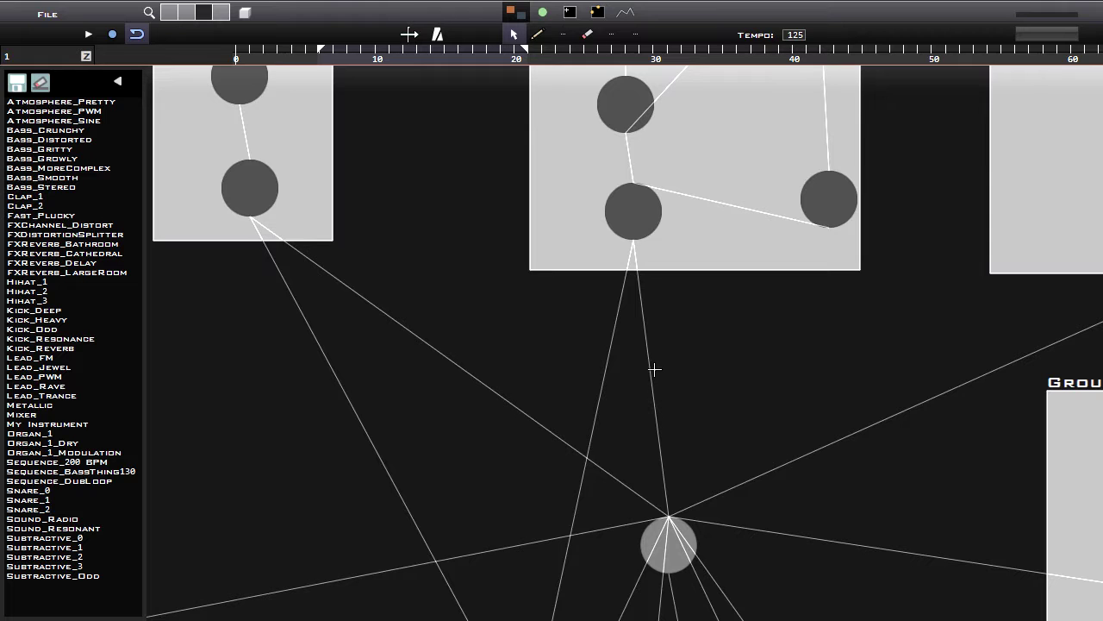
Examine the module groups of the patch and their connections to the central node, both up close and as a whole.
{"action": "scroll", "coordinate": [576, 379], "scroll_direction": "down", "scroll_amount": 3}
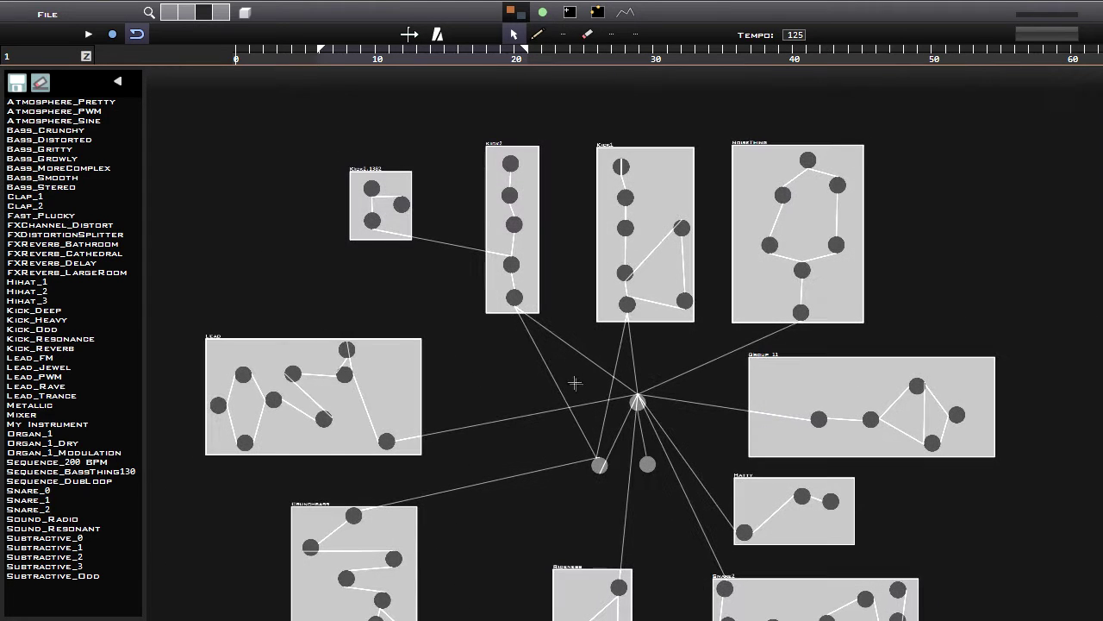
{"action": "scroll", "coordinate": [594, 459], "scroll_direction": "down", "scroll_amount": 3}
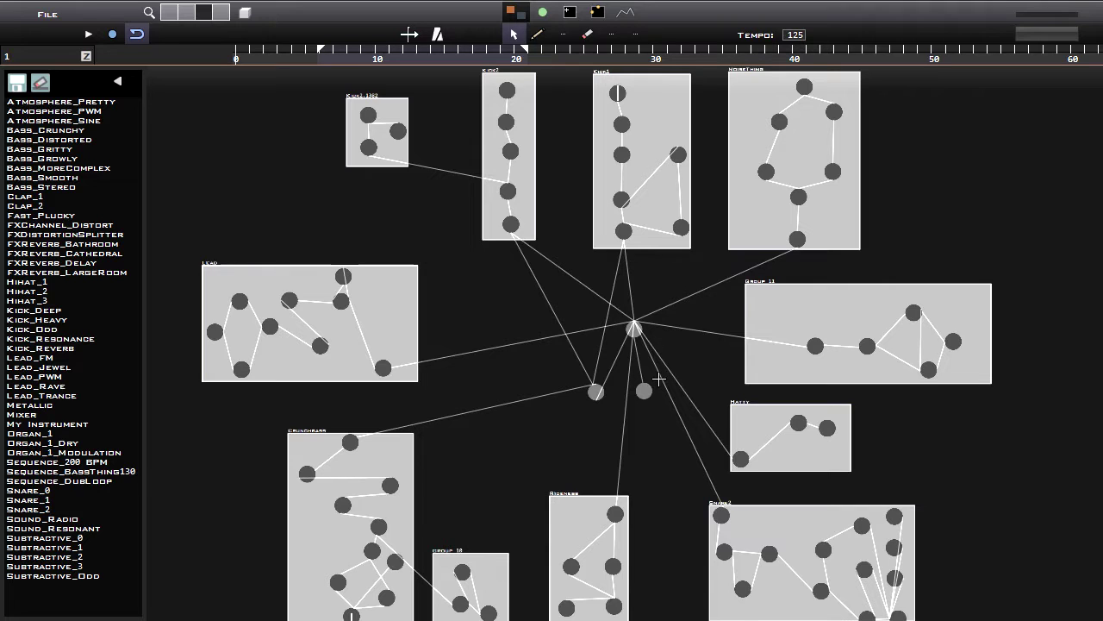
{"action": "middle_click_drag", "start_coordinate": [626, 342], "coordinate": [824, 371]}
{"action": "middle_click_drag", "start_coordinate": [852, 318], "coordinate": [648, 305]}
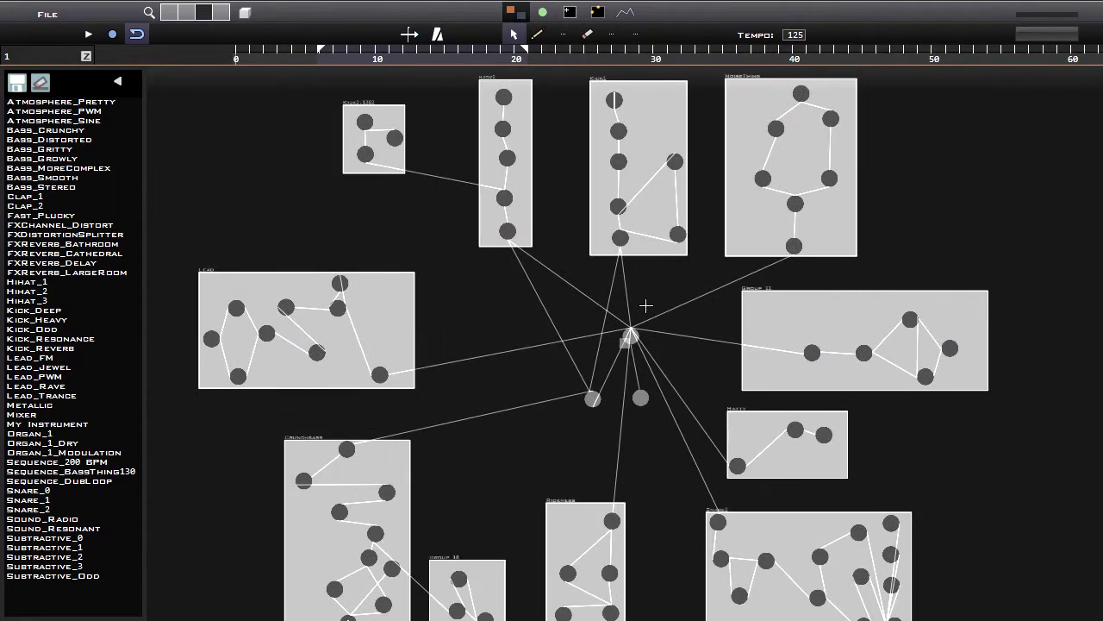
{"action": "scroll", "coordinate": [673, 350], "scroll_direction": "down", "scroll_amount": 4}
{"action": "scroll", "coordinate": [650, 366], "scroll_direction": "up", "scroll_amount": 5}
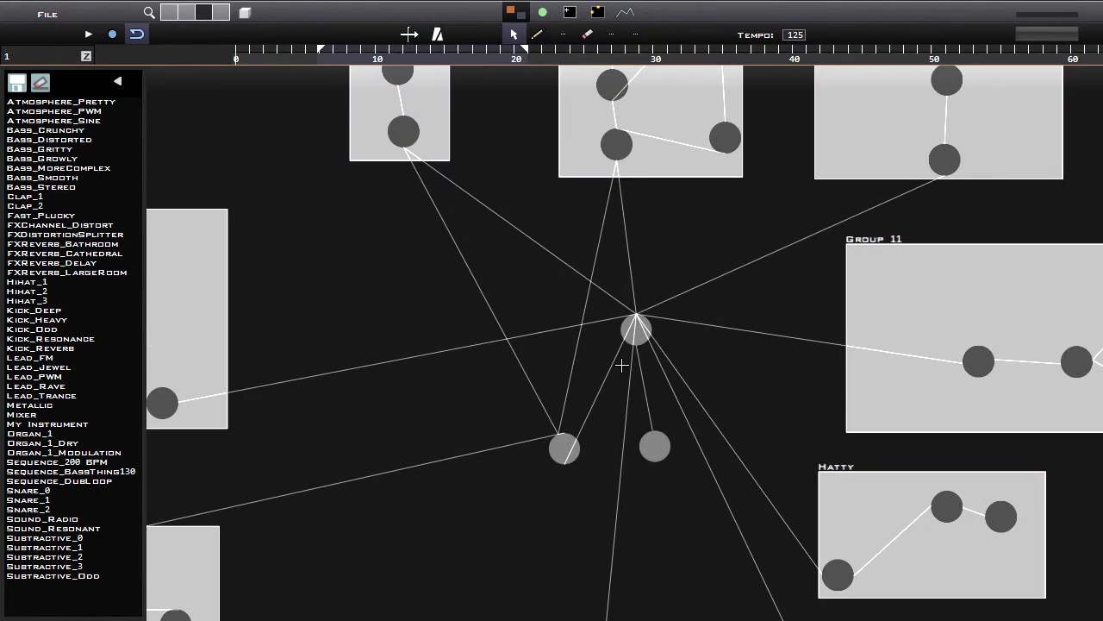
{"action": "scroll", "coordinate": [620, 365], "scroll_direction": "down", "scroll_amount": 5}
{"action": "mouse_move", "coordinate": [568, 339]}
{"action": "middle_mouse_down"}
{"action": "mouse_move", "coordinate": [583, 348]}
{"action": "mouse_move", "coordinate": [716, 327]}
{"action": "mouse_move", "coordinate": [686, 285]}
{"action": "mouse_move", "coordinate": [556, 320]}
{"action": "mouse_move", "coordinate": [558, 346]}
{"action": "middle_mouse_up"}
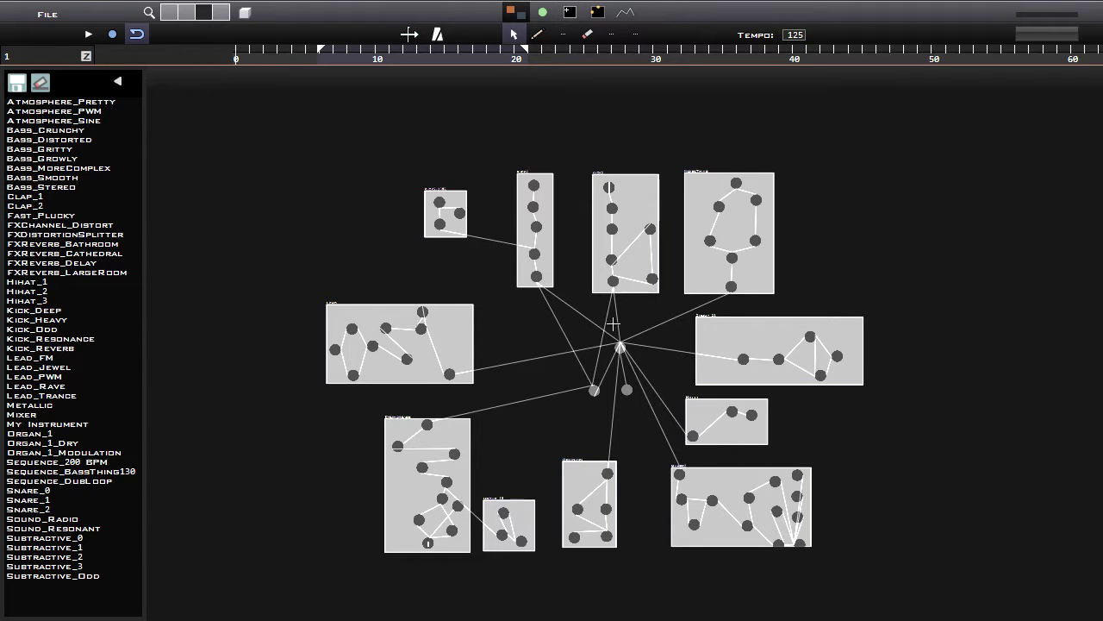
Look at the patch in the other editing modes and return to the grouping mode with the instrument list.
{"action": "left_click", "coordinate": [543, 13]}
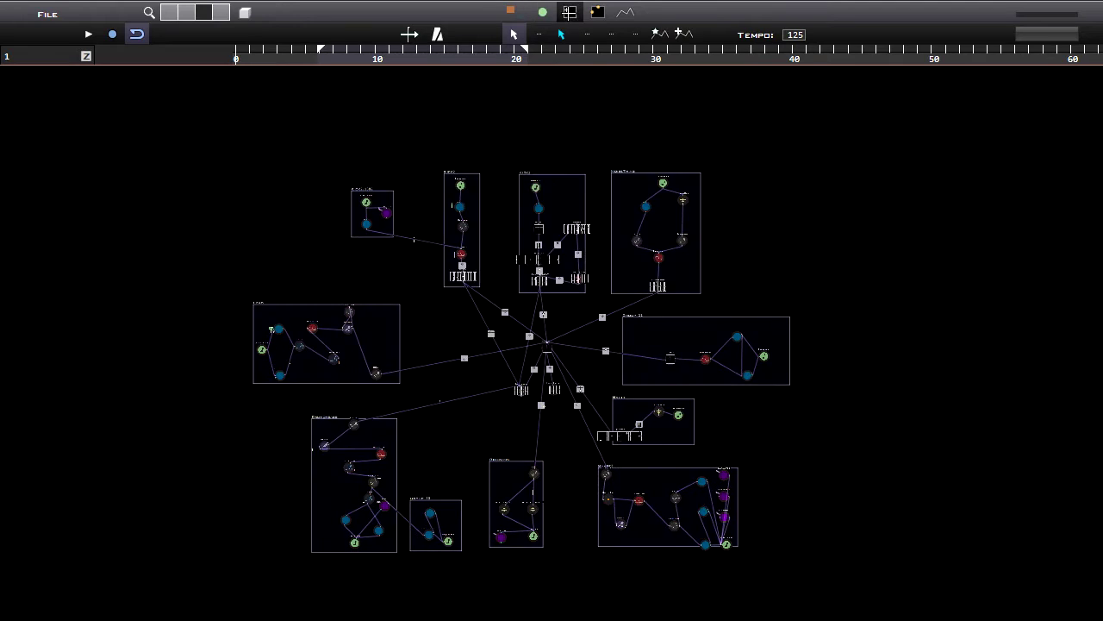
{"action": "left_click", "coordinate": [510, 10]}
{"action": "left_click", "coordinate": [543, 12]}
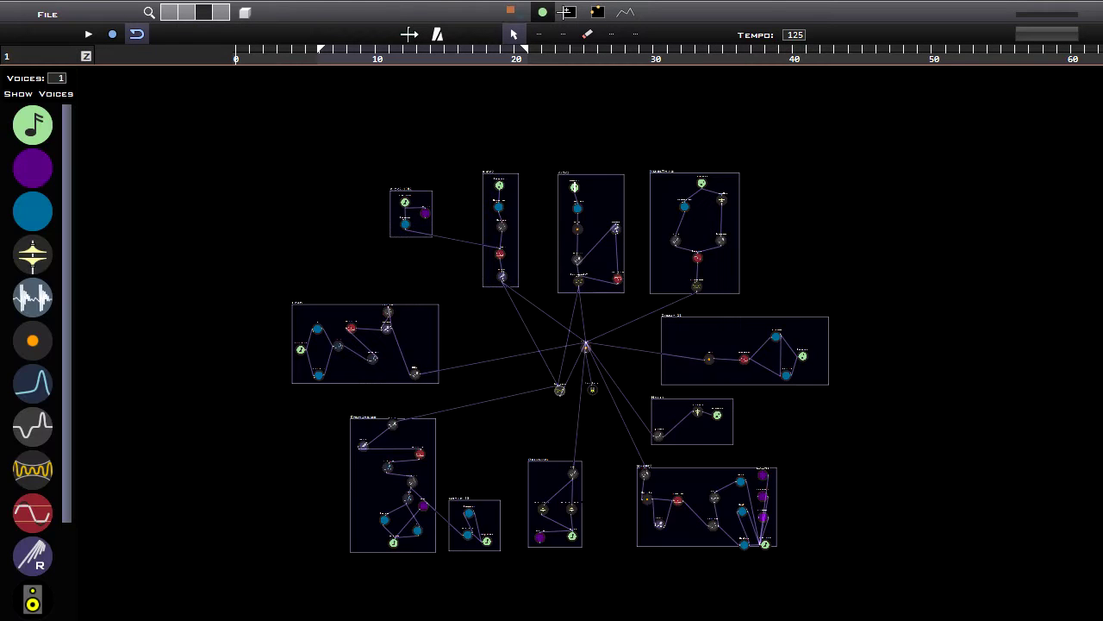
{"action": "left_click", "coordinate": [598, 12]}
{"action": "left_click", "coordinate": [514, 12]}
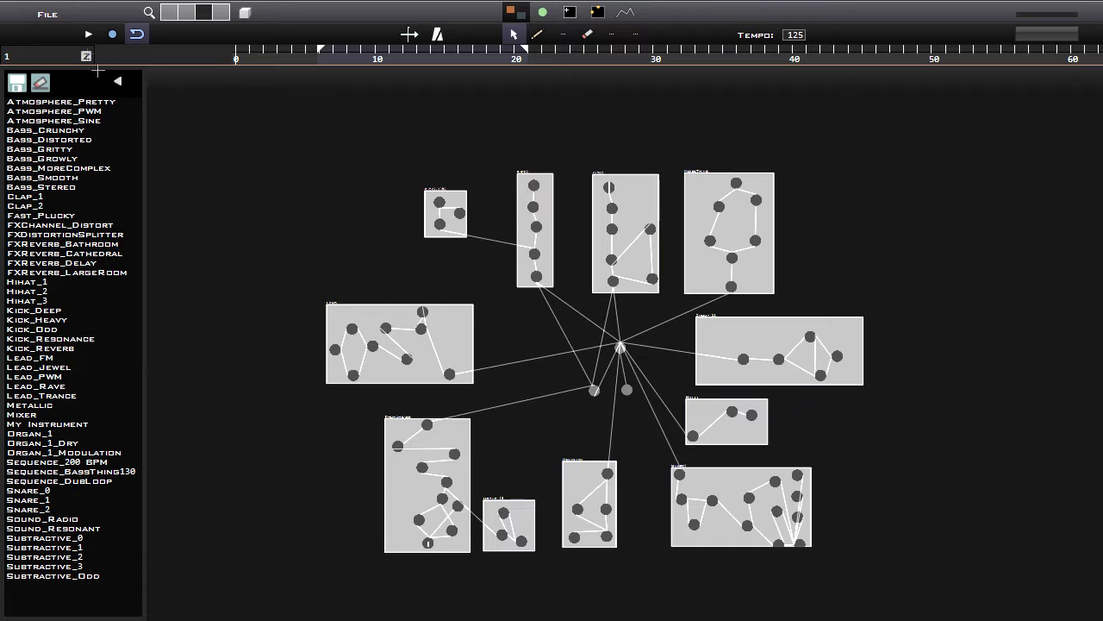
Open the preferences and enable the cme MIDI input, leaving MIDIIN2 (cme) disabled.
{"action": "left_click", "coordinate": [46, 15]}
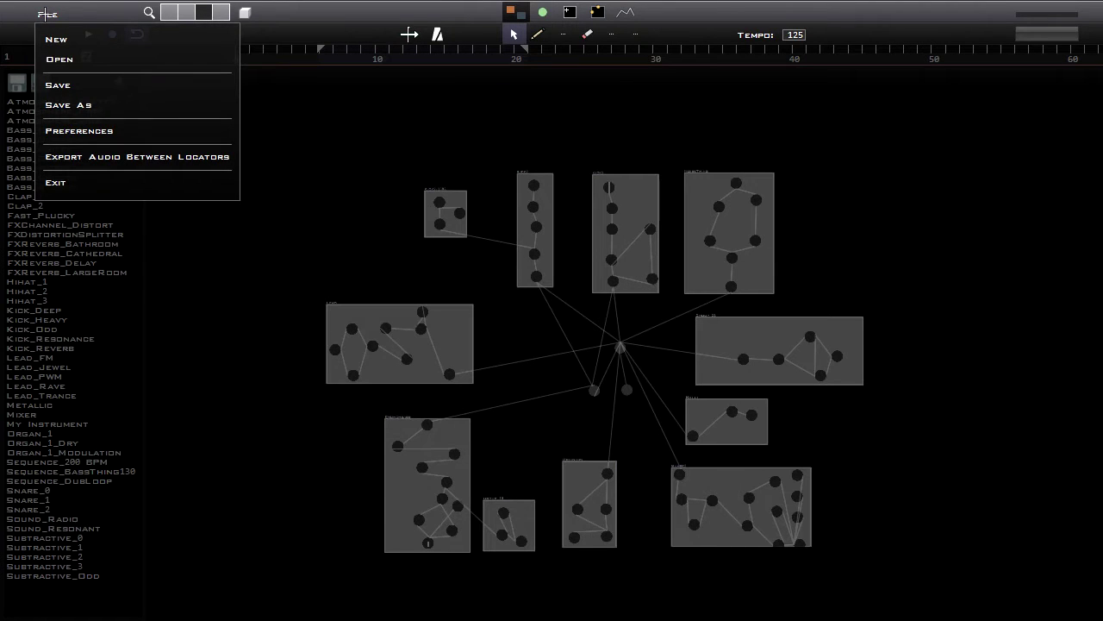
{"action": "left_click", "coordinate": [97, 127]}
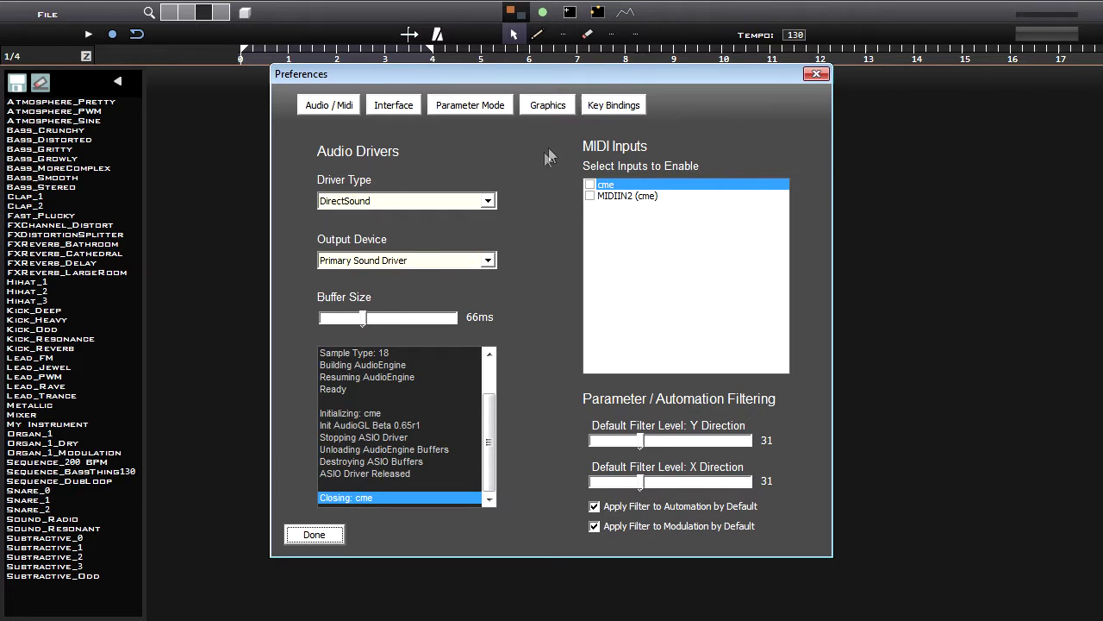
{"action": "left_click", "coordinate": [590, 184]}
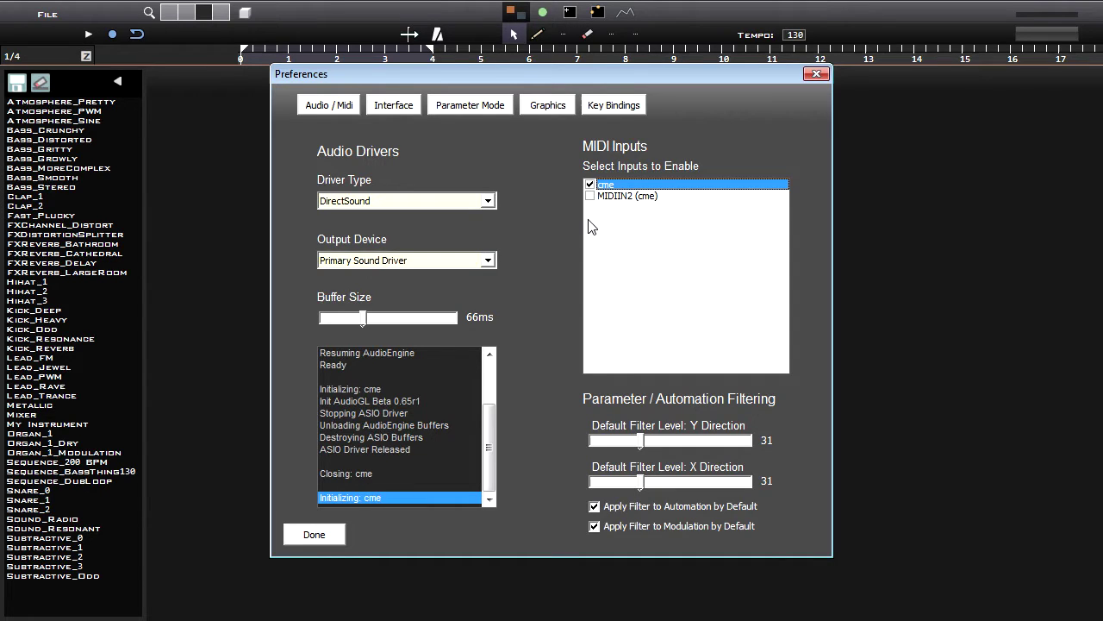
{"action": "left_click", "coordinate": [602, 197]}
{"action": "left_click", "coordinate": [605, 187]}
{"action": "left_click", "coordinate": [590, 195]}
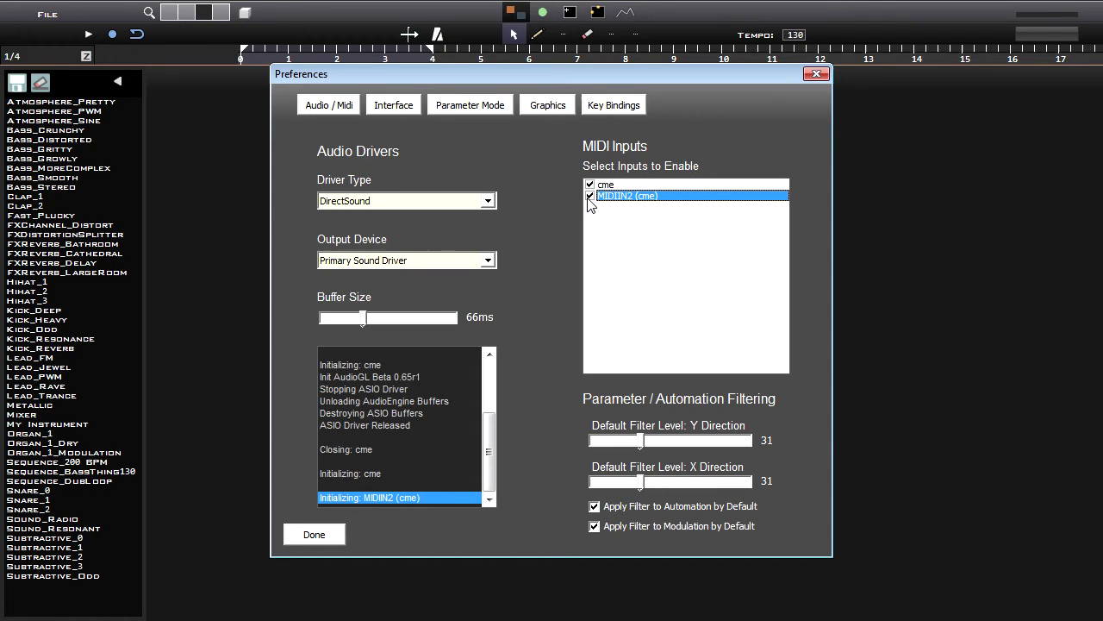
{"action": "left_click", "coordinate": [590, 195]}
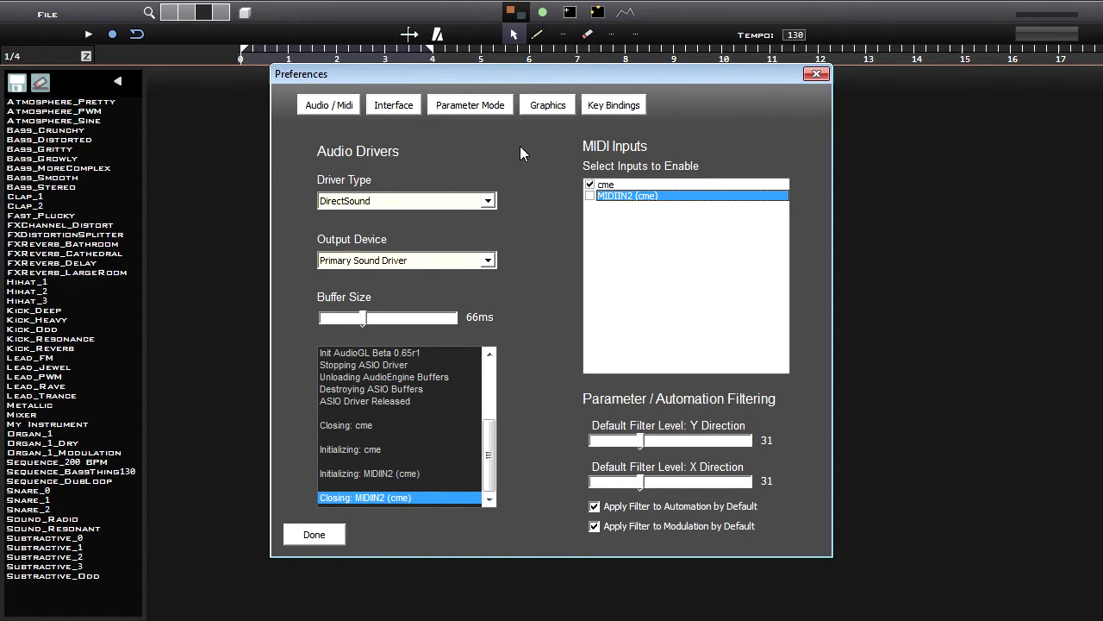
Set the audio driver type to ASIO with ASIO4ALL v2 as the output device.
{"action": "left_click", "coordinate": [488, 201]}
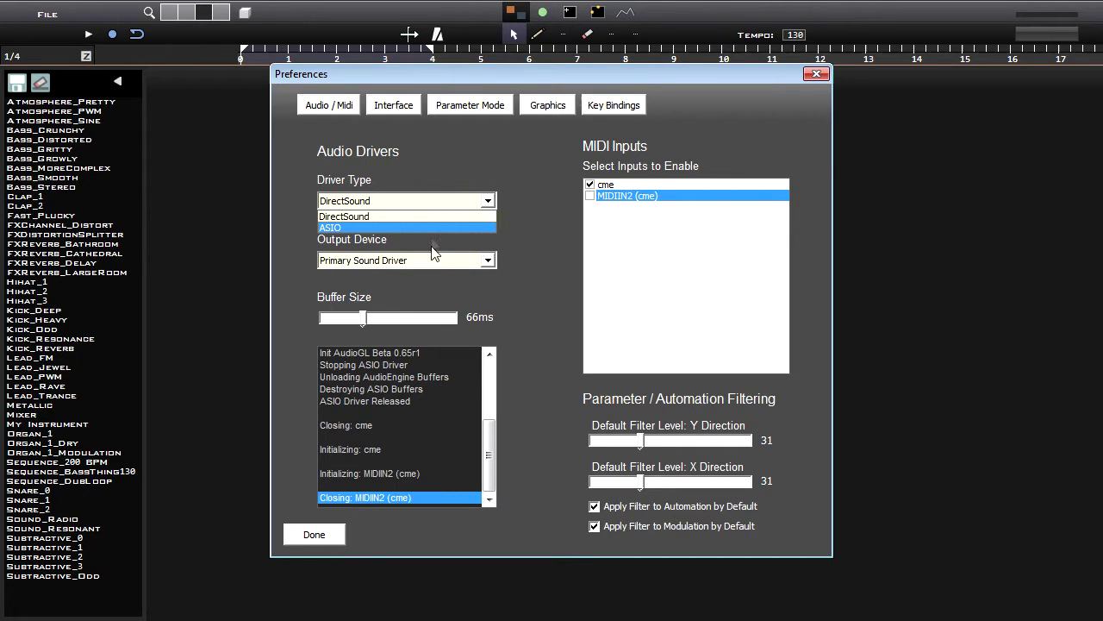
{"action": "left_click", "coordinate": [414, 228]}
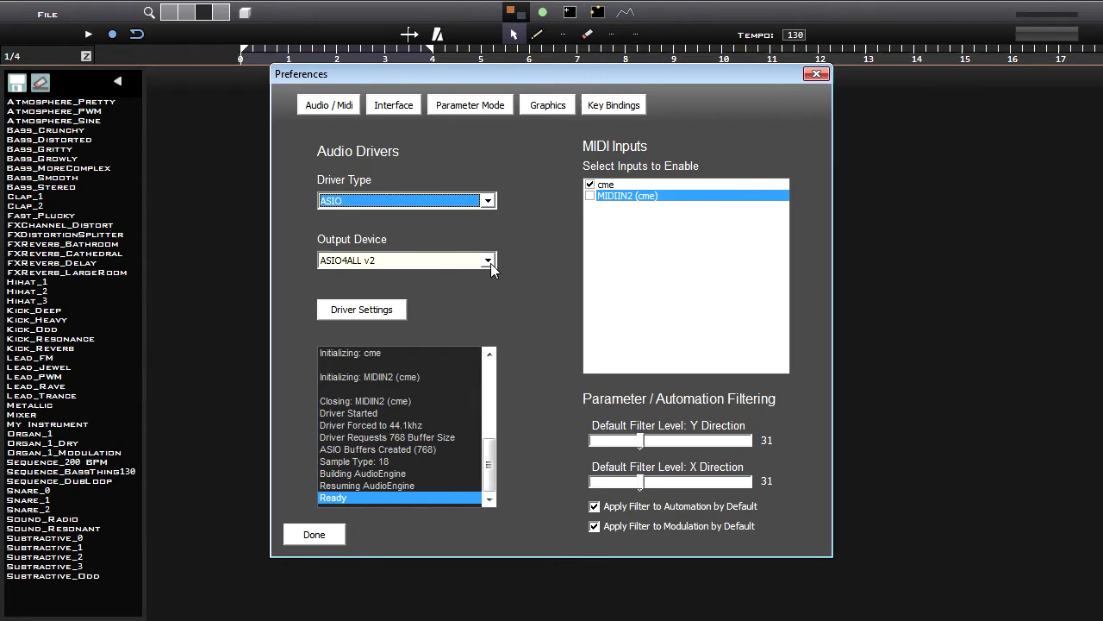
{"action": "left_click", "coordinate": [488, 261]}
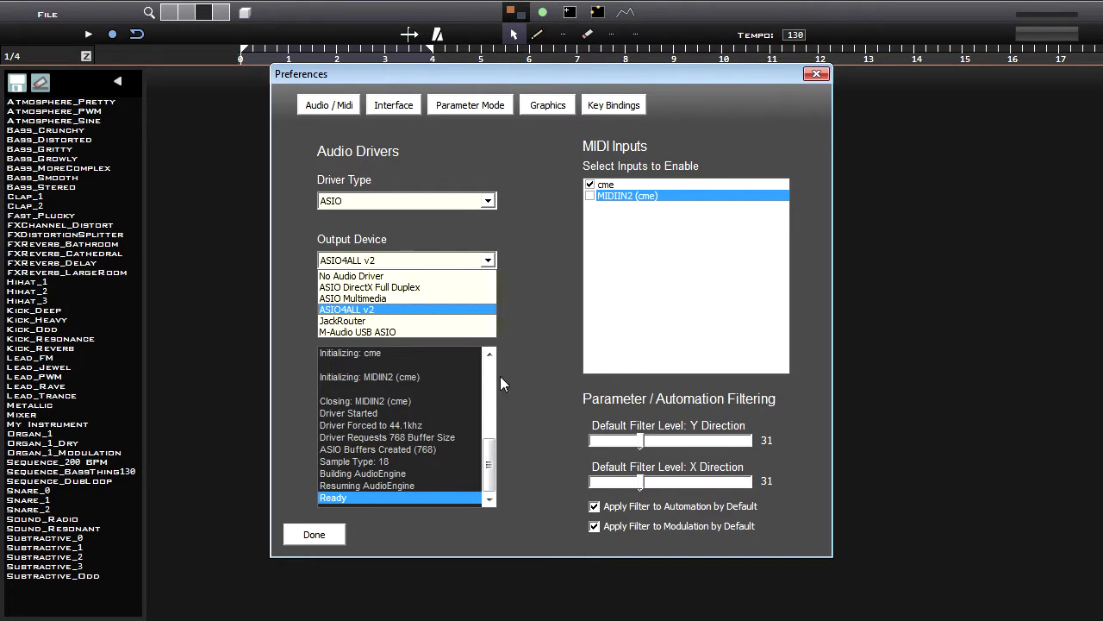
{"action": "left_click", "coordinate": [535, 314]}
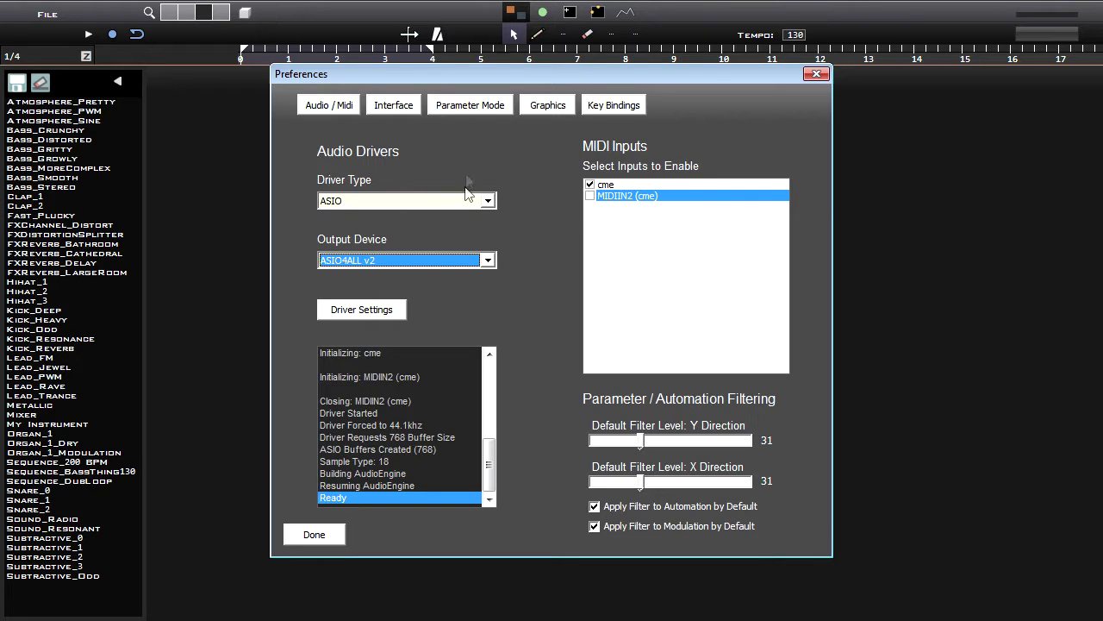
Review the interface, parameter mode, graphics and key binding preferences, return to the audio settings and close the preferences.
{"action": "left_click", "coordinate": [393, 105]}
{"action": "left_click", "coordinate": [472, 105]}
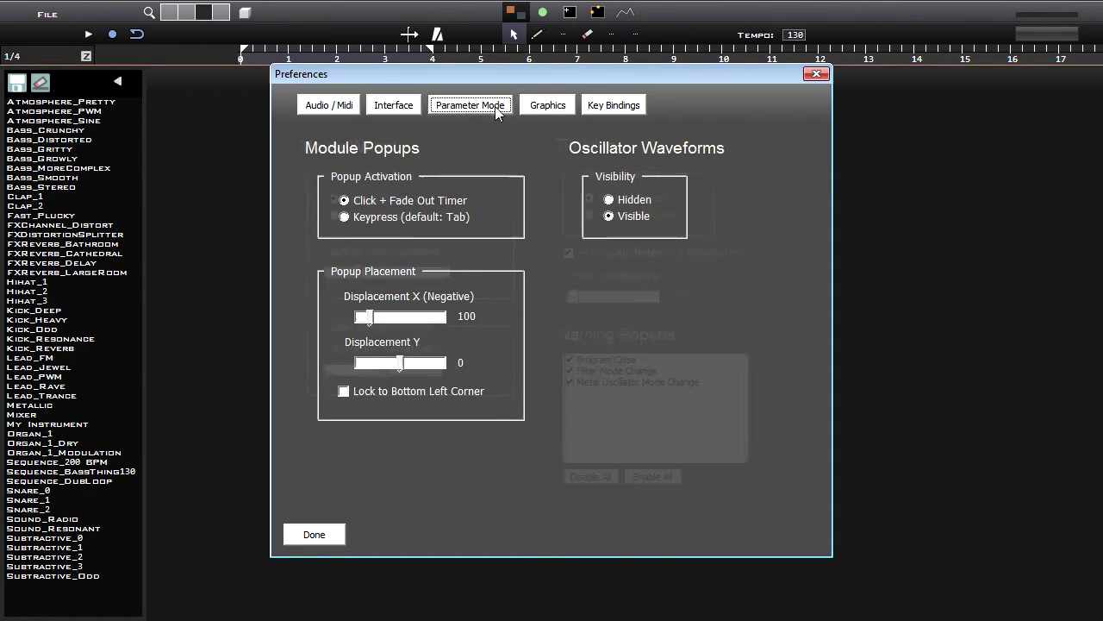
{"action": "left_click", "coordinate": [549, 107]}
{"action": "left_click", "coordinate": [601, 111]}
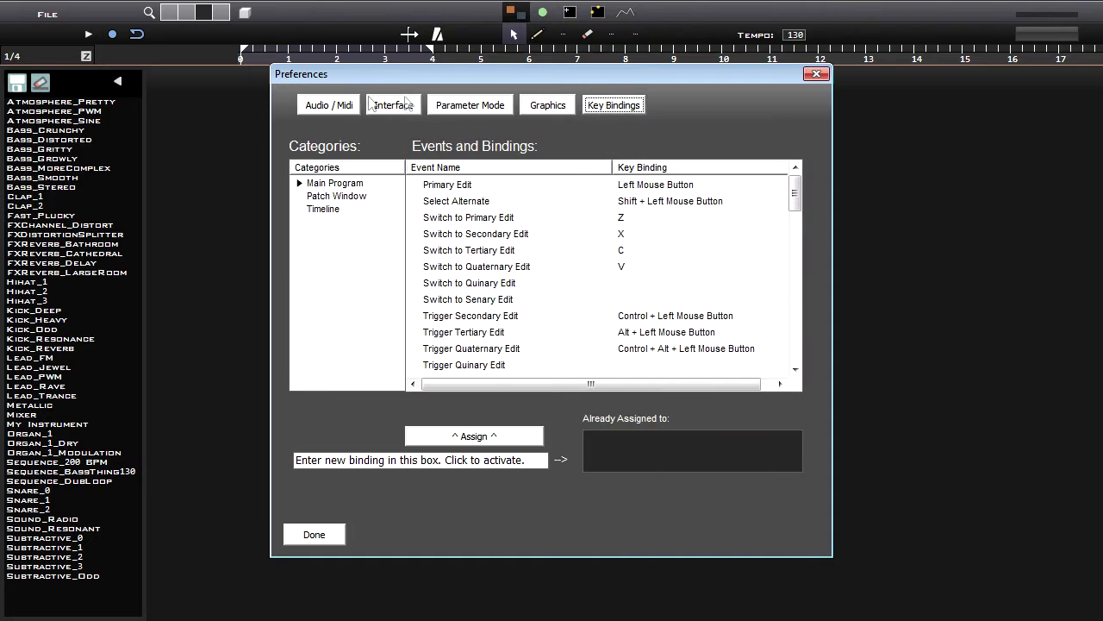
{"action": "left_click", "coordinate": [343, 107]}
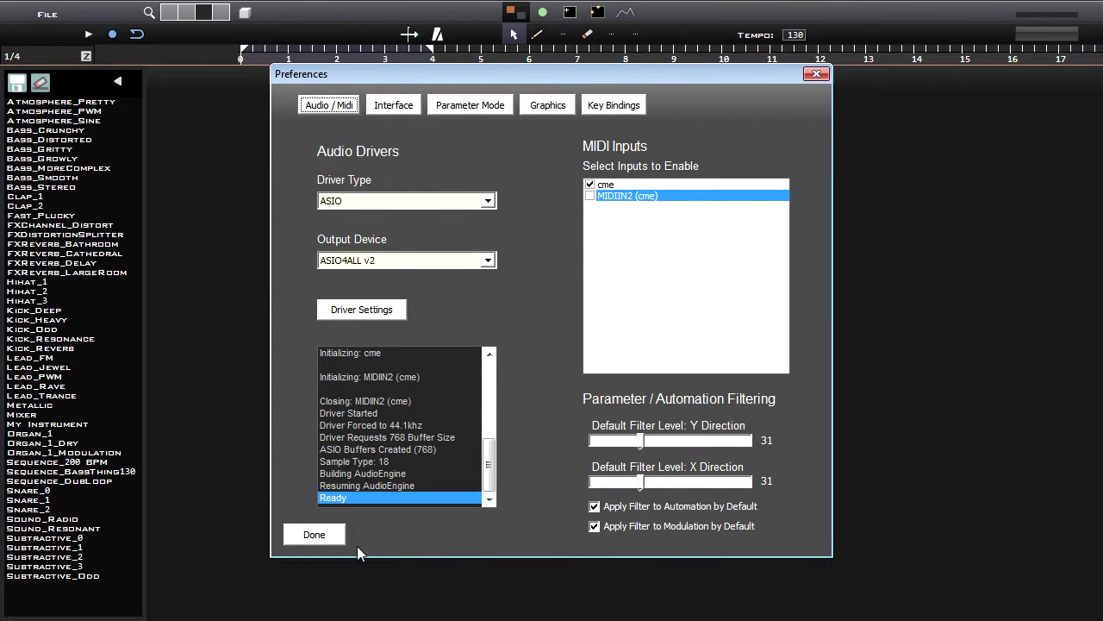
{"action": "left_click", "coordinate": [321, 534]}
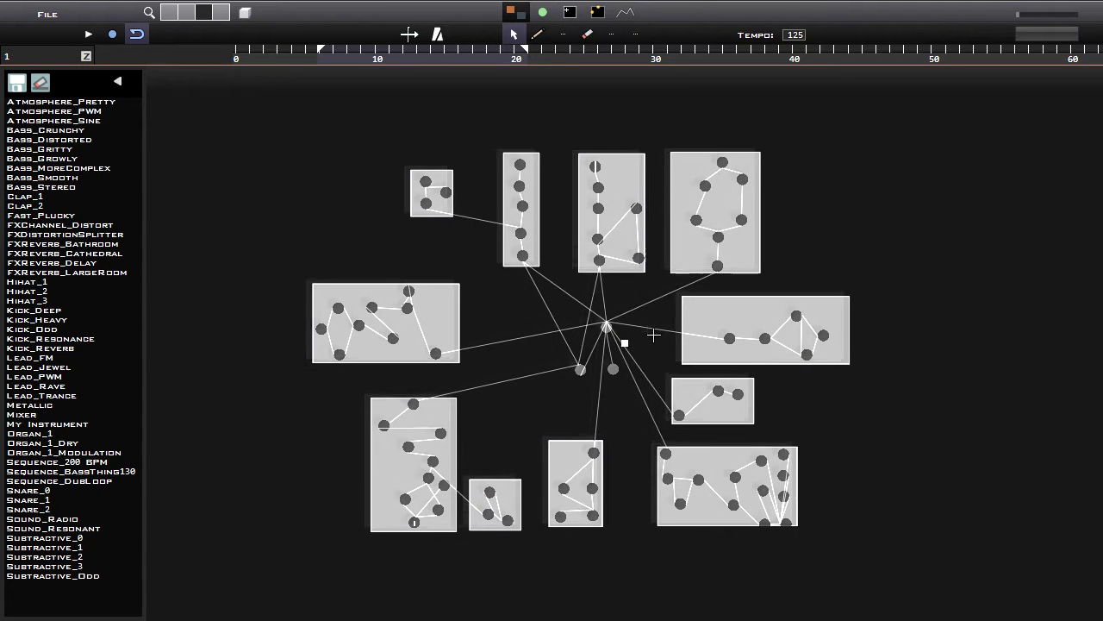
Examine the patch layout around the central node at different magnifications.
{"action": "left_click_drag", "start_coordinate": [514, 371], "coordinate": [561, 387]}
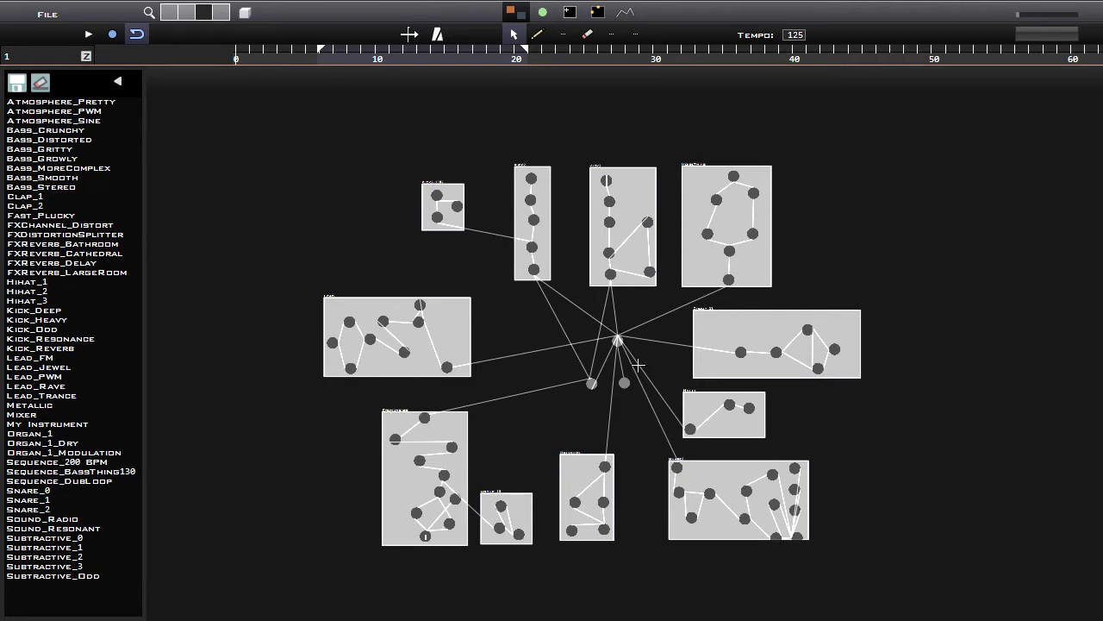
{"action": "scroll", "coordinate": [637, 365], "scroll_direction": "down", "scroll_amount": 3}
{"action": "scroll", "coordinate": [608, 377], "scroll_direction": "up", "scroll_amount": 10}
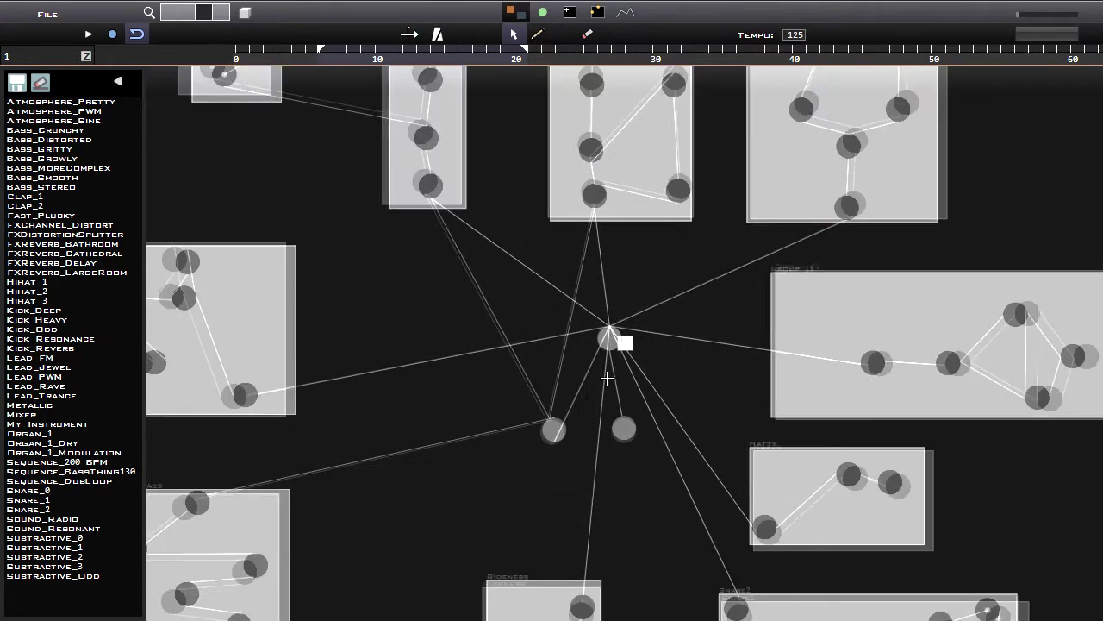
{"action": "scroll", "coordinate": [607, 376], "scroll_direction": "down", "scroll_amount": 5}
{"action": "scroll", "coordinate": [607, 375], "scroll_direction": "up", "scroll_amount": 5}
{"action": "scroll", "coordinate": [606, 374], "scroll_direction": "down", "scroll_amount": 3}
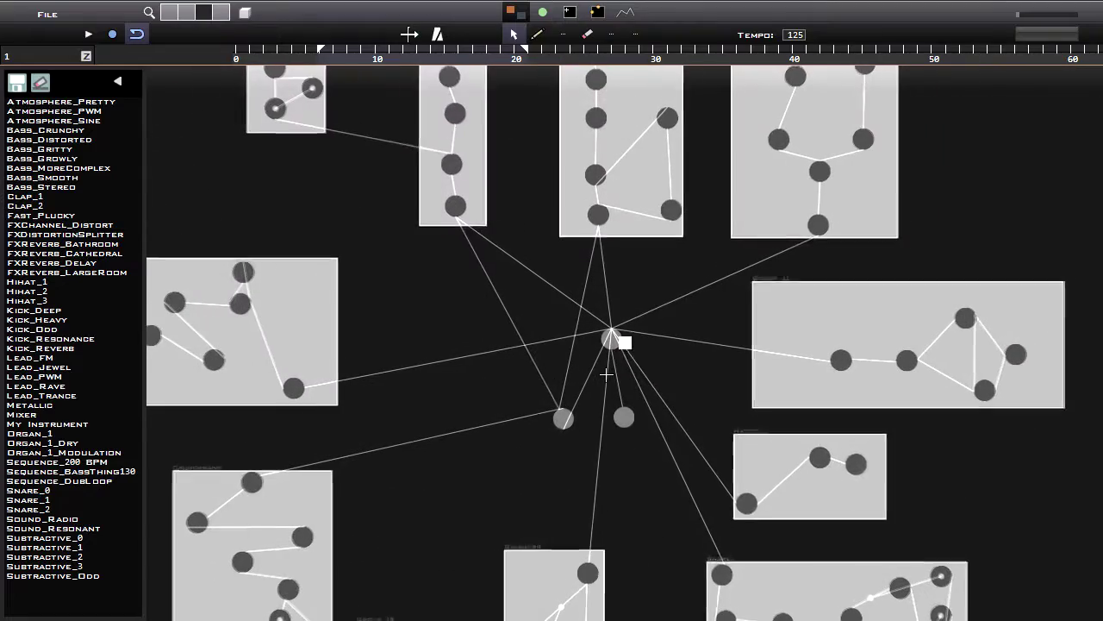
{"action": "scroll", "coordinate": [655, 352], "scroll_direction": "down", "scroll_amount": 3}
{"action": "scroll", "coordinate": [626, 362], "scroll_direction": "up", "scroll_amount": 8}
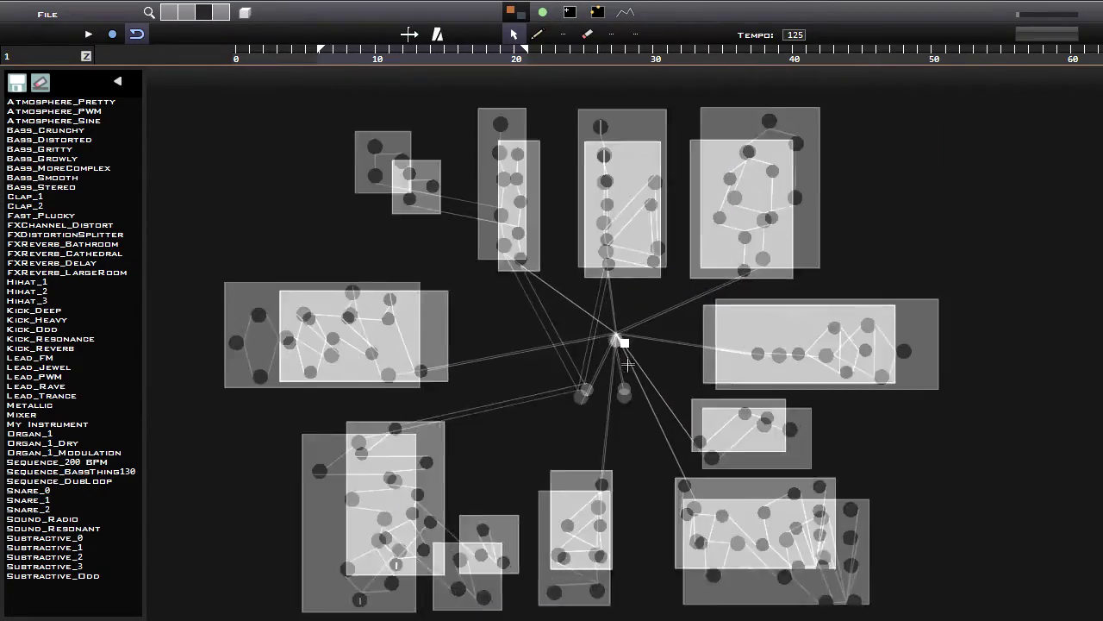
{"action": "scroll", "coordinate": [626, 362], "scroll_direction": "down", "scroll_amount": 8}
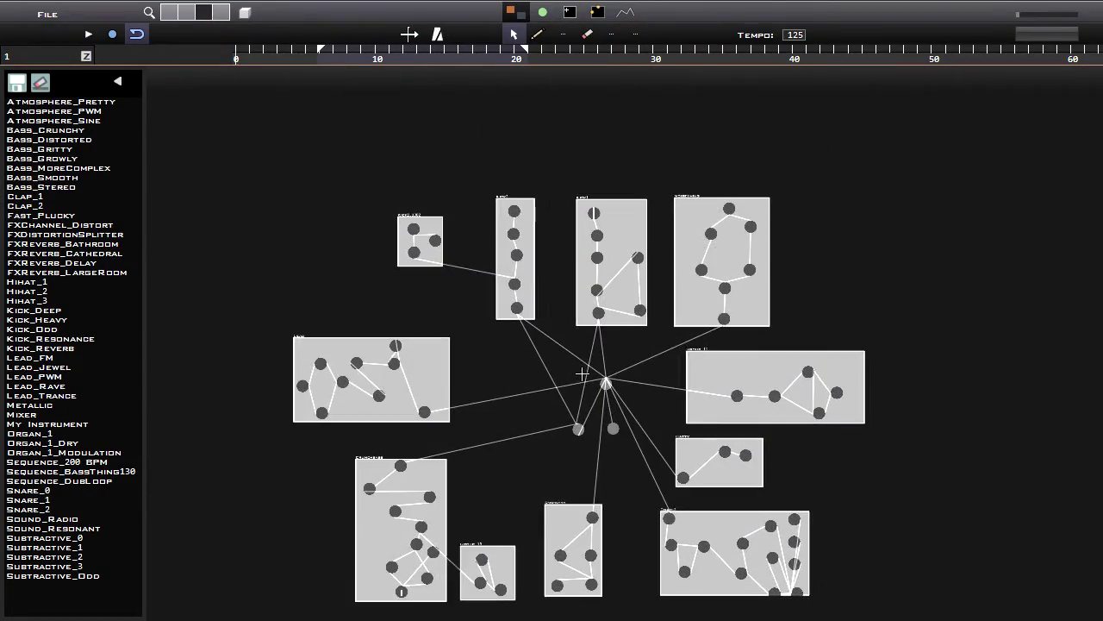
{"action": "middle_click_drag", "start_coordinate": [582, 373], "coordinate": [588, 366]}
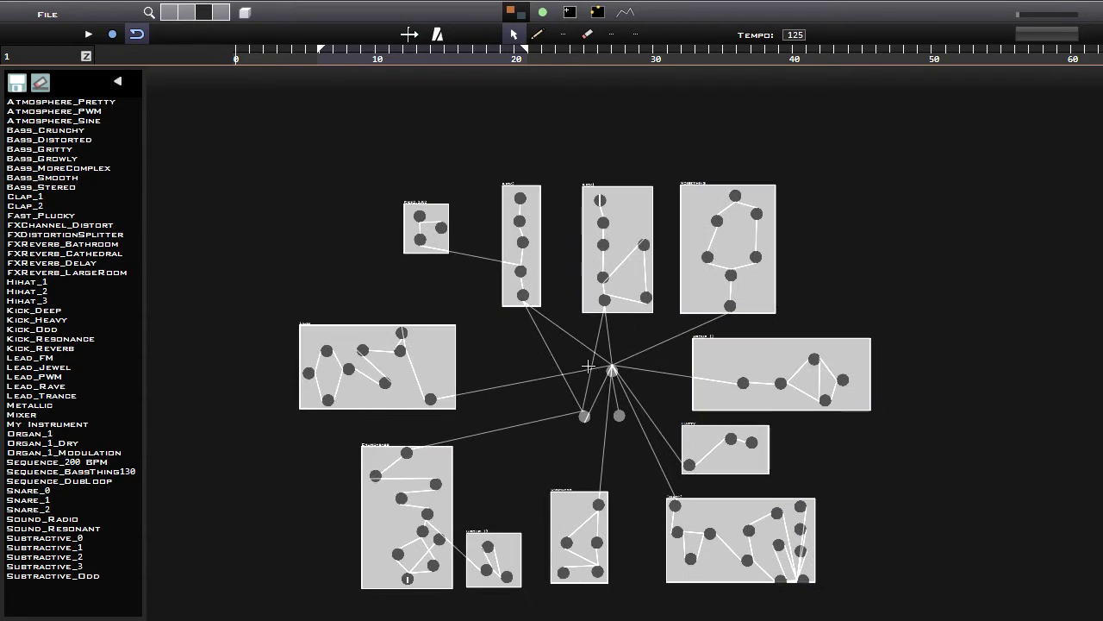
{"action": "scroll", "coordinate": [588, 366], "scroll_direction": "up", "scroll_amount": 4}
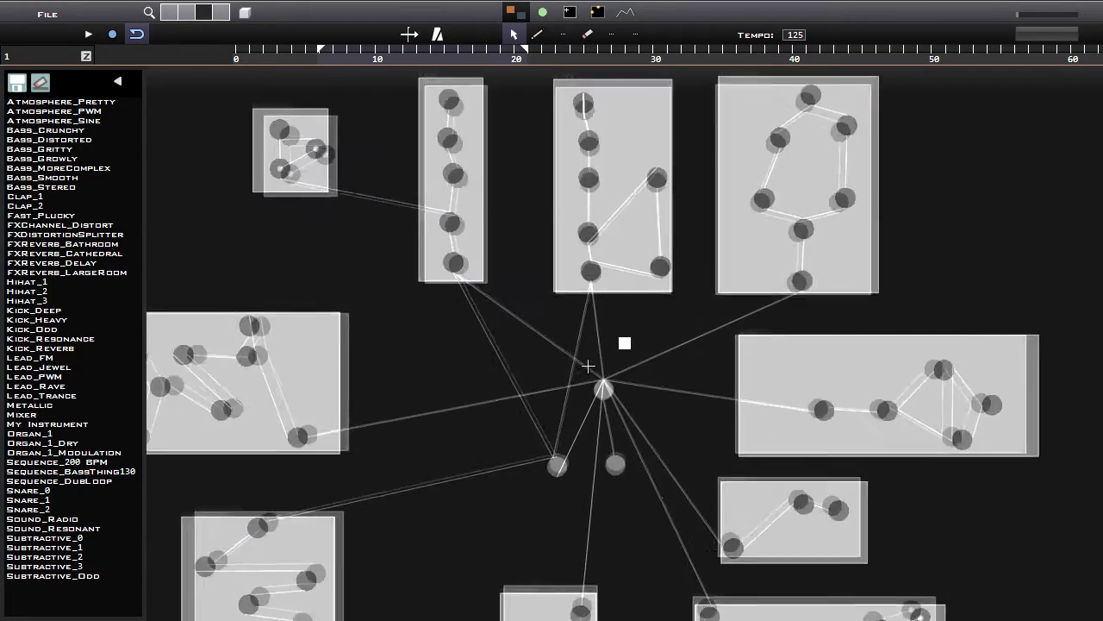
{"action": "scroll", "coordinate": [588, 366], "scroll_direction": "down", "scroll_amount": 1}
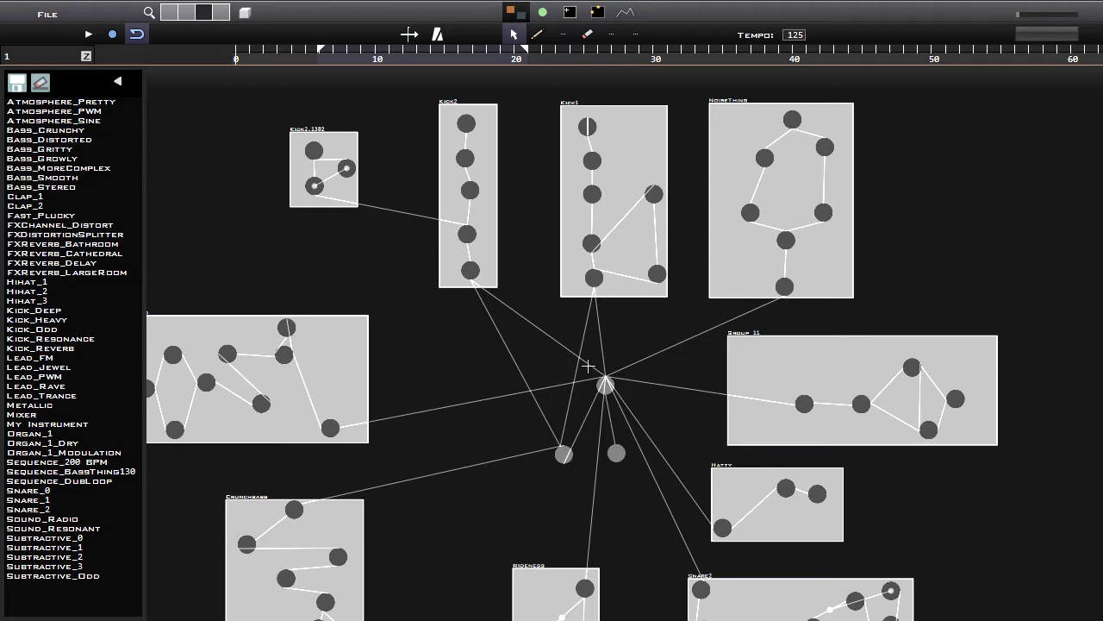
Step the patch view through its four zoom presets and back to the first one.
{"action": "left_click", "coordinate": [171, 11]}
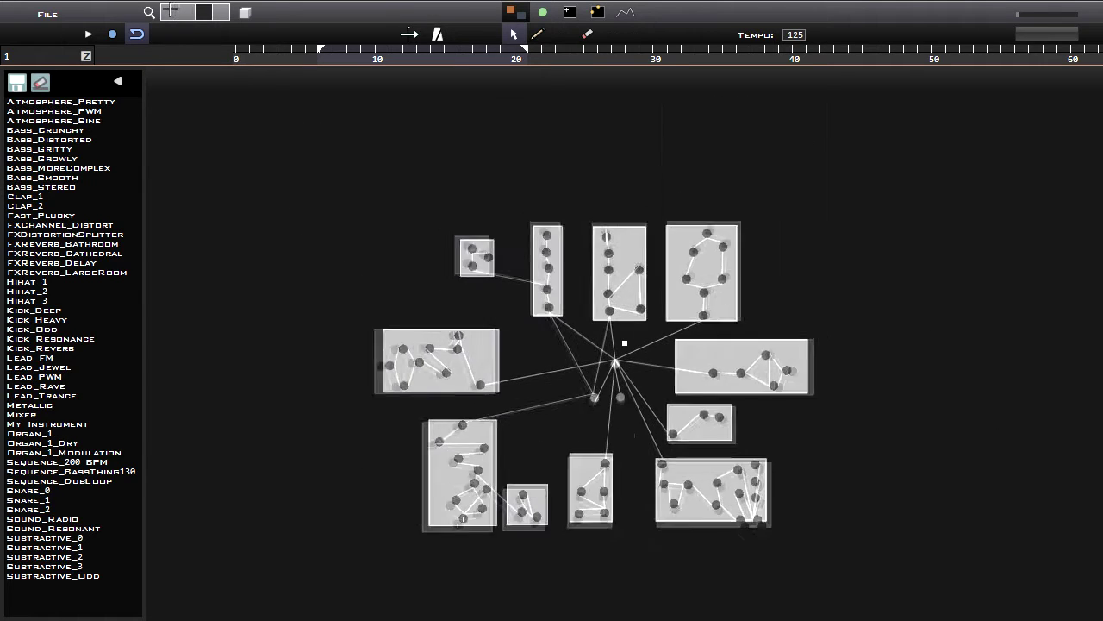
{"action": "left_click", "coordinate": [184, 12]}
{"action": "left_click", "coordinate": [201, 12]}
{"action": "left_click", "coordinate": [221, 12]}
{"action": "left_click", "coordinate": [205, 12]}
{"action": "left_click", "coordinate": [186, 12]}
{"action": "left_click", "coordinate": [172, 11]}
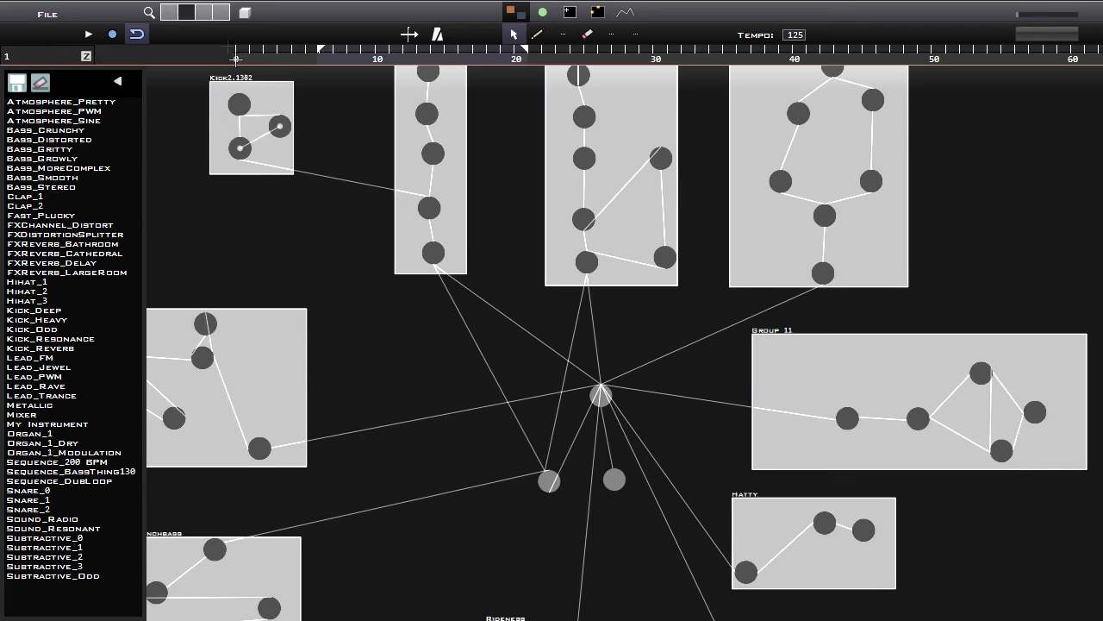
Compare a close-up of the central node with the overview of all module groups.
{"action": "scroll", "coordinate": [572, 383], "scroll_direction": "up", "scroll_amount": 4}
{"action": "scroll", "coordinate": [572, 383], "scroll_direction": "up", "scroll_amount": 6}
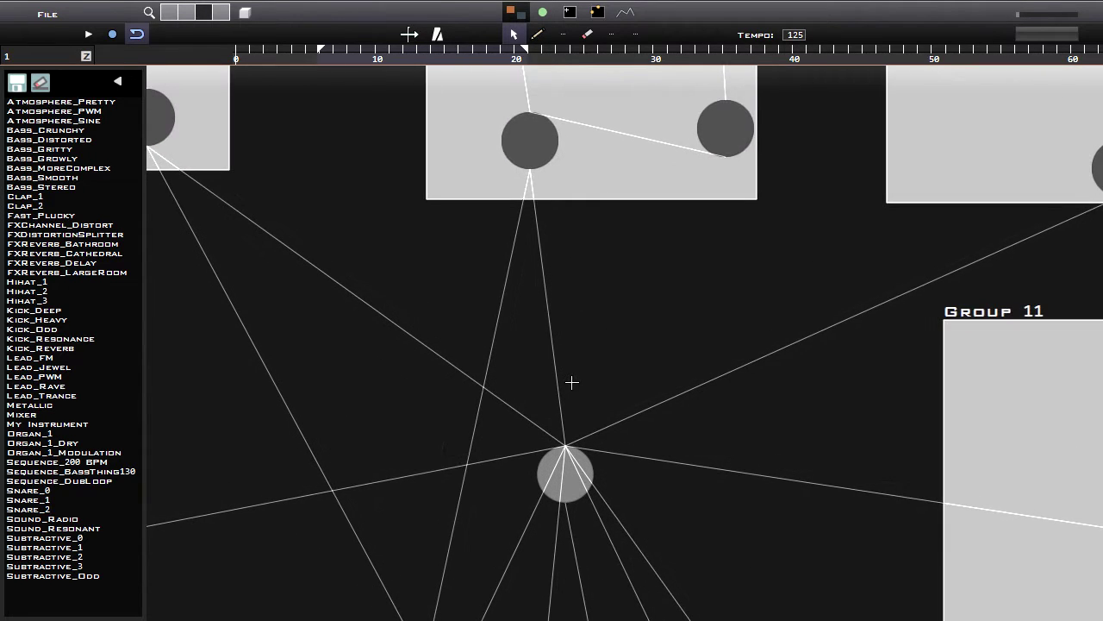
{"action": "scroll", "coordinate": [571, 383], "scroll_direction": "down", "scroll_amount": 6}
{"action": "scroll", "coordinate": [571, 382], "scroll_direction": "up", "scroll_amount": 6}
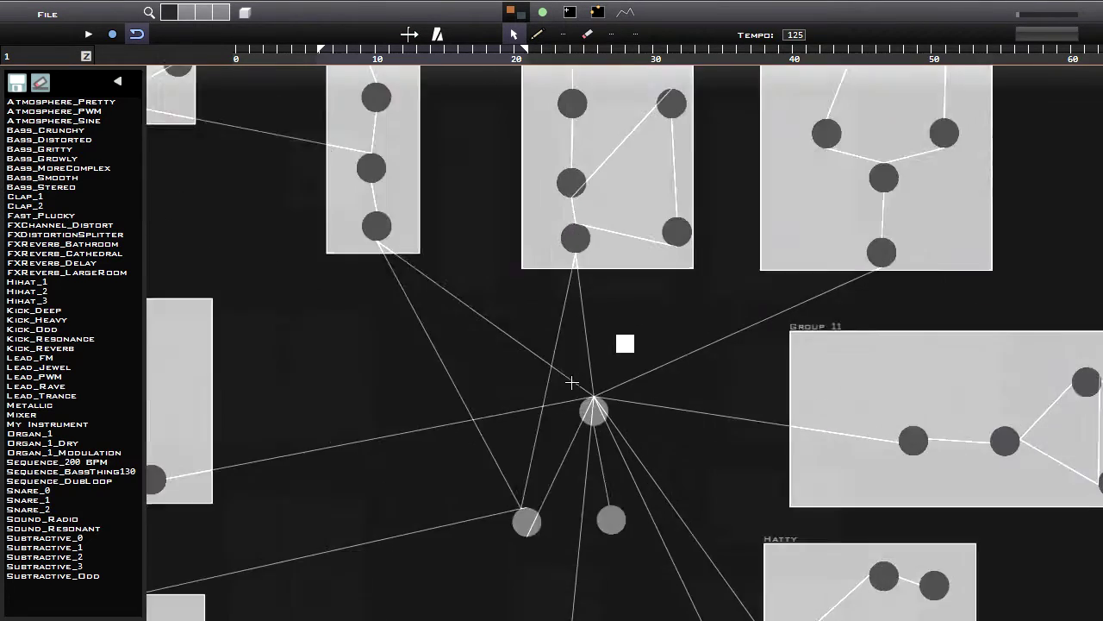
{"action": "scroll", "coordinate": [598, 270], "scroll_direction": "down", "scroll_amount": 3}
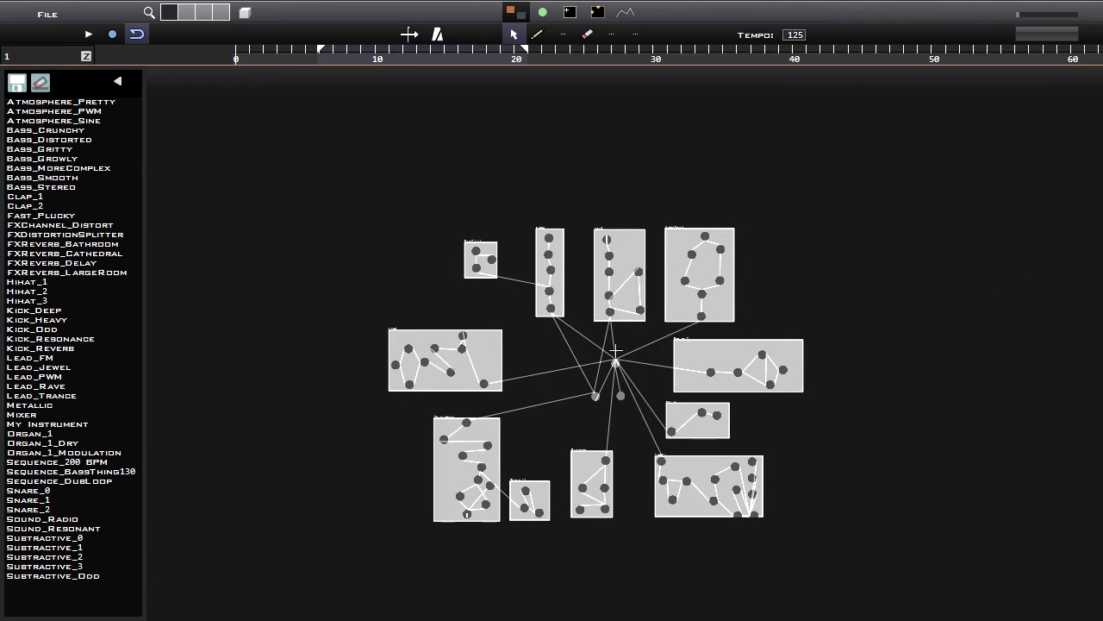
{"action": "middle_click_drag", "start_coordinate": [621, 375], "coordinate": [609, 337]}
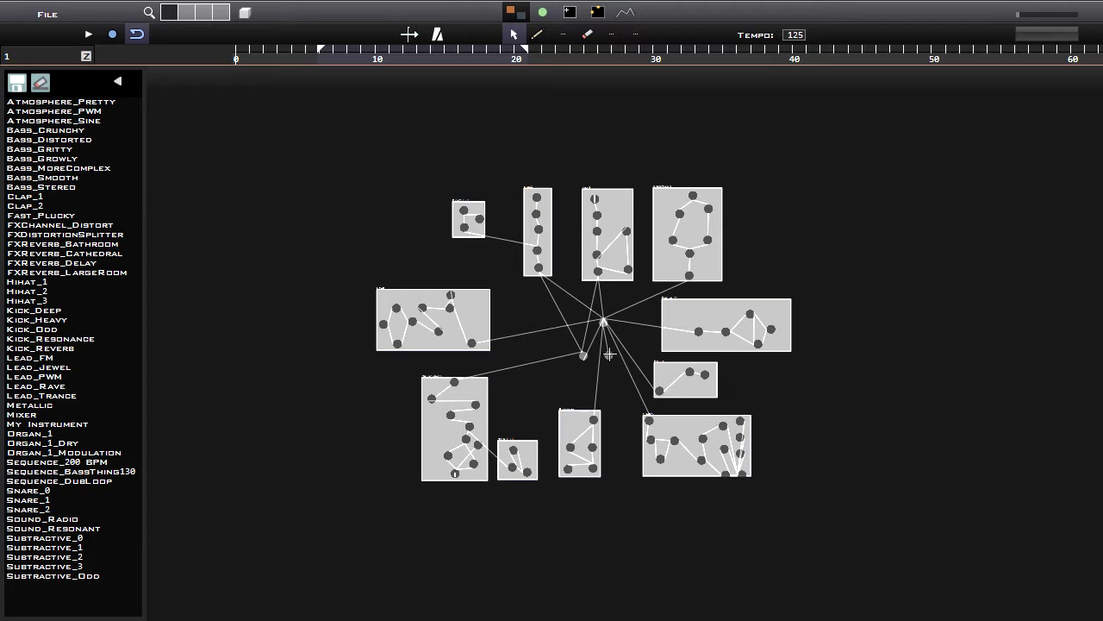
Examine the module groups around the central node and close in on the Kick1 group.
{"action": "middle_click_drag", "start_coordinate": [615, 331], "coordinate": [609, 347]}
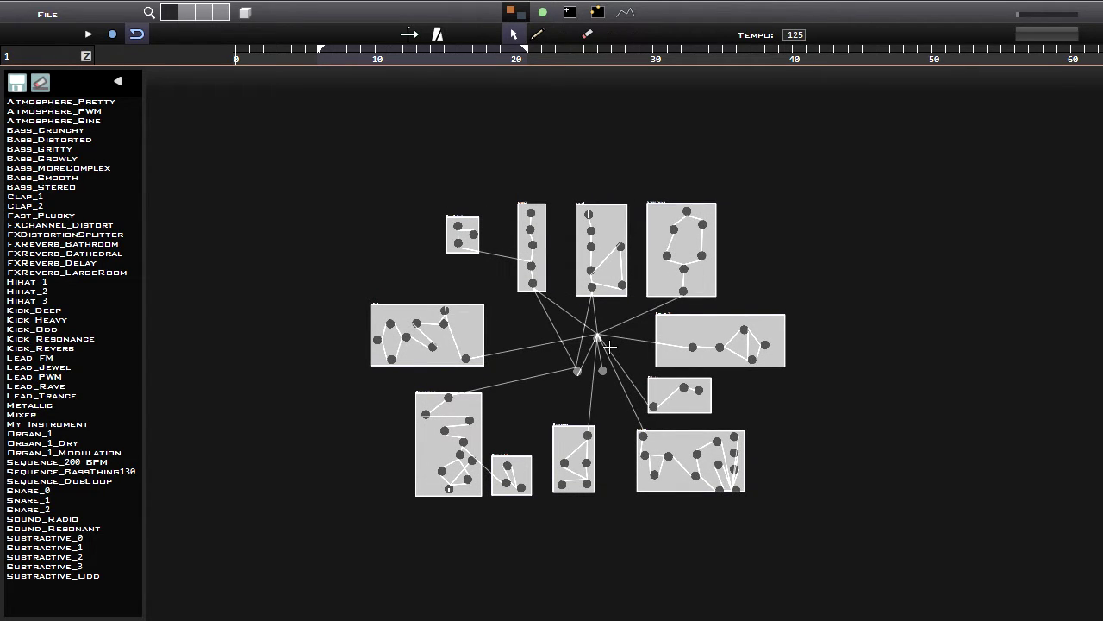
{"action": "middle_click_drag", "start_coordinate": [610, 348], "coordinate": [619, 347]}
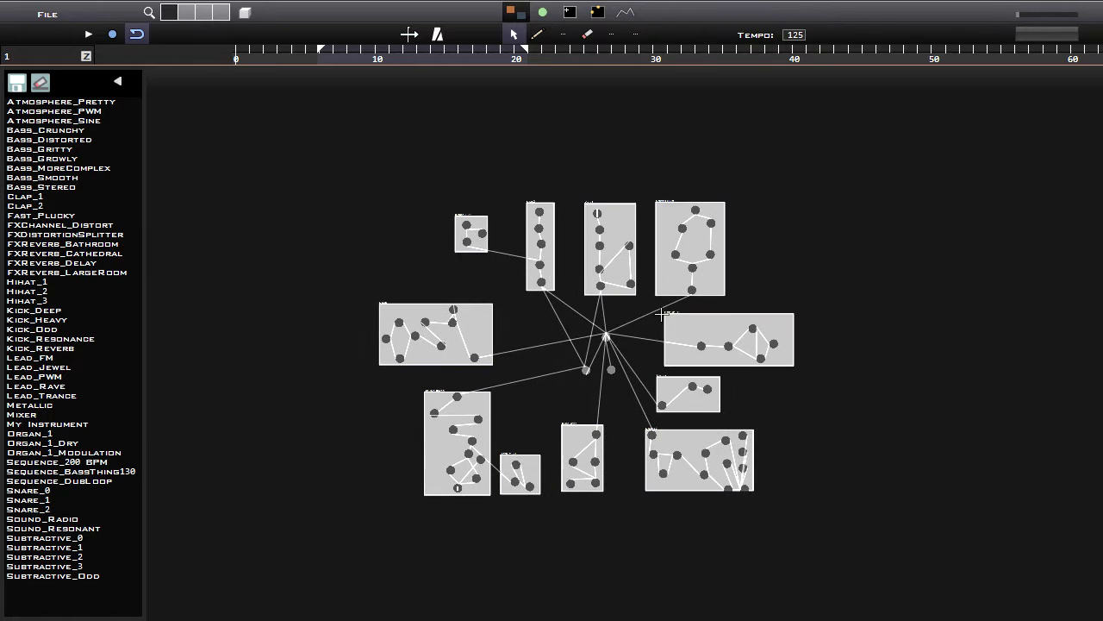
{"action": "scroll", "coordinate": [661, 315], "scroll_direction": "up", "scroll_amount": 5}
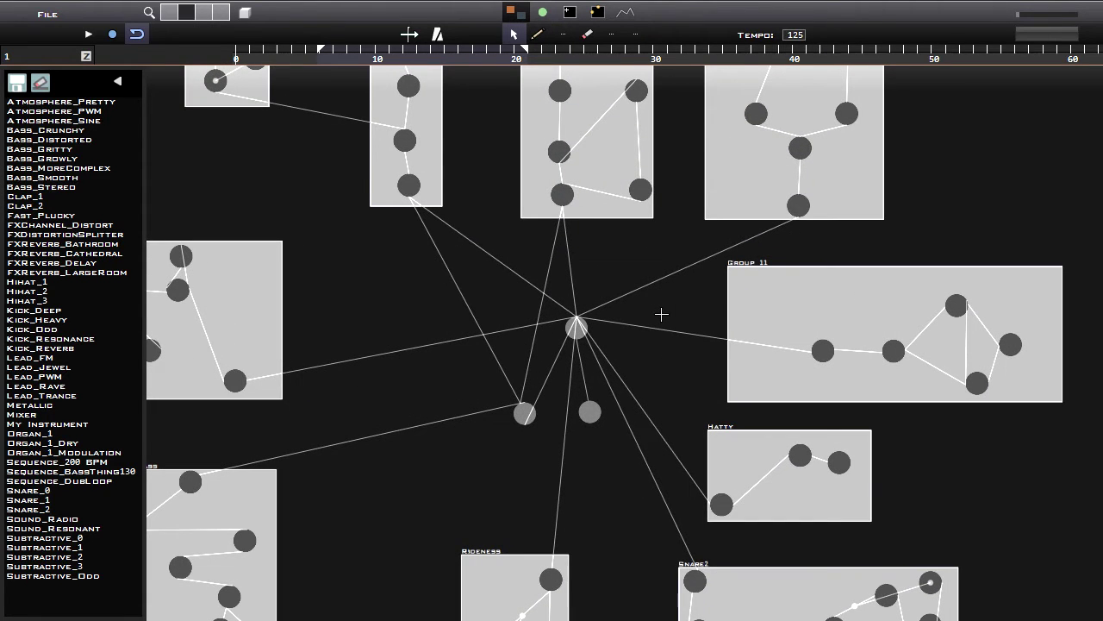
{"action": "scroll", "coordinate": [661, 315], "scroll_direction": "down", "scroll_amount": 3}
{"action": "scroll", "coordinate": [623, 342], "scroll_direction": "up", "scroll_amount": 3}
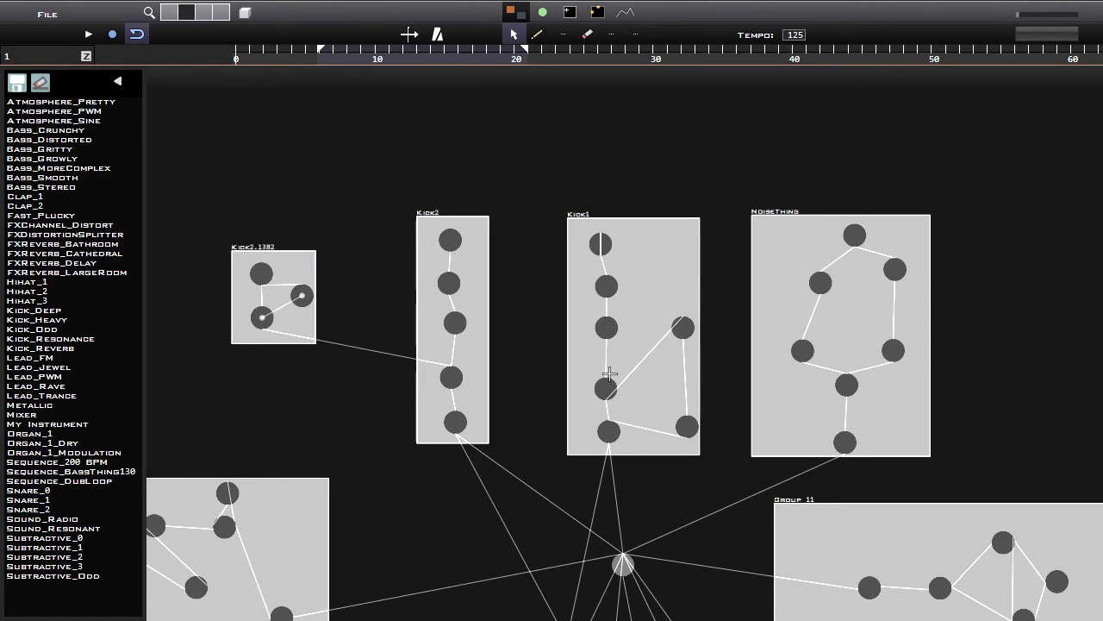
{"action": "middle_click_drag", "start_coordinate": [685, 399], "coordinate": [684, 380]}
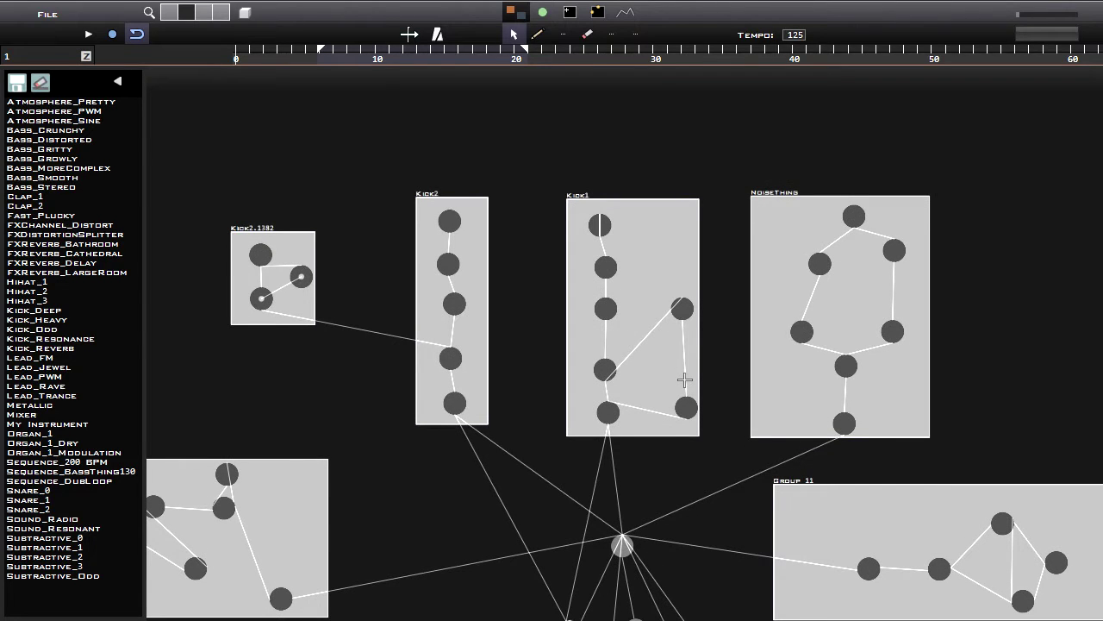
{"action": "scroll", "coordinate": [684, 380], "scroll_direction": "up", "scroll_amount": 5}
{"action": "middle_click_drag", "start_coordinate": [635, 217], "coordinate": [627, 273]}
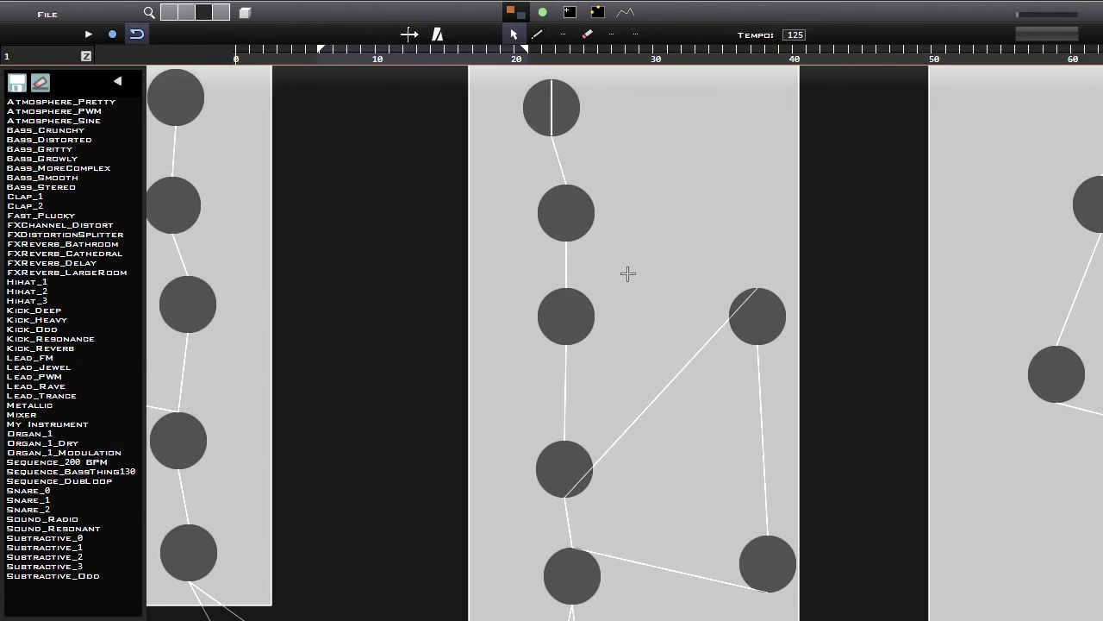
Switch to parameter mode and take a close look at the sequencer and oscillator of the Kick1 group.
{"action": "key", "text": "2"}
{"action": "key", "text": "3"}
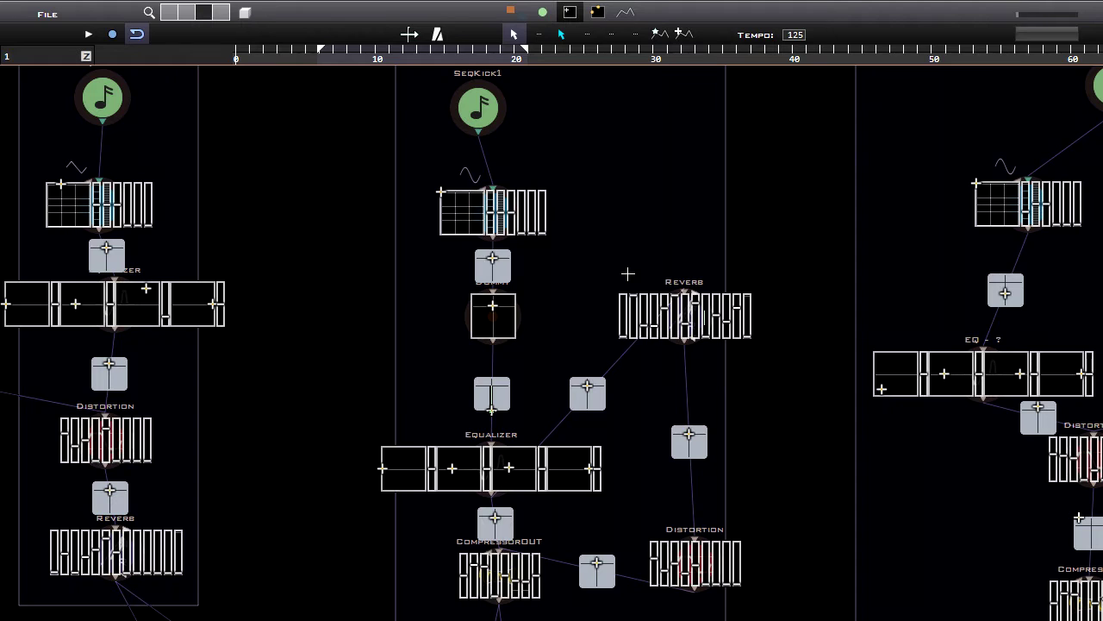
{"action": "middle_click_drag", "start_coordinate": [628, 273], "coordinate": [719, 392]}
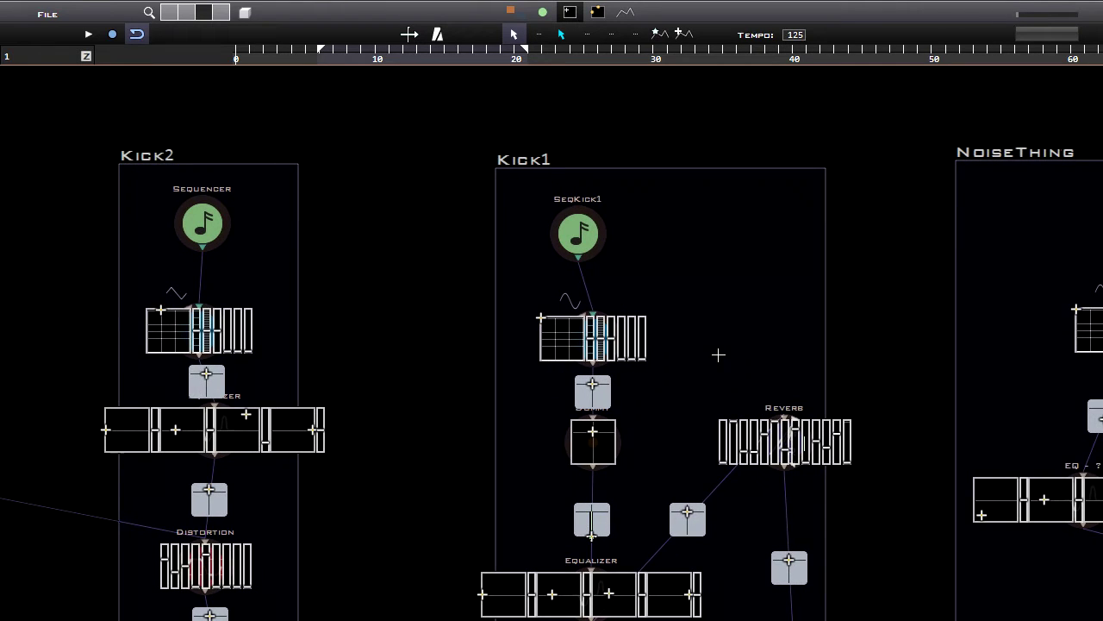
{"action": "scroll", "coordinate": [719, 354], "scroll_direction": "up", "scroll_amount": 2}
{"action": "middle_click_drag", "start_coordinate": [727, 377], "coordinate": [702, 367]}
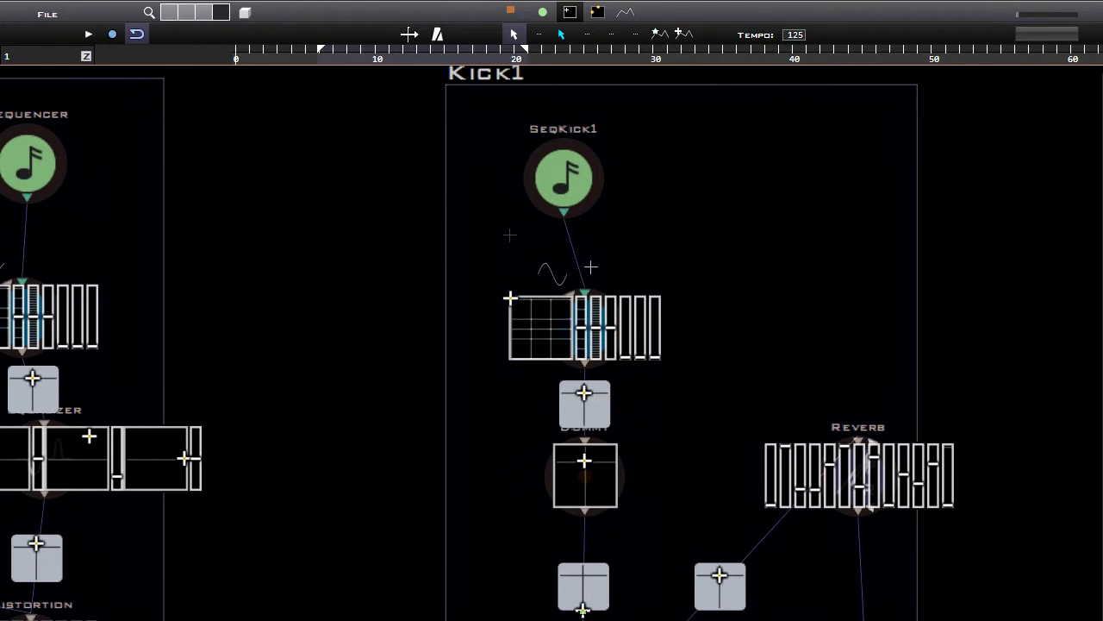
Bring up the Waveform parameter of the oscillator below SeqKick1 and place its marker in the grid's upper-left corner.
{"action": "left_click", "coordinate": [603, 340]}
{"action": "middle_click_drag", "start_coordinate": [604, 340], "coordinate": [554, 311]}
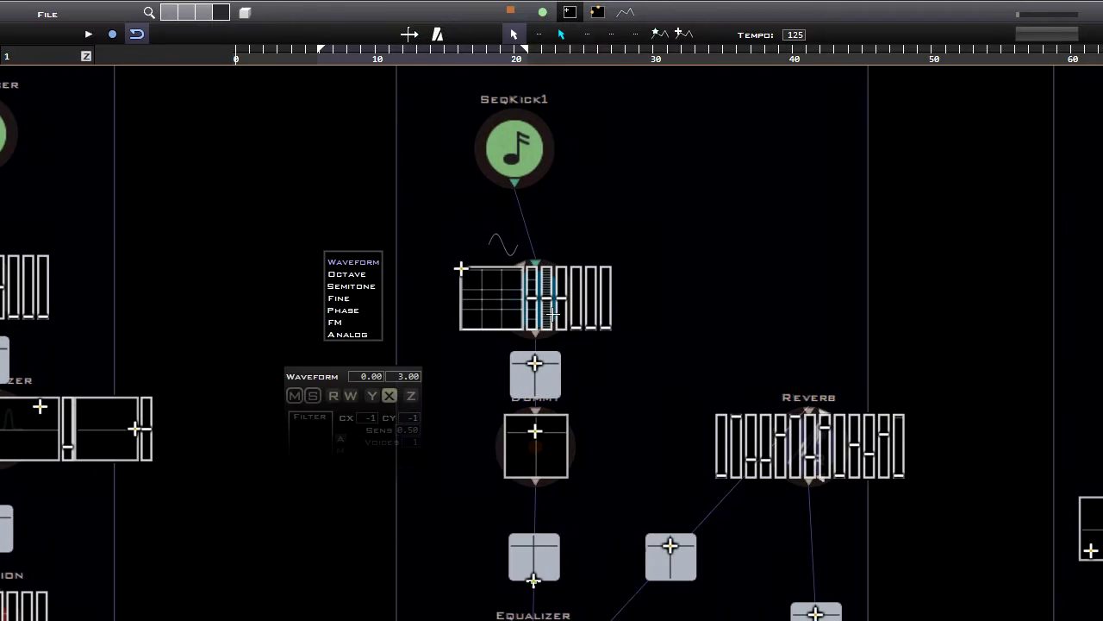
{"action": "left_click", "coordinate": [500, 307]}
{"action": "left_click_drag", "start_coordinate": [480, 316], "coordinate": [461, 268]}
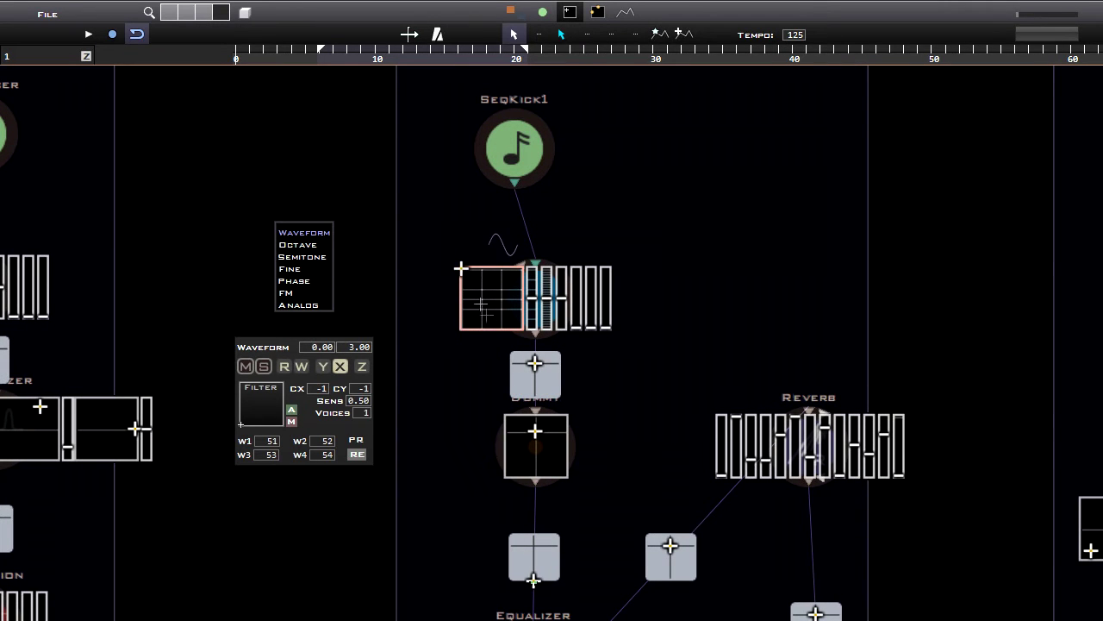
Examine the patch in parameter mode, comparing the overview of all groups with close-ups of individual ones.
{"action": "scroll", "coordinate": [807, 314], "scroll_direction": "down", "scroll_amount": 3}
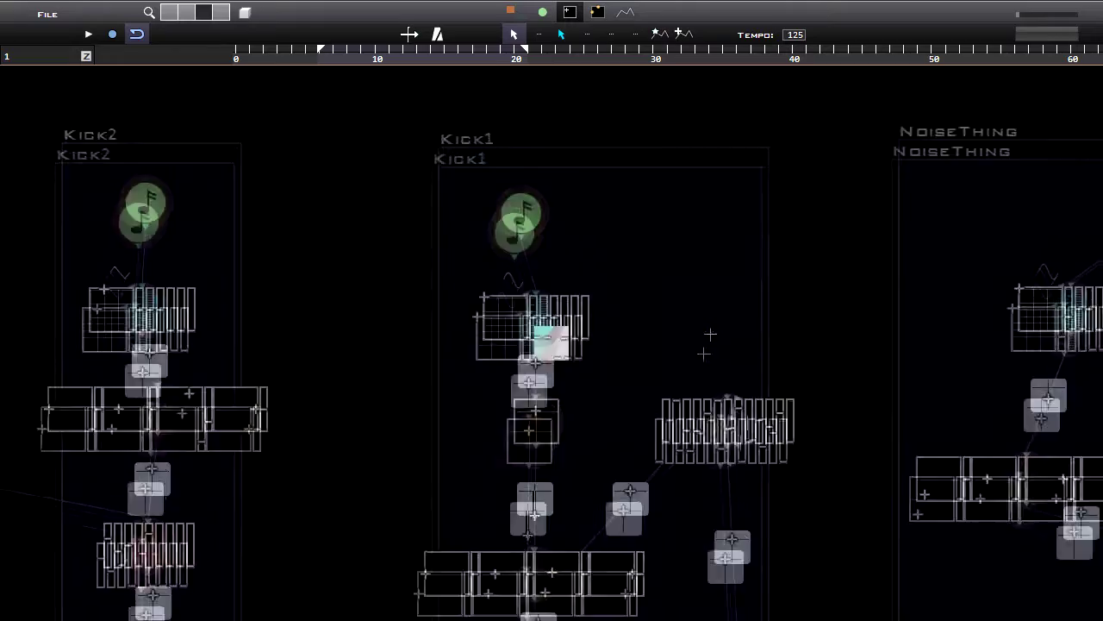
{"action": "scroll", "coordinate": [421, 447], "scroll_direction": "down", "scroll_amount": 5}
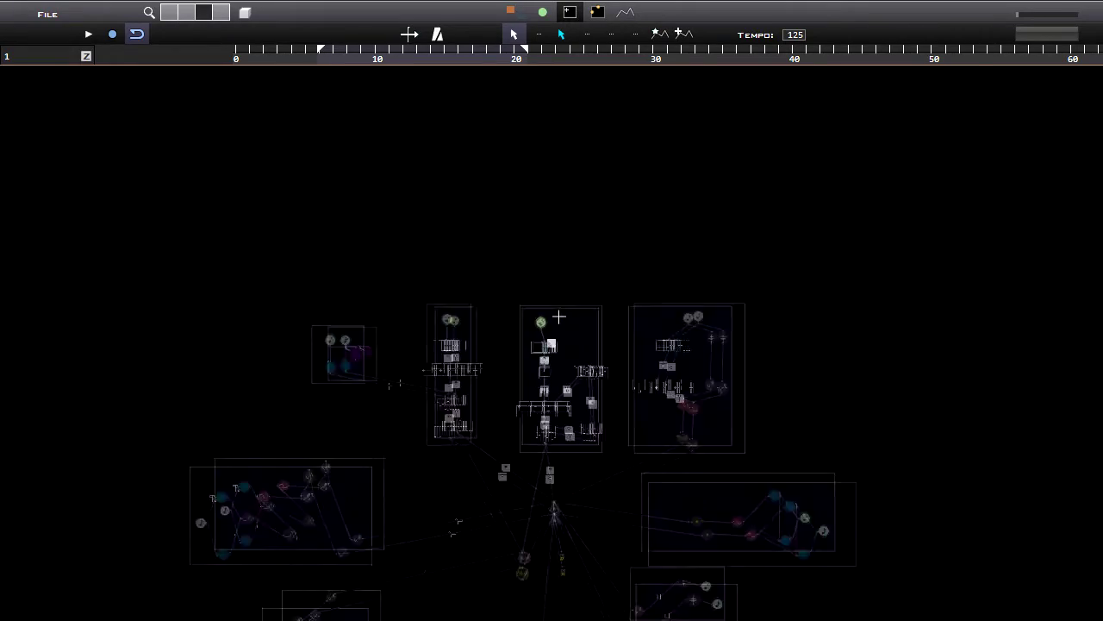
{"action": "middle_click_drag", "start_coordinate": [452, 446], "coordinate": [430, 110]}
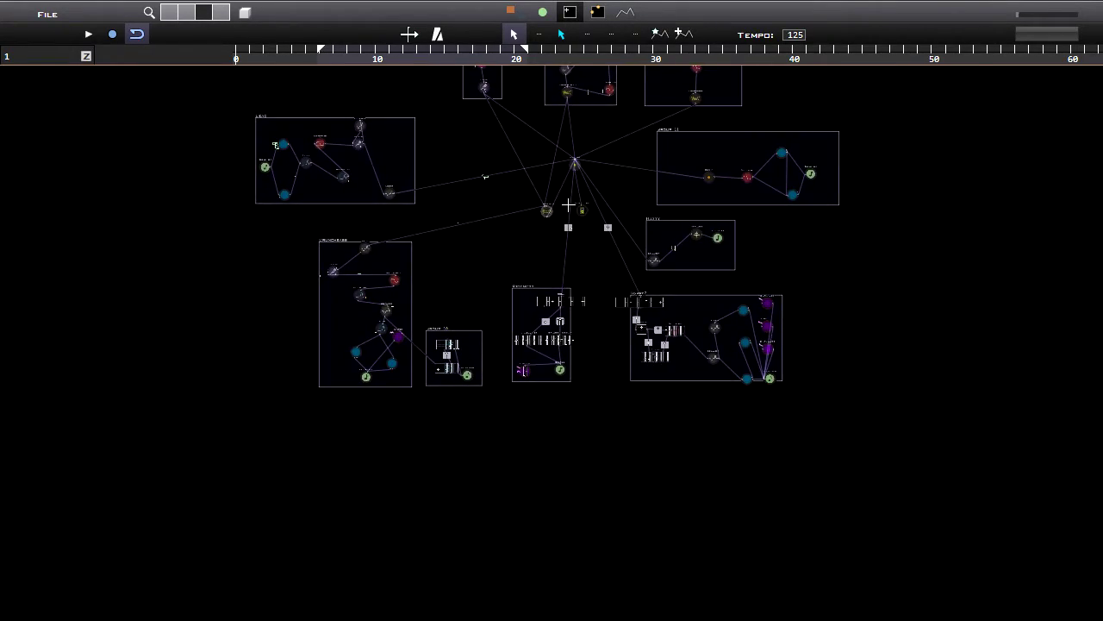
{"action": "scroll", "coordinate": [568, 205], "scroll_direction": "up", "scroll_amount": 5}
{"action": "scroll", "coordinate": [473, 371], "scroll_direction": "down", "scroll_amount": 5}
{"action": "middle_click_drag", "start_coordinate": [776, 111], "coordinate": [538, 351]}
{"action": "scroll", "coordinate": [537, 351], "scroll_direction": "up", "scroll_amount": 5}
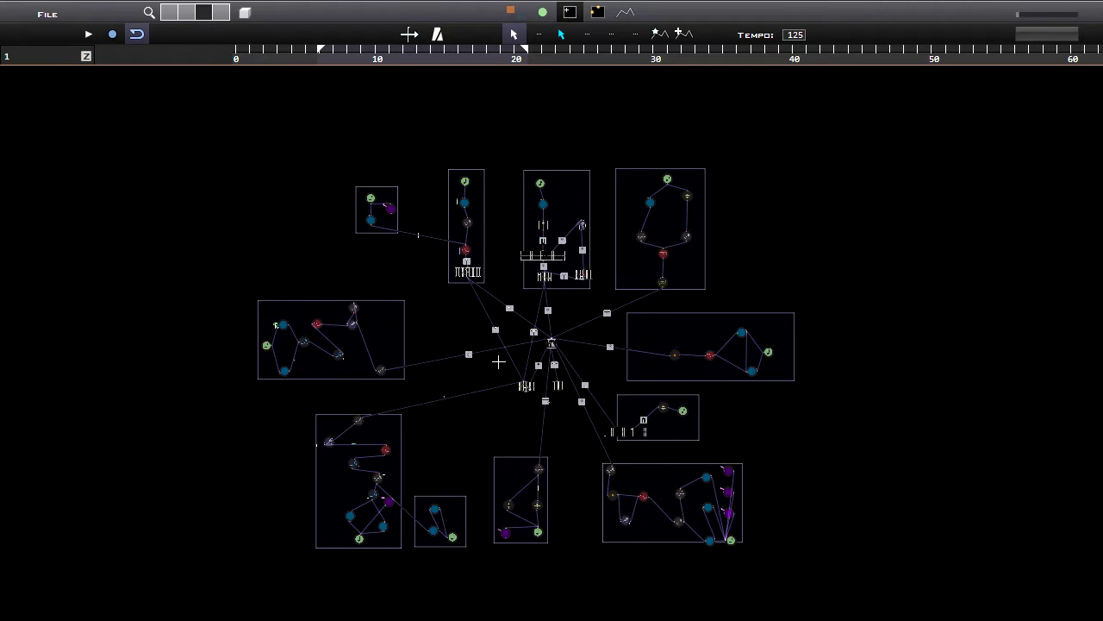
Show the patch in the 3D view, tilt it to see its depth and return to the flat view.
{"action": "key", "text": "Tab"}
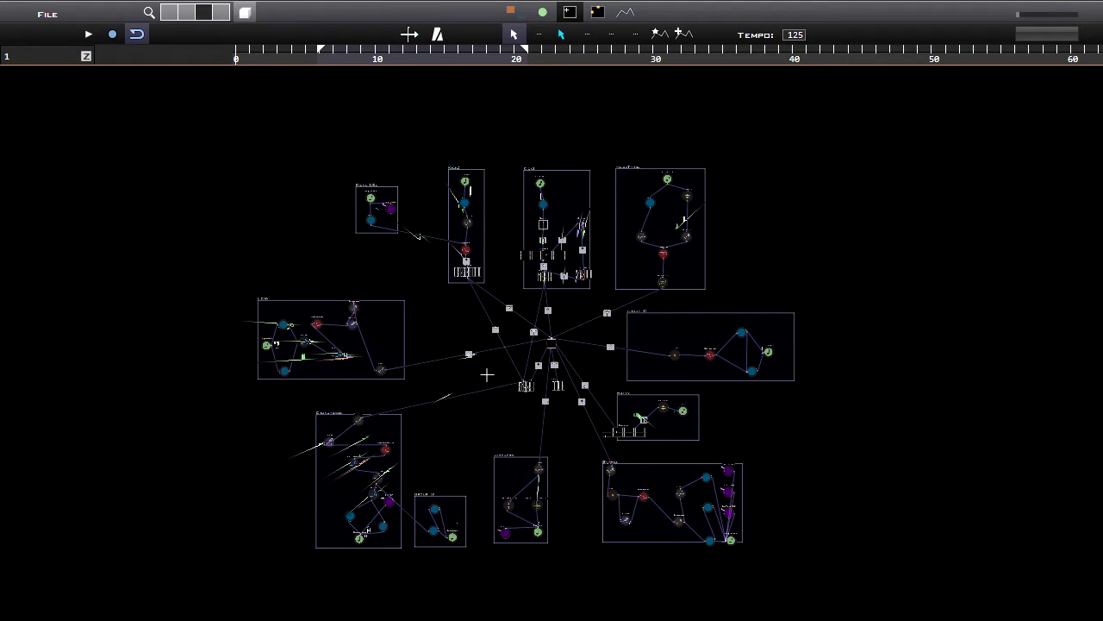
{"action": "middle_click_drag", "start_coordinate": [490, 362], "coordinate": [527, 371]}
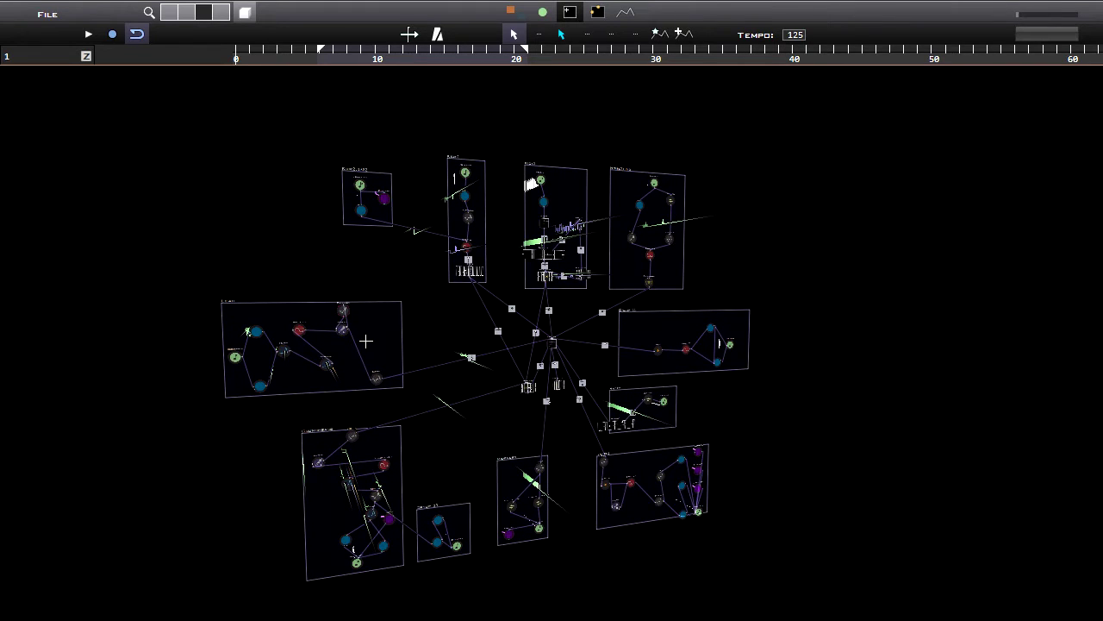
{"action": "left_click", "coordinate": [246, 12]}
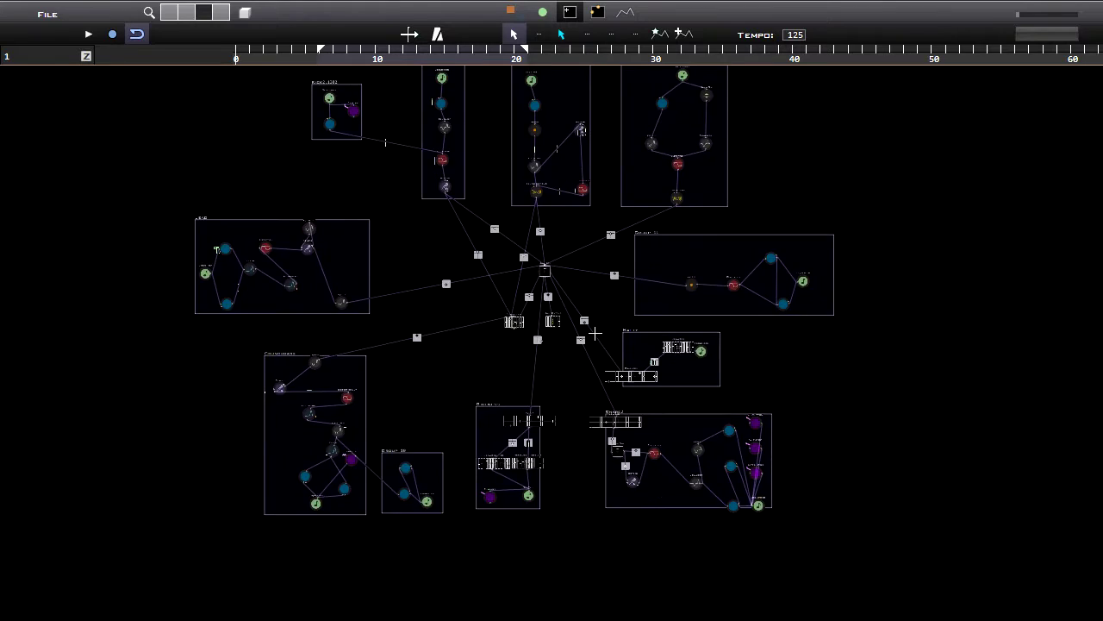
Show the patch in node mode and compare the group, node and parameter modes, ending in parameter mode.
{"action": "key", "text": "F2"}
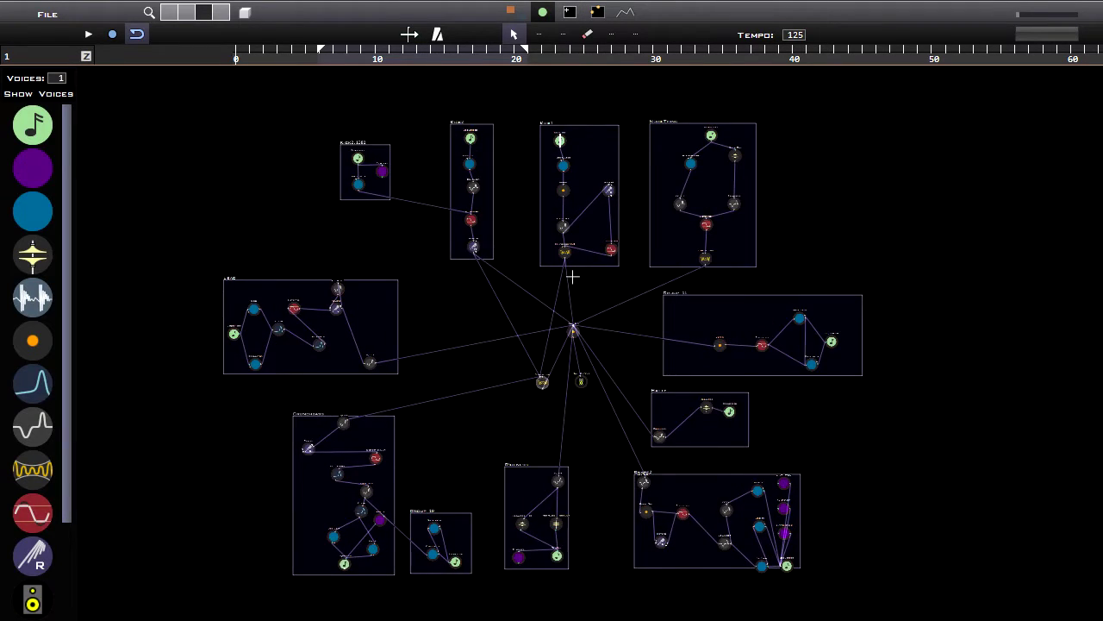
{"action": "middle_click_drag", "start_coordinate": [573, 276], "coordinate": [568, 313]}
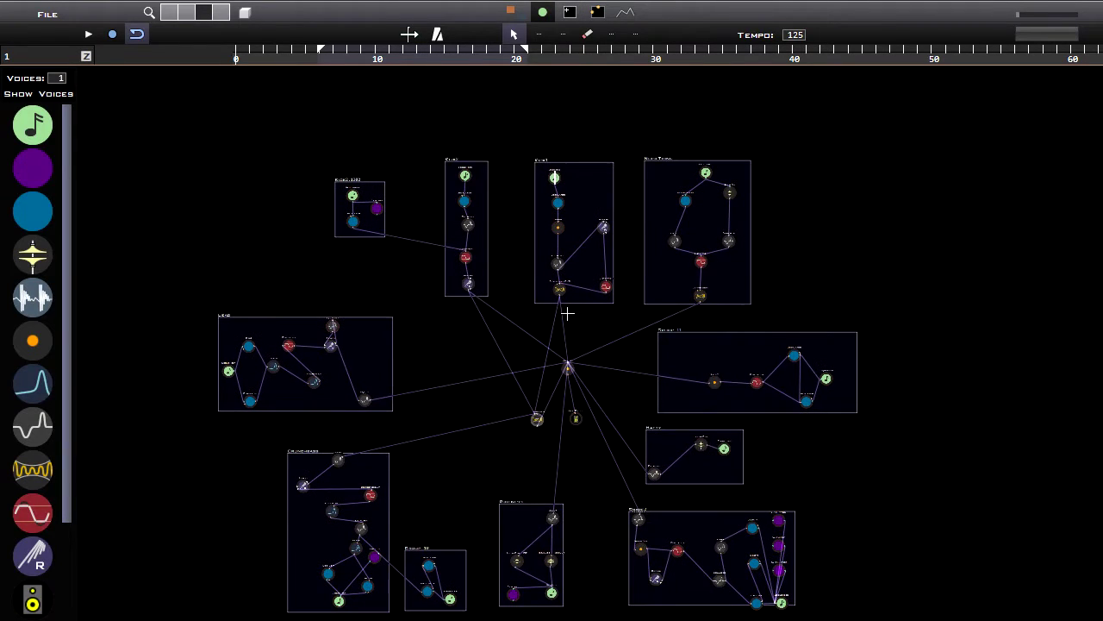
{"action": "left_click", "coordinate": [512, 12]}
{"action": "left_click", "coordinate": [542, 11]}
{"action": "left_click", "coordinate": [570, 11]}
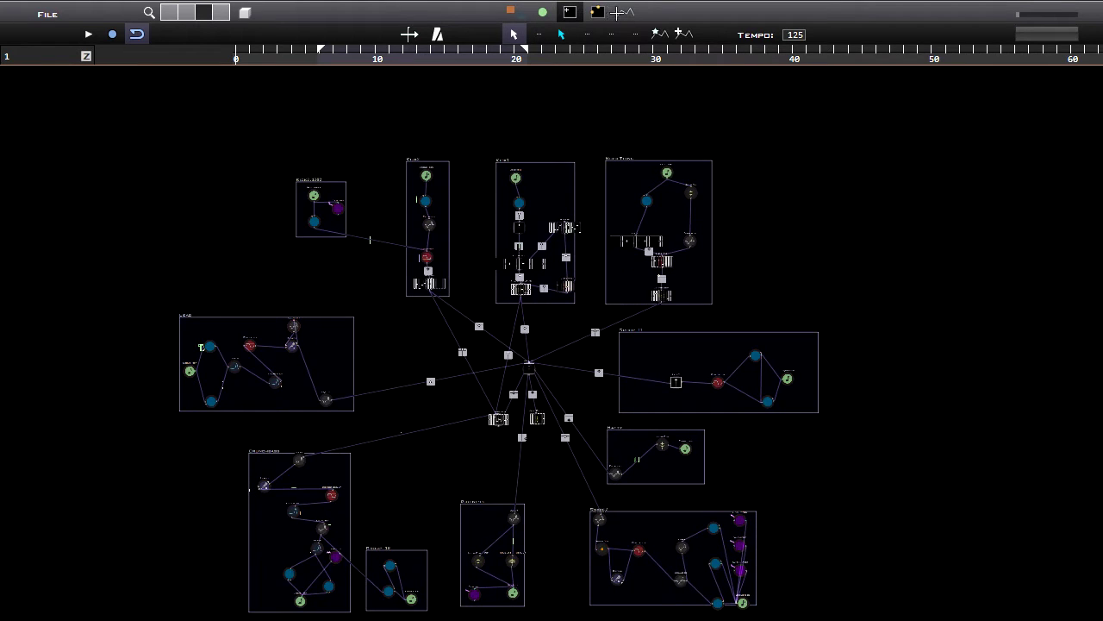
Go through the five editing modes in order, from group mode to the sequencer.
{"action": "left_click", "coordinate": [511, 10]}
{"action": "left_click", "coordinate": [542, 12]}
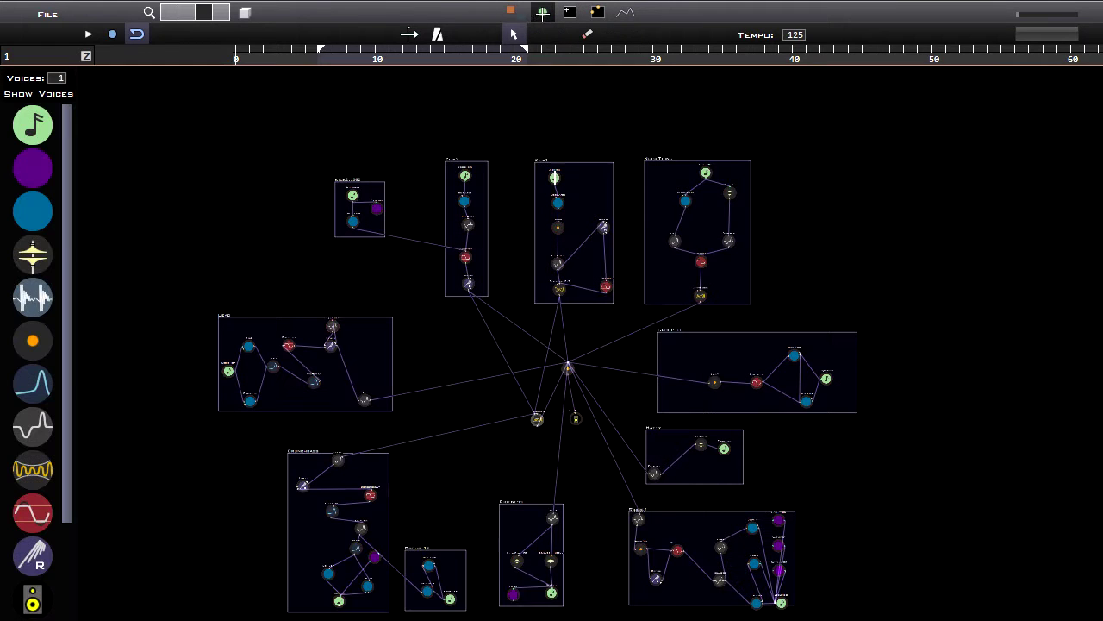
{"action": "left_click", "coordinate": [569, 12]}
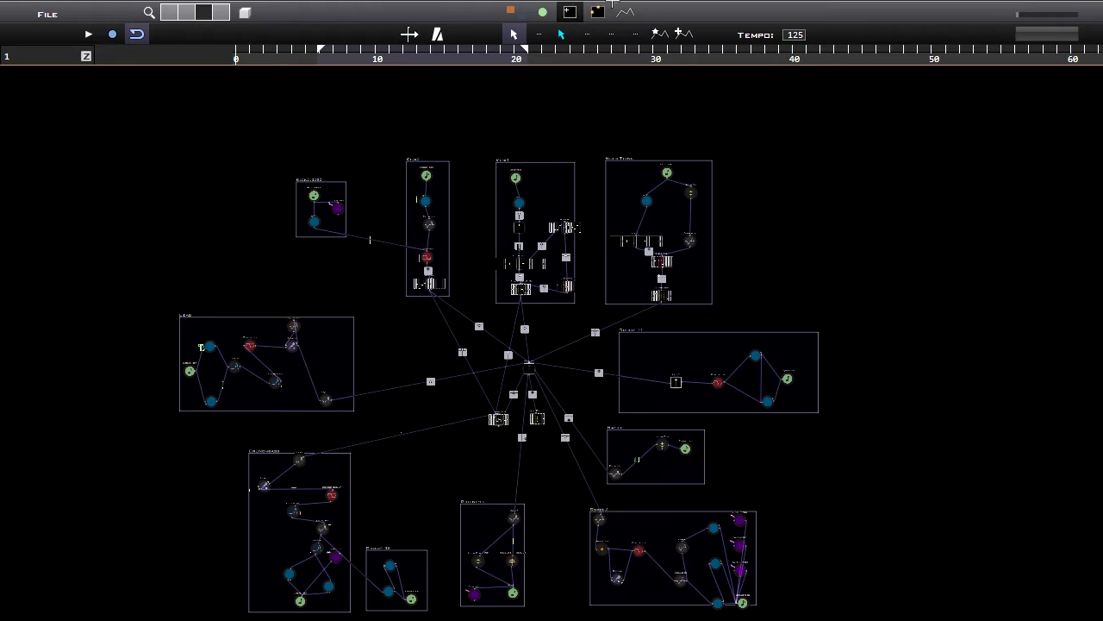
{"action": "left_click", "coordinate": [597, 11]}
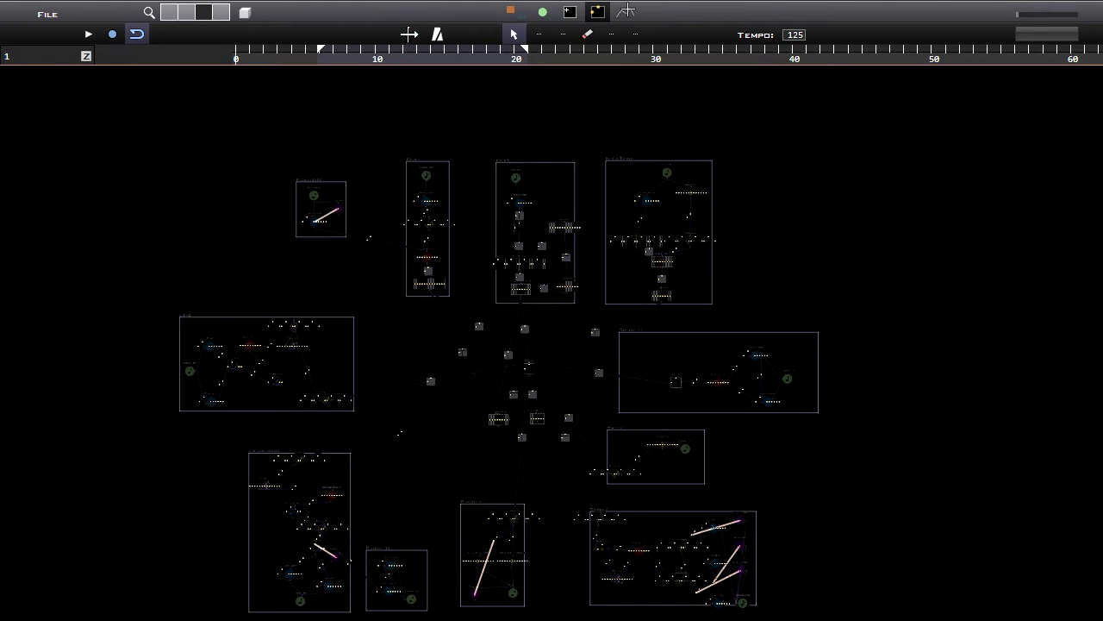
{"action": "left_click", "coordinate": [627, 11]}
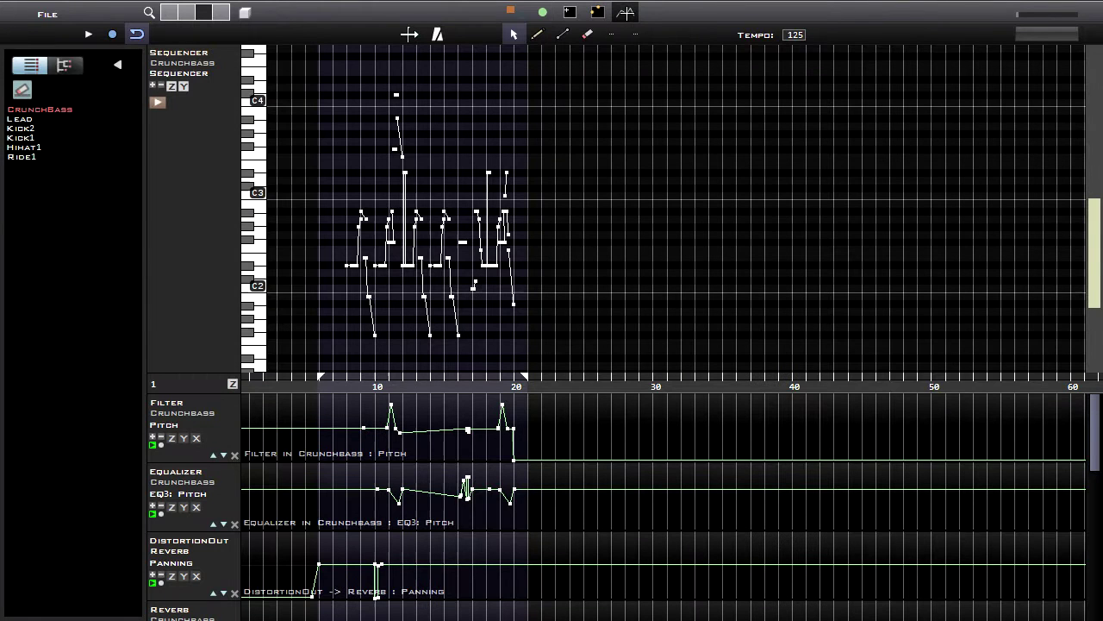
Revisit the group, node and parameter modes in turn.
{"action": "left_click", "coordinate": [510, 11]}
{"action": "left_click", "coordinate": [541, 11]}
{"action": "left_click", "coordinate": [570, 12]}
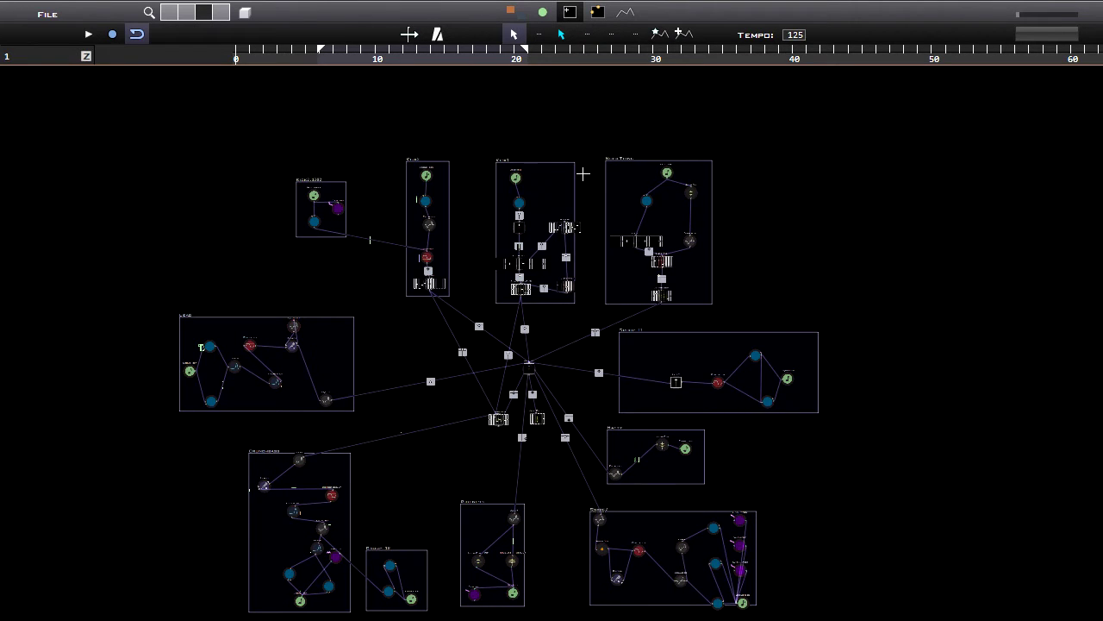
Run through all five editing modes to the sequencer, and start over as far as parameter mode.
{"action": "key", "text": "F1"}
{"action": "key", "text": "F2"}
{"action": "key", "text": "F3"}
{"action": "key", "text": "F4"}
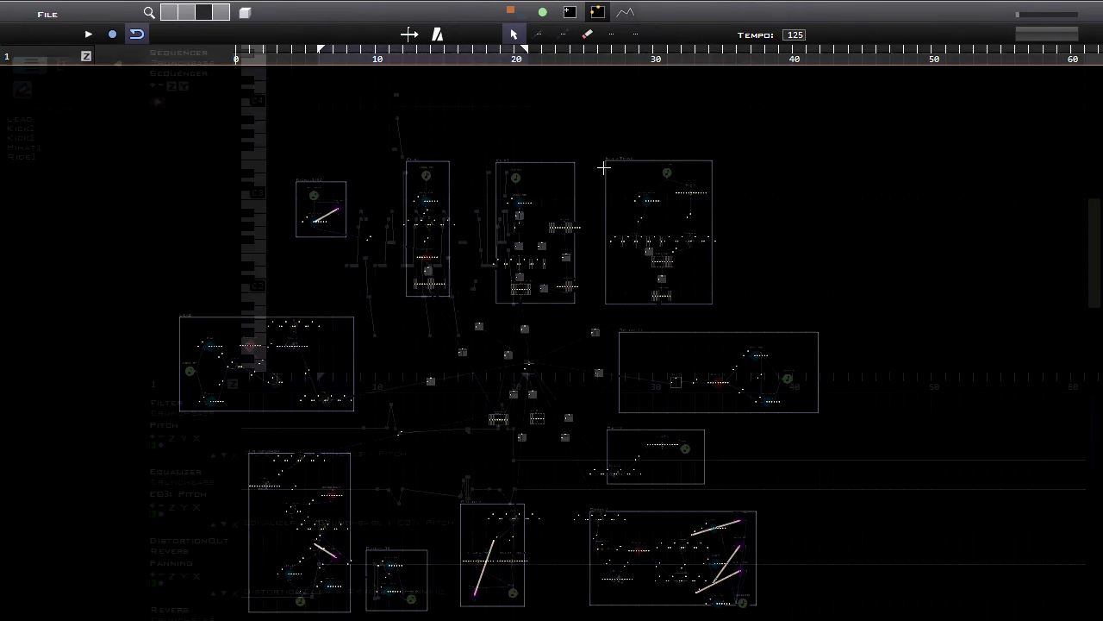
{"action": "key", "text": "F5"}
{"action": "key", "text": "F1"}
{"action": "key", "text": "F2"}
{"action": "key", "text": "F3"}
Return to group mode, point out its draw and eraser tools, and reactivate the selection tool.
{"action": "key", "text": "F1"}
{"action": "middle_click_drag", "start_coordinate": [603, 168], "coordinate": [603, 273]}
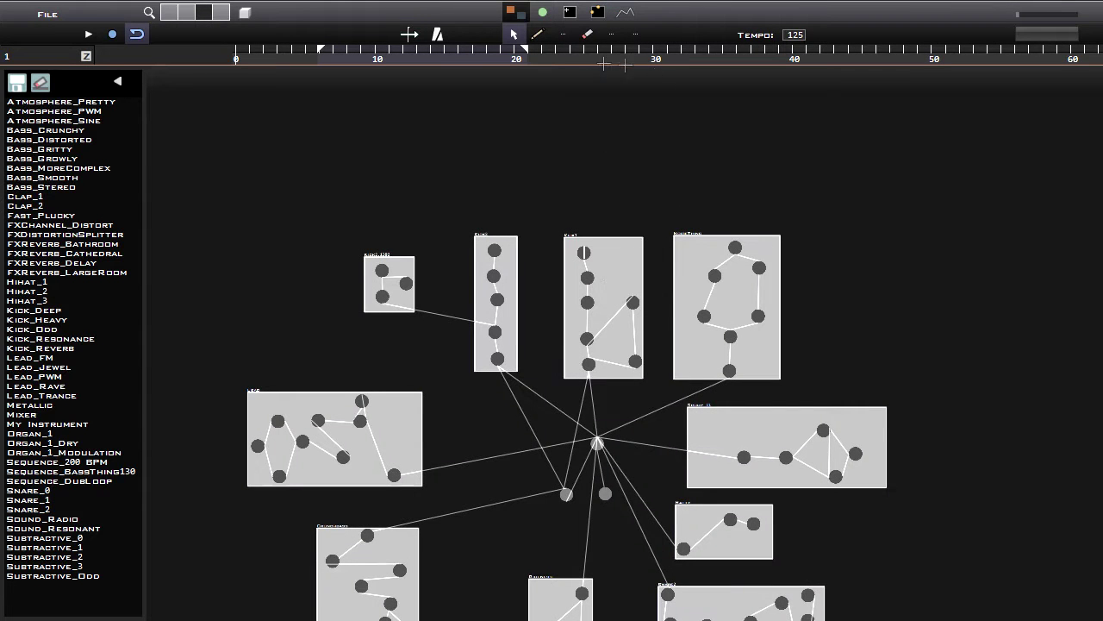
{"action": "left_click", "coordinate": [538, 33]}
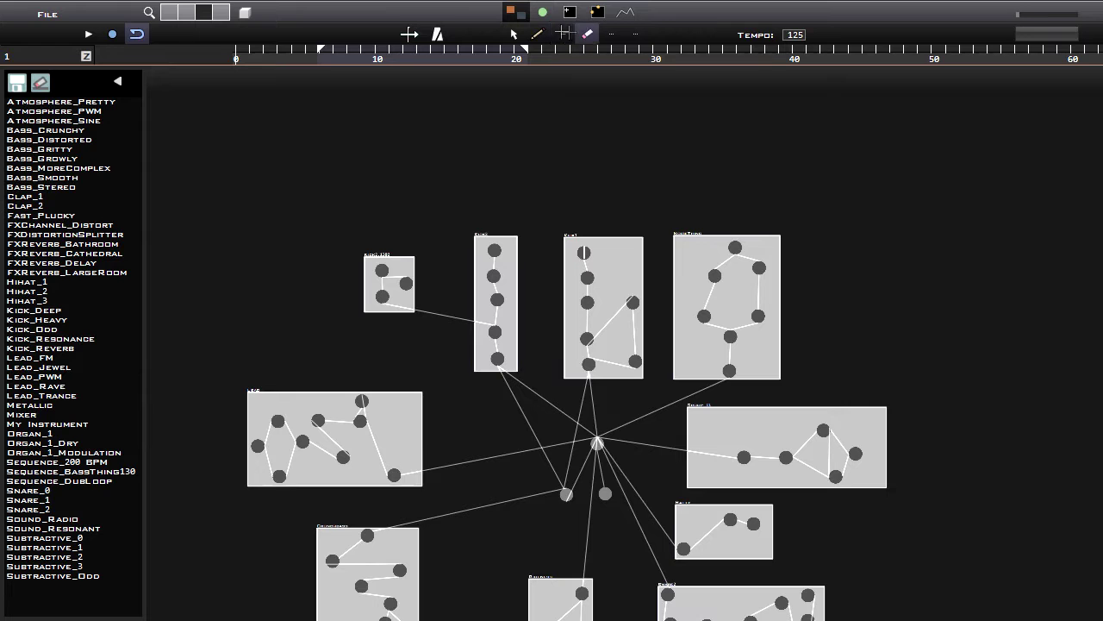
{"action": "left_click", "coordinate": [514, 34]}
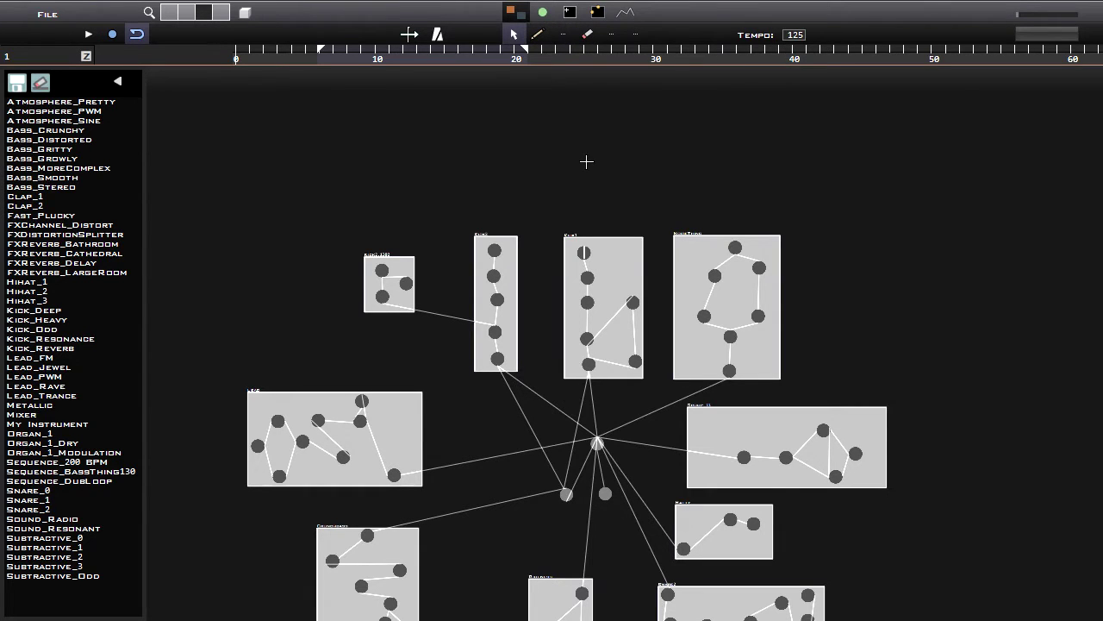
Step forwards and backwards through the five editing modes several times, ending in node mode.
{"action": "key", "text": "F2"}
{"action": "key", "text": "F3"}
{"action": "key", "text": "F4"}
{"action": "key", "text": "F5"}
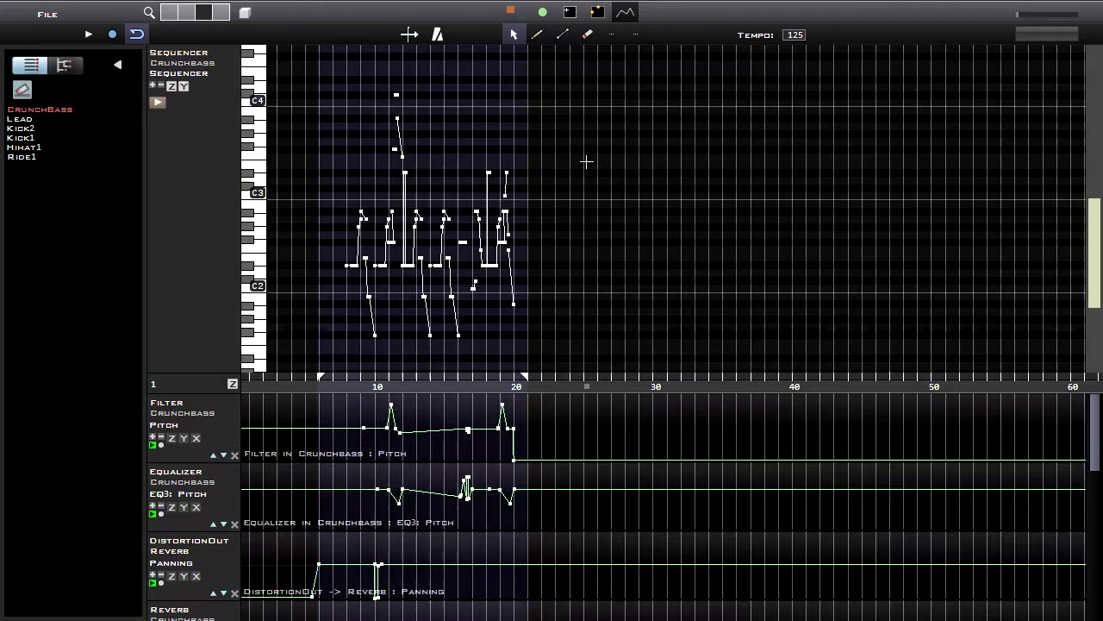
{"action": "key", "text": "F4"}
{"action": "key", "text": "F3"}
{"action": "key", "text": "F2"}
{"action": "key", "text": "F1"}
{"action": "key", "text": "F2"}
{"action": "key", "text": "F3"}
{"action": "key", "text": "F4"}
{"action": "key", "text": "F3"}
{"action": "key", "text": "F2"}
{"action": "key", "text": "F1"}
{"action": "key", "text": "F2"}
{"action": "key", "text": "F3"}
{"action": "key", "text": "F4"}
{"action": "key", "text": "F5"}
{"action": "key", "text": "F4"}
{"action": "key", "text": "F3"}
{"action": "key", "text": "F2"}
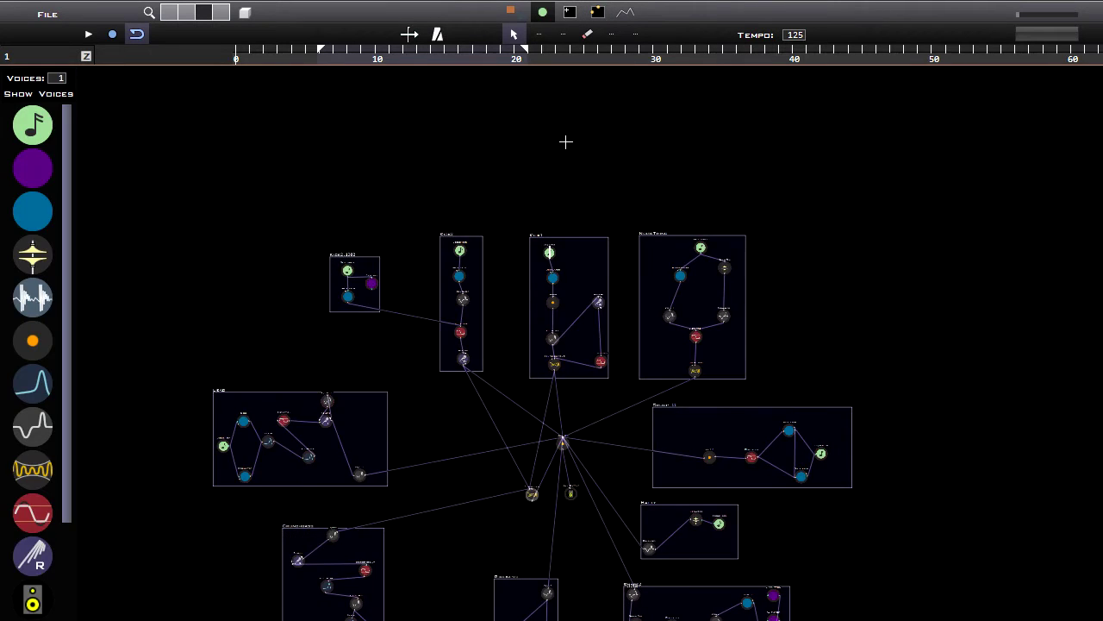
In group mode, move the Kick1 group slightly up and the NoiseThing group slightly up and to the right.
{"action": "key", "text": "F1"}
{"action": "middle_click_drag", "start_coordinate": [570, 182], "coordinate": [631, 340]}
{"action": "scroll", "coordinate": [629, 341], "scroll_direction": "up", "scroll_amount": 2}
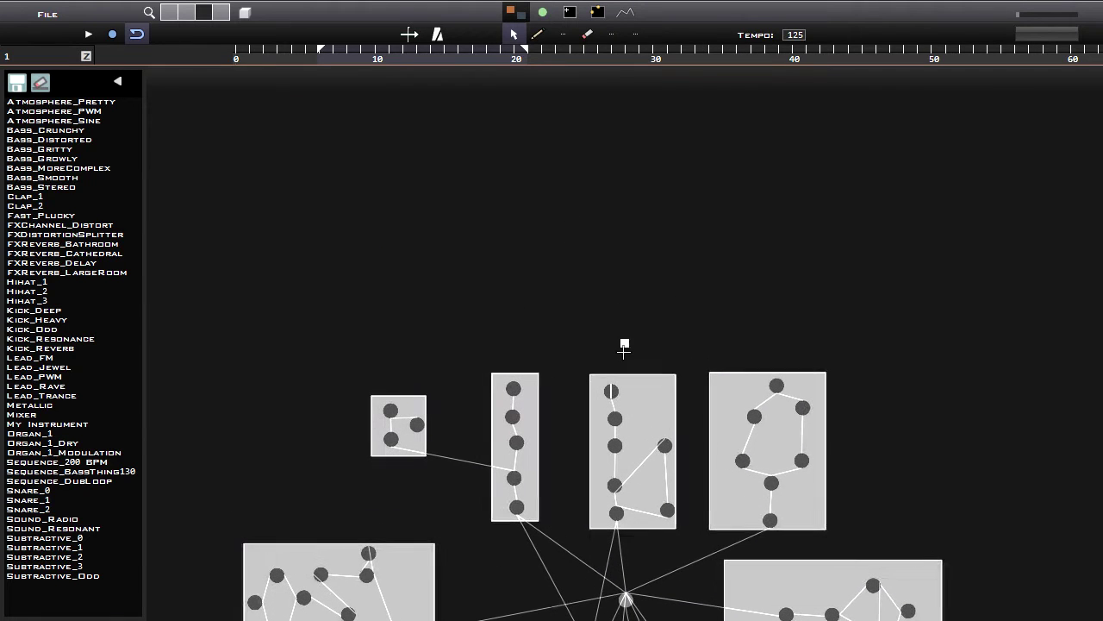
{"action": "scroll", "coordinate": [625, 356], "scroll_direction": "up", "scroll_amount": 1}
{"action": "middle_click_drag", "start_coordinate": [582, 293], "coordinate": [596, 336]}
{"action": "scroll", "coordinate": [593, 335], "scroll_direction": "up", "scroll_amount": 1}
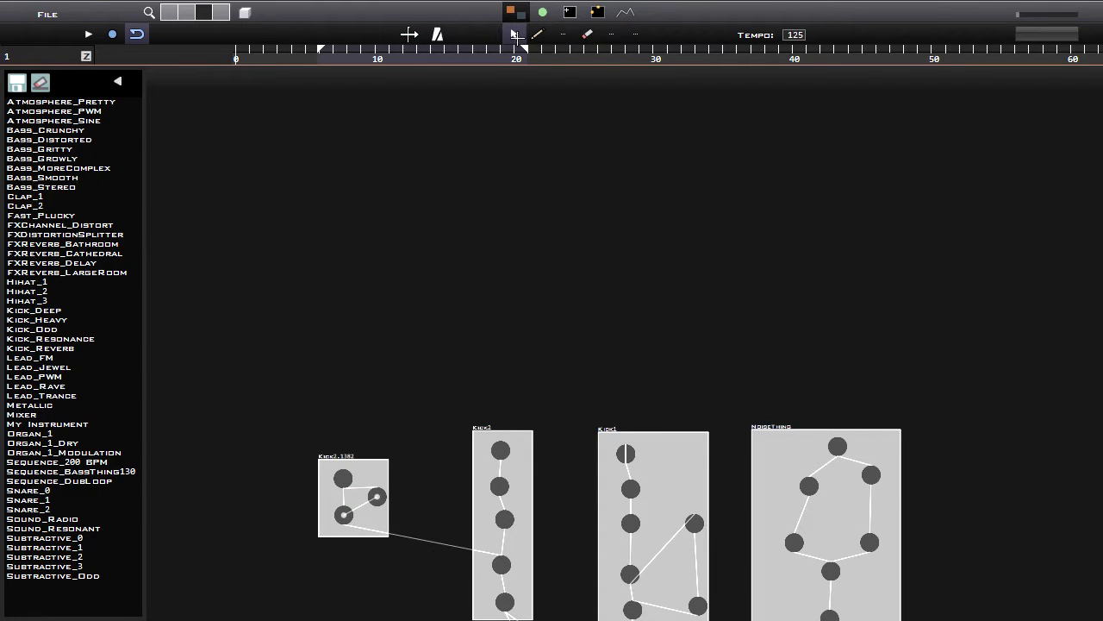
{"action": "mouse_move", "coordinate": [649, 474]}
{"action": "left_mouse_down"}
{"action": "mouse_move", "coordinate": [644, 424]}
{"action": "mouse_move", "coordinate": [652, 467]}
{"action": "left_mouse_up"}
{"action": "mouse_move", "coordinate": [818, 490]}
{"action": "left_mouse_down"}
{"action": "mouse_move", "coordinate": [837, 463]}
{"action": "mouse_move", "coordinate": [826, 477]}
{"action": "left_mouse_up"}
{"action": "left_click_drag", "start_coordinate": [671, 509], "coordinate": [668, 508]}
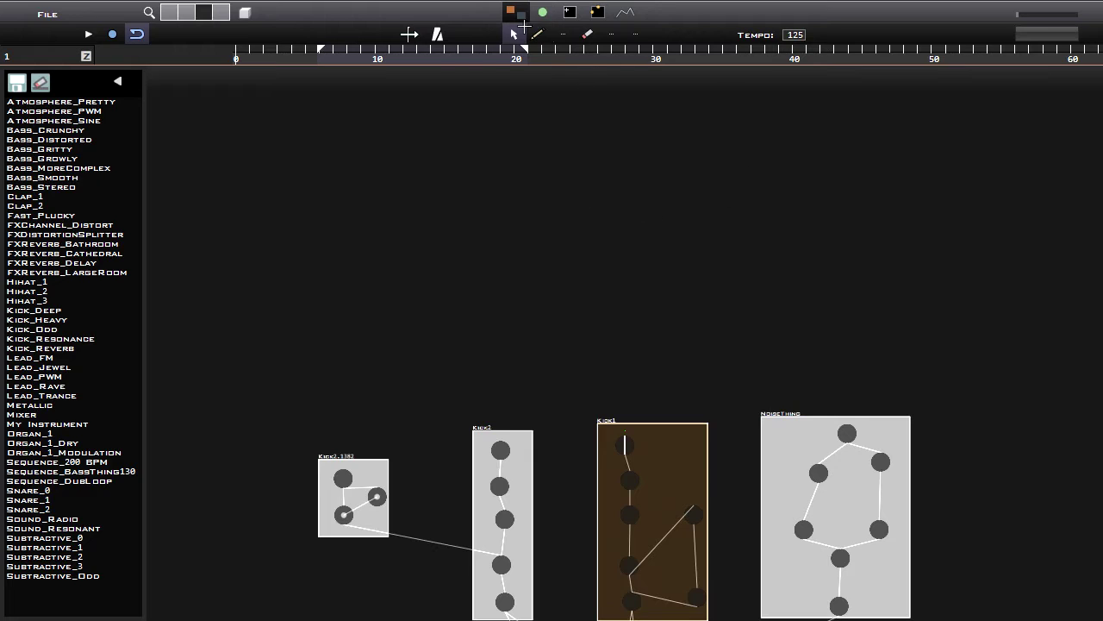
Draw five empty rectangular groups in a row above the existing groups with the draw tool.
{"action": "left_click", "coordinate": [537, 33]}
{"action": "left_click_drag", "start_coordinate": [253, 176], "coordinate": [350, 324]}
{"action": "left_click_drag", "start_coordinate": [423, 183], "coordinate": [550, 326]}
{"action": "left_click_drag", "start_coordinate": [582, 200], "coordinate": [713, 280]}
{"action": "left_click_drag", "start_coordinate": [730, 174], "coordinate": [864, 286]}
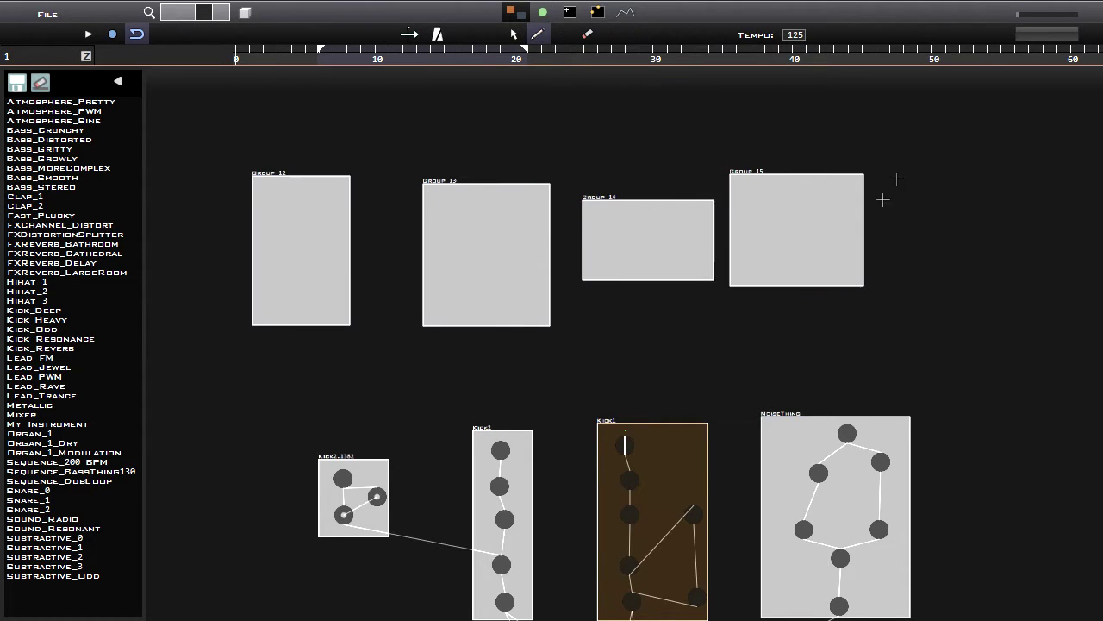
{"action": "left_click_drag", "start_coordinate": [907, 170], "coordinate": [1014, 282]}
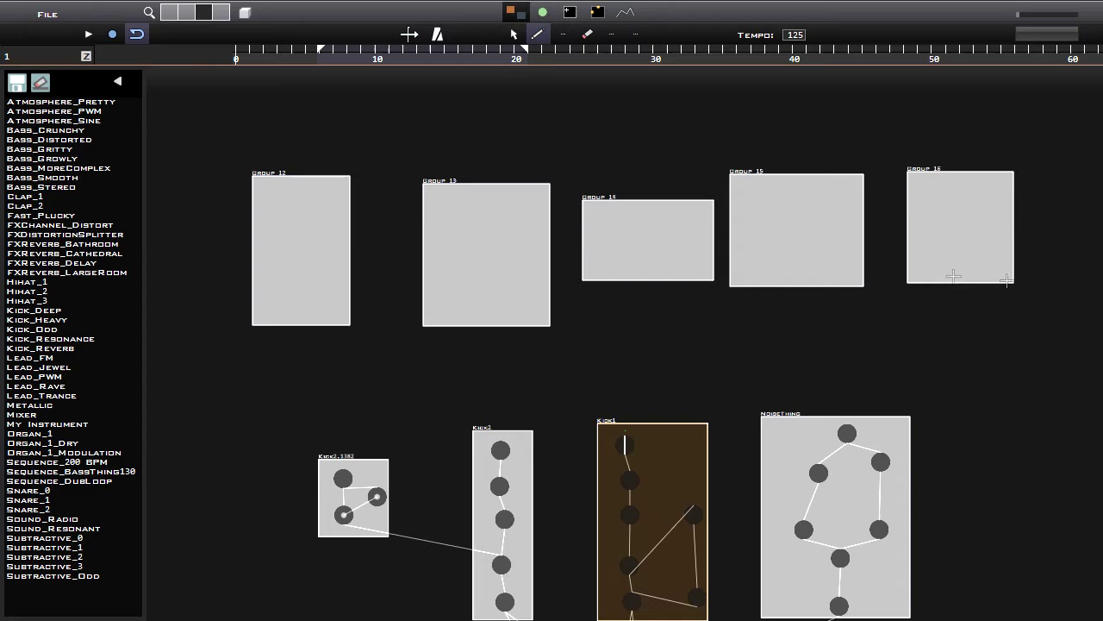
Erase the five empty groups above the patch one by one with the eraser tool.
{"action": "left_click", "coordinate": [587, 34]}
{"action": "left_click", "coordinate": [297, 266]}
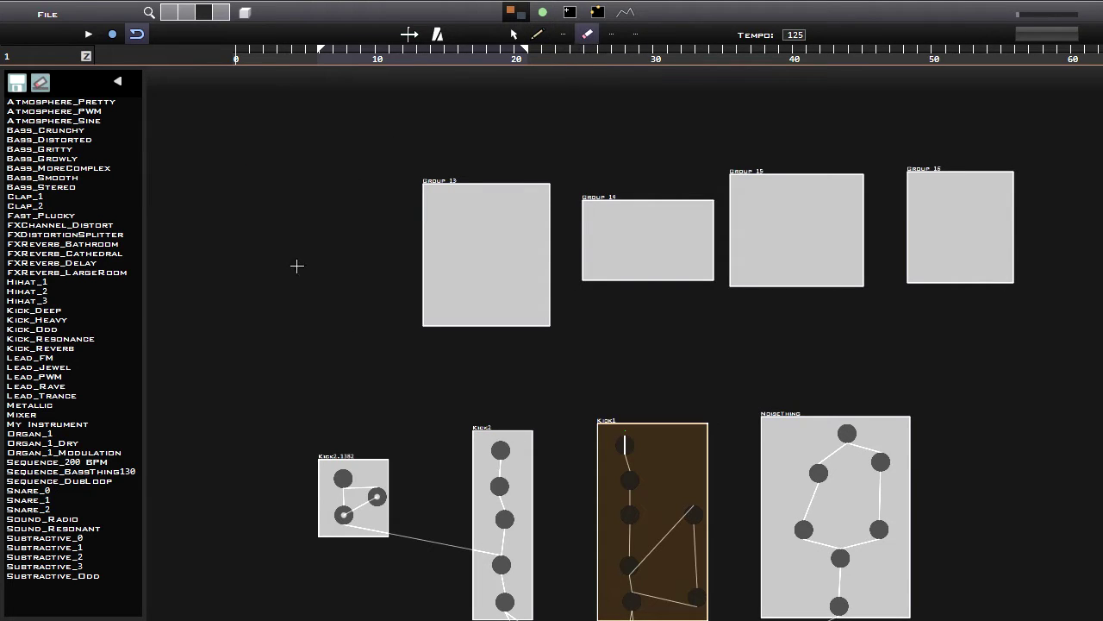
{"action": "left_click", "coordinate": [494, 240]}
{"action": "left_click", "coordinate": [664, 229]}
{"action": "left_click", "coordinate": [838, 225]}
{"action": "left_click", "coordinate": [983, 213]}
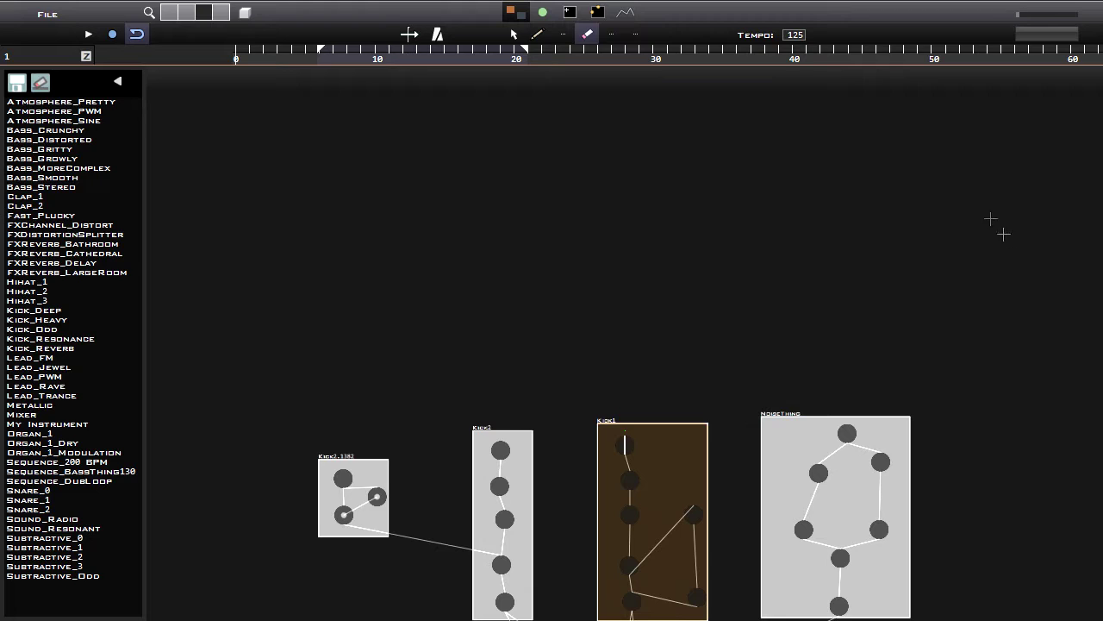
Reactivate the selection tool and select the NoiseThing group.
{"action": "left_click", "coordinate": [514, 34]}
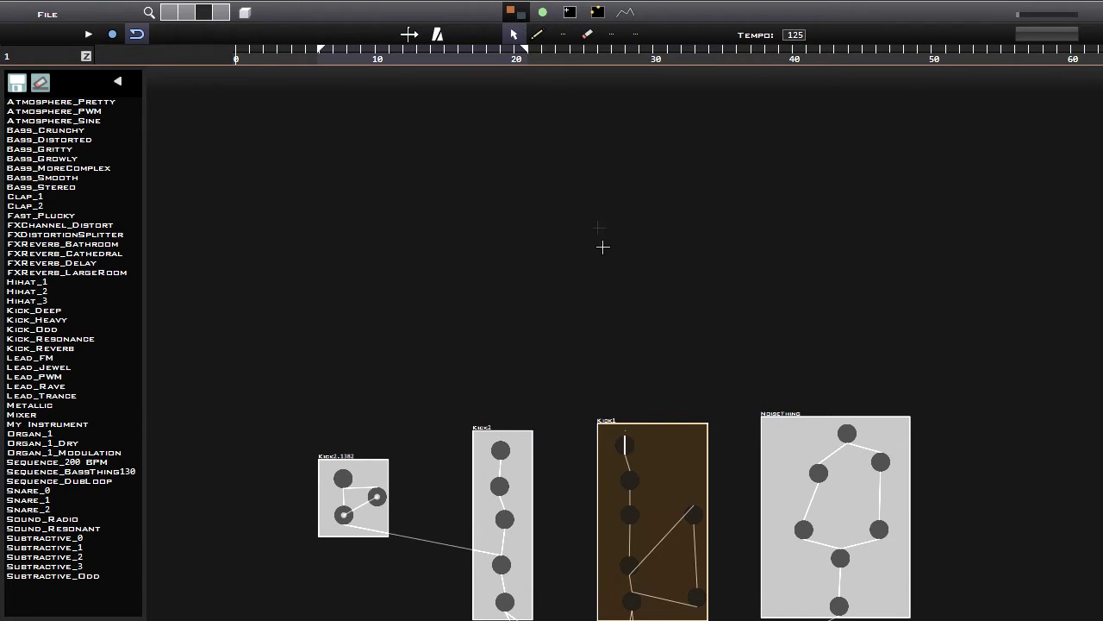
{"action": "middle_click_drag", "start_coordinate": [603, 247], "coordinate": [581, 196]}
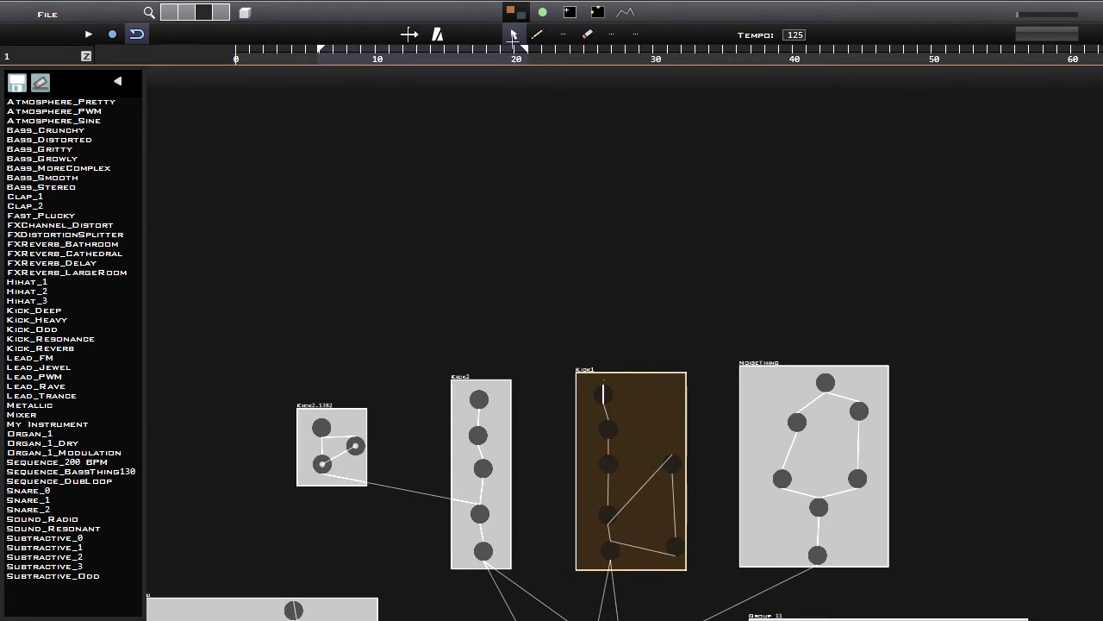
{"action": "left_click", "coordinate": [744, 418]}
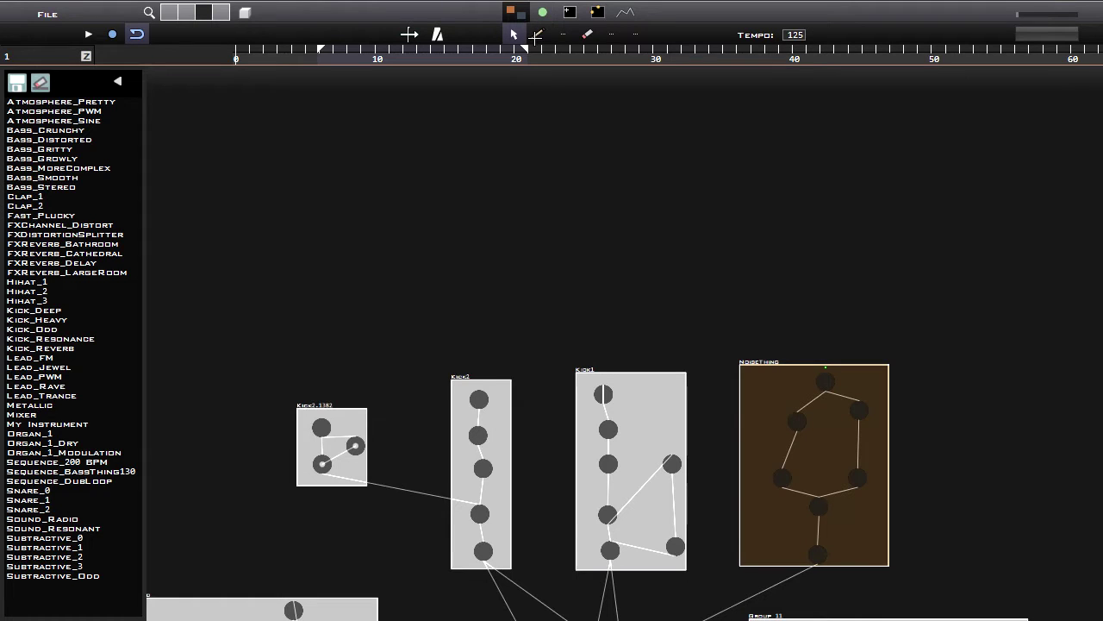
Without leaving the selection tool, draw four empty groups above the patch and erase them again using the temporary draw and erase functions.
{"action": "left_click_drag", "start_coordinate": [345, 162], "coordinate": [438, 310], "text": "ctrl"}
{"action": "left_click_drag", "start_coordinate": [492, 205], "coordinate": [624, 315], "text": "ctrl"}
{"action": "left_click_drag", "start_coordinate": [699, 163], "coordinate": [822, 294], "text": "ctrl"}
{"action": "left_click_drag", "start_coordinate": [831, 189], "coordinate": [948, 259], "text": "ctrl"}
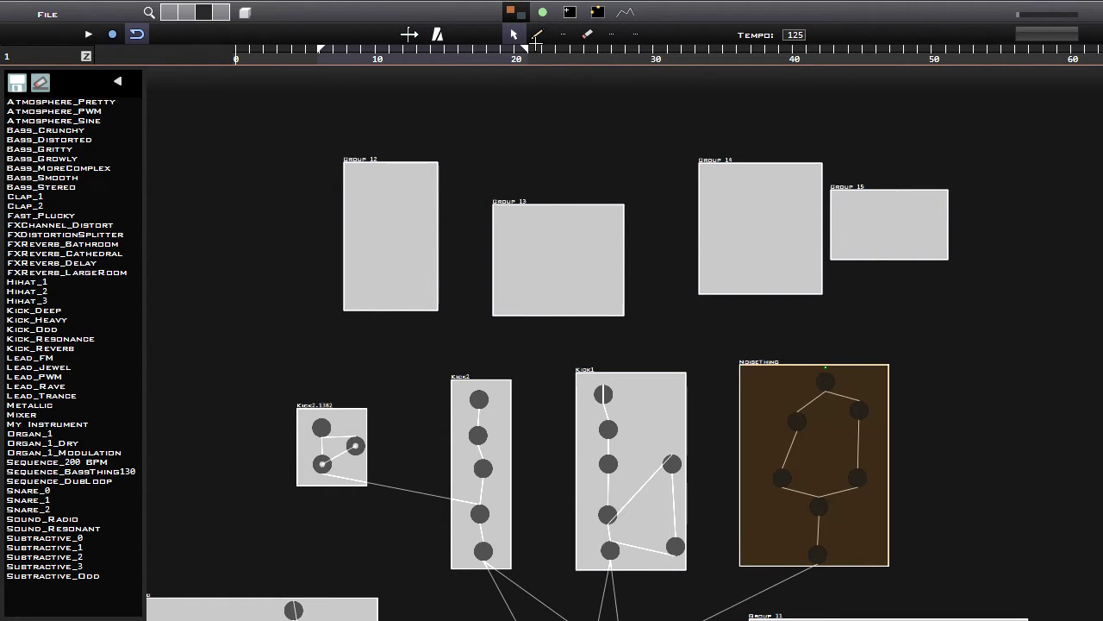
{"action": "mouse_move", "coordinate": [413, 250]}
{"action": "right_mouse_down", "text": "ctrl"}
{"action": "mouse_move", "coordinate": [941, 204]}
{"action": "mouse_move", "coordinate": [867, 436]}
{"action": "mouse_move", "coordinate": [638, 461]}
{"action": "right_mouse_up", "text": "ctrl"}
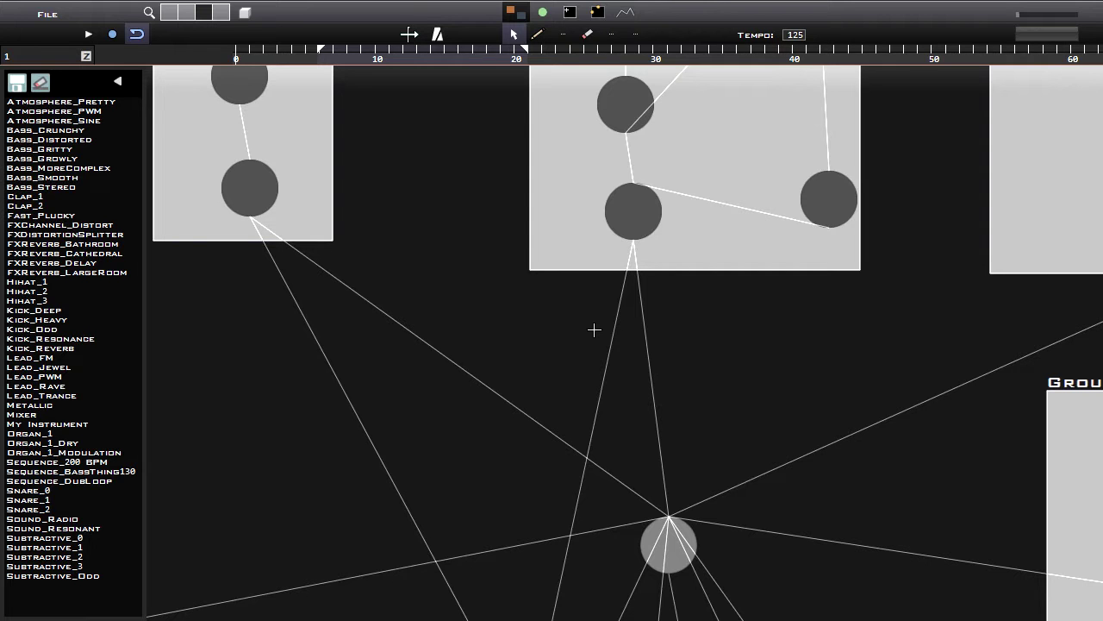
Step through the other editing modes at the Main Mix area and return to group mode.
{"action": "key", "text": "F2"}
{"action": "key", "text": "F3"}
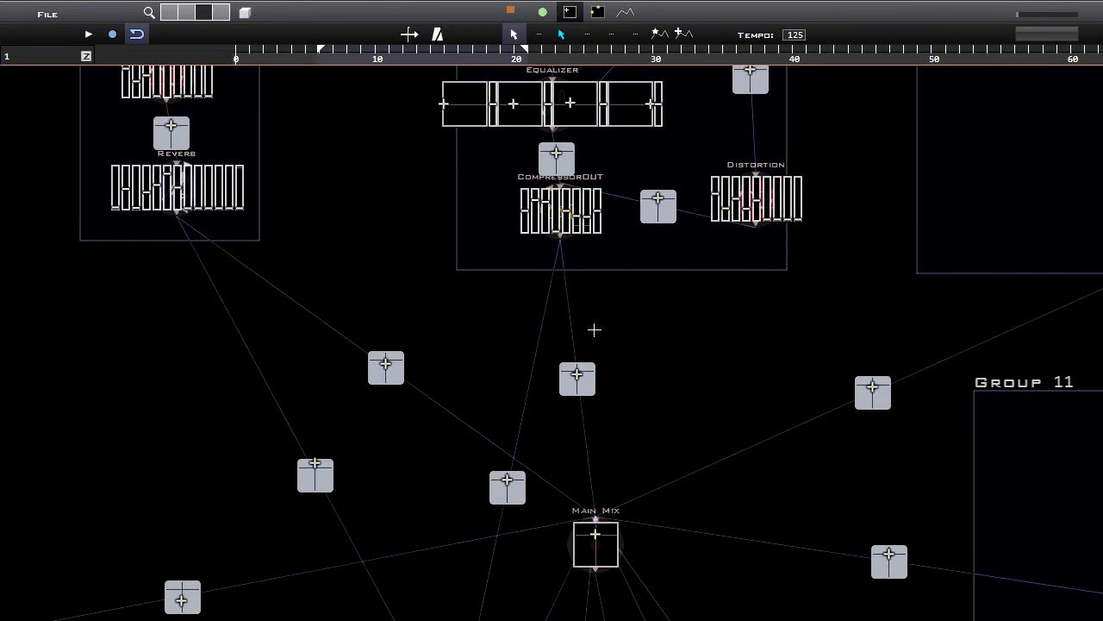
{"action": "key", "text": "F4"}
{"action": "key", "text": "F5"}
{"action": "key", "text": "F3"}
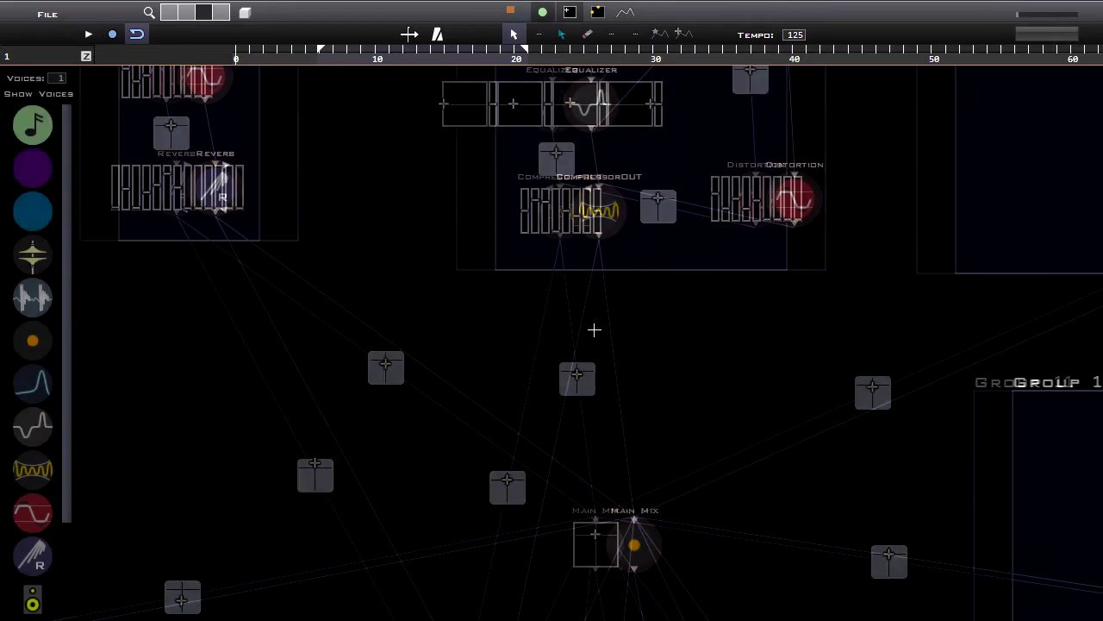
{"action": "key", "text": "F1"}
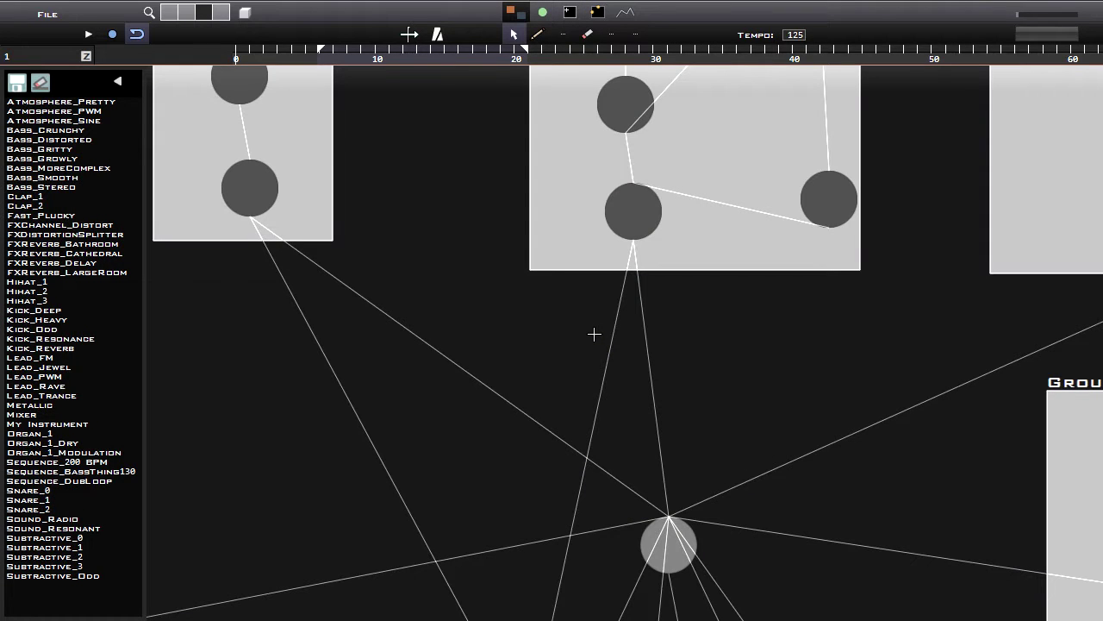
Look over the whole patch in group mode and select the Crunchbass group.
{"action": "scroll", "coordinate": [594, 333], "scroll_direction": "down", "scroll_amount": 3}
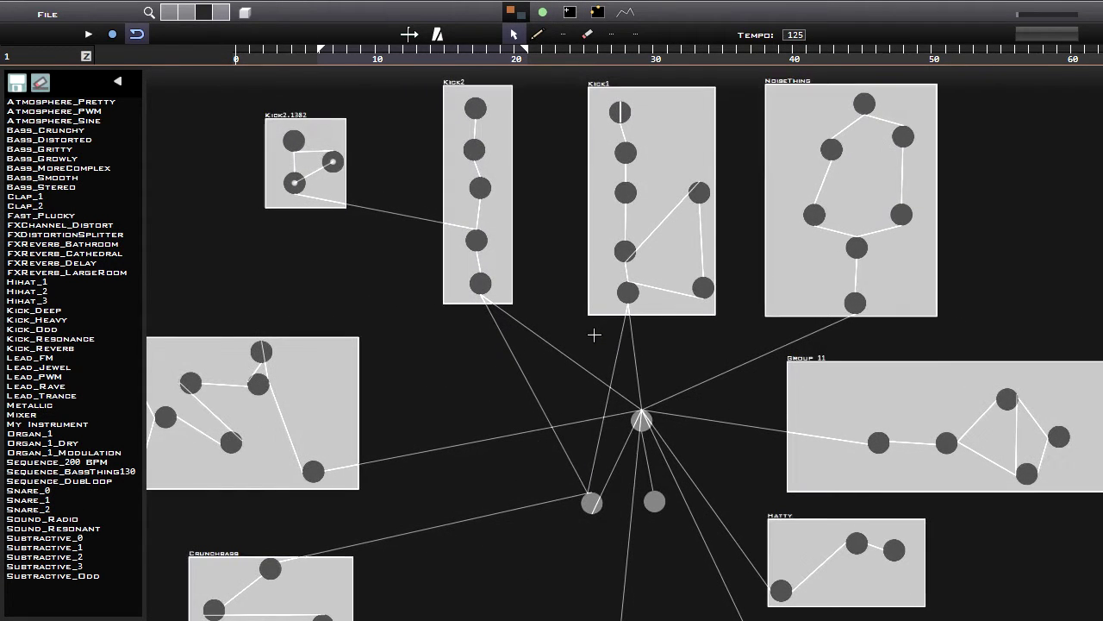
{"action": "middle_click_drag", "start_coordinate": [598, 381], "coordinate": [571, 328]}
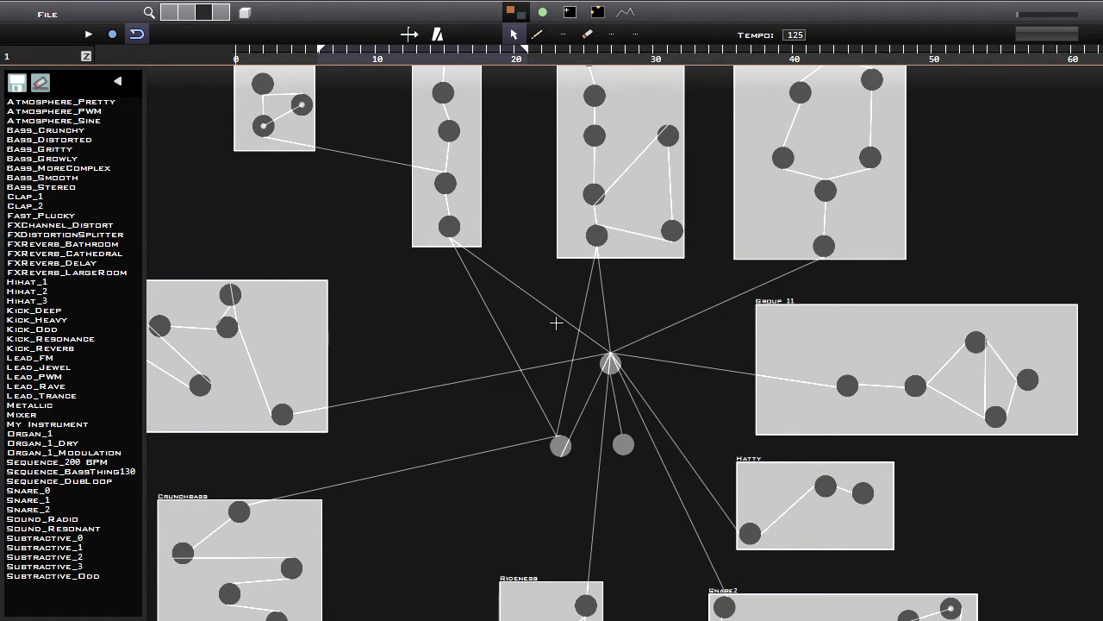
{"action": "scroll", "coordinate": [593, 379], "scroll_direction": "down", "scroll_amount": 2}
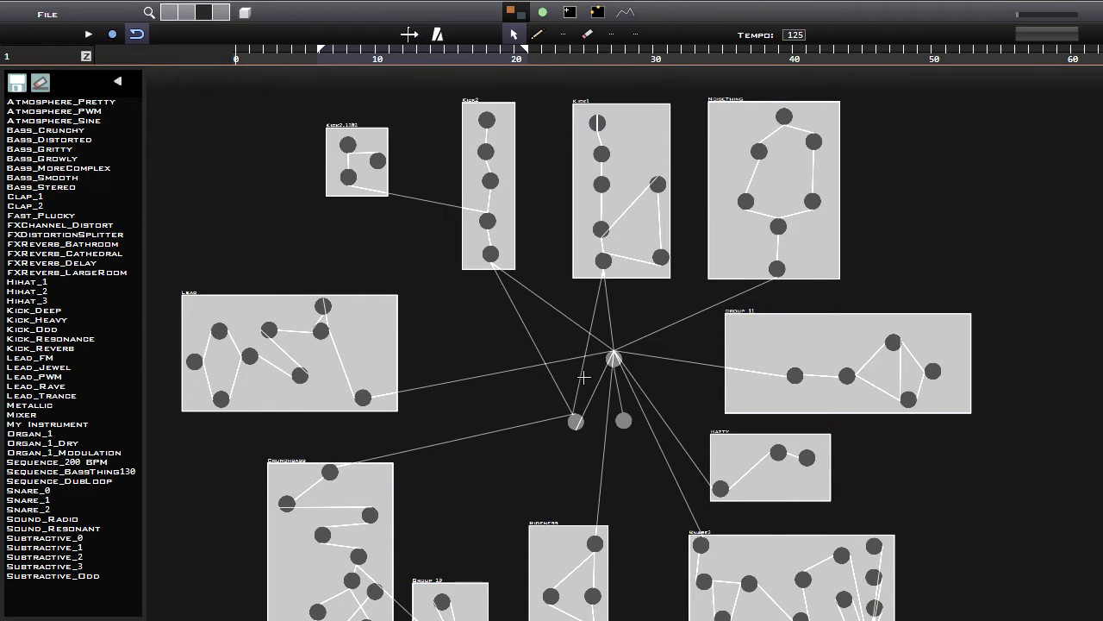
{"action": "middle_click_drag", "start_coordinate": [519, 424], "coordinate": [595, 336]}
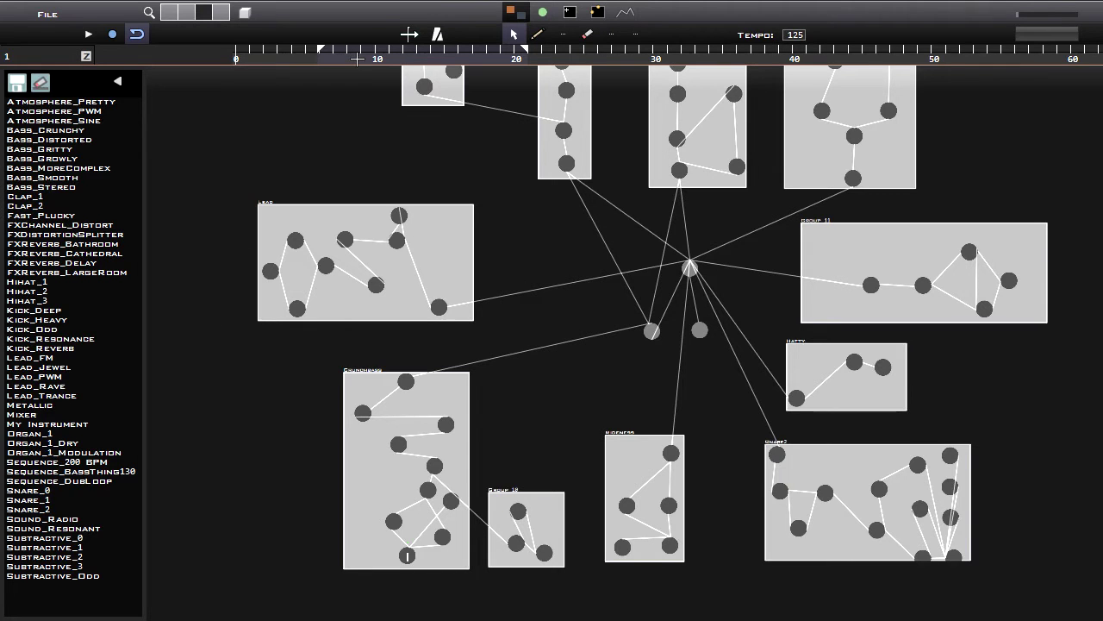
{"action": "middle_click_drag", "start_coordinate": [449, 400], "coordinate": [499, 306]}
{"action": "left_click", "coordinate": [458, 357]}
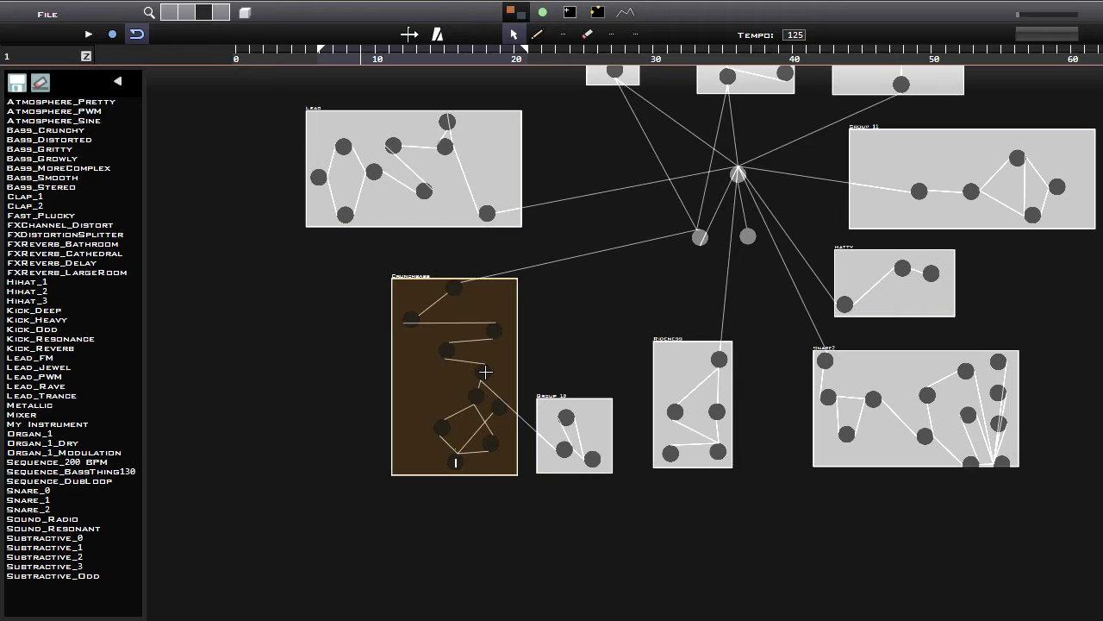
{"action": "left_click", "coordinate": [485, 371]}
Show the Lead group's parameters in the 3D view and zoom the timeline in to the 1/2 grid.
{"action": "middle_click_drag", "start_coordinate": [349, 257], "coordinate": [394, 304]}
{"action": "scroll", "coordinate": [394, 304], "scroll_direction": "up", "scroll_amount": 6}
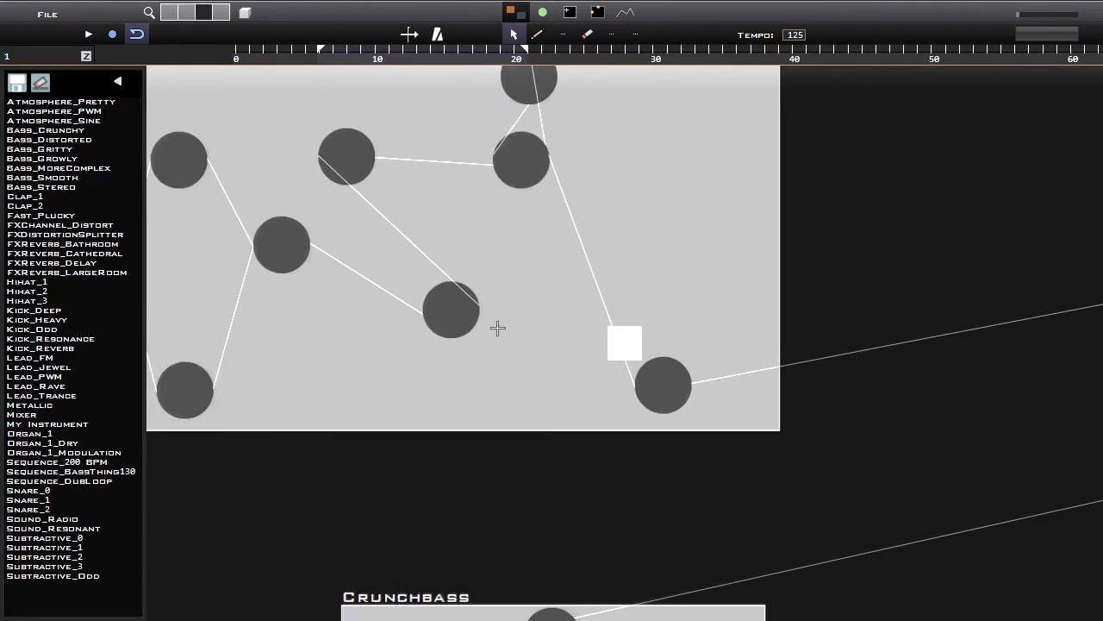
{"action": "scroll", "coordinate": [556, 400], "scroll_direction": "down", "scroll_amount": 2}
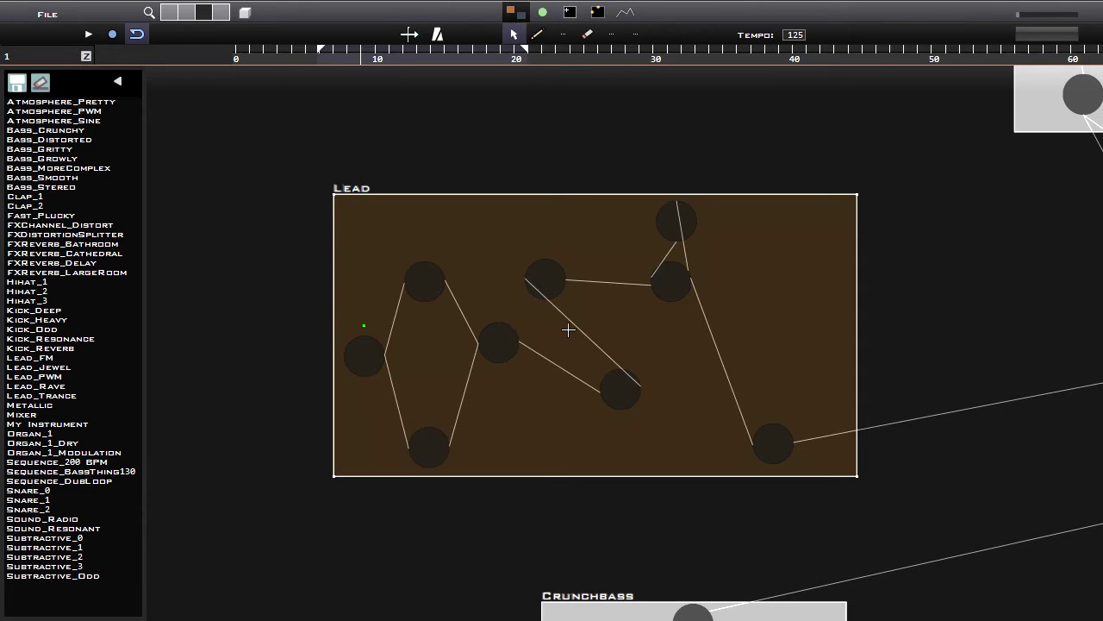
{"action": "key", "text": "3"}
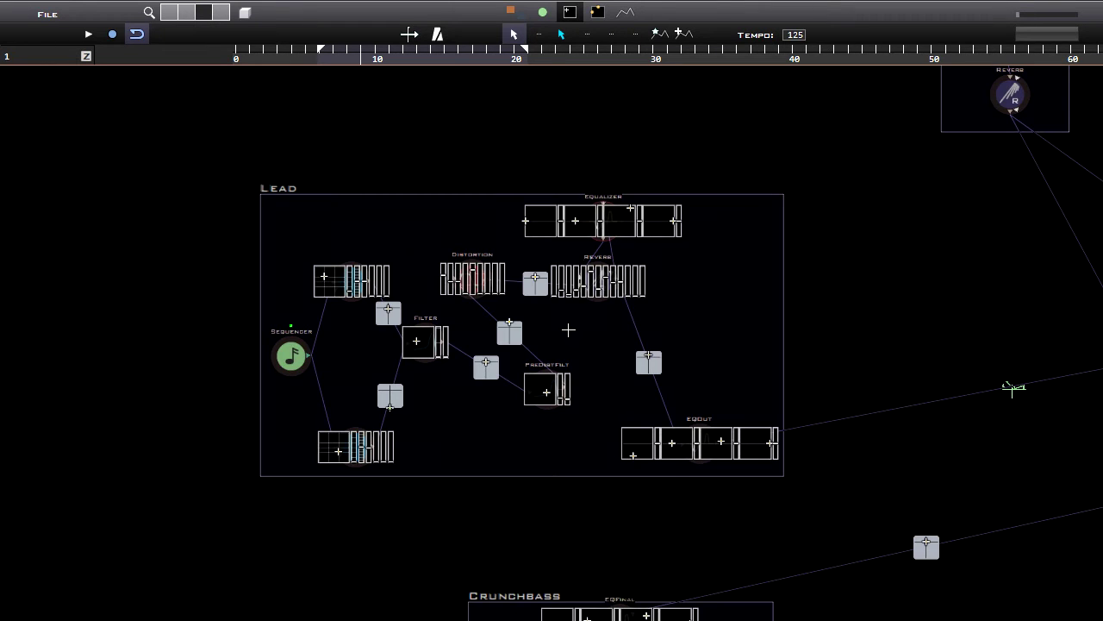
{"action": "middle_click_drag", "start_coordinate": [459, 432], "coordinate": [537, 427]}
{"action": "left_click_drag", "start_coordinate": [396, 62], "coordinate": [569, 61]}
{"action": "middle_click_drag", "start_coordinate": [546, 332], "coordinate": [594, 300]}
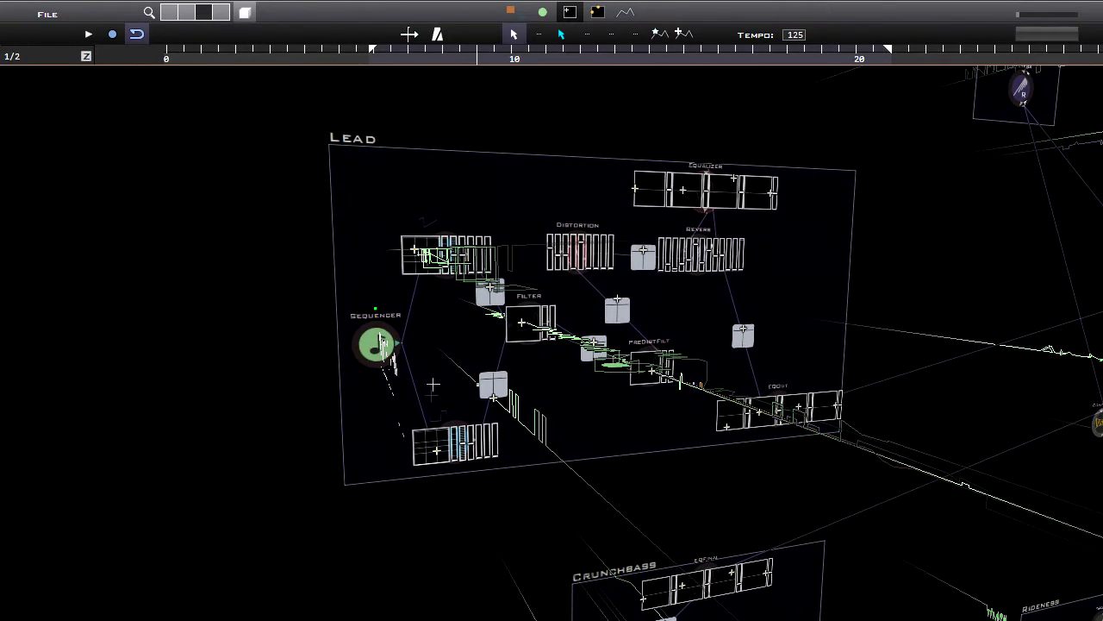
Open the Lead group's sequencer for editing and zoom its timeline through the 1/16 and 1/32 grids to 1/8.
{"action": "double_click", "coordinate": [377, 343]}
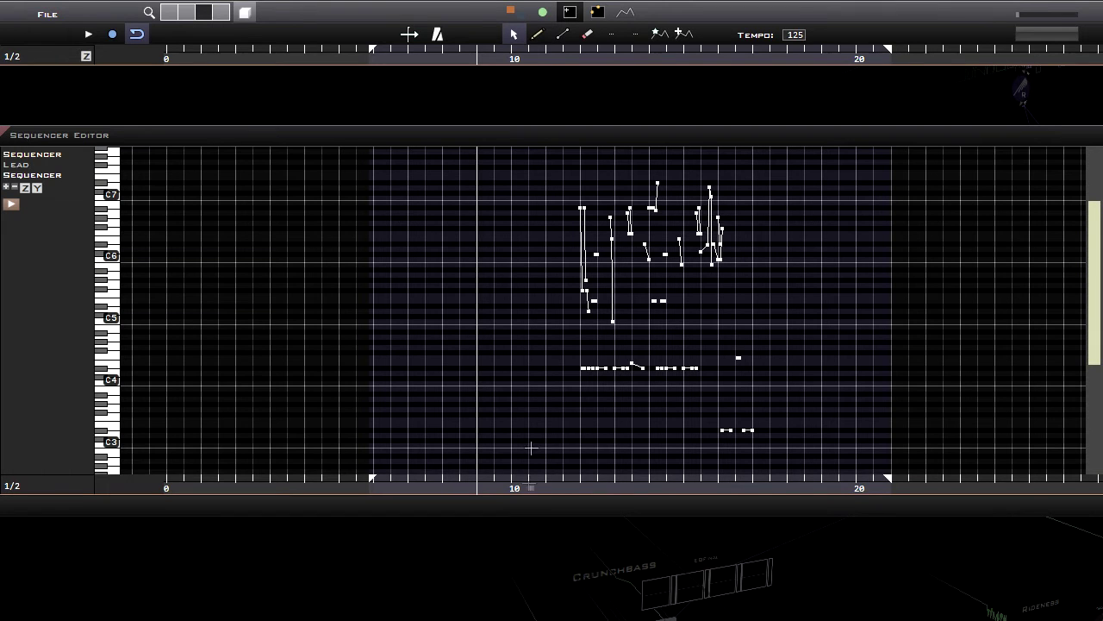
{"action": "left_click_drag", "start_coordinate": [568, 488], "coordinate": [488, 495]}
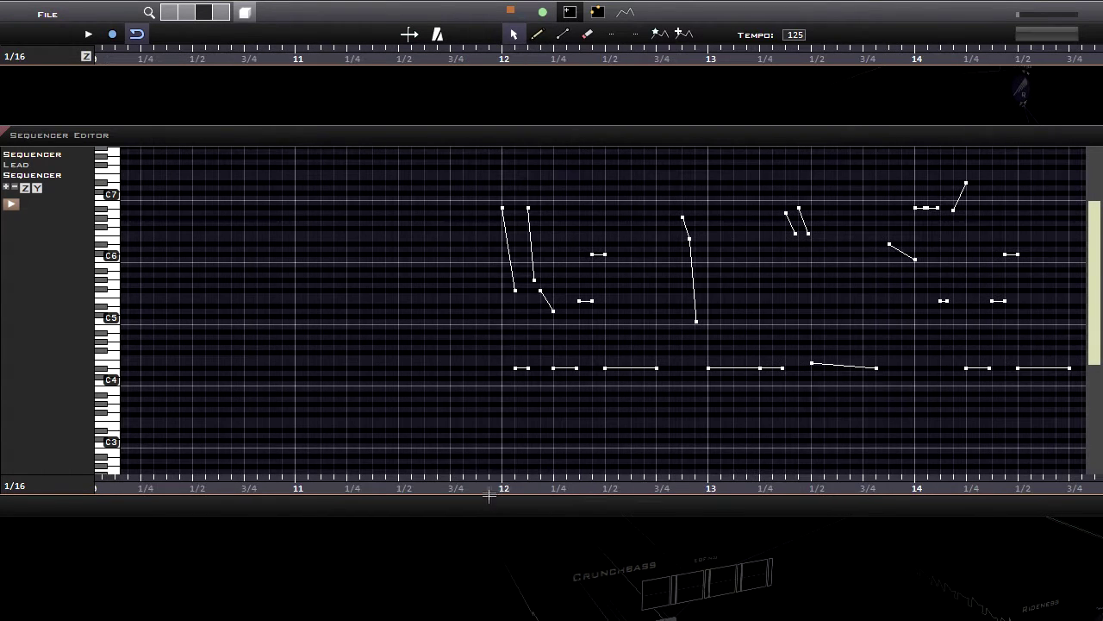
{"action": "left_click", "coordinate": [567, 486]}
{"action": "left_click_drag", "start_coordinate": [589, 488], "coordinate": [408, 488]}
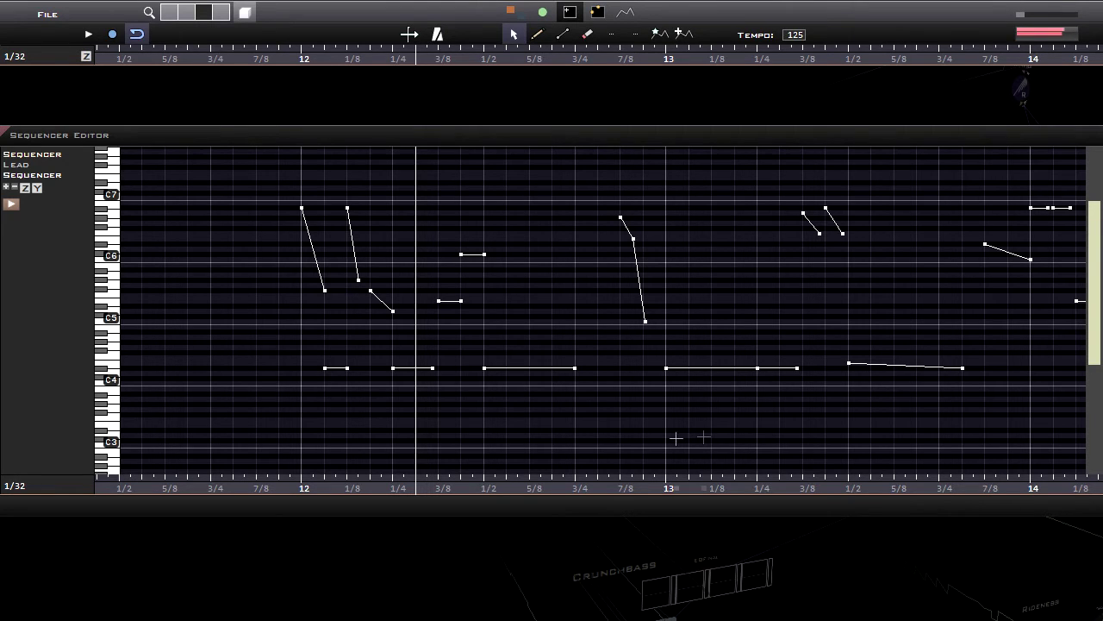
{"action": "left_click_drag", "start_coordinate": [552, 487], "coordinate": [431, 488]}
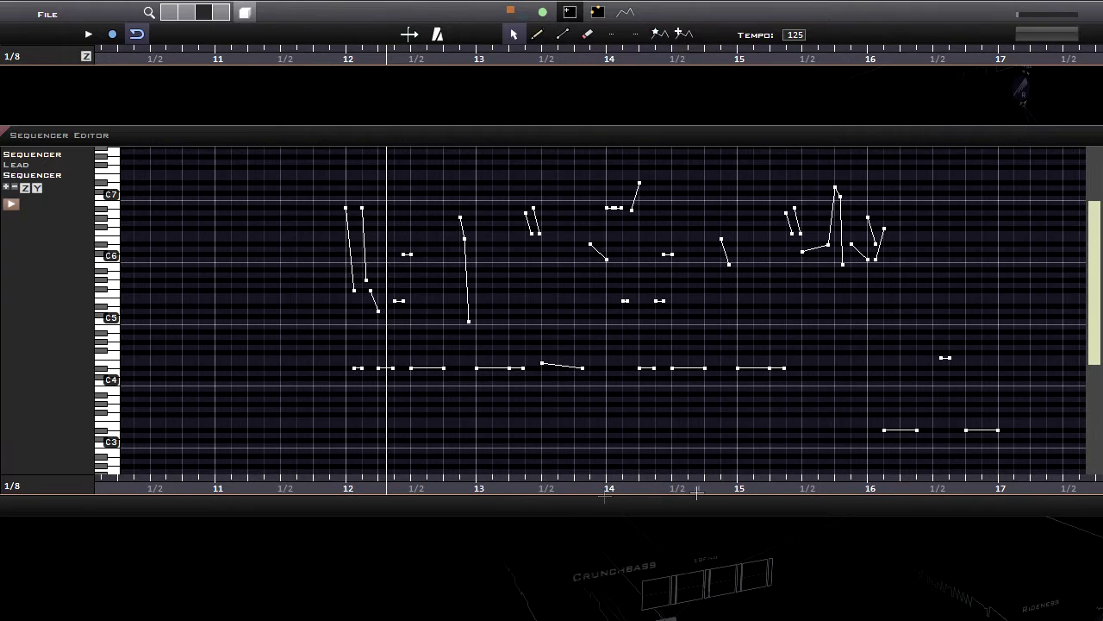
Move the playhead to several positions, ending just before 14 3/4 on the 1/16 grid, and close the sequencer editor.
{"action": "left_click", "coordinate": [899, 488]}
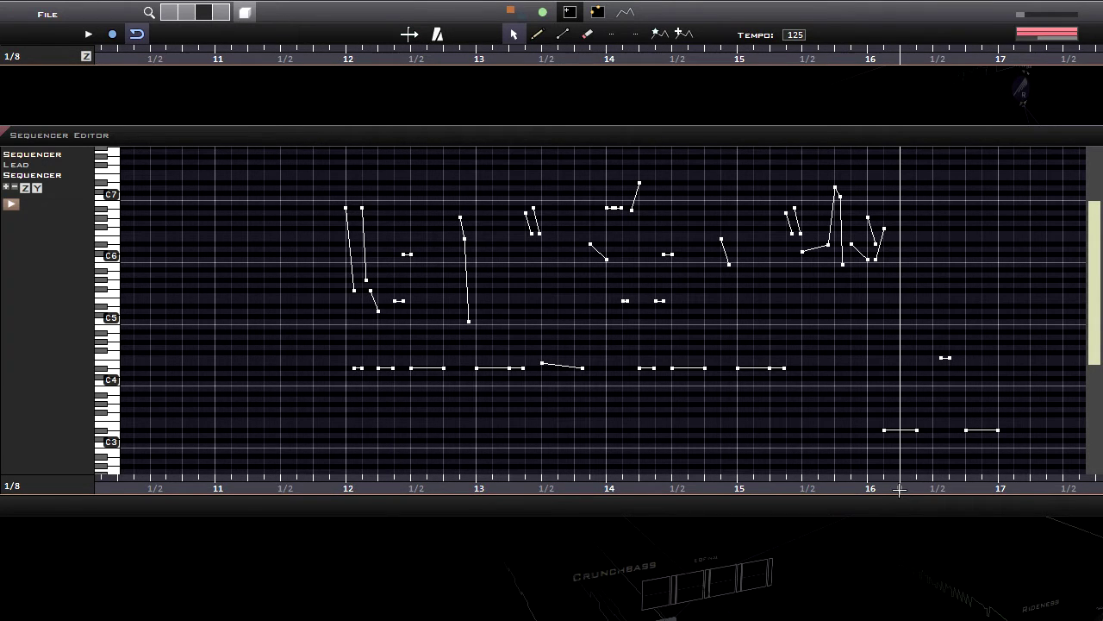
{"action": "left_click", "coordinate": [785, 487]}
{"action": "scroll", "coordinate": [767, 488], "scroll_direction": "up", "scroll_amount": 1}
{"action": "left_click", "coordinate": [743, 488]}
{"action": "left_click", "coordinate": [873, 488]}
{"action": "left_click", "coordinate": [744, 485]}
{"action": "left_click", "coordinate": [632, 481]}
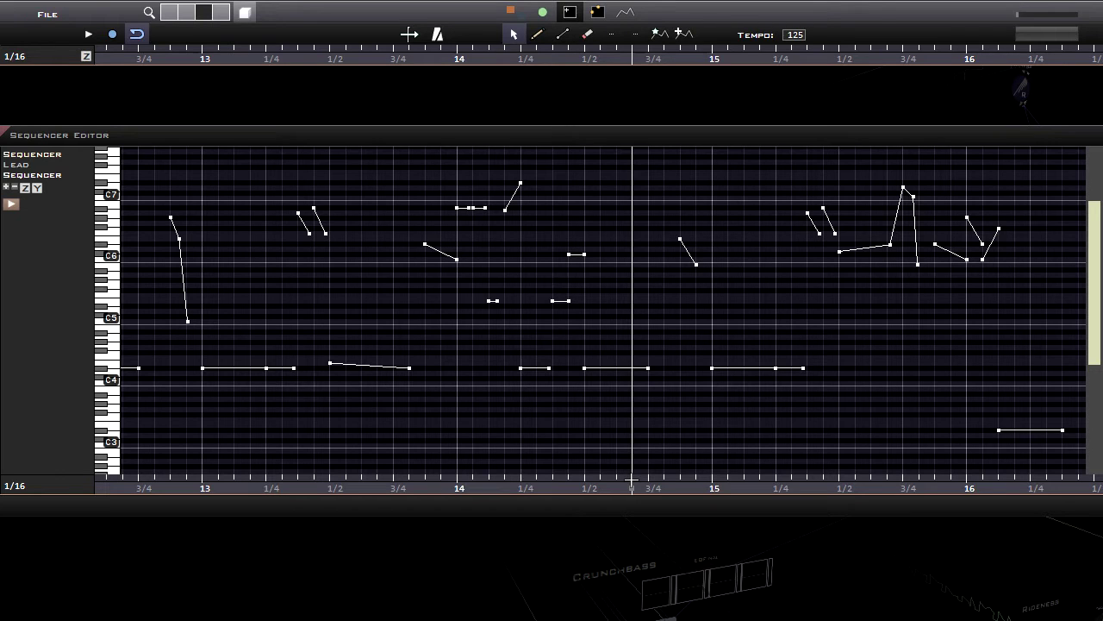
{"action": "left_click", "coordinate": [493, 549]}
Examine the Crunchbass group's nodes up close in node mode and select its sequencer node.
{"action": "scroll", "coordinate": [624, 394], "scroll_direction": "up", "scroll_amount": 3}
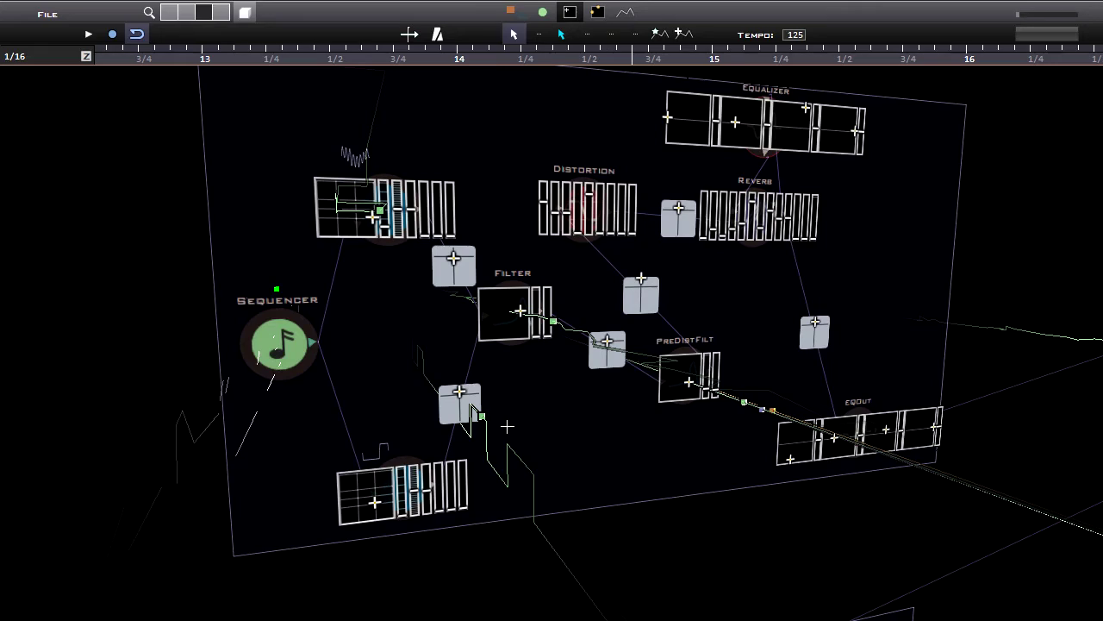
{"action": "scroll", "coordinate": [507, 425], "scroll_direction": "down", "scroll_amount": 5}
{"action": "scroll", "coordinate": [653, 369], "scroll_direction": "up", "scroll_amount": 3}
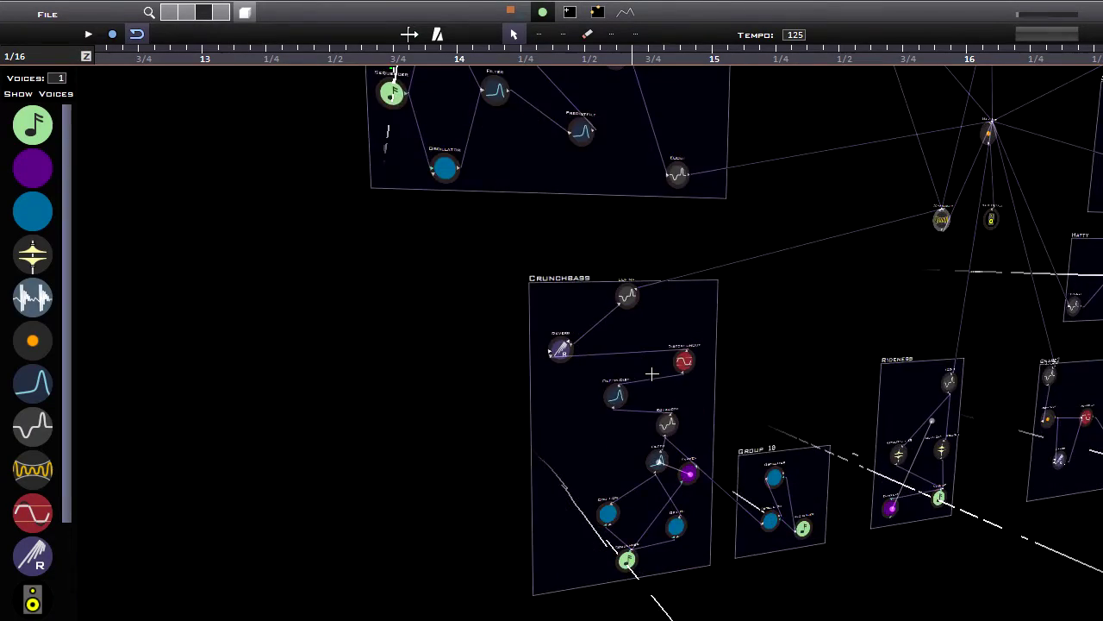
{"action": "scroll", "coordinate": [662, 323], "scroll_direction": "up", "scroll_amount": 3}
{"action": "middle_click_drag", "start_coordinate": [773, 337], "coordinate": [672, 335]}
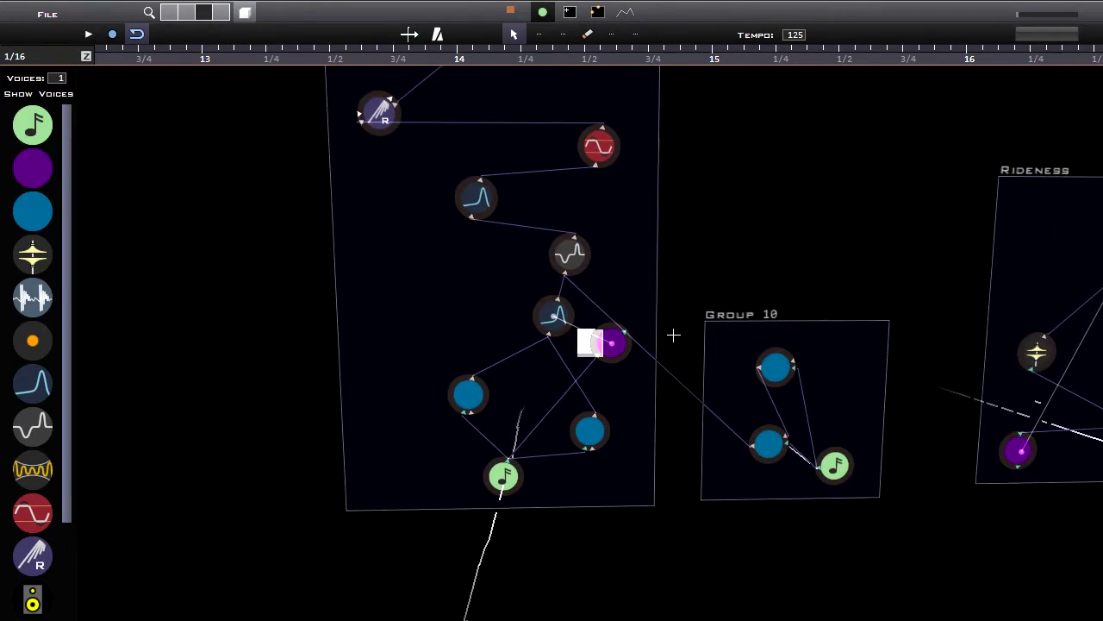
{"action": "scroll", "coordinate": [665, 348], "scroll_direction": "up", "scroll_amount": 2}
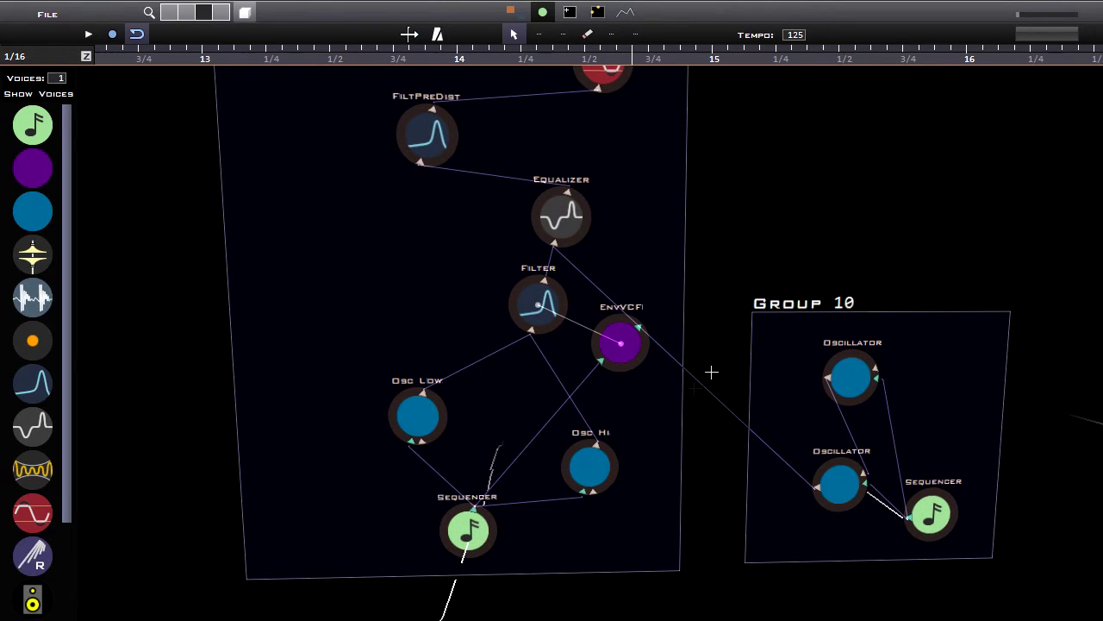
{"action": "middle_click_drag", "start_coordinate": [573, 414], "coordinate": [658, 399]}
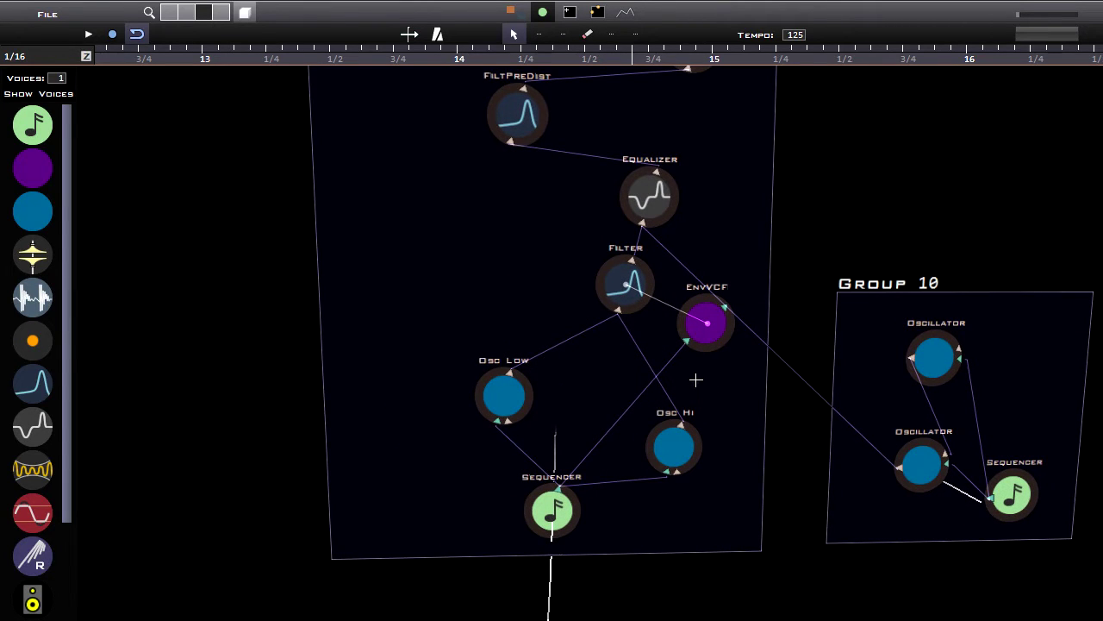
{"action": "left_click", "coordinate": [556, 506]}
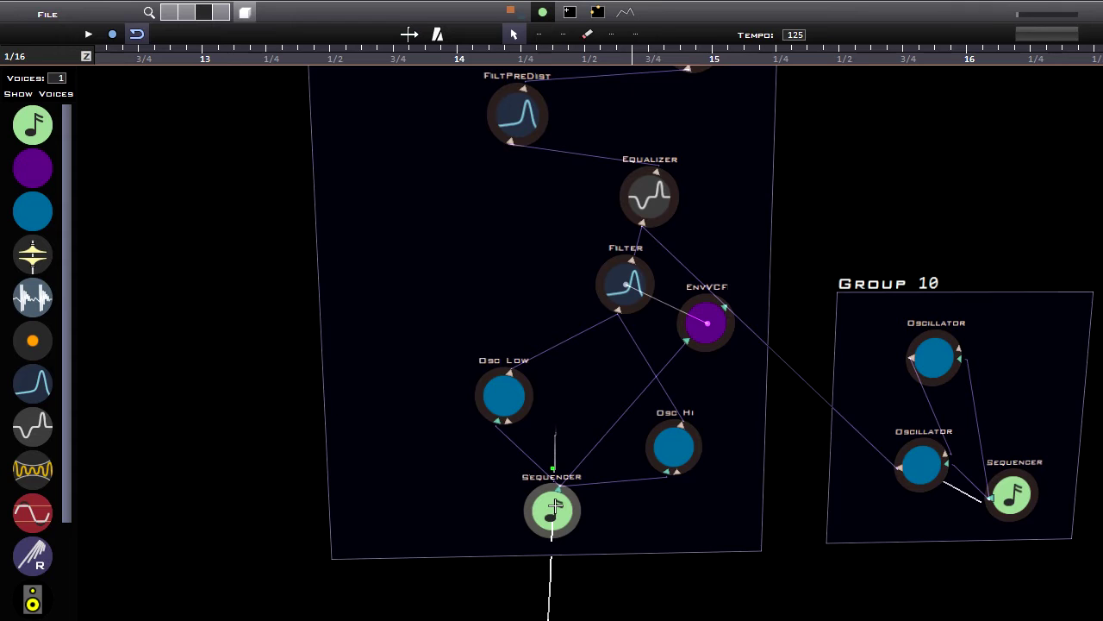
View Group 10 at an angle in 3D and return to the Lead group in parameter mode.
{"action": "middle_click_drag", "start_coordinate": [744, 426], "coordinate": [473, 422]}
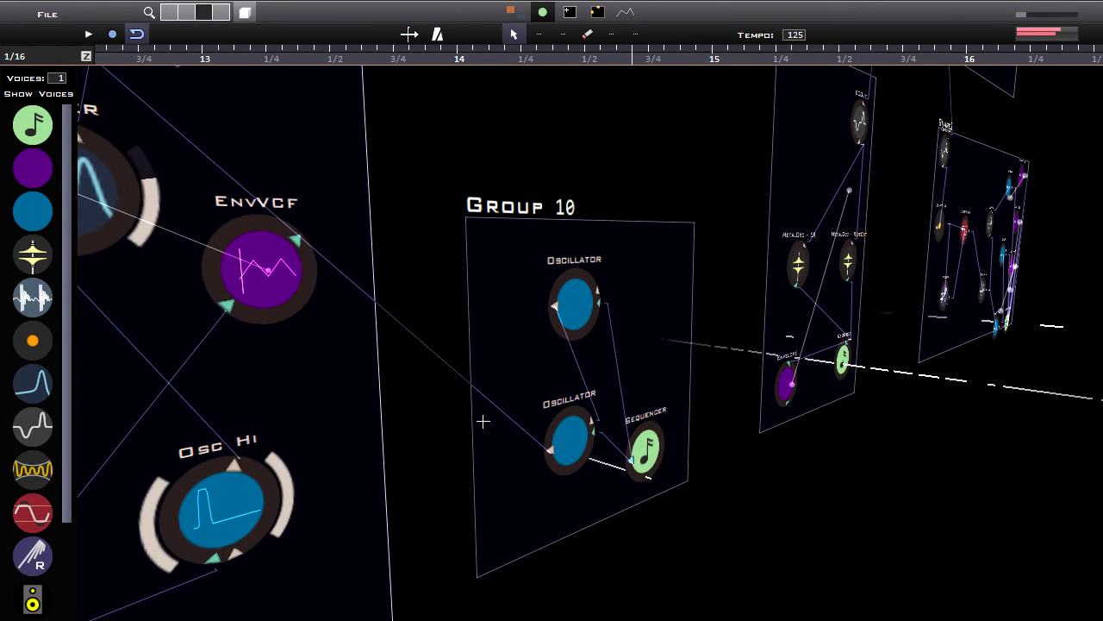
{"action": "middle_click_drag", "start_coordinate": [495, 413], "coordinate": [464, 371]}
{"action": "key", "text": "3"}
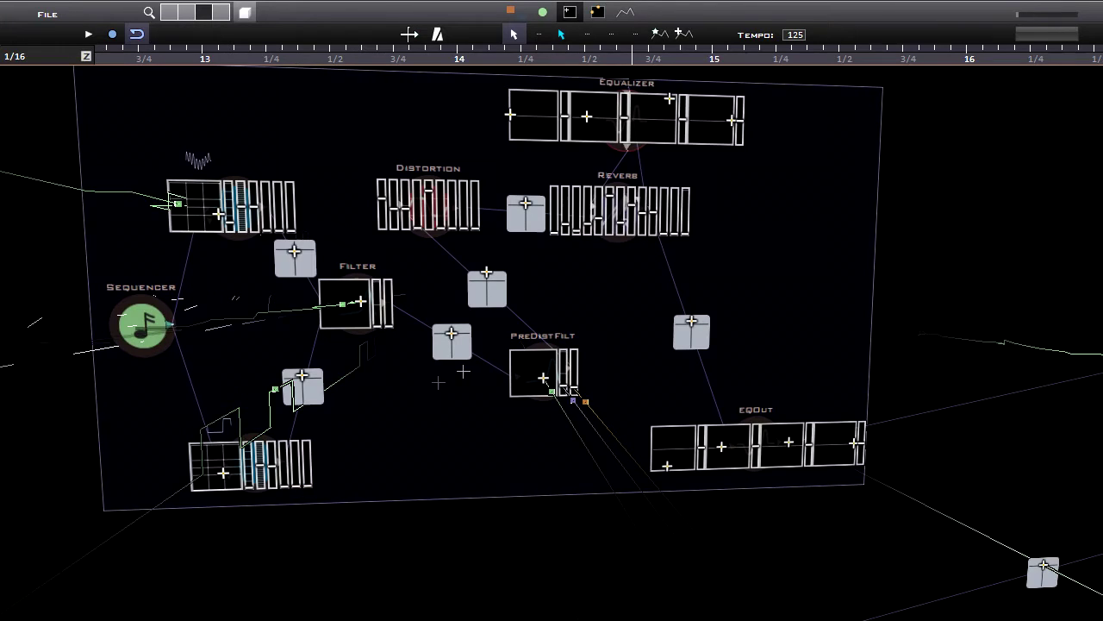
Switch from parameter mode to group mode and create a new project.
{"action": "middle_click_drag", "start_coordinate": [424, 402], "coordinate": [411, 422]}
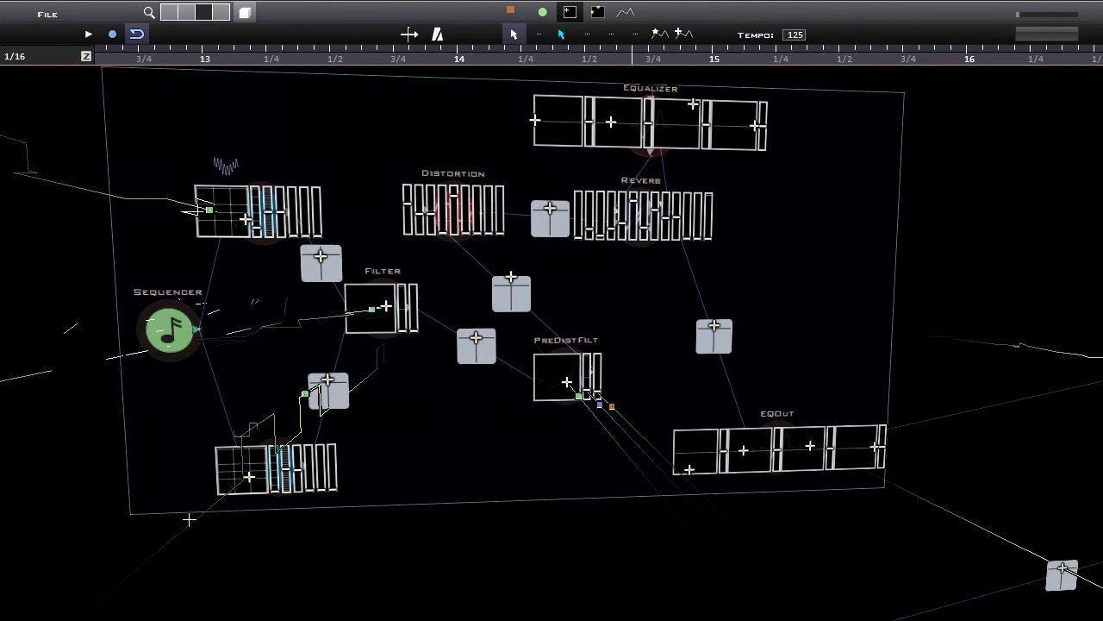
{"action": "key", "text": "1"}
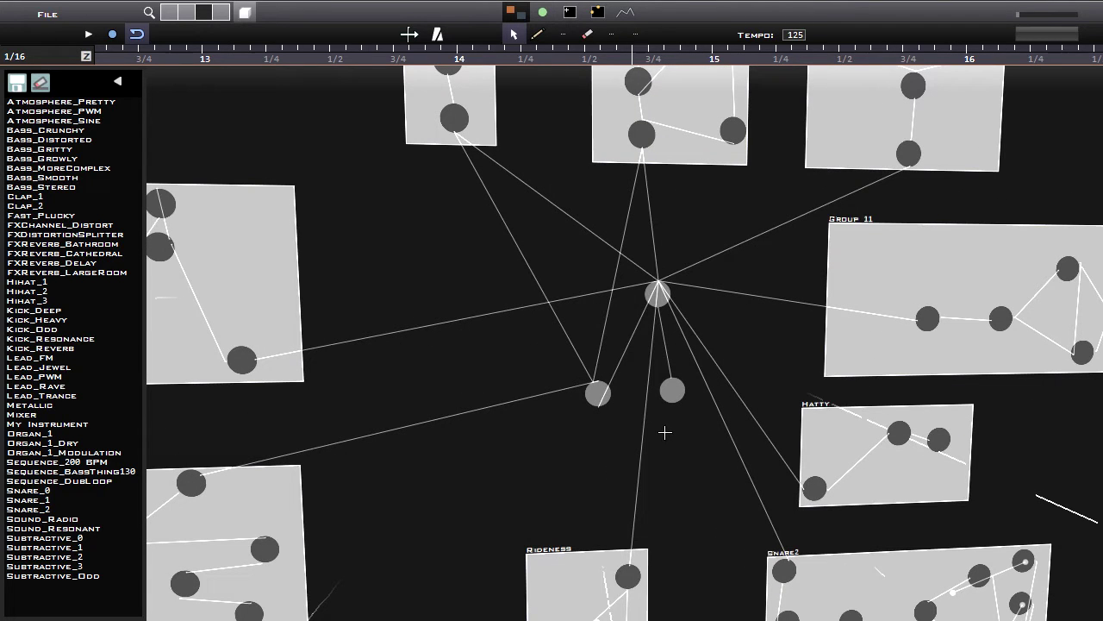
{"action": "left_click", "coordinate": [47, 15]}
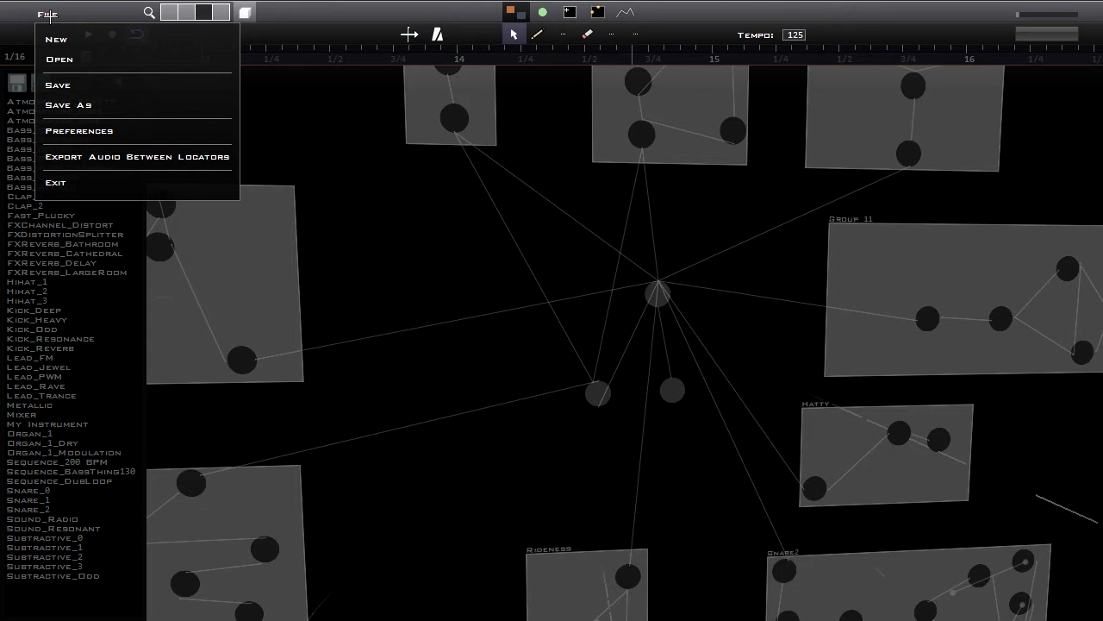
{"action": "left_click", "coordinate": [51, 39]}
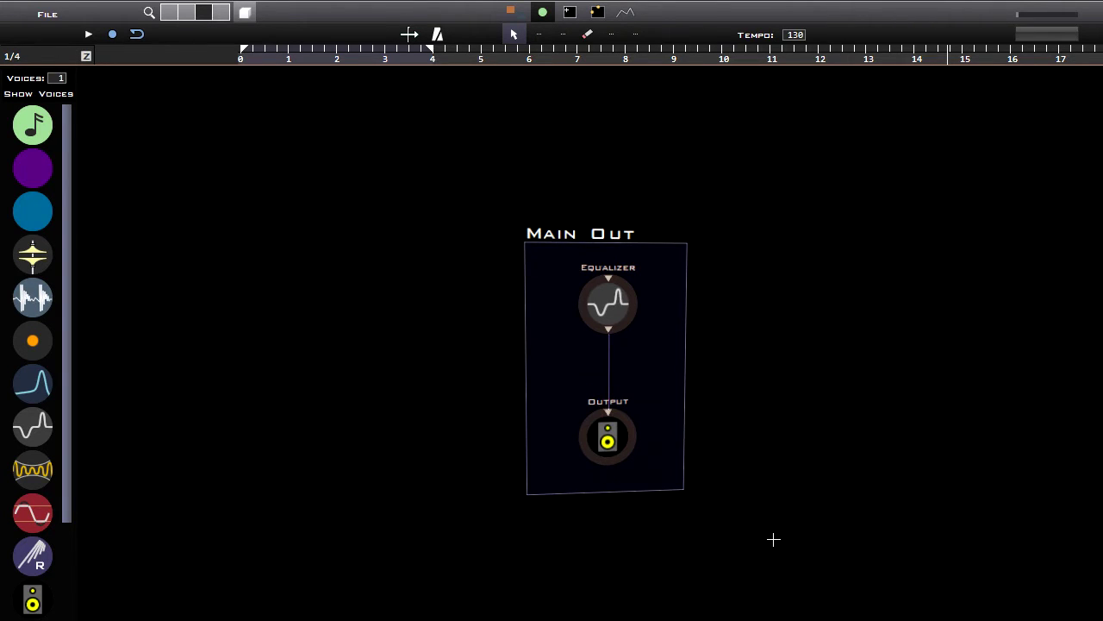
Add the Kick_Deep, Lead_PWM and Lead_Trance presets around the Main Out group in group mode.
{"action": "key", "text": "F1"}
{"action": "scroll", "coordinate": [677, 405], "scroll_direction": "down", "scroll_amount": 5}
{"action": "middle_click_drag", "start_coordinate": [652, 317], "coordinate": [647, 333]}
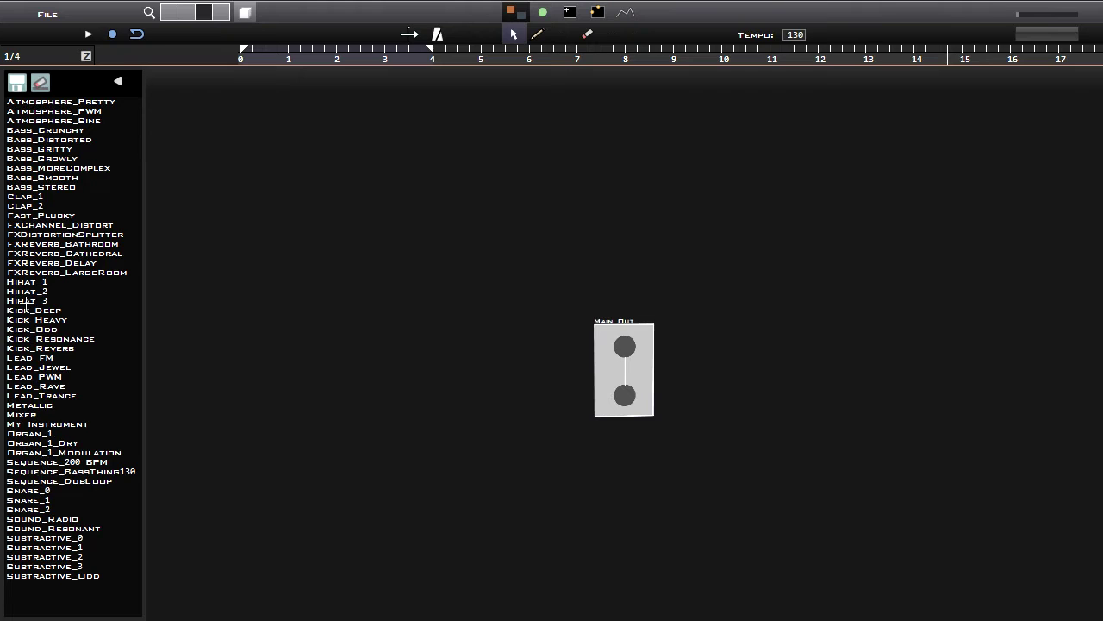
{"action": "left_click_drag", "start_coordinate": [29, 307], "coordinate": [414, 195]}
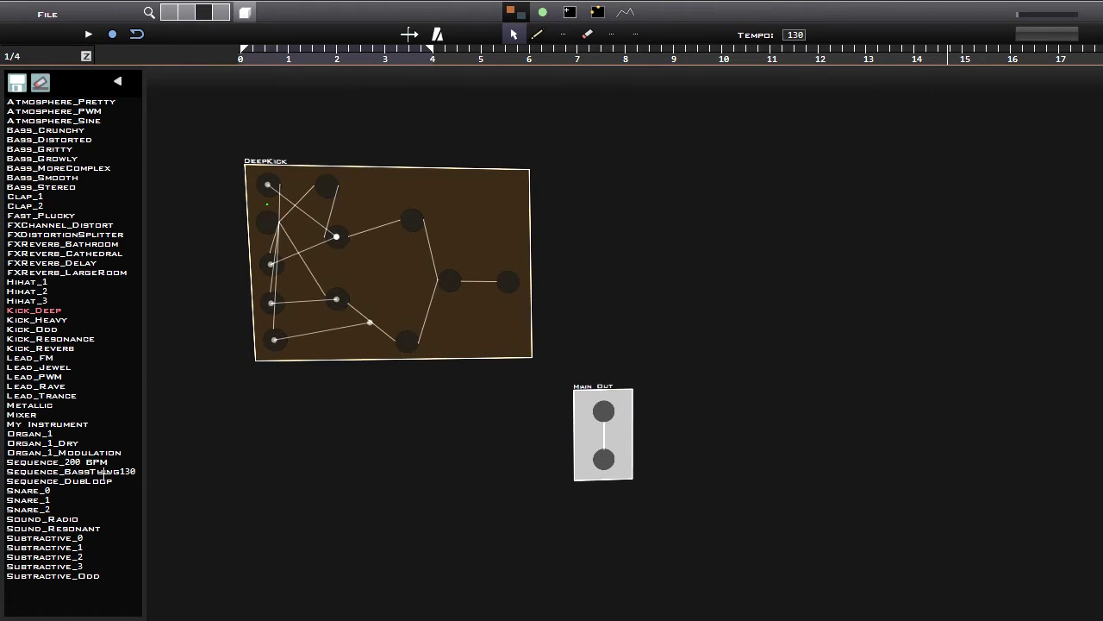
{"action": "left_click_drag", "start_coordinate": [39, 376], "coordinate": [320, 539]}
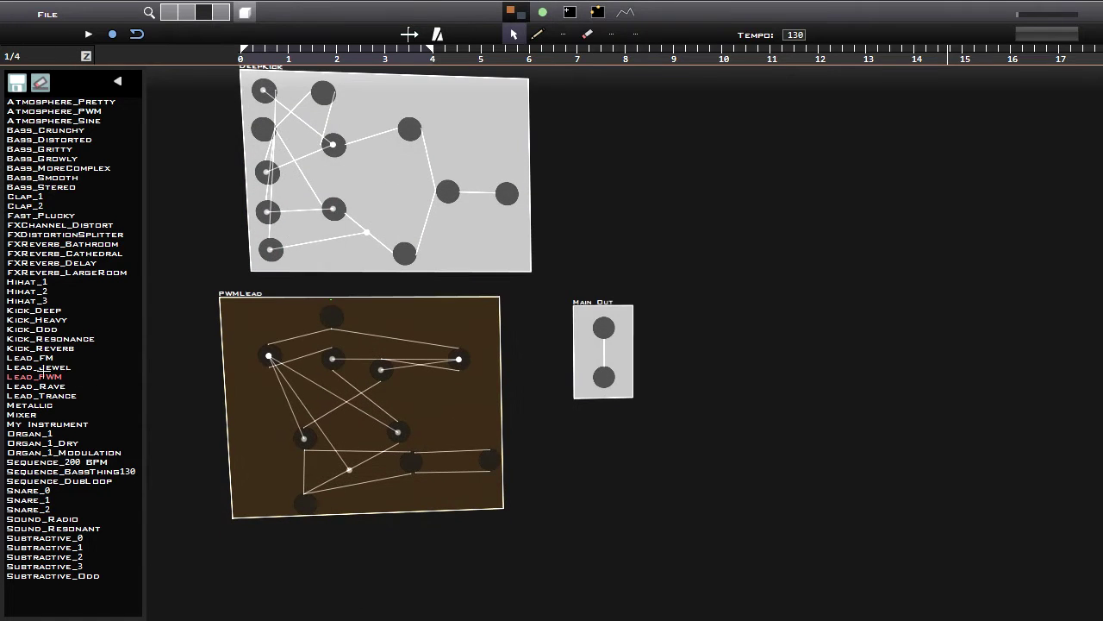
{"action": "left_click_drag", "start_coordinate": [50, 396], "coordinate": [695, 147]}
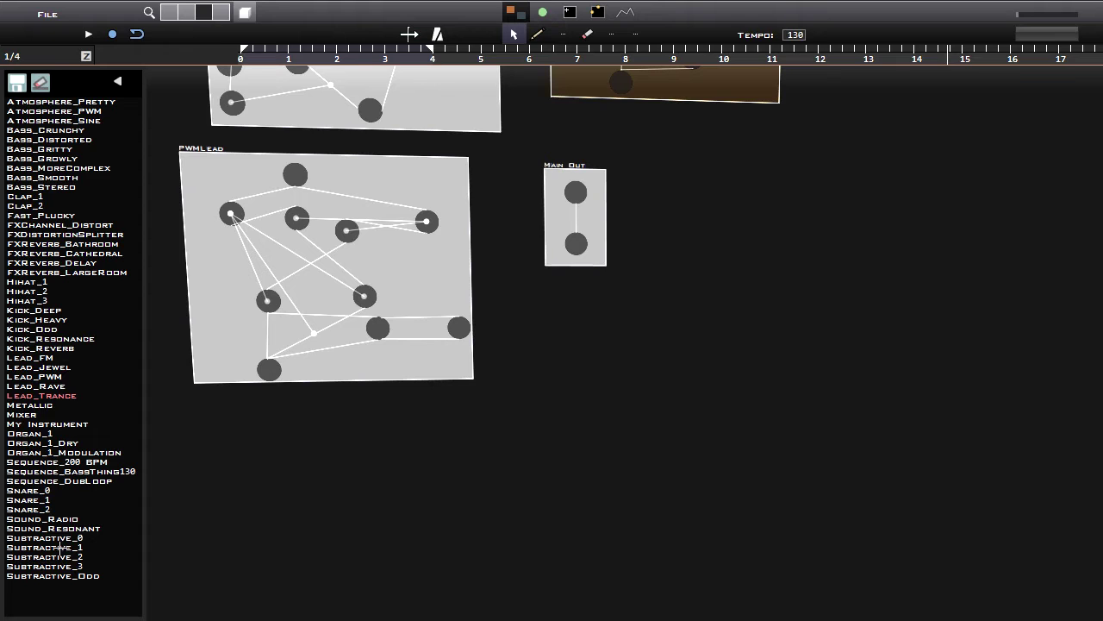
Add the Subtractive_2 and Organ_1_Dry presets, and move the Main Out group farther down between the instruments.
{"action": "left_click_drag", "start_coordinate": [57, 556], "coordinate": [813, 172]}
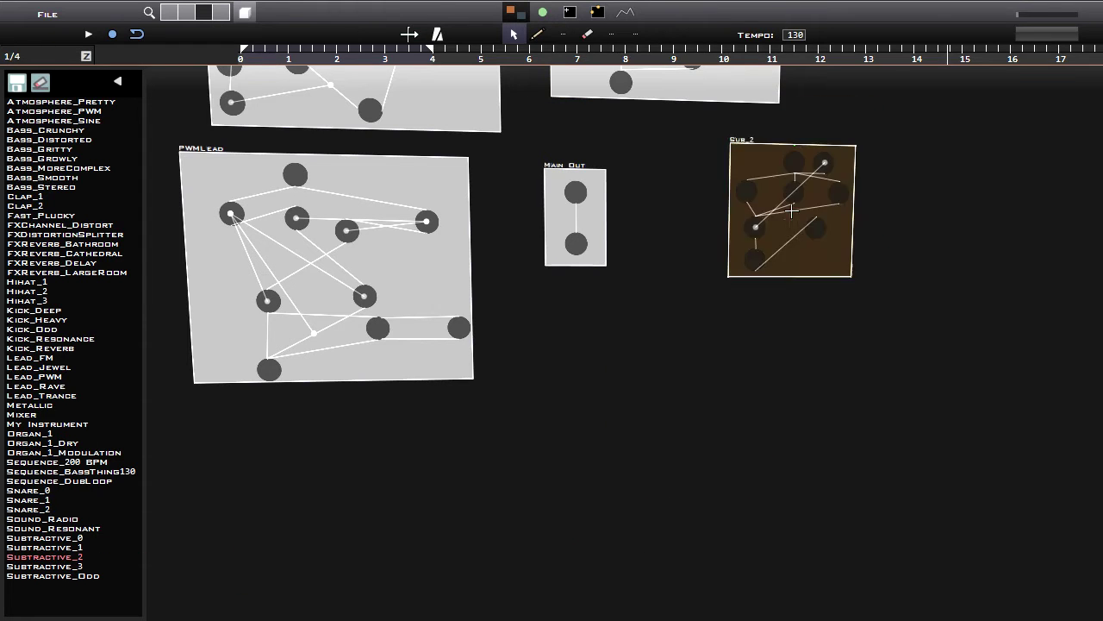
{"action": "left_click_drag", "start_coordinate": [581, 348], "coordinate": [605, 509]}
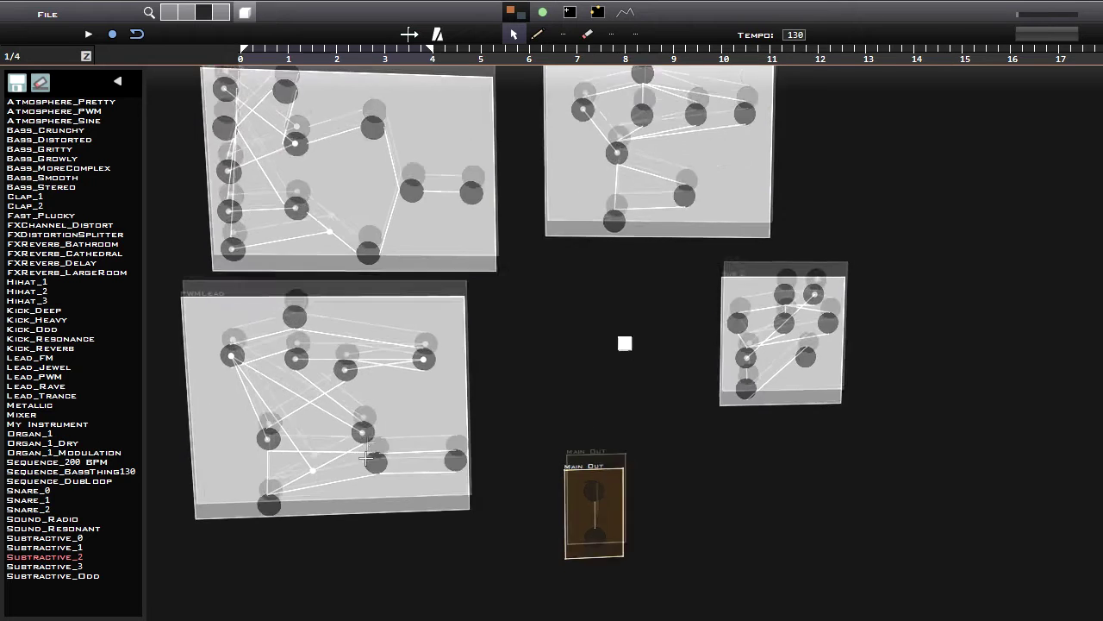
{"action": "left_click_drag", "start_coordinate": [52, 442], "coordinate": [462, 491]}
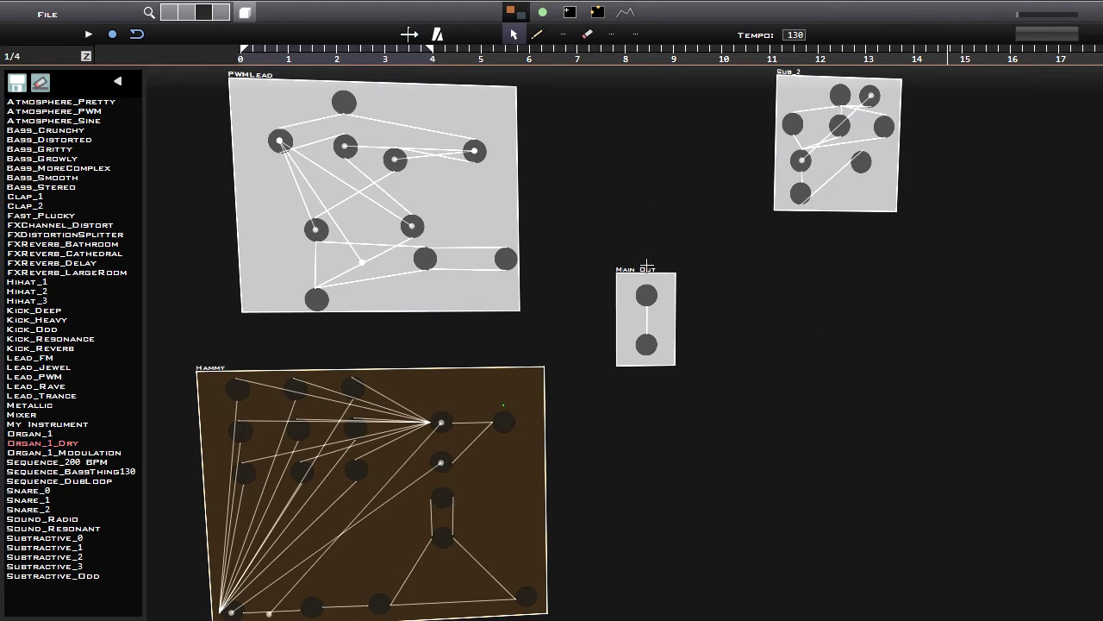
Connect the Hammy group's MainOut node to the Main Out group's Equalizer in node mode.
{"action": "left_click", "coordinate": [541, 12]}
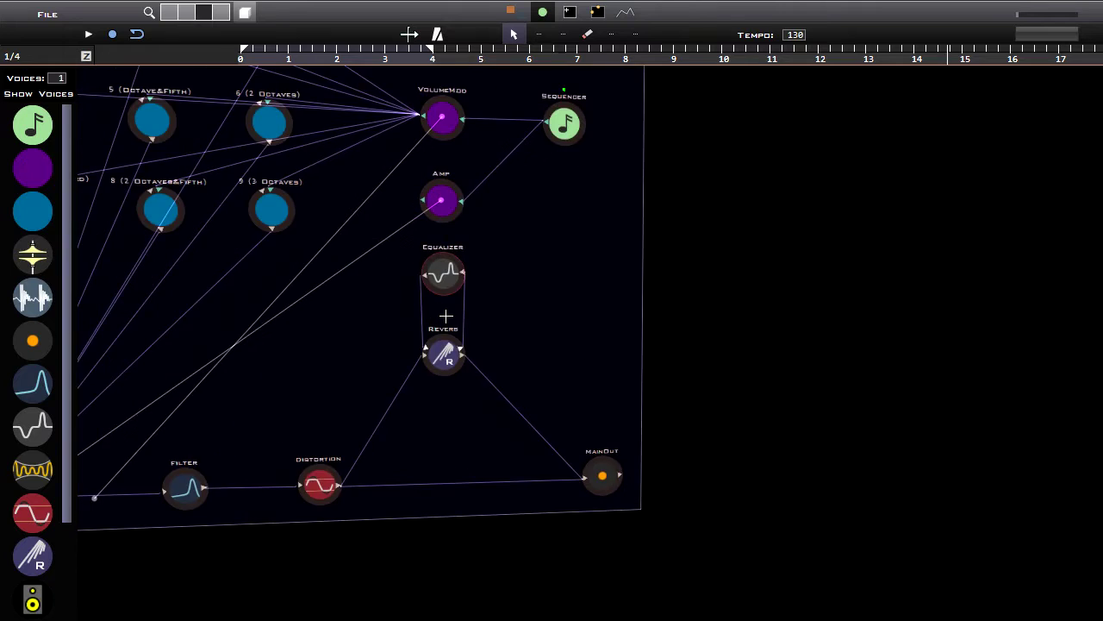
{"action": "middle_click_drag", "start_coordinate": [640, 273], "coordinate": [536, 484]}
{"action": "middle_click_drag", "start_coordinate": [642, 380], "coordinate": [544, 490]}
{"action": "left_click", "coordinate": [558, 492]}
{"action": "left_click", "coordinate": [620, 237]}
{"action": "middle_click_drag", "start_coordinate": [620, 245], "coordinate": [713, 526]}
{"action": "middle_click_drag", "start_coordinate": [540, 462], "coordinate": [613, 353]}
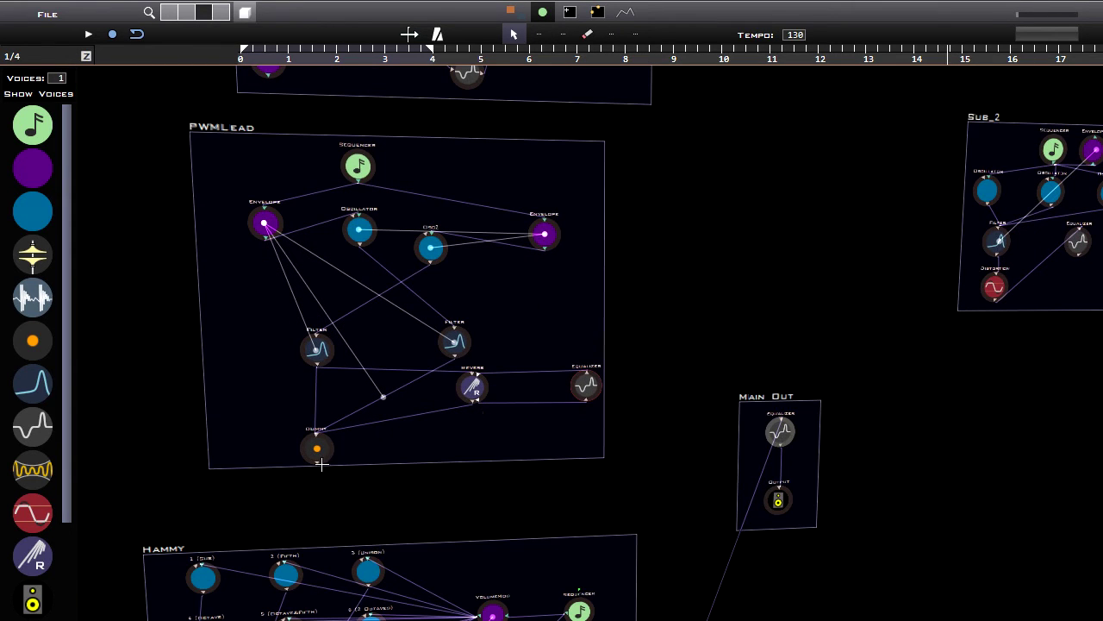
Connect the PWMLead group's output node and the Sub_2 group's Distortion node to the Main Out Equalizer.
{"action": "left_click_drag", "start_coordinate": [317, 450], "coordinate": [767, 428]}
{"action": "middle_click_drag", "start_coordinate": [1030, 323], "coordinate": [857, 361]}
{"action": "left_click_drag", "start_coordinate": [915, 292], "coordinate": [606, 469]}
Connect the TranceLead group's Dummy node and the DeepKick group's Compressor to the Main Out Equalizer.
{"action": "middle_click_drag", "start_coordinate": [612, 370], "coordinate": [622, 423]}
{"action": "left_click_drag", "start_coordinate": [622, 423], "coordinate": [646, 209]}
{"action": "middle_click_drag", "start_coordinate": [573, 297], "coordinate": [665, 340]}
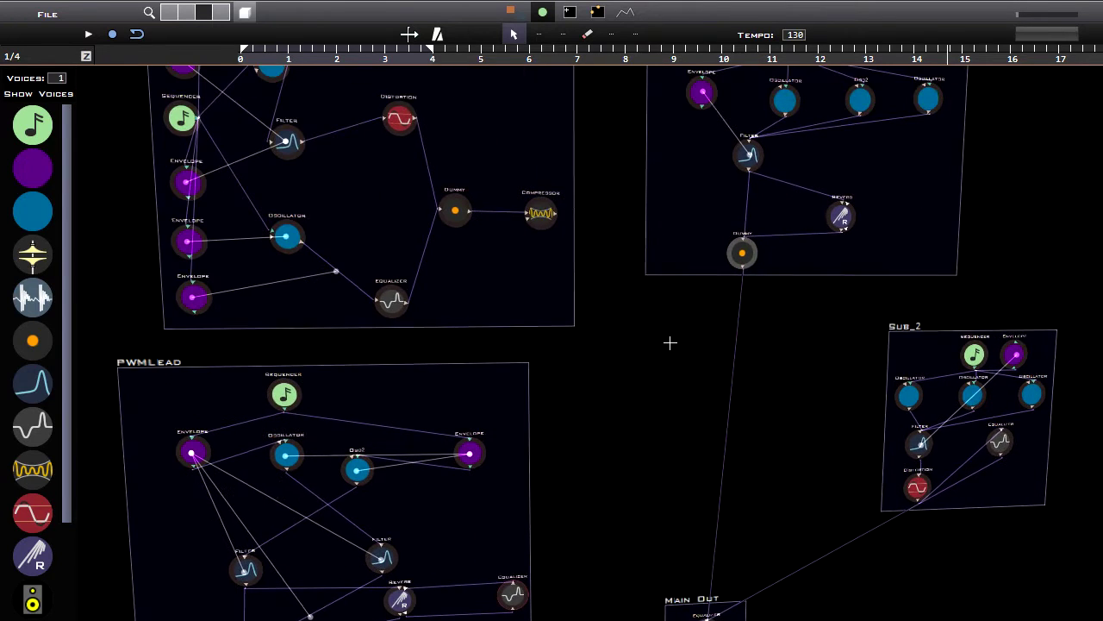
{"action": "left_click_drag", "start_coordinate": [561, 215], "coordinate": [664, 525]}
{"action": "middle_click_drag", "start_coordinate": [600, 319], "coordinate": [702, 389]}
{"action": "middle_click_drag", "start_coordinate": [709, 339], "coordinate": [731, 406]}
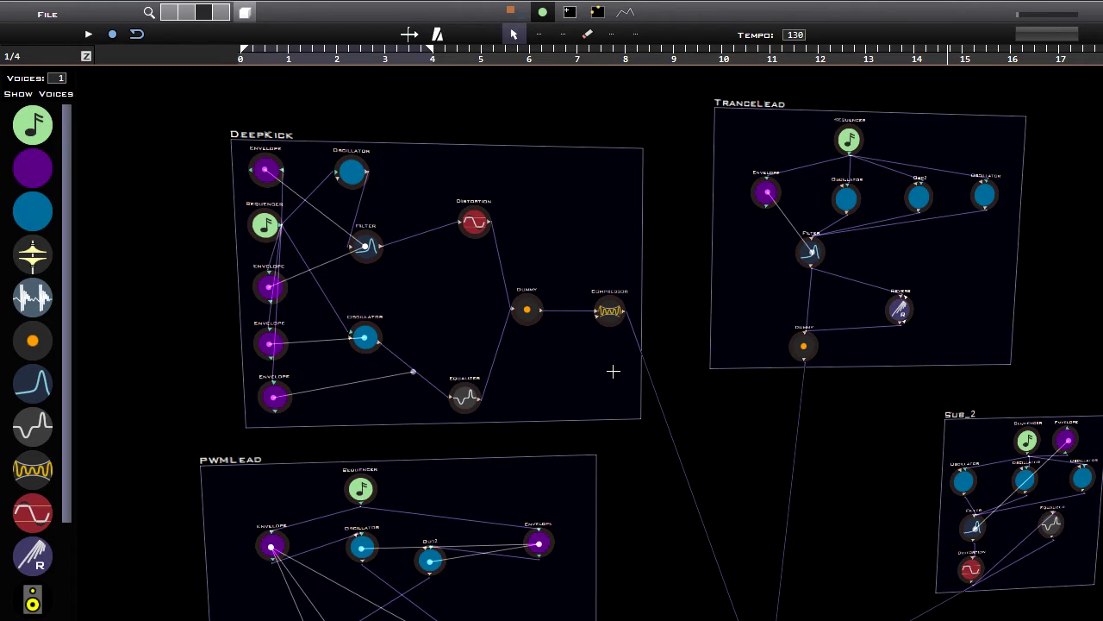
Return to group mode and select the DeepKick, PWMLead, Hammy, Sub_2 and TranceLead groups in turn to audition them.
{"action": "key", "text": "F1"}
{"action": "middle_click_drag", "start_coordinate": [699, 449], "coordinate": [672, 368]}
{"action": "scroll", "coordinate": [674, 384], "scroll_direction": "down", "scroll_amount": 3}
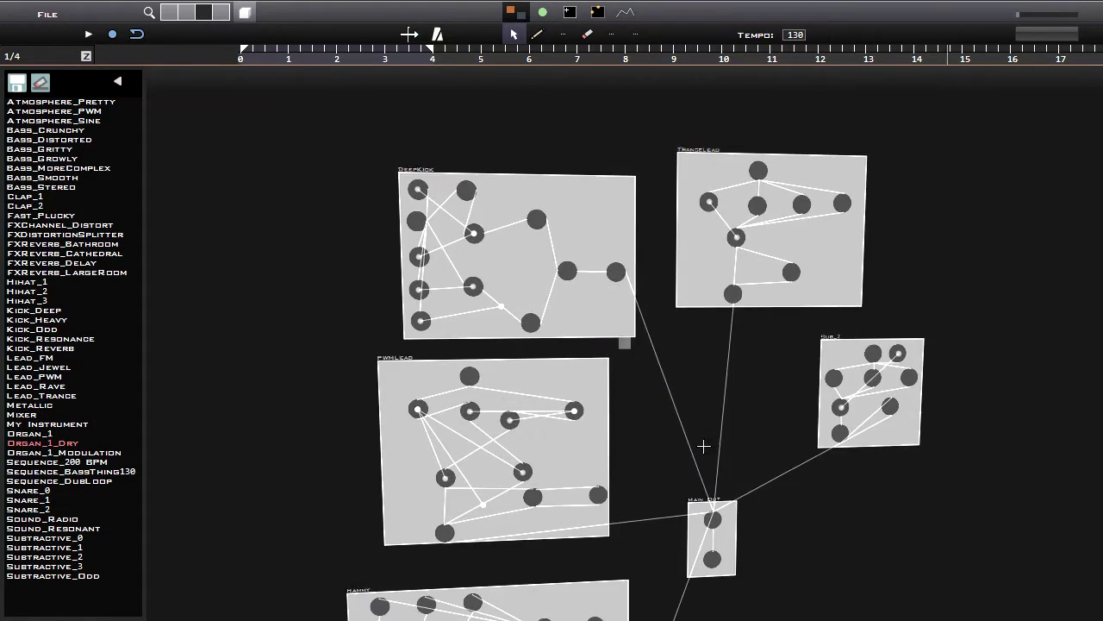
{"action": "middle_click_drag", "start_coordinate": [704, 446], "coordinate": [682, 386]}
{"action": "left_click", "coordinate": [534, 237]}
{"action": "left_click", "coordinate": [490, 378]}
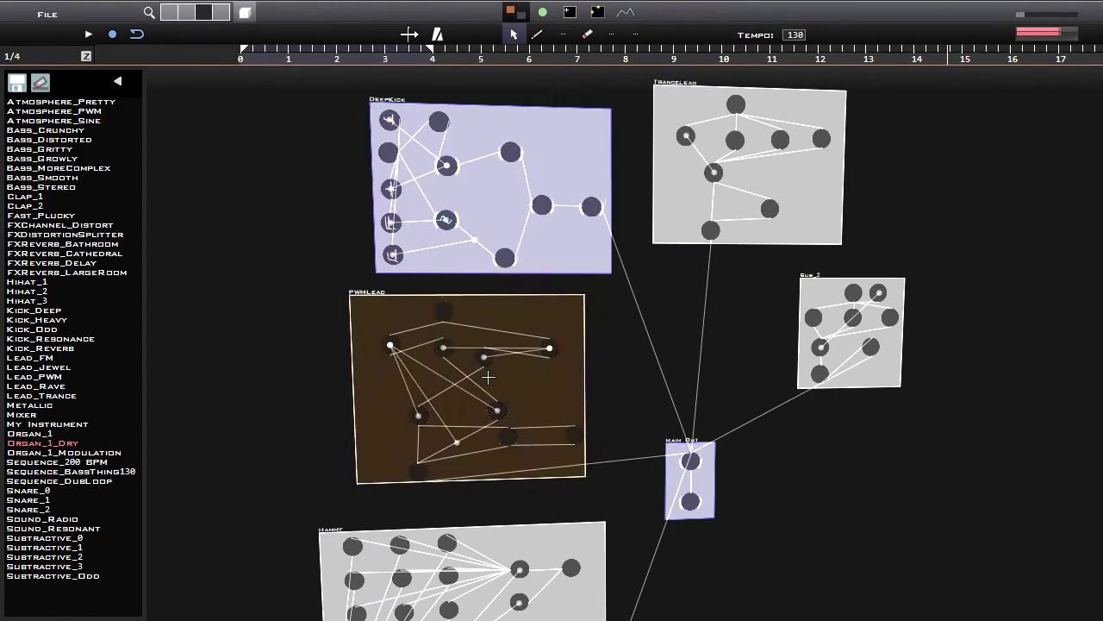
{"action": "left_click", "coordinate": [470, 575]}
{"action": "left_click", "coordinate": [834, 354]}
{"action": "left_click", "coordinate": [750, 172]}
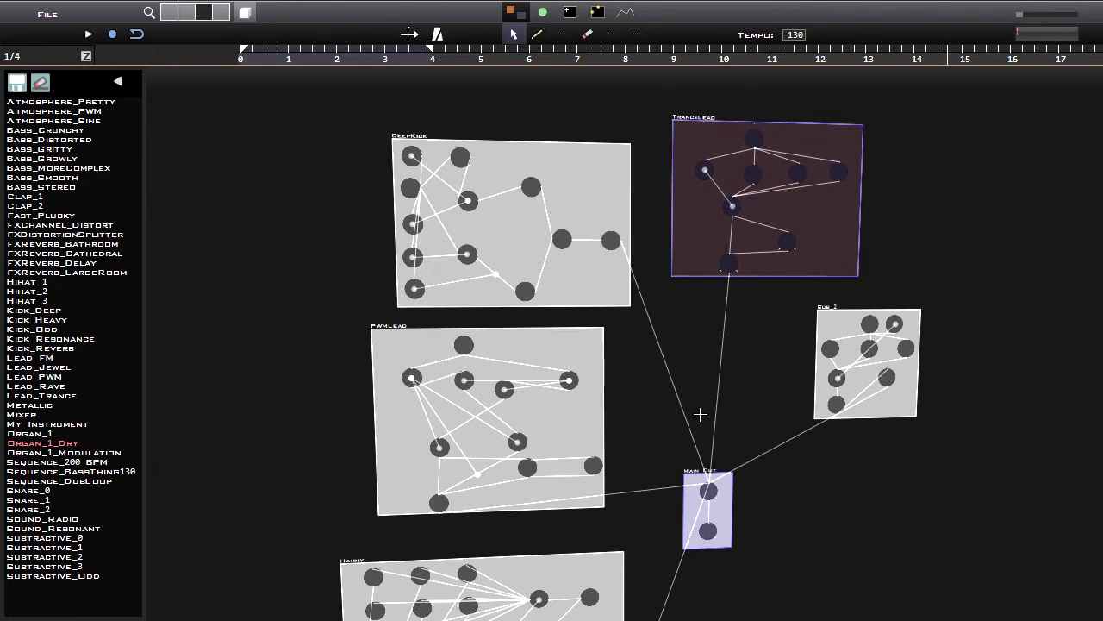
Go through node mode to parameter mode and examine the DeepKick group's controls up close.
{"action": "left_click", "coordinate": [543, 12]}
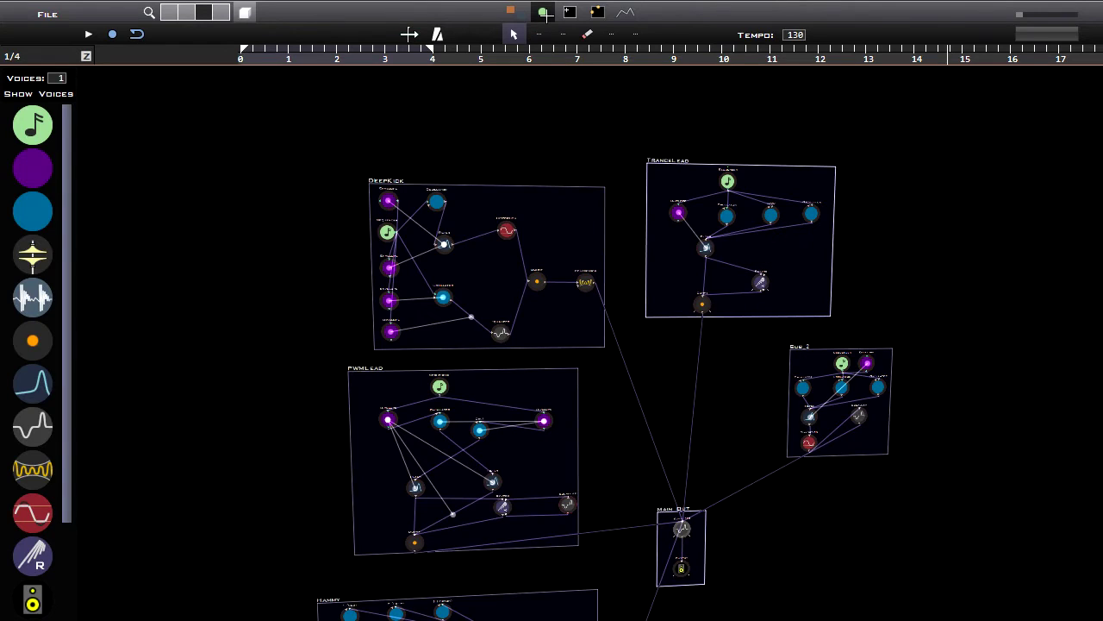
{"action": "left_click", "coordinate": [570, 12]}
{"action": "middle_click_drag", "start_coordinate": [362, 283], "coordinate": [605, 385]}
{"action": "scroll", "coordinate": [458, 343], "scroll_direction": "up", "scroll_amount": 3}
{"action": "scroll", "coordinate": [605, 385], "scroll_direction": "up", "scroll_amount": 2}
{"action": "scroll", "coordinate": [605, 385], "scroll_direction": "up", "scroll_amount": 1}
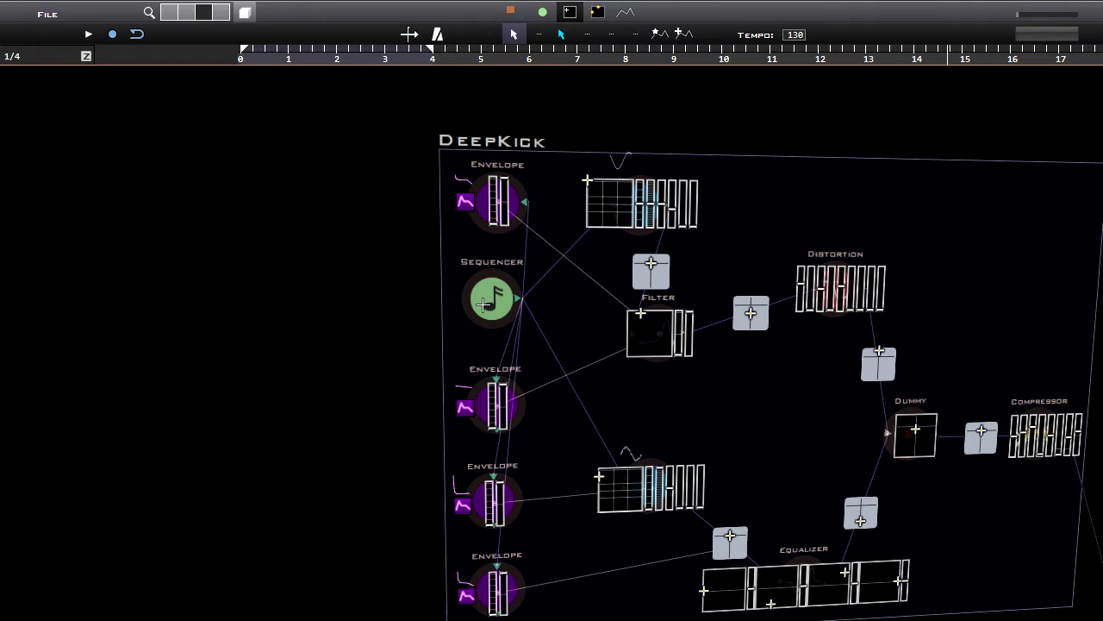
Examine the PWMLead, Sub_2 and TranceLead groups' sequencers and controls in parameter mode.
{"action": "middle_click_drag", "start_coordinate": [646, 467], "coordinate": [596, 284]}
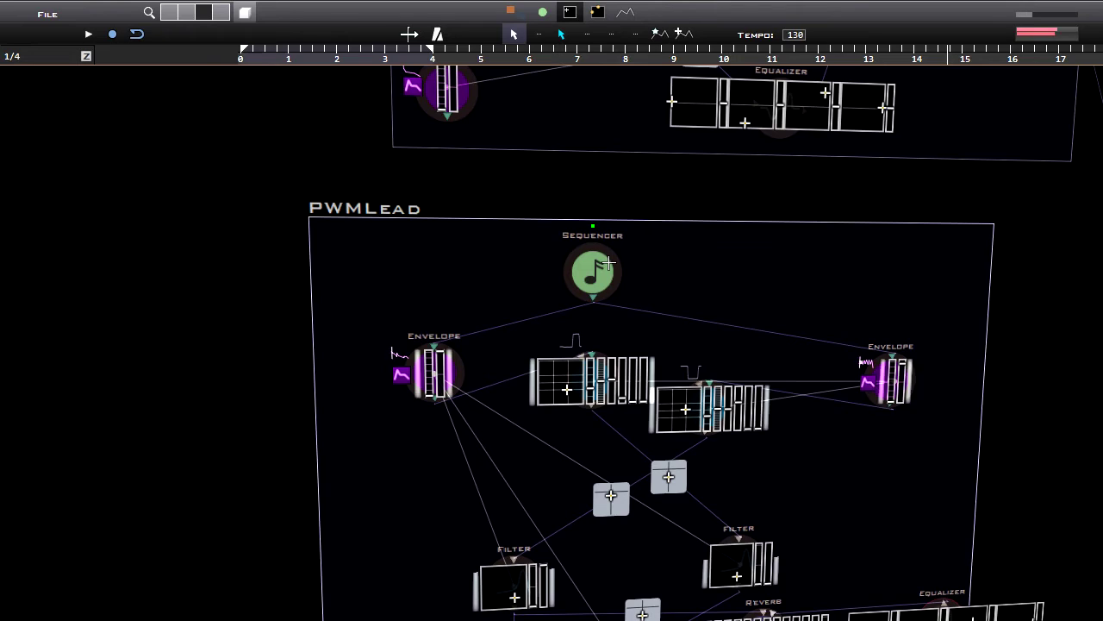
{"action": "scroll", "coordinate": [595, 307], "scroll_direction": "down", "scroll_amount": 3}
{"action": "middle_click_drag", "start_coordinate": [1008, 315], "coordinate": [739, 326]}
{"action": "scroll", "coordinate": [557, 344], "scroll_direction": "up", "scroll_amount": 3}
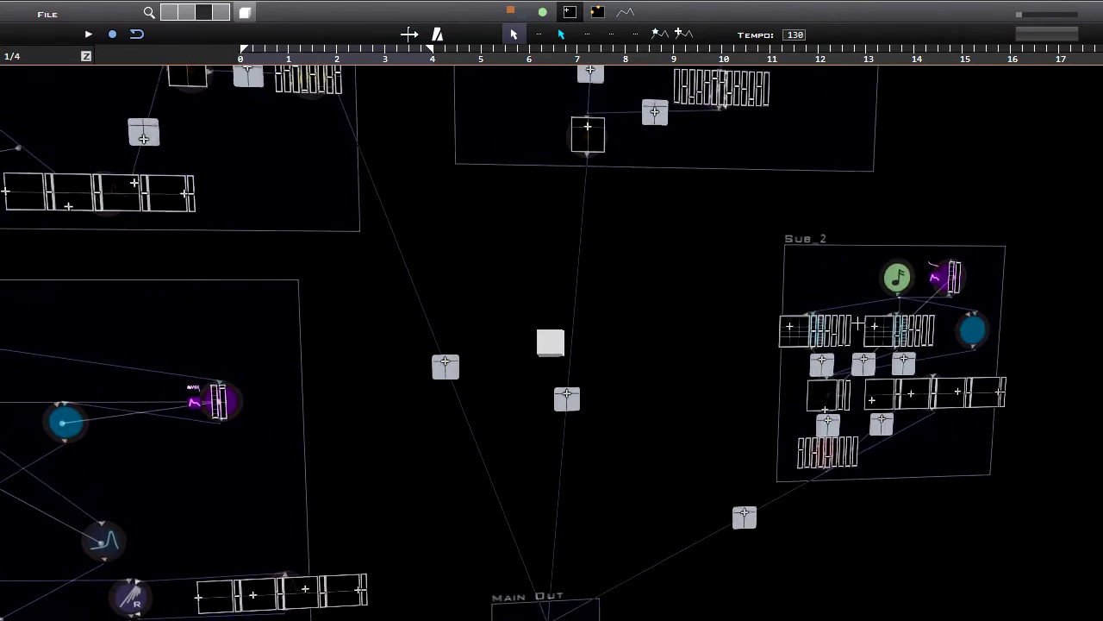
{"action": "middle_click_drag", "start_coordinate": [969, 263], "coordinate": [766, 266]}
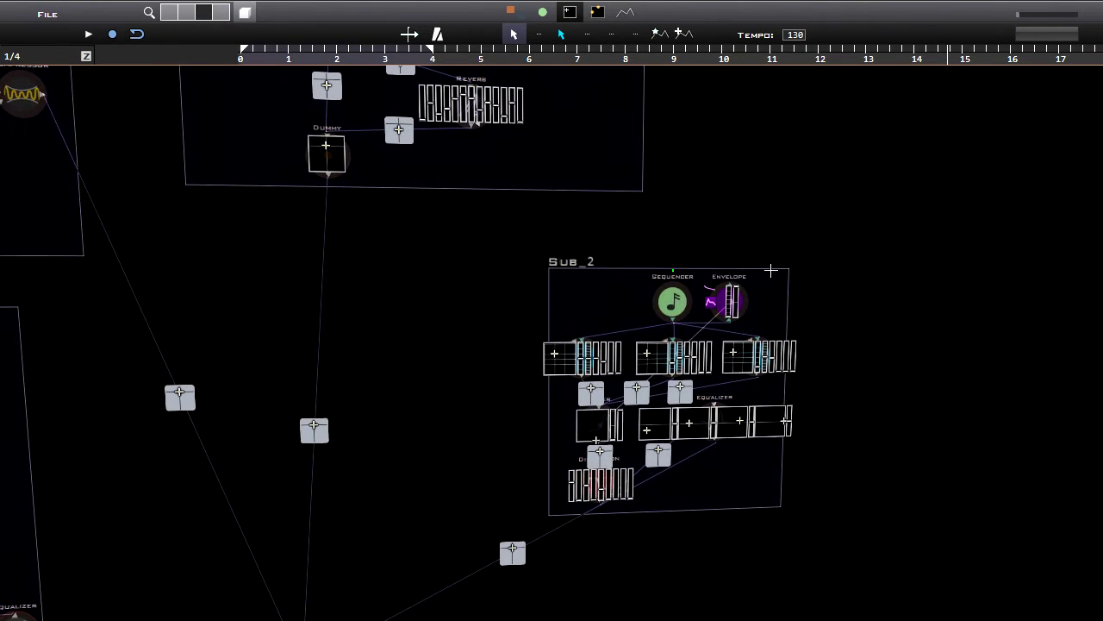
{"action": "middle_click_drag", "start_coordinate": [328, 254], "coordinate": [335, 305]}
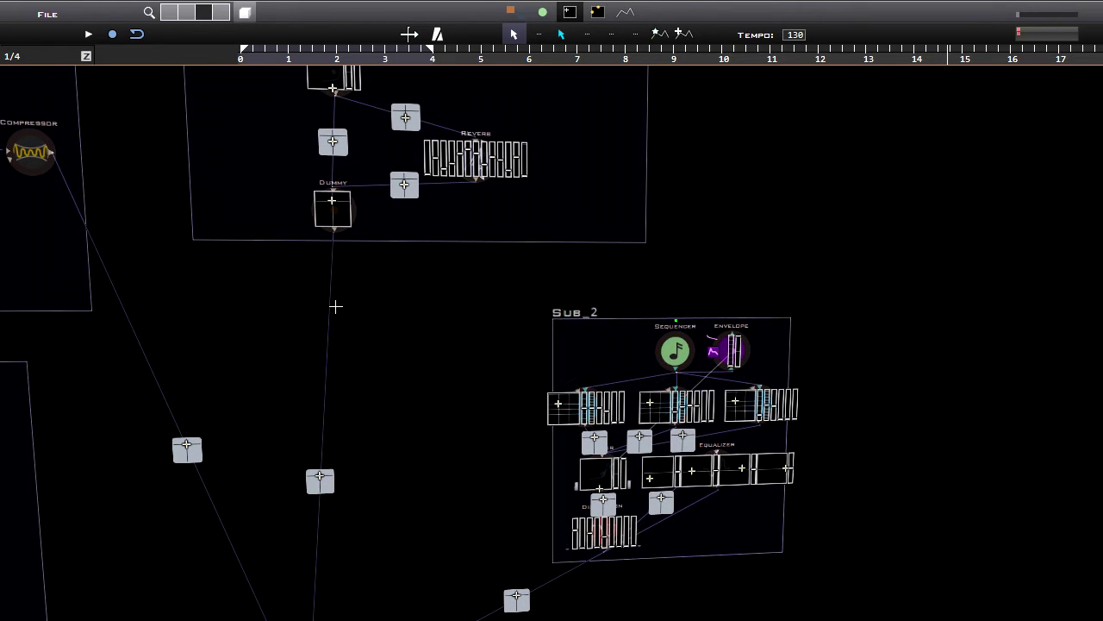
{"action": "middle_click_drag", "start_coordinate": [336, 306], "coordinate": [656, 317]}
Return to node mode and examine the PWMLead group's nodes and connections up close.
{"action": "key", "text": "F2"}
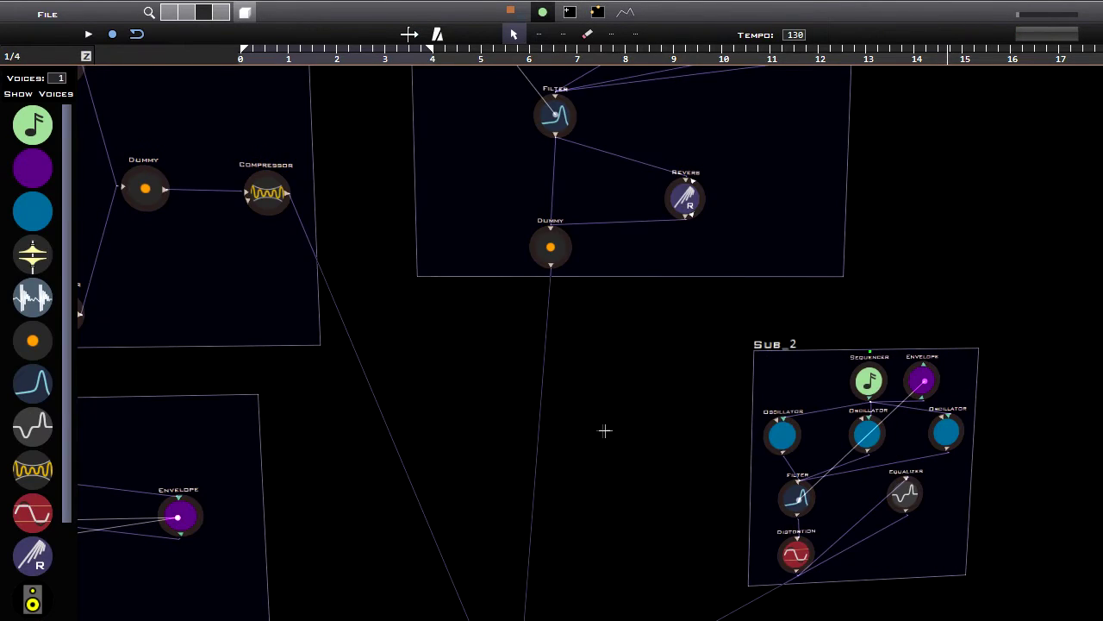
{"action": "scroll", "coordinate": [603, 452], "scroll_direction": "down", "scroll_amount": 3}
{"action": "middle_click_drag", "start_coordinate": [617, 502], "coordinate": [645, 383]}
{"action": "middle_click_drag", "start_coordinate": [647, 450], "coordinate": [667, 328]}
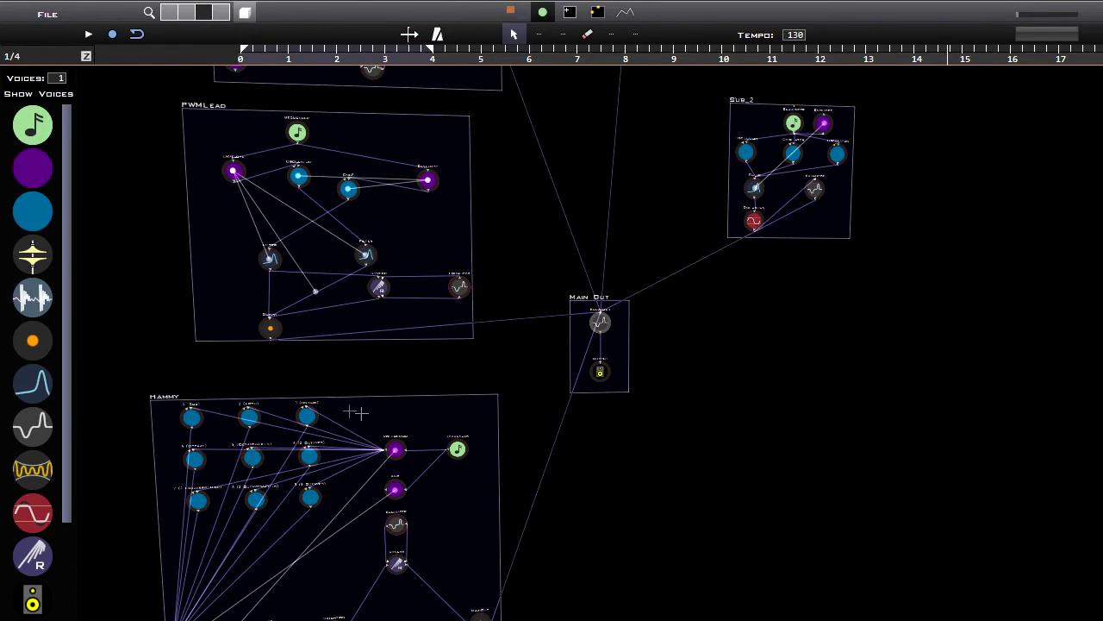
{"action": "middle_click_drag", "start_coordinate": [360, 359], "coordinate": [492, 389]}
{"action": "middle_click_drag", "start_coordinate": [340, 304], "coordinate": [537, 357]}
{"action": "scroll", "coordinate": [534, 352], "scroll_direction": "up", "scroll_amount": 3}
{"action": "middle_click_drag", "start_coordinate": [508, 311], "coordinate": [530, 367]}
{"action": "scroll", "coordinate": [529, 368], "scroll_direction": "up", "scroll_amount": 3}
{"action": "middle_click_drag", "start_coordinate": [388, 316], "coordinate": [526, 397]}
{"action": "scroll", "coordinate": [533, 383], "scroll_direction": "down", "scroll_amount": 3}
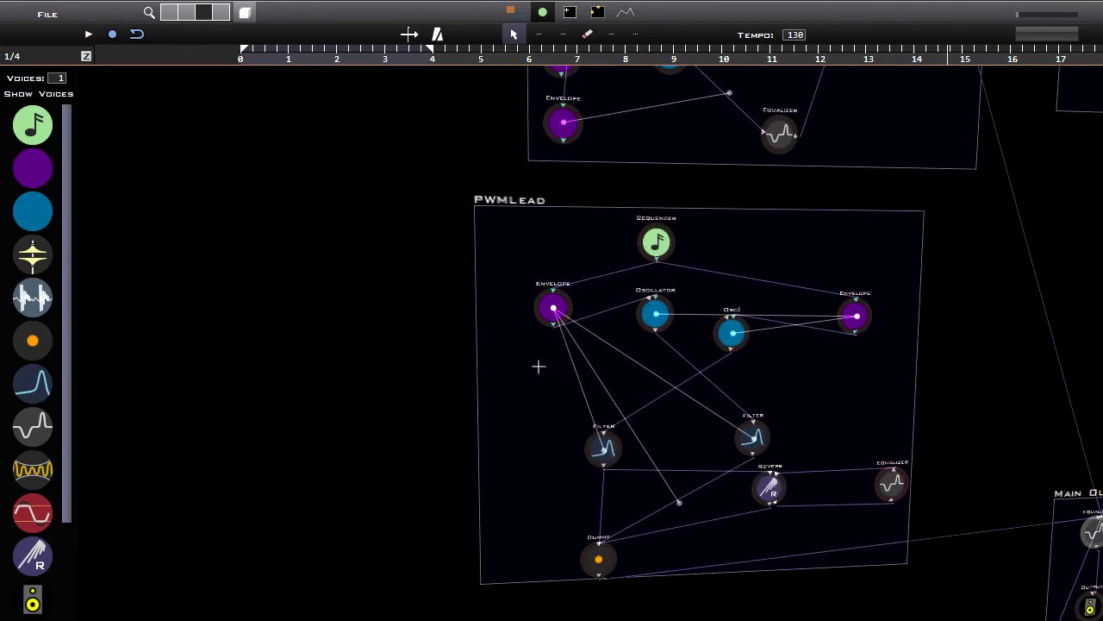
{"action": "scroll", "coordinate": [539, 367], "scroll_direction": "up", "scroll_amount": 2}
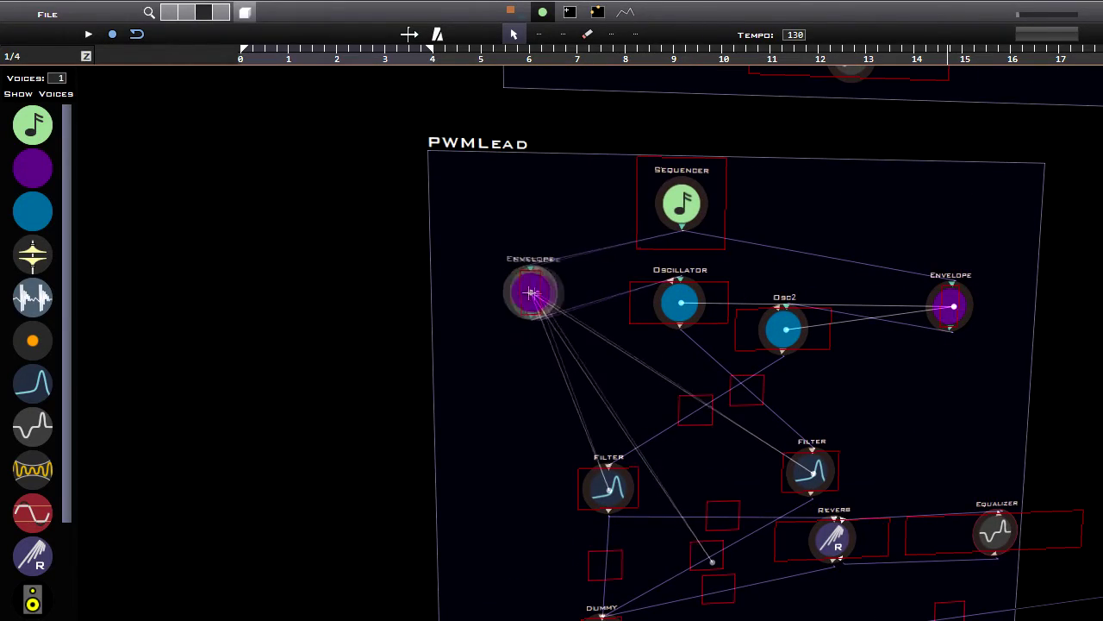
Reposition the Envelope node at the left side of the PWMLead group.
{"action": "middle_click_drag", "start_coordinate": [529, 291], "coordinate": [582, 355]}
{"action": "scroll", "coordinate": [581, 355], "scroll_direction": "up", "scroll_amount": 2}
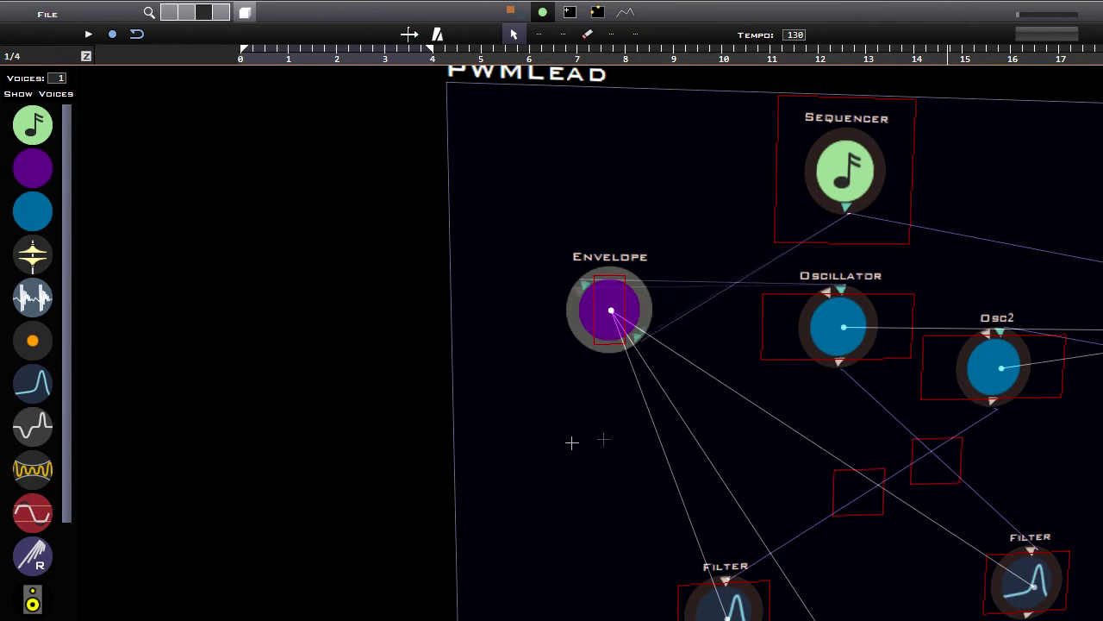
{"action": "scroll", "coordinate": [656, 275], "scroll_direction": "down", "scroll_amount": 2}
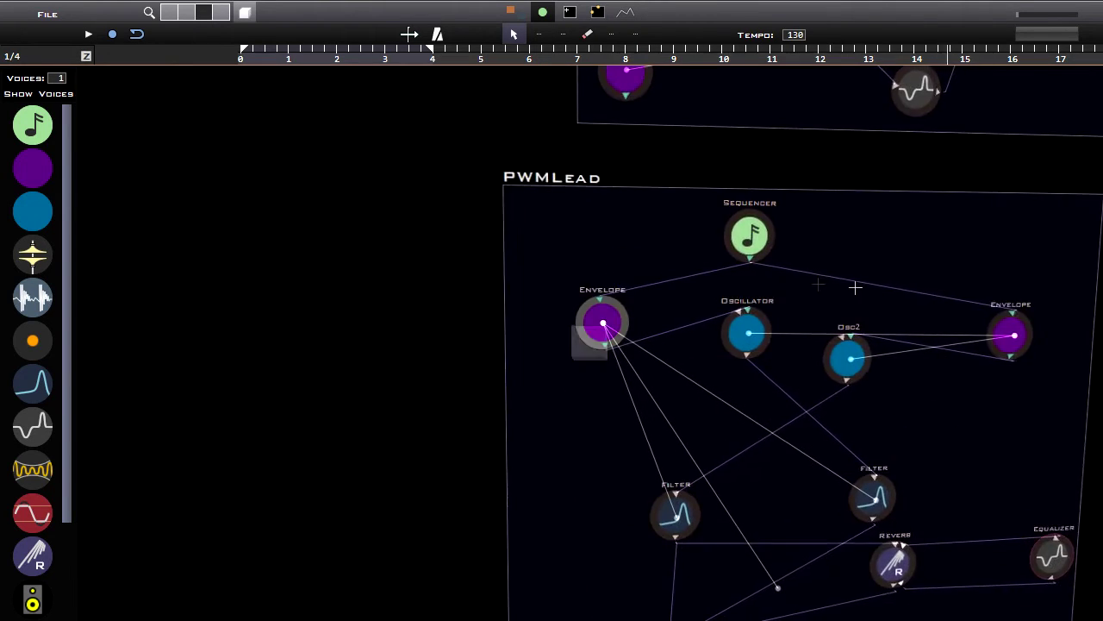
Select the PWMLead Sequencer, left Envelope and Oscillator together and move them slightly down, level with Osc2.
{"action": "left_click_drag", "start_coordinate": [469, 191], "coordinate": [692, 355]}
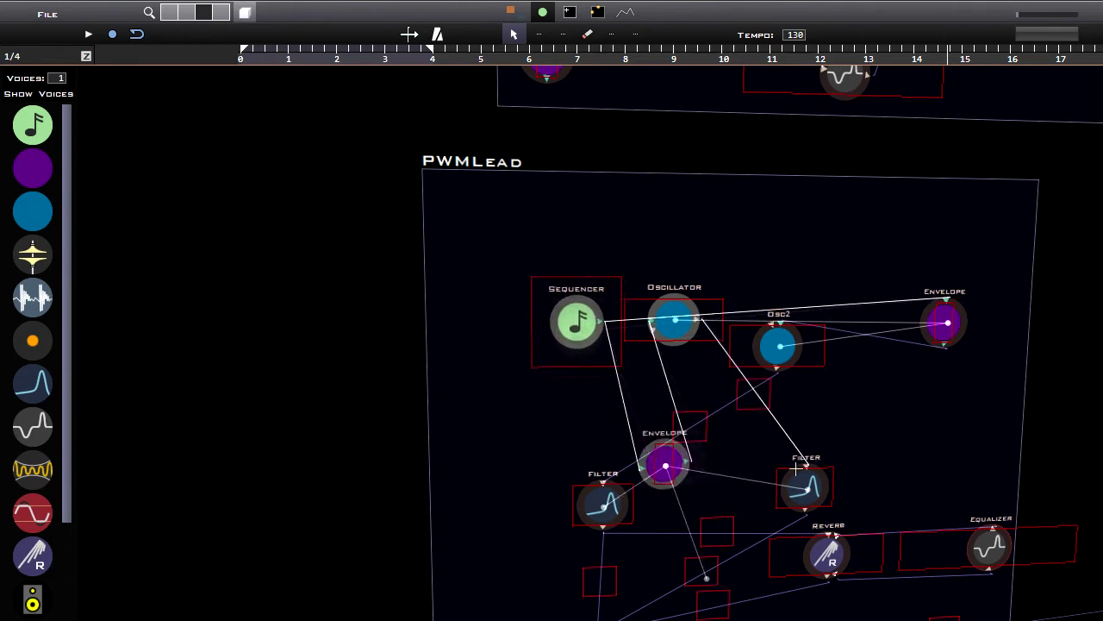
{"action": "left_click_drag", "start_coordinate": [682, 321], "coordinate": [678, 323]}
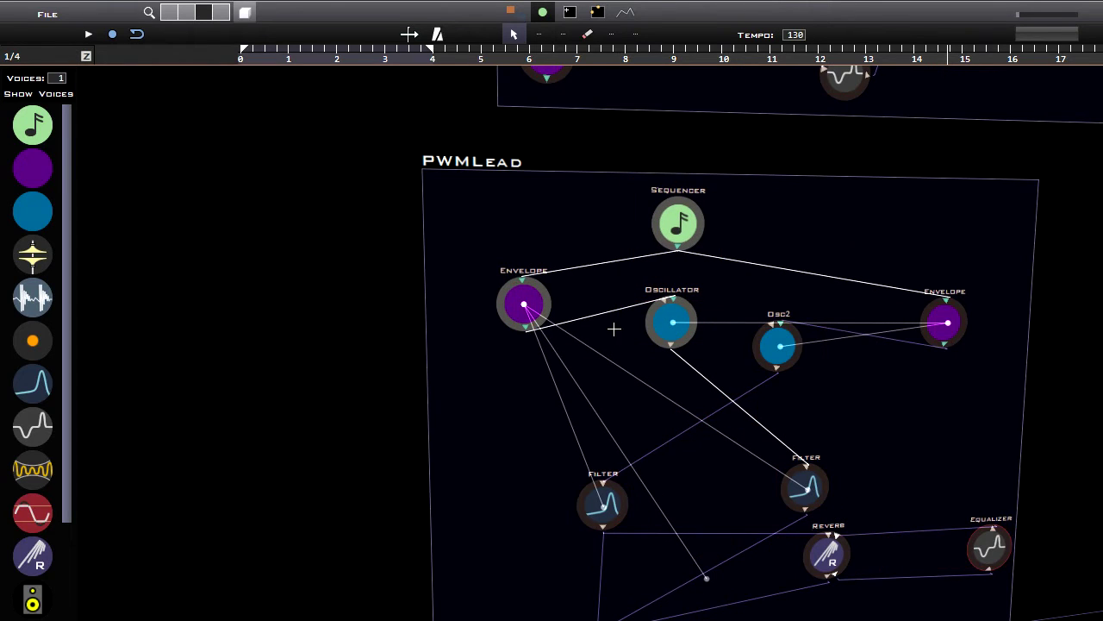
{"action": "left_click_drag", "start_coordinate": [671, 321], "coordinate": [671, 347]}
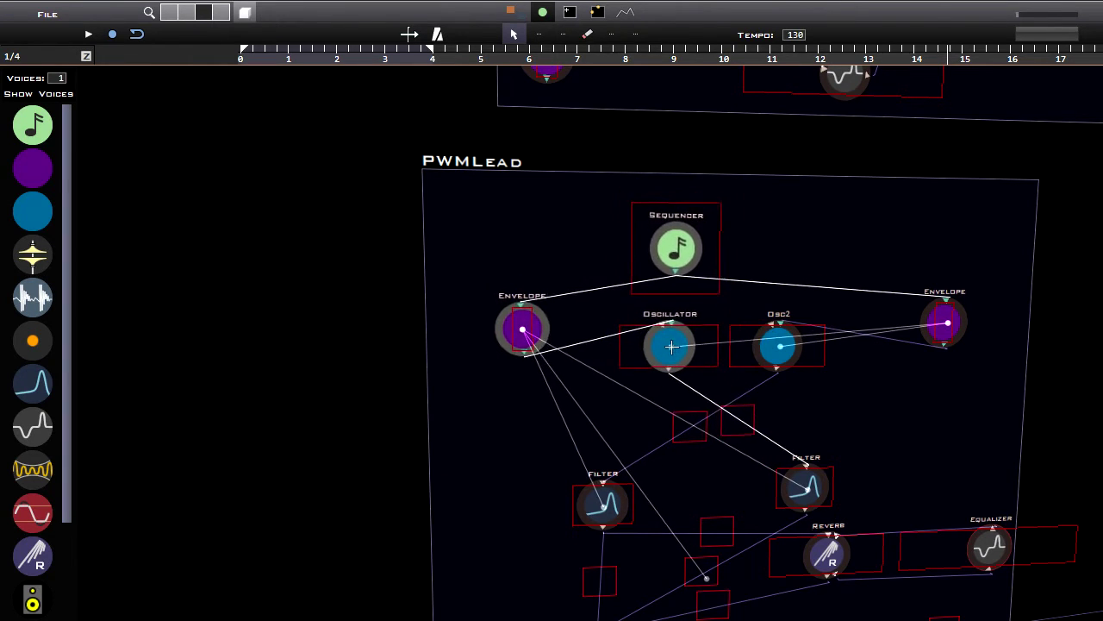
Move the selected PWMLead nodes towards Osc2 in node mode until the oscillators' controls overlap in parameter mode.
{"action": "left_click", "coordinate": [782, 373]}
{"action": "scroll", "coordinate": [816, 358], "scroll_direction": "up", "scroll_amount": 5}
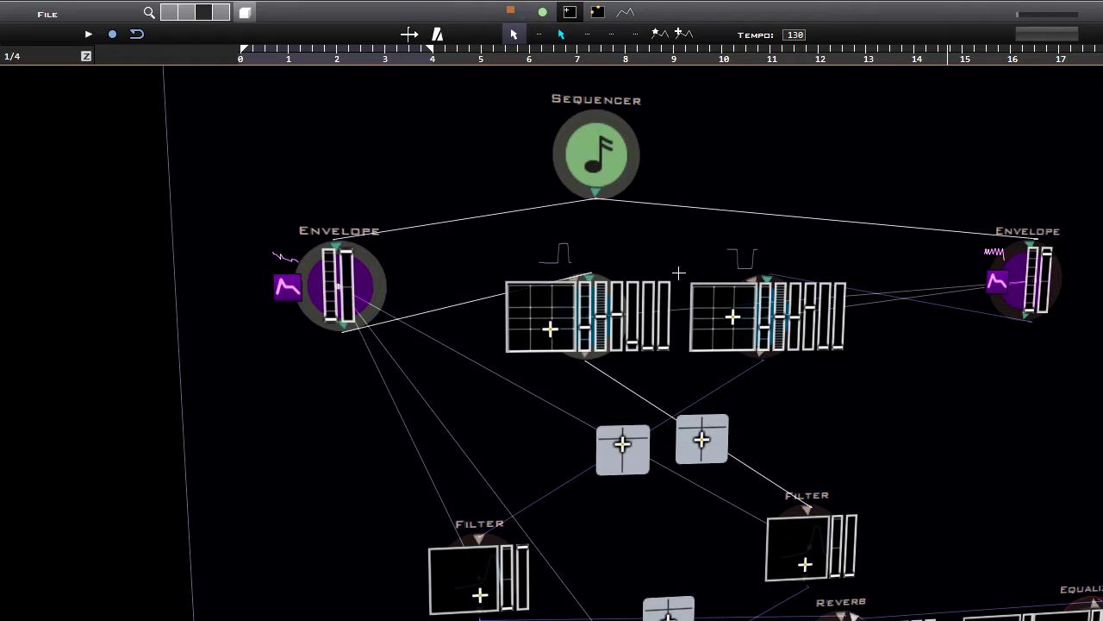
{"action": "key", "text": "F2"}
{"action": "left_click_drag", "start_coordinate": [633, 316], "coordinate": [721, 322]}
{"action": "key", "text": "F1"}
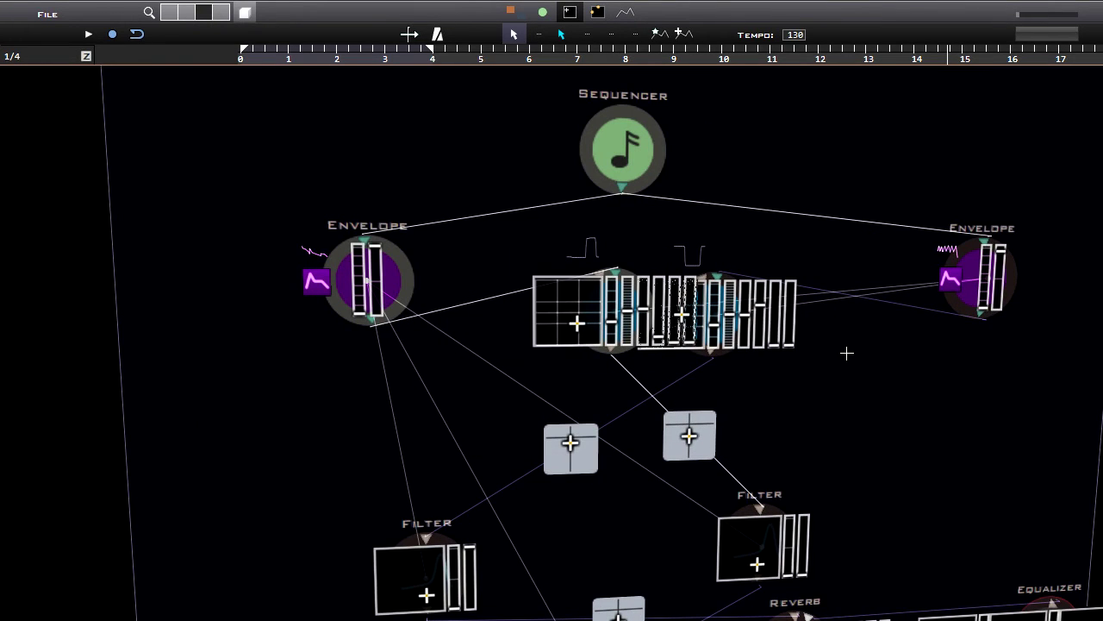
Move the selected PWMLead nodes back away from Osc2 in node mode and clear the selection.
{"action": "key", "text": "F2"}
{"action": "left_click_drag", "start_coordinate": [664, 321], "coordinate": [556, 326]}
{"action": "scroll", "coordinate": [687, 387], "scroll_direction": "down", "scroll_amount": 5}
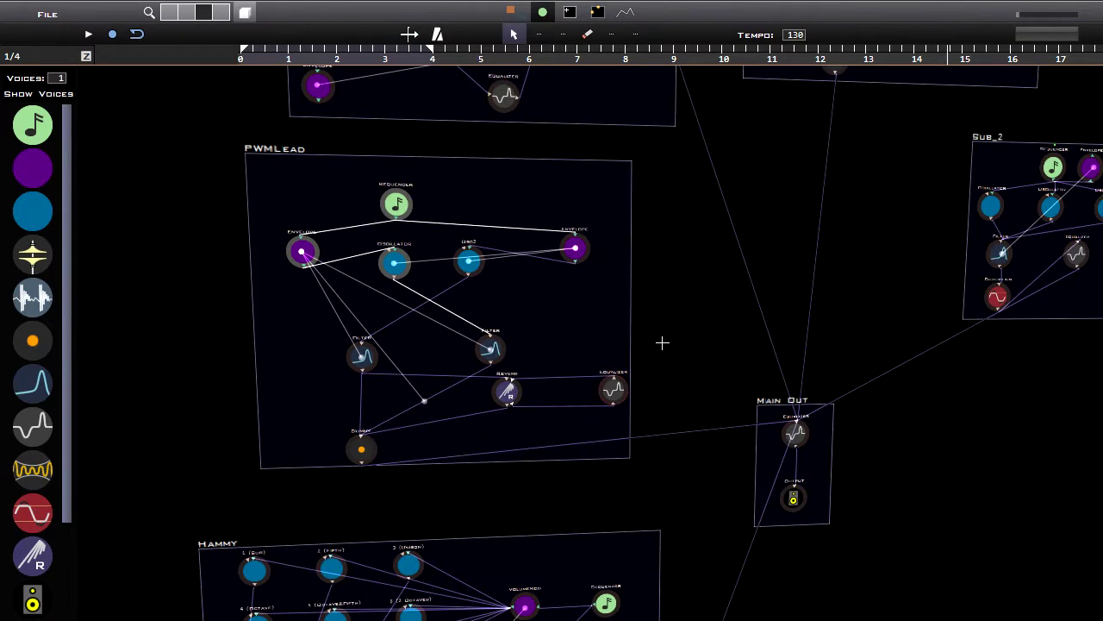
{"action": "left_click", "coordinate": [558, 313]}
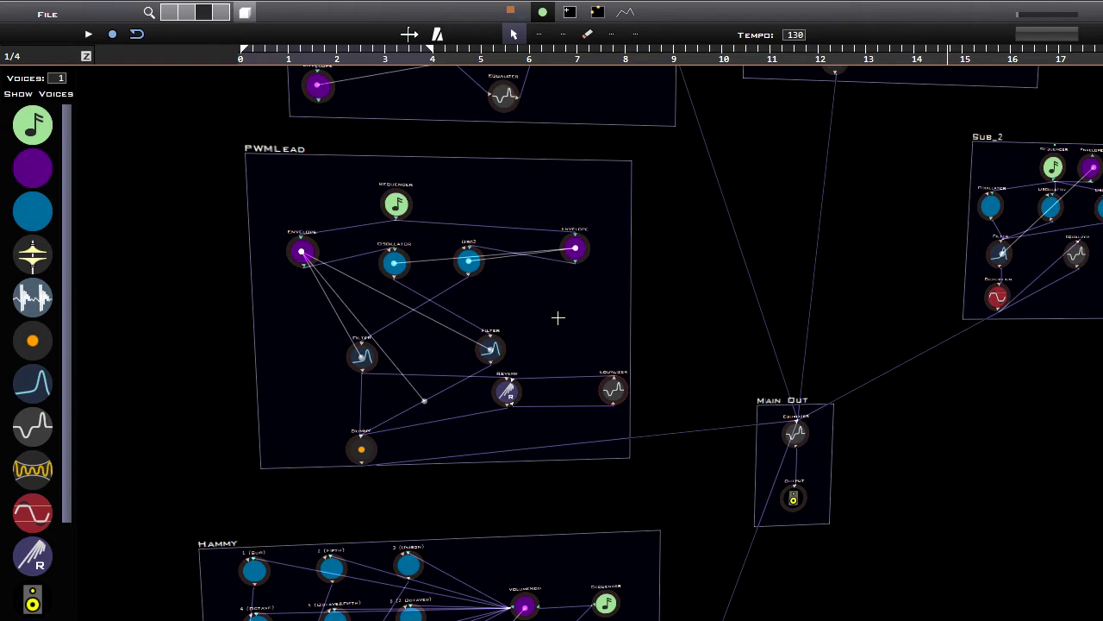
Turn on the voice-count display and examine the counts along TranceLead's chain from Sequencer to Dummy.
{"action": "scroll", "coordinate": [588, 339], "scroll_direction": "down", "scroll_amount": 3}
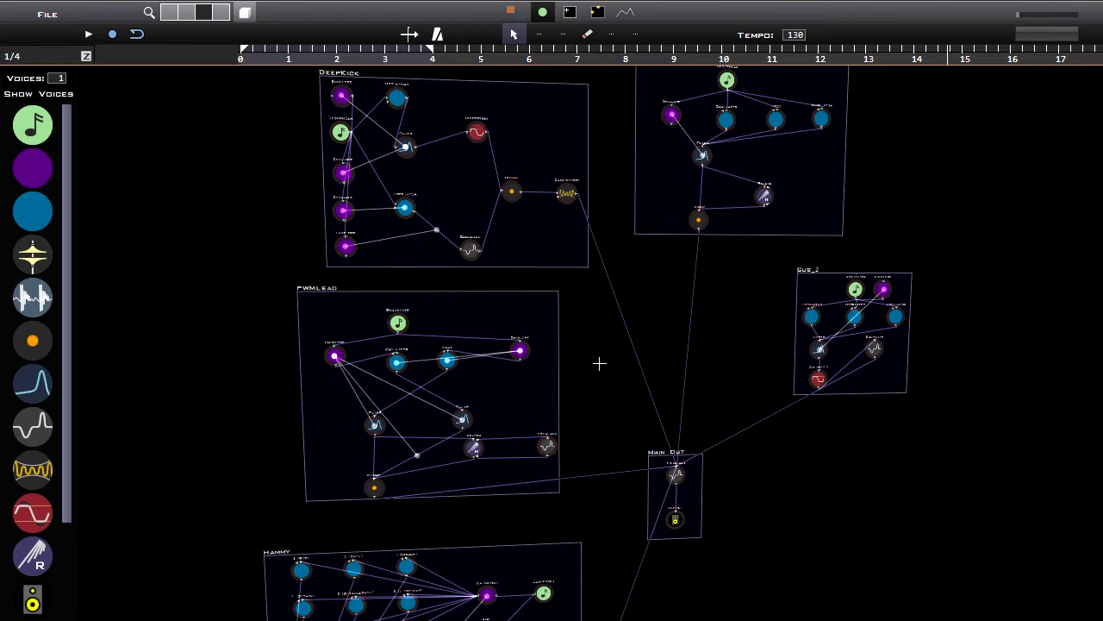
{"action": "scroll", "coordinate": [582, 330], "scroll_direction": "down", "scroll_amount": 1}
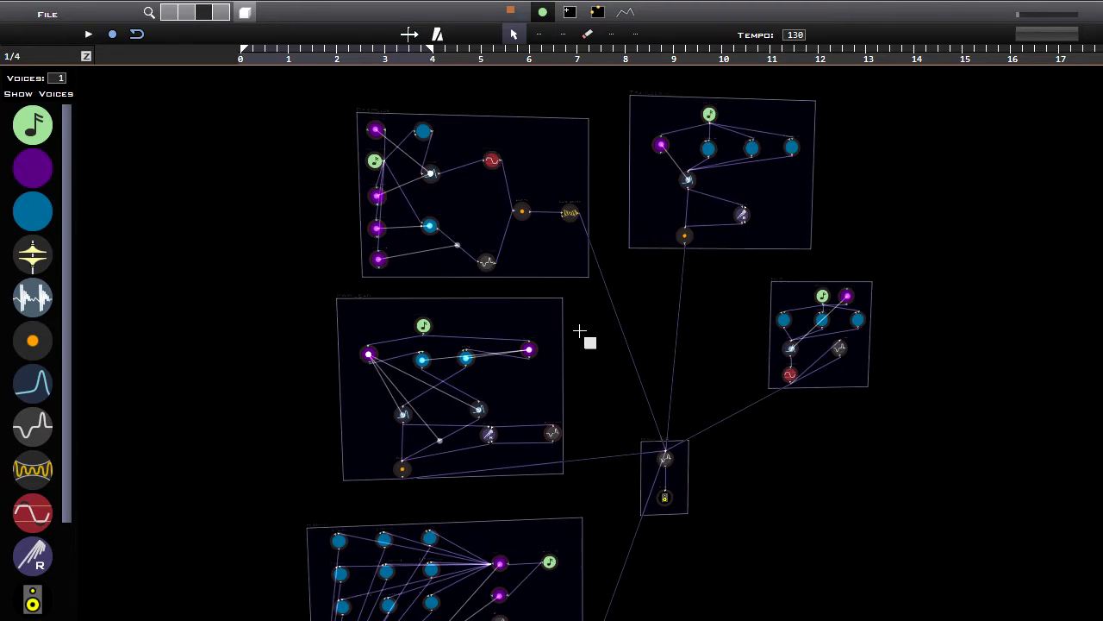
{"action": "middle_click_drag", "start_coordinate": [794, 154], "coordinate": [661, 288]}
{"action": "scroll", "coordinate": [587, 318], "scroll_direction": "up", "scroll_amount": 5}
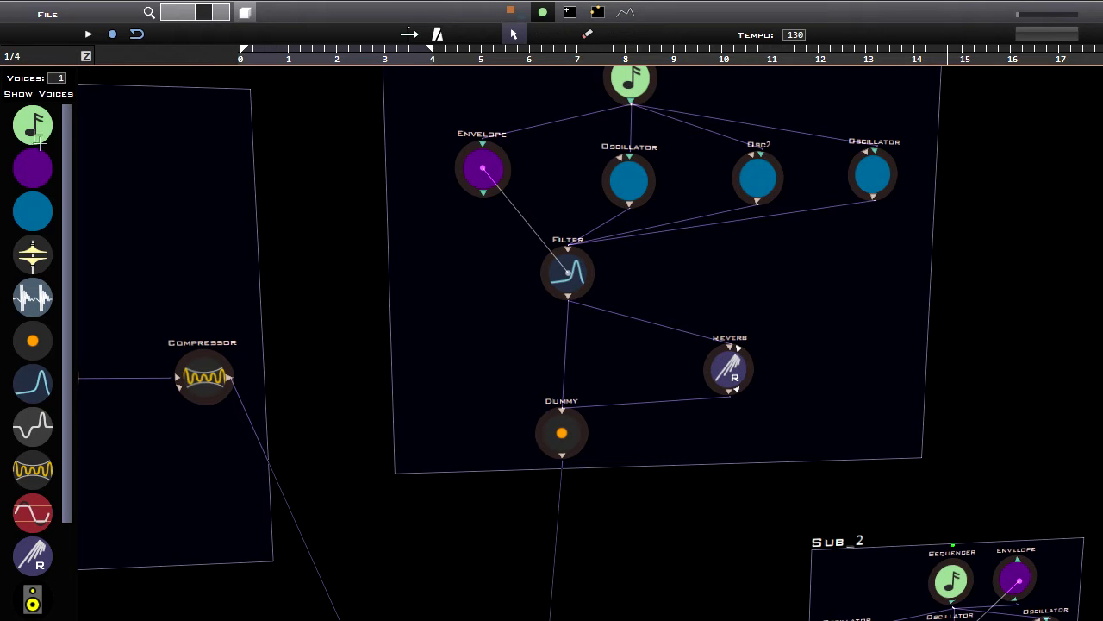
{"action": "left_click", "coordinate": [35, 93]}
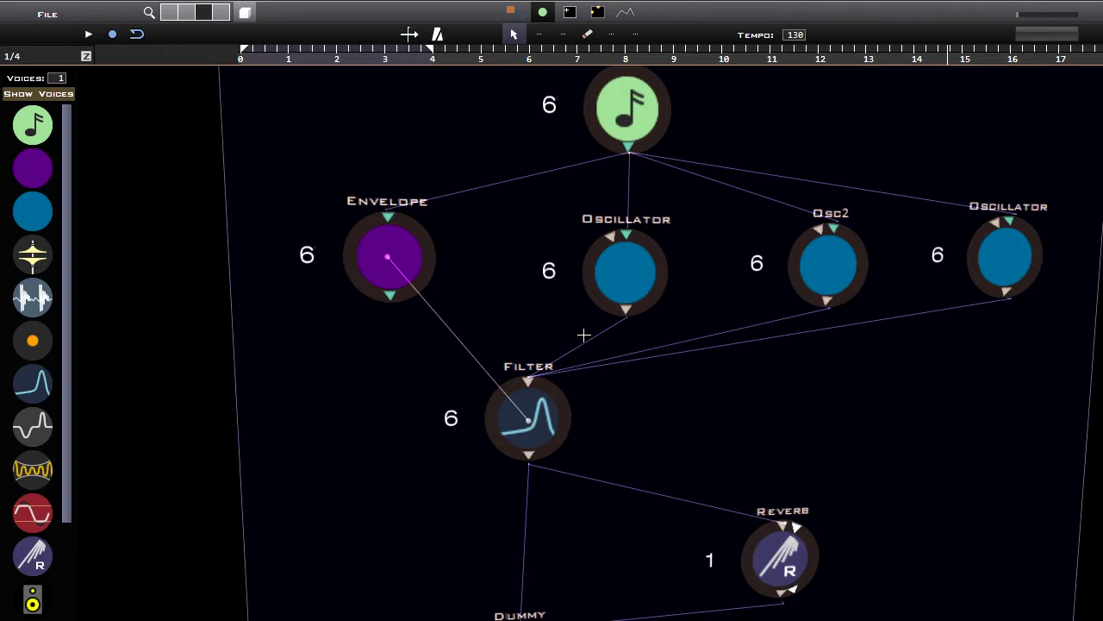
{"action": "middle_click_drag", "start_coordinate": [593, 487], "coordinate": [627, 388]}
{"action": "middle_click_drag", "start_coordinate": [647, 223], "coordinate": [634, 375]}
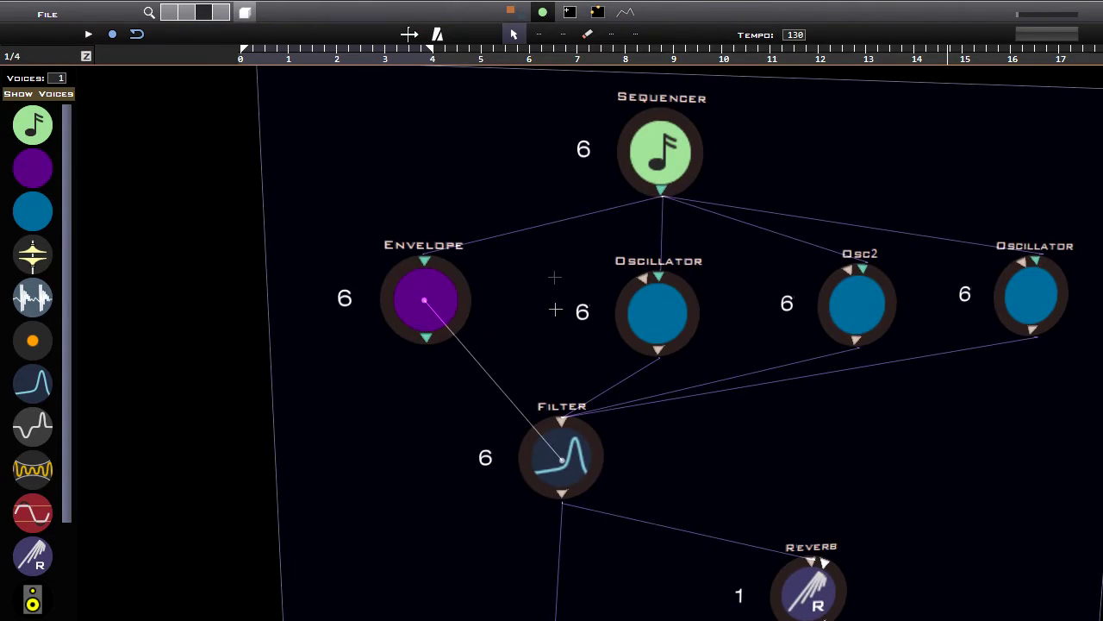
{"action": "middle_click_drag", "start_coordinate": [629, 556], "coordinate": [654, 269]}
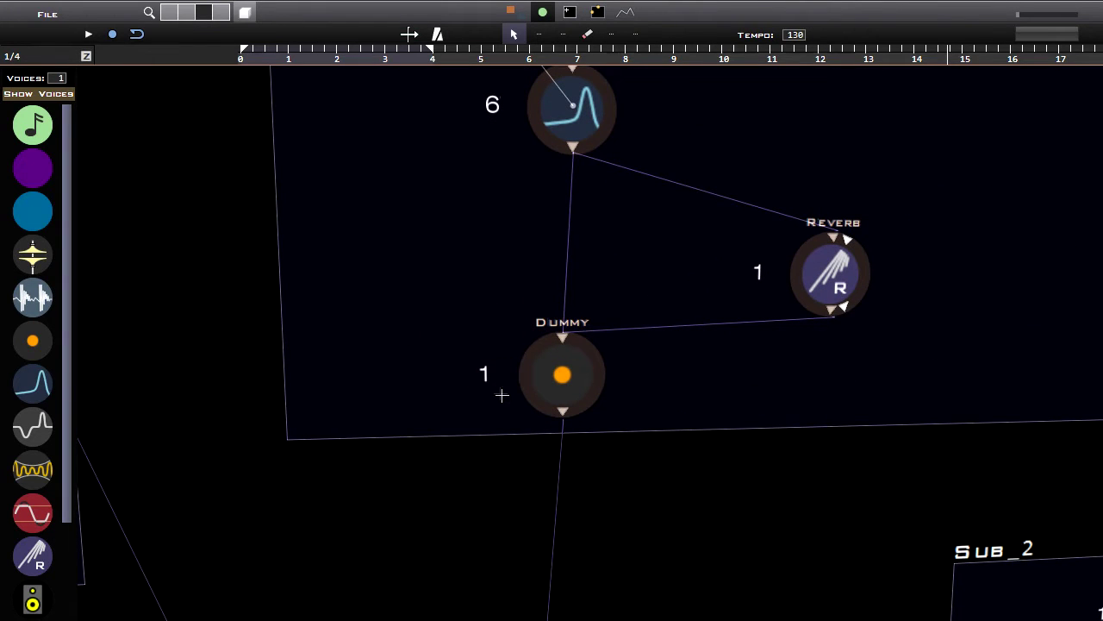
{"action": "key", "text": "w"}
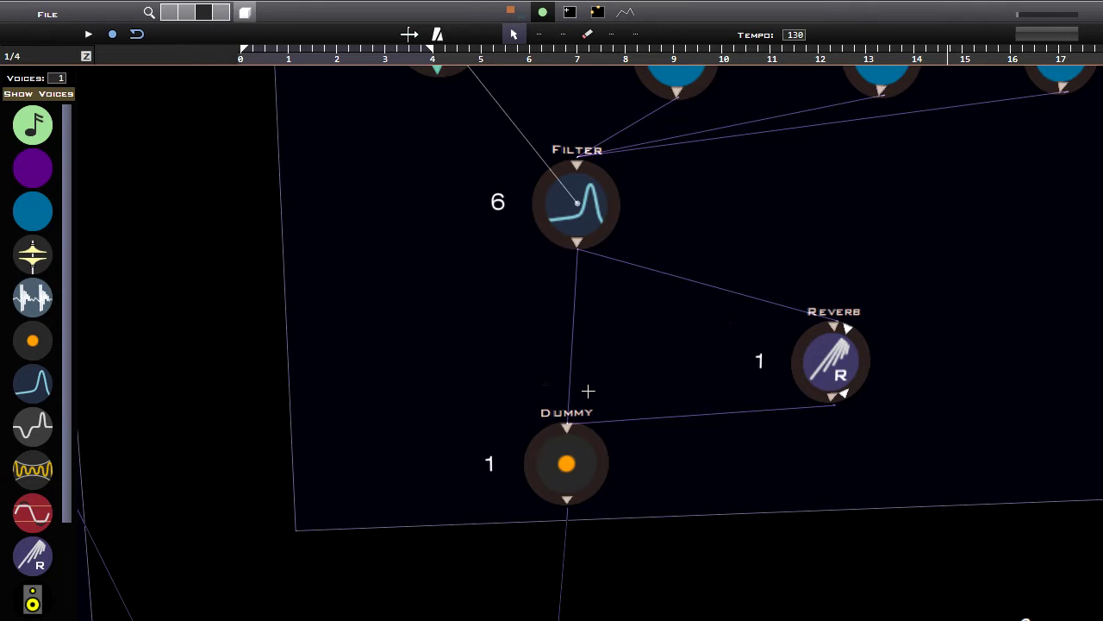
Delete the connection from TranceLead's Filter to its Dummy and recreate it between the same two nodes.
{"action": "left_click_drag", "start_coordinate": [666, 333], "coordinate": [496, 328]}
{"action": "key", "text": "Delete"}
{"action": "left_click_drag", "start_coordinate": [579, 245], "coordinate": [567, 424]}
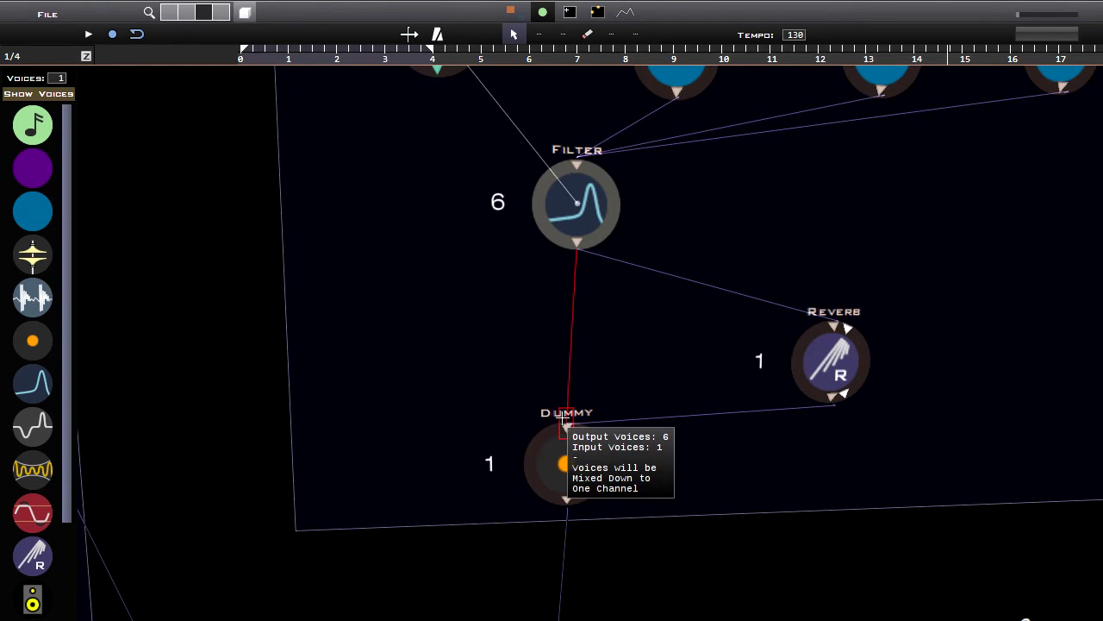
{"action": "left_click_drag", "start_coordinate": [565, 419], "coordinate": [564, 419]}
Look over the voice counts of the whole TranceLead group and select its Sequencer as the node to play.
{"action": "scroll", "coordinate": [603, 328], "scroll_direction": "down", "scroll_amount": 3}
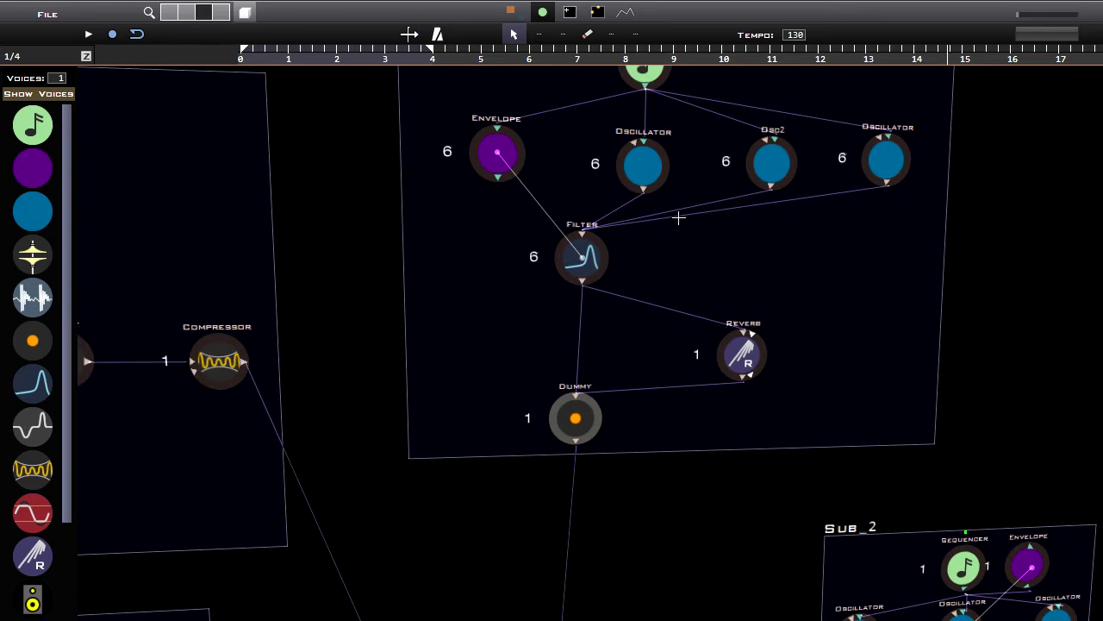
{"action": "middle_click_drag", "start_coordinate": [676, 232], "coordinate": [691, 299]}
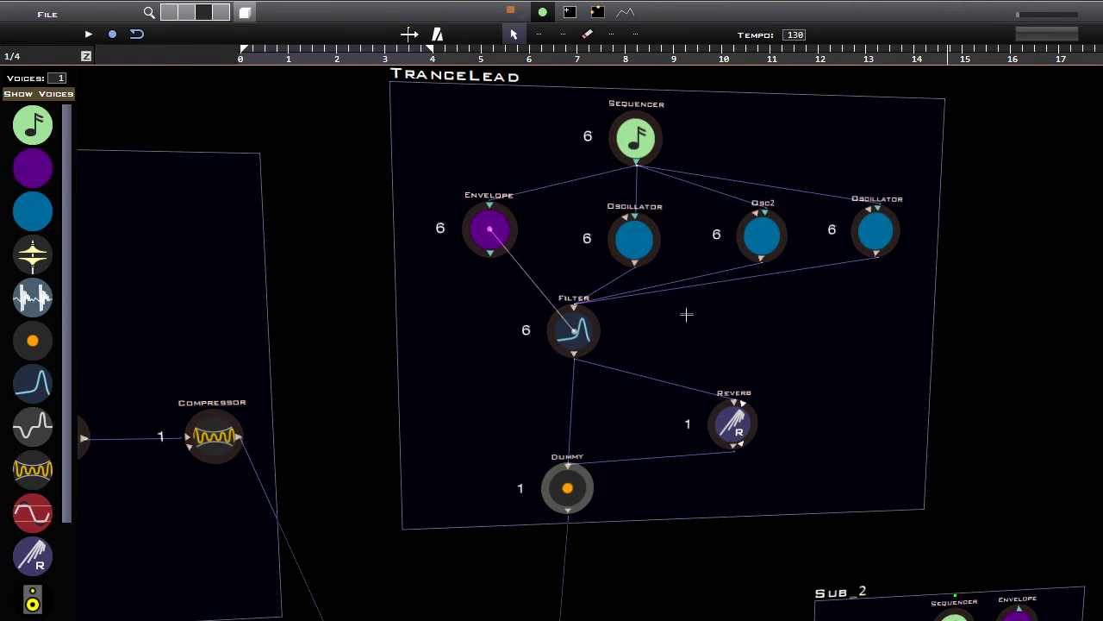
{"action": "middle_click_drag", "start_coordinate": [670, 434], "coordinate": [687, 364]}
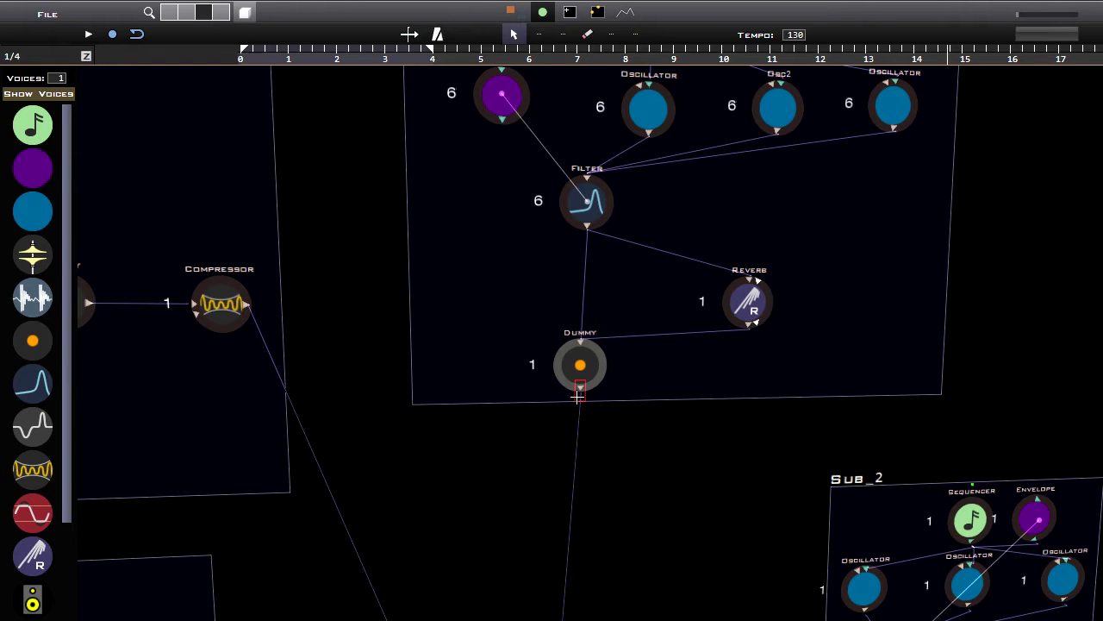
{"action": "middle_click_drag", "start_coordinate": [668, 291], "coordinate": [630, 468]}
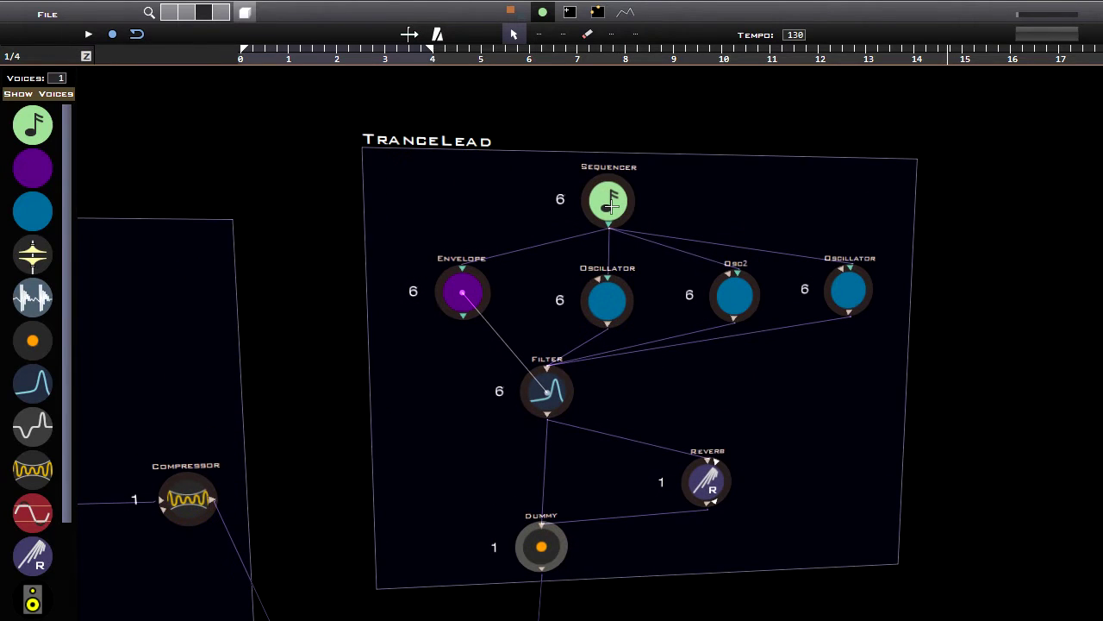
{"action": "left_click", "coordinate": [610, 204]}
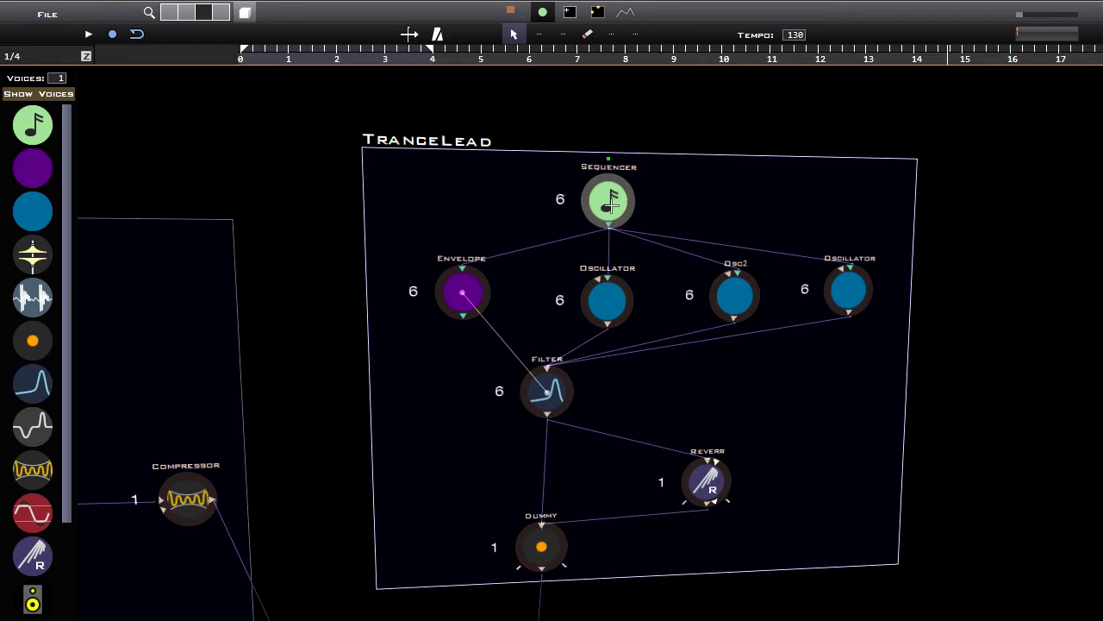
Look over the voice counts across the neighbouring groups and turn the voice-count display off.
{"action": "scroll", "coordinate": [611, 204], "scroll_direction": "down", "scroll_amount": 5}
{"action": "middle_click_drag", "start_coordinate": [657, 323], "coordinate": [642, 235]}
{"action": "middle_click_drag", "start_coordinate": [354, 293], "coordinate": [444, 237]}
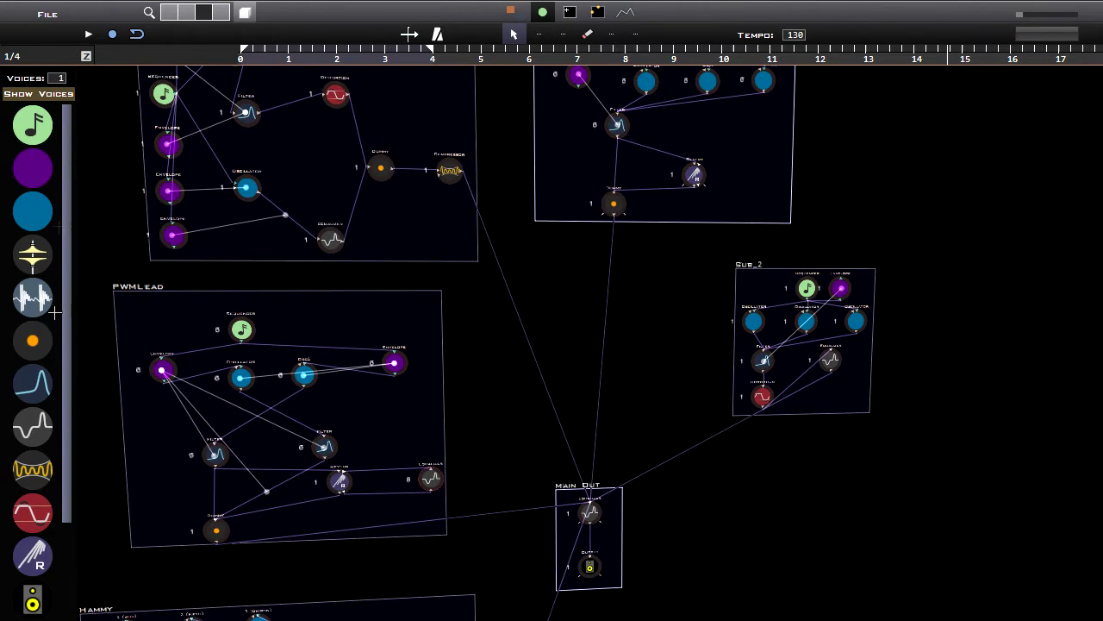
{"action": "left_click", "coordinate": [28, 96]}
{"action": "middle_click_drag", "start_coordinate": [716, 262], "coordinate": [698, 360]}
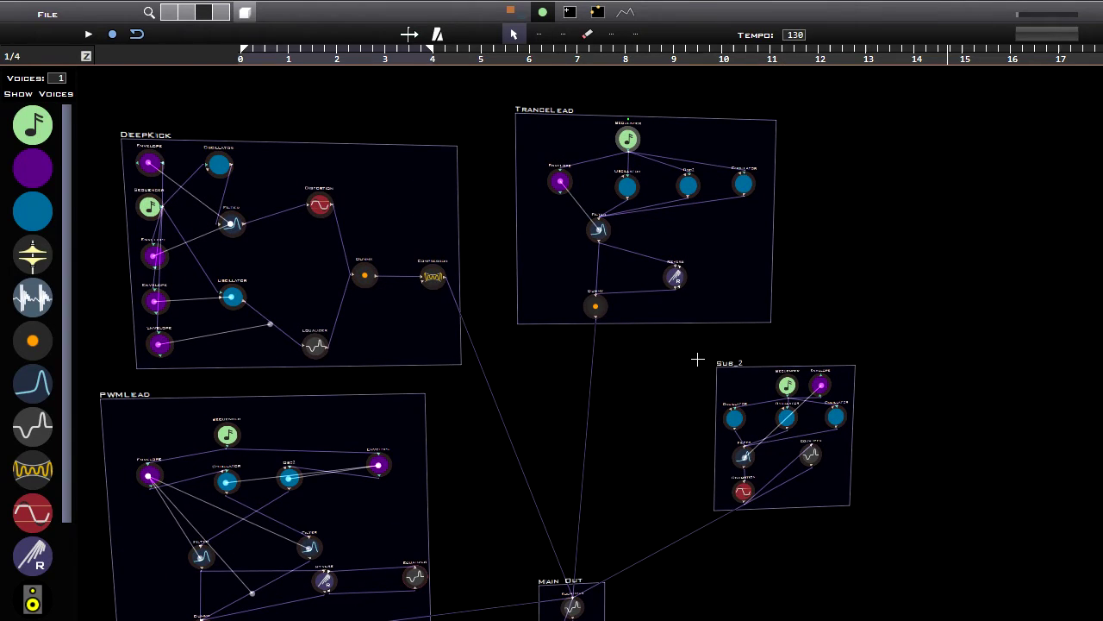
Switch to parameter mode and set the volume of TranceLead's Reverb-to-Dummy connection to 0.85, keeping pan at 0.00.
{"action": "key", "text": "F3"}
{"action": "middle_click_drag", "start_coordinate": [697, 359], "coordinate": [659, 360]}
{"action": "middle_click_drag", "start_coordinate": [660, 295], "coordinate": [654, 394]}
{"action": "scroll", "coordinate": [653, 394], "scroll_direction": "up", "scroll_amount": 5}
{"action": "middle_click_drag", "start_coordinate": [714, 352], "coordinate": [651, 417]}
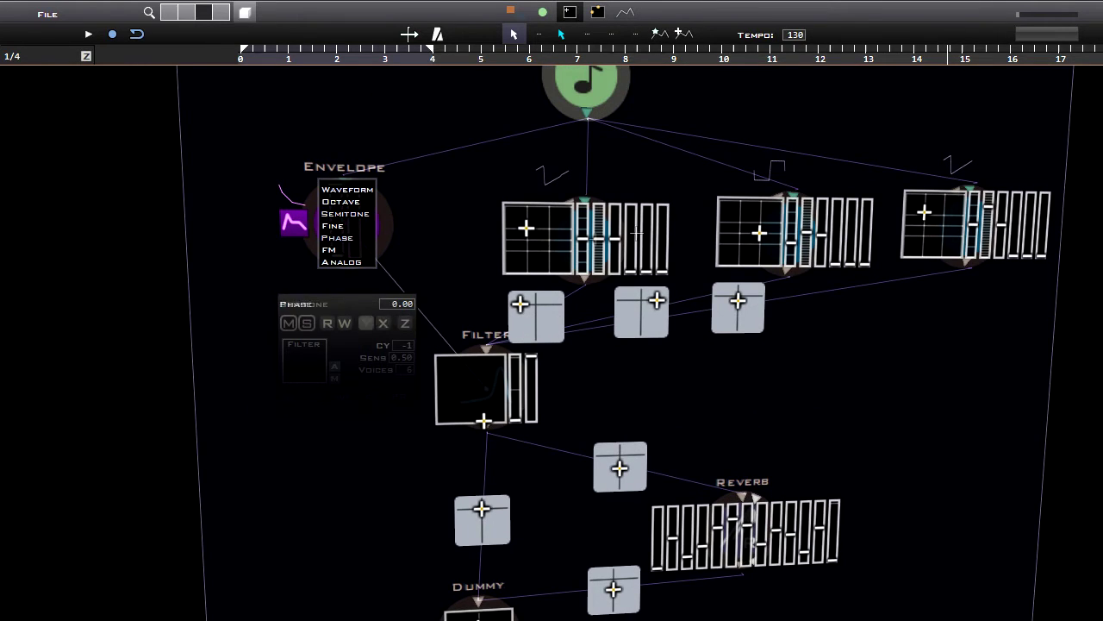
{"action": "middle_click_drag", "start_coordinate": [749, 316], "coordinate": [785, 405]}
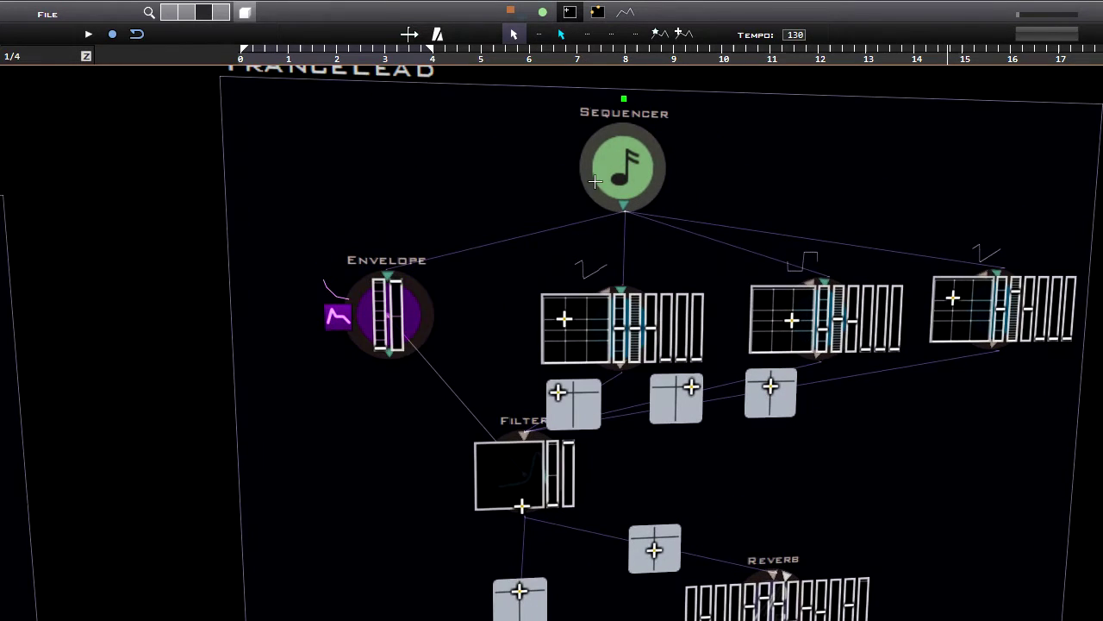
{"action": "middle_click_drag", "start_coordinate": [692, 393], "coordinate": [687, 284]}
{"action": "mouse_move", "coordinate": [492, 387]}
{"action": "left_mouse_down"}
{"action": "mouse_move", "coordinate": [520, 376]}
{"action": "mouse_move", "coordinate": [480, 279]}
{"action": "mouse_move", "coordinate": [454, 281]}
{"action": "mouse_move", "coordinate": [506, 400]}
{"action": "left_mouse_up"}
{"action": "left_click_drag", "start_coordinate": [643, 449], "coordinate": [659, 380]}
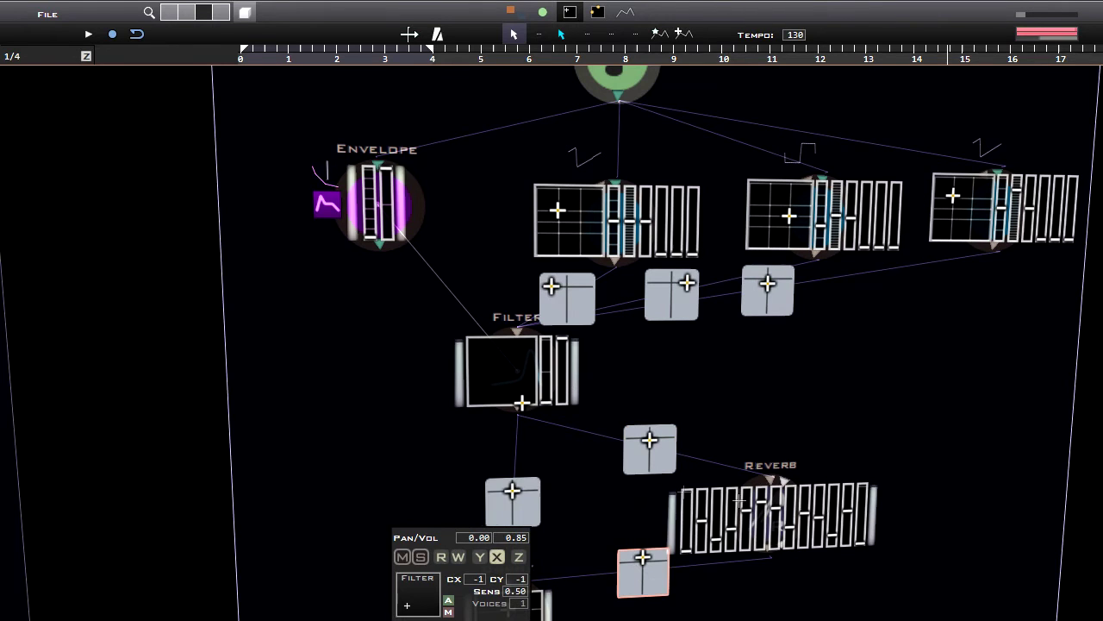
Try a Decay of 98.75 and a Later Size of 12.00 on TranceLead's Reverb.
{"action": "left_click", "coordinate": [812, 526]}
{"action": "left_click_drag", "start_coordinate": [805, 528], "coordinate": [805, 497]}
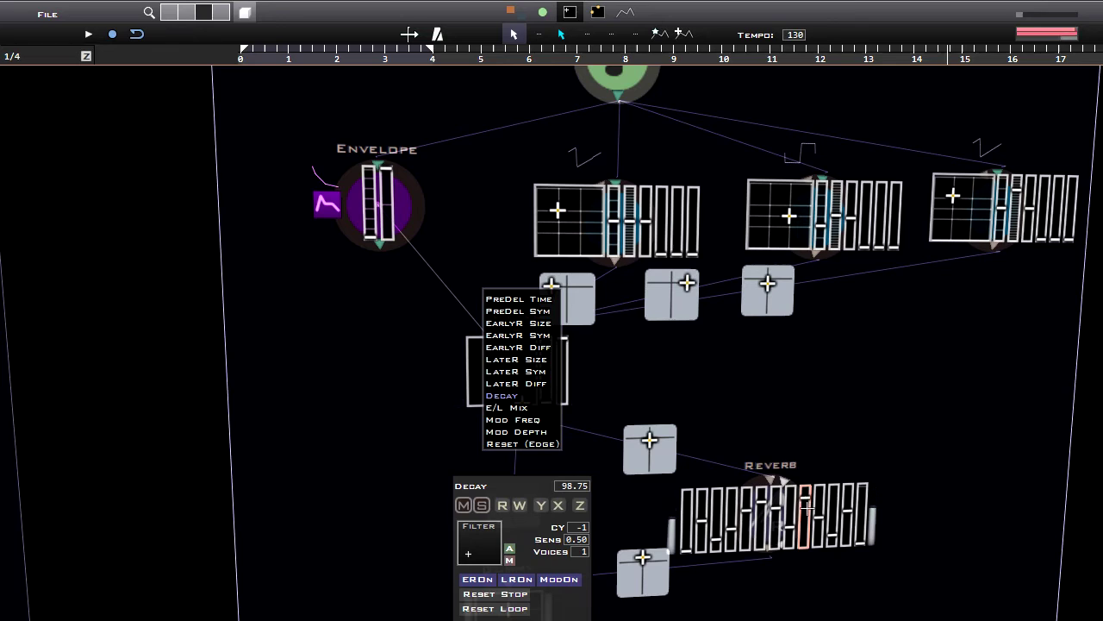
{"action": "left_click", "coordinate": [762, 517]}
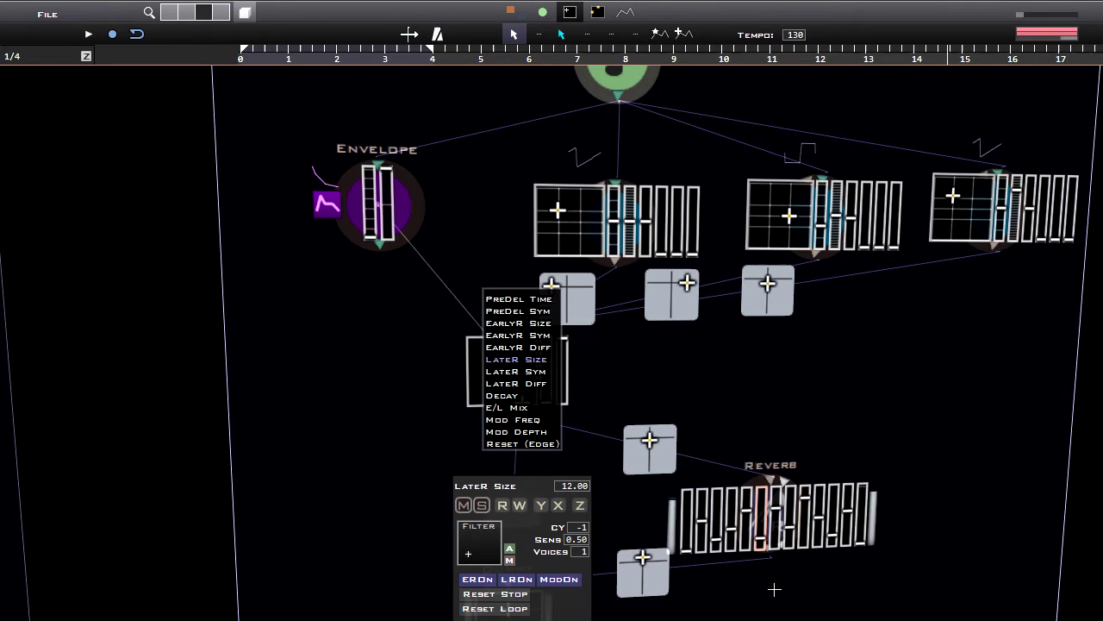
{"action": "left_click_drag", "start_coordinate": [762, 515], "coordinate": [807, 574]}
Examine the parameter controls and options of TranceLead's Reverb, first Oscillator and Filter.
{"action": "left_click_drag", "start_coordinate": [845, 336], "coordinate": [795, 203]}
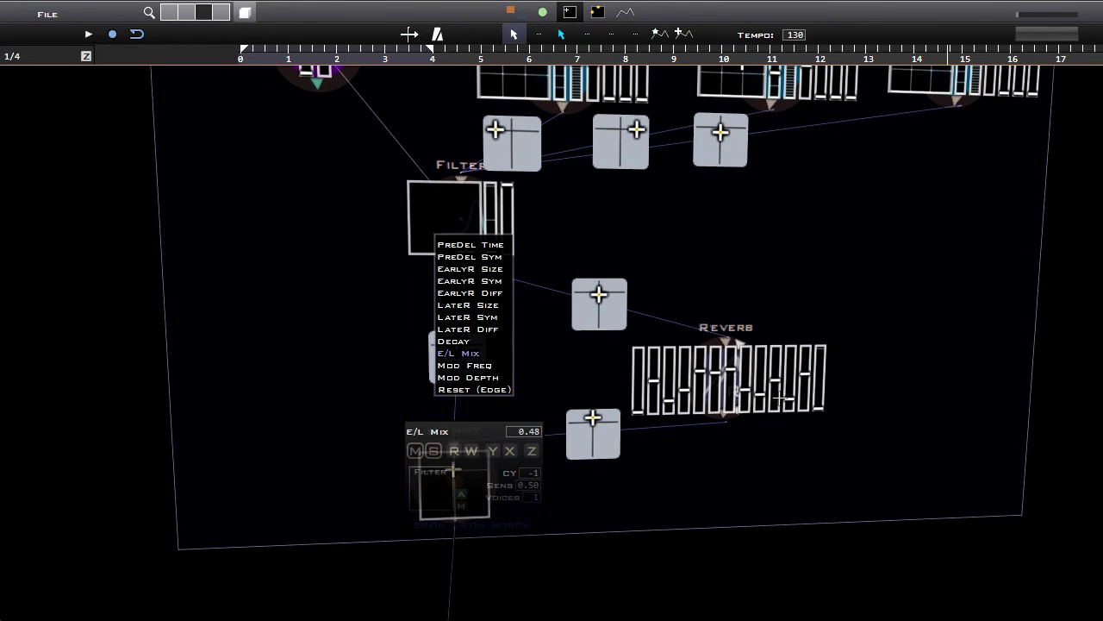
{"action": "middle_click_drag", "start_coordinate": [776, 396], "coordinate": [707, 369]}
{"action": "middle_click_drag", "start_coordinate": [645, 197], "coordinate": [766, 295]}
{"action": "middle_click_drag", "start_coordinate": [640, 241], "coordinate": [655, 305]}
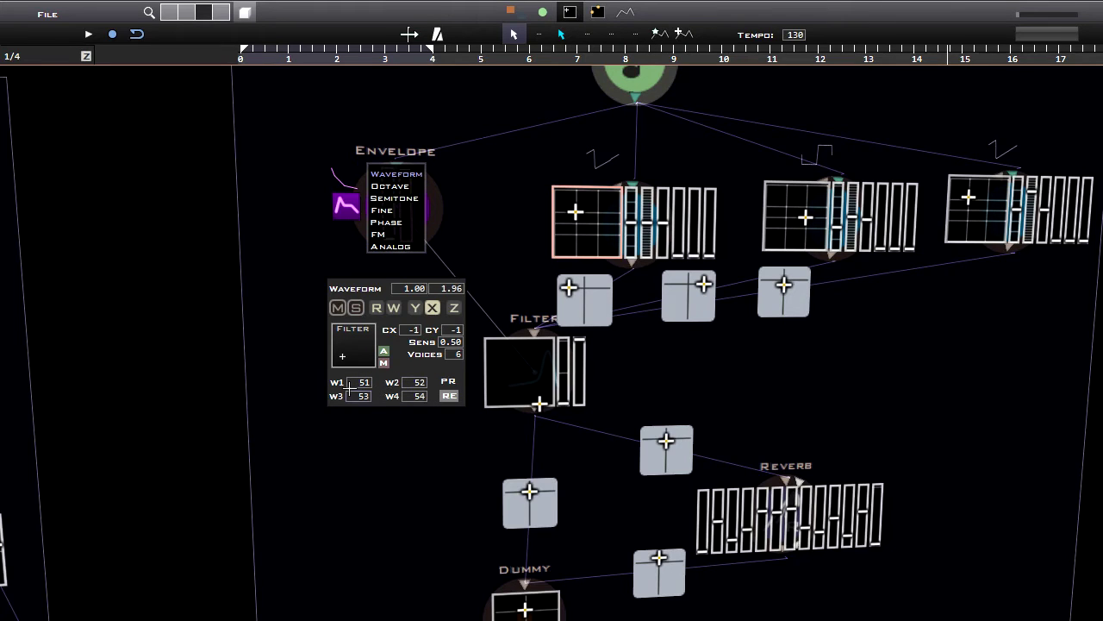
{"action": "middle_click_drag", "start_coordinate": [654, 366], "coordinate": [647, 290]}
{"action": "right_click", "coordinate": [503, 305]}
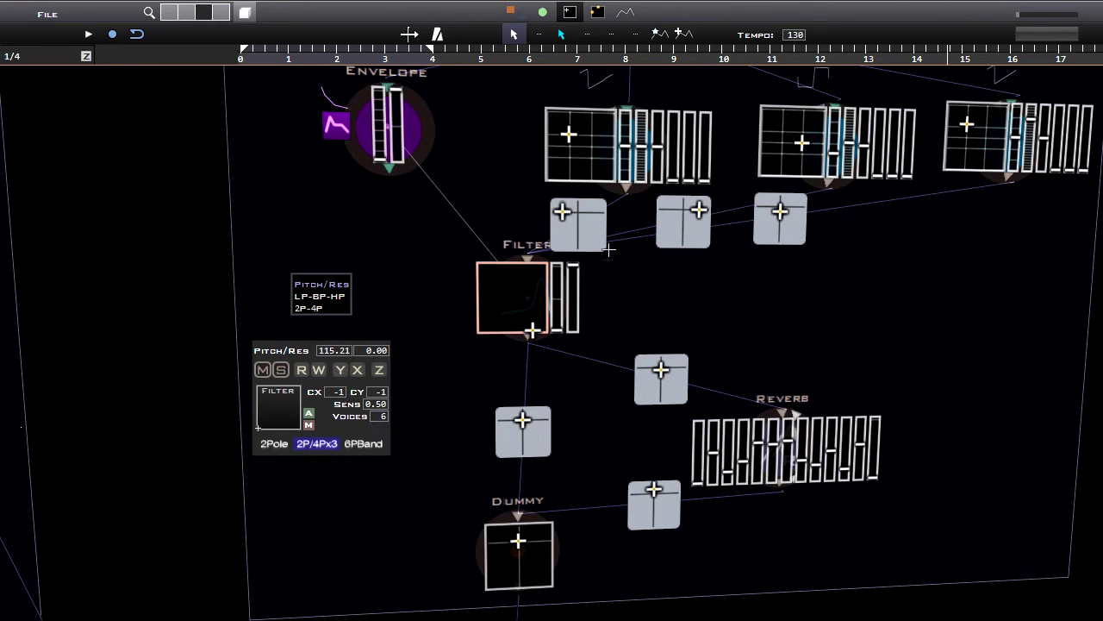
{"action": "middle_click_drag", "start_coordinate": [608, 259], "coordinate": [593, 353]}
{"action": "middle_click_drag", "start_coordinate": [558, 246], "coordinate": [540, 278]}
Set the Waveform of TranceLead's first Oscillator to 1.34 and 1.50 with its X and Y options off.
{"action": "left_click", "coordinate": [568, 269]}
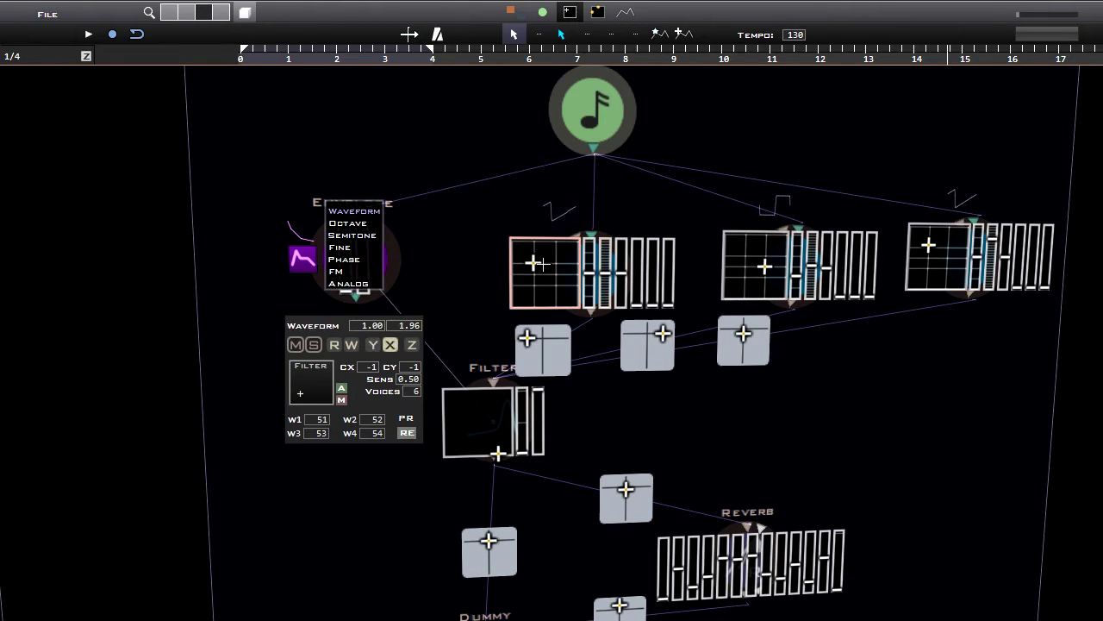
{"action": "mouse_move", "coordinate": [557, 272]}
{"action": "left_mouse_down"}
{"action": "mouse_move", "coordinate": [552, 298]}
{"action": "mouse_move", "coordinate": [593, 280]}
{"action": "mouse_move", "coordinate": [553, 276]}
{"action": "left_mouse_up"}
{"action": "left_click", "coordinate": [371, 346]}
{"action": "left_click_drag", "start_coordinate": [526, 277], "coordinate": [547, 301]}
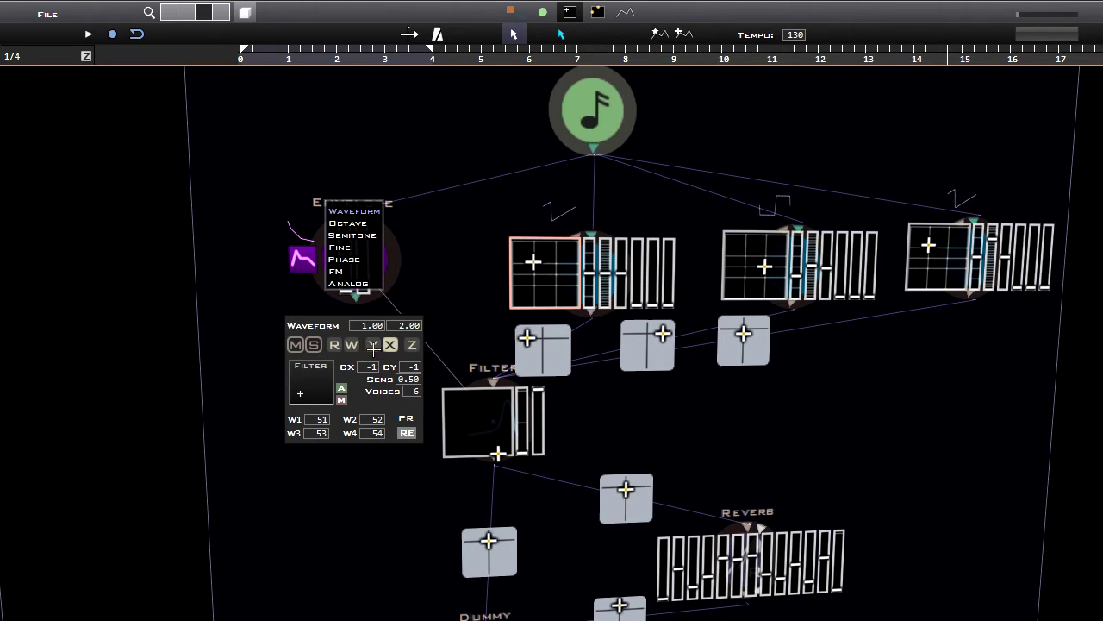
{"action": "left_click_drag", "start_coordinate": [543, 281], "coordinate": [556, 302]}
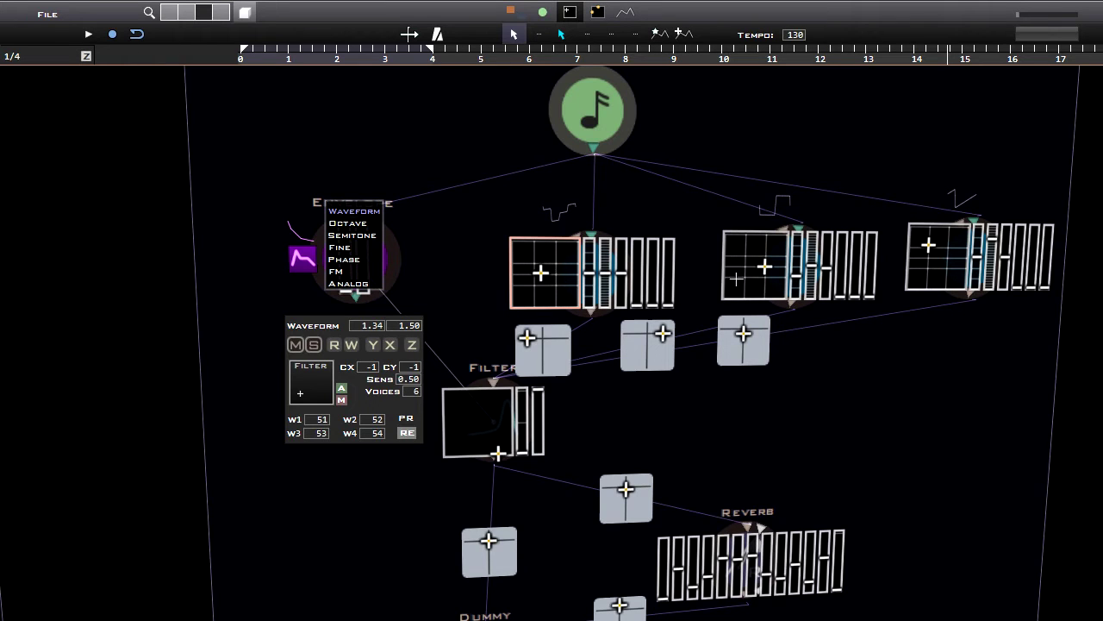
Move TranceLead's first Oscillator out of the group in node mode and delete its connection to the Filter.
{"action": "scroll", "coordinate": [683, 281], "scroll_direction": "down", "scroll_amount": 5}
{"action": "left_click_drag", "start_coordinate": [606, 309], "coordinate": [398, 266]}
{"action": "left_click_drag", "start_coordinate": [459, 282], "coordinate": [423, 369]}
{"action": "key", "text": "Delete"}
Place the detached Oscillator between TranceLead and Main Out and connect its output to Main Out's Equalizer.
{"action": "left_click_drag", "start_coordinate": [395, 268], "coordinate": [469, 514]}
{"action": "middle_click_drag", "start_coordinate": [469, 514], "coordinate": [475, 137]}
{"action": "left_click_drag", "start_coordinate": [475, 137], "coordinate": [506, 401]}
{"action": "middle_click_drag", "start_coordinate": [560, 459], "coordinate": [557, 276]}
{"action": "scroll", "coordinate": [556, 276], "scroll_direction": "up", "scroll_amount": 4}
{"action": "middle_click_drag", "start_coordinate": [431, 188], "coordinate": [487, 288]}
{"action": "left_click_drag", "start_coordinate": [449, 172], "coordinate": [497, 455]}
Delete the connection from TranceLead's Dummy to Main Out's Equalizer.
{"action": "scroll", "coordinate": [547, 208], "scroll_direction": "down", "scroll_amount": 4}
{"action": "middle_click_drag", "start_coordinate": [547, 209], "coordinate": [611, 315]}
{"action": "left_click_drag", "start_coordinate": [611, 302], "coordinate": [578, 262]}
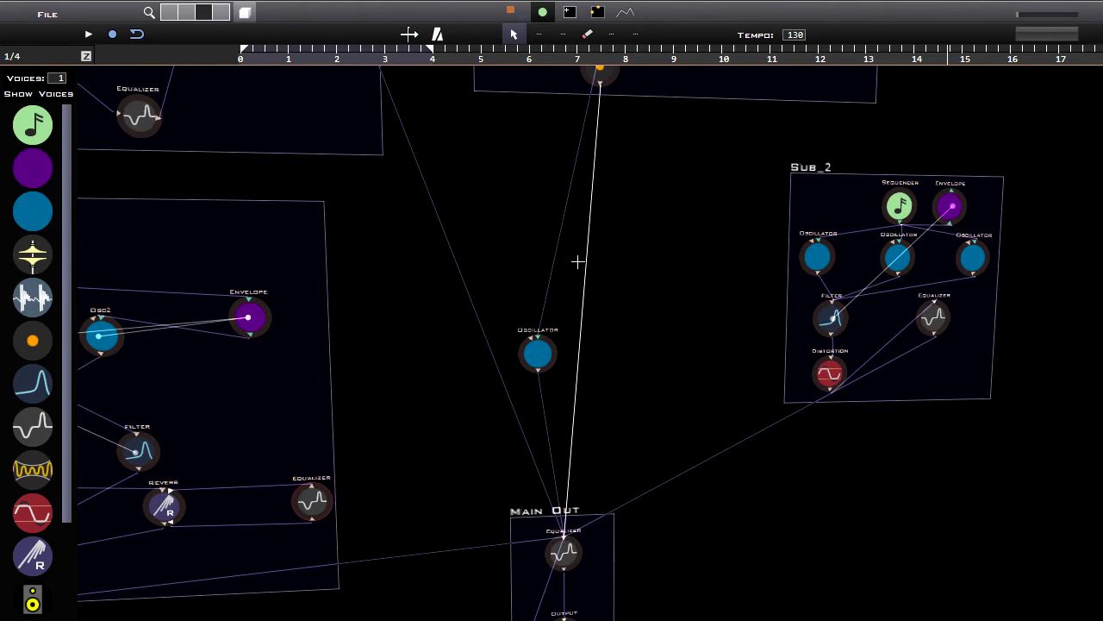
{"action": "scroll", "coordinate": [611, 377], "scroll_direction": "up", "scroll_amount": 5}
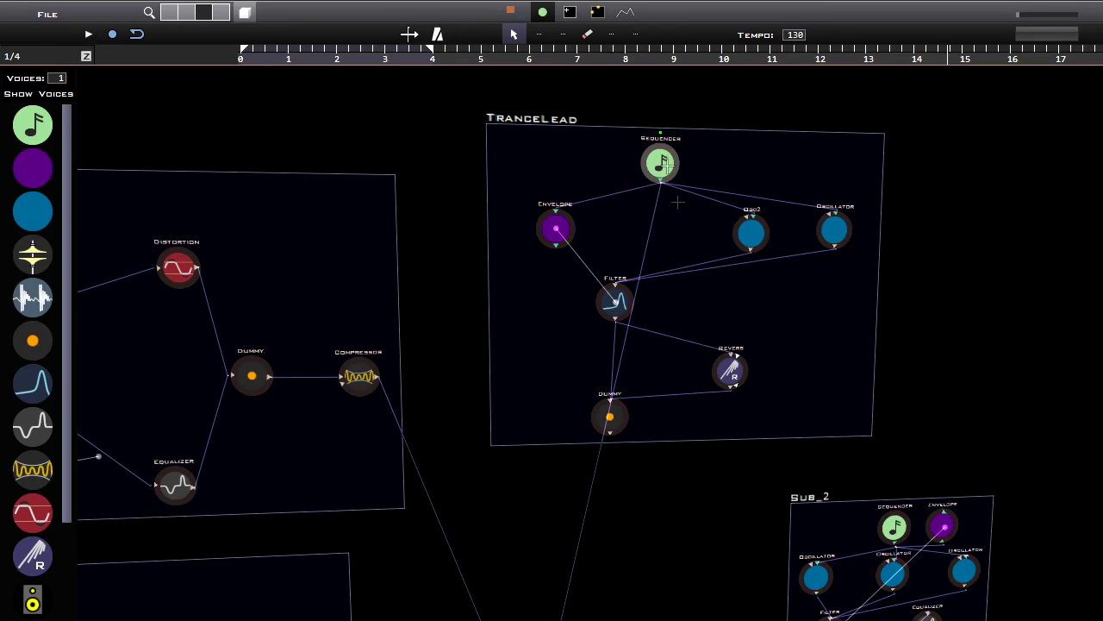
Set the detached Oscillator's Waveform to 1.03 and 1.44 in parameter mode.
{"action": "scroll", "coordinate": [677, 203], "scroll_direction": "down", "scroll_amount": 5}
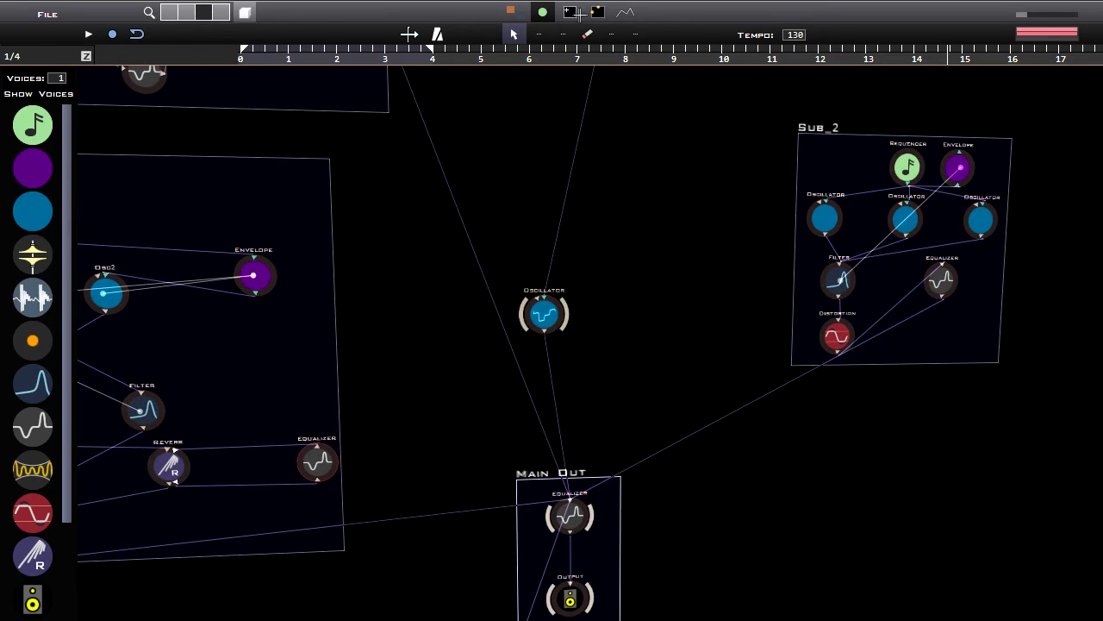
{"action": "left_click", "coordinate": [534, 342]}
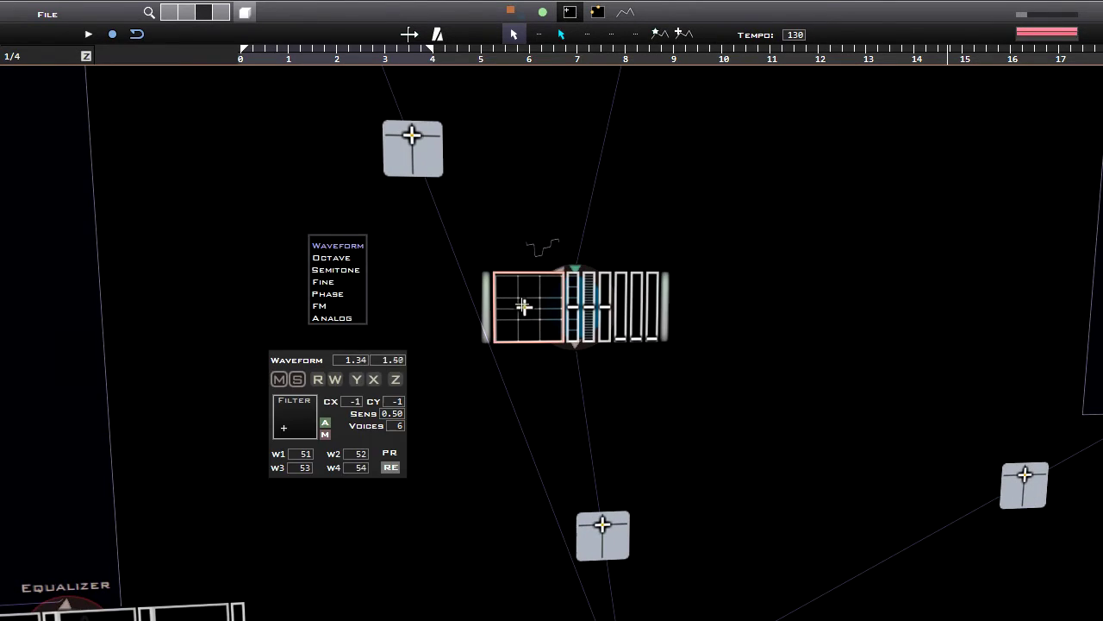
{"action": "left_click_drag", "start_coordinate": [534, 341], "coordinate": [545, 309]}
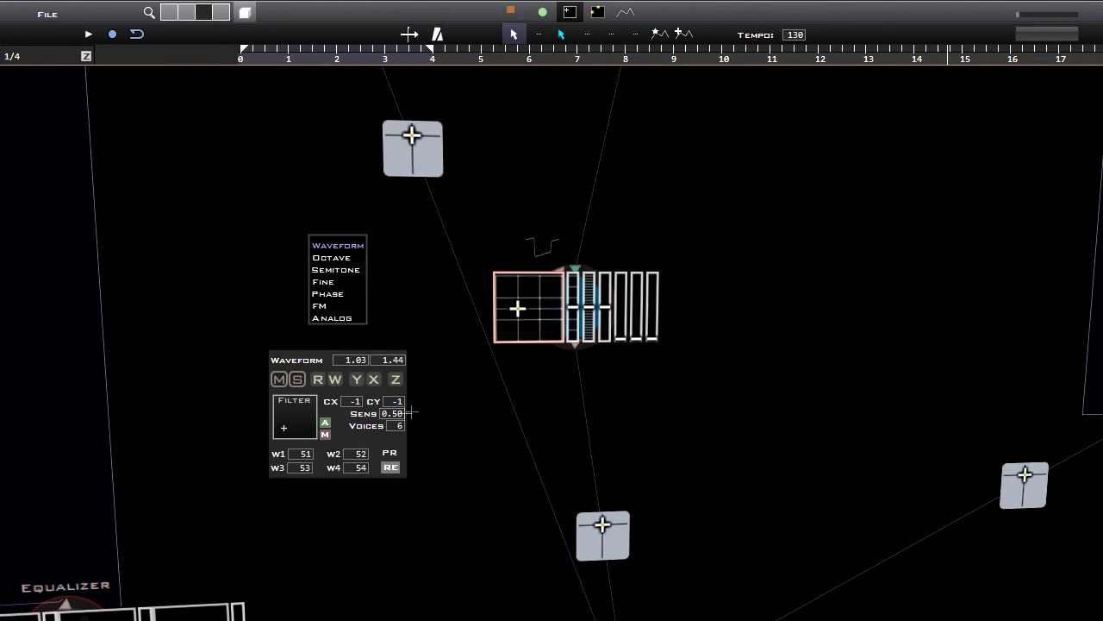
Toggle the Y and X options of the detached Oscillator's Waveform and lower its Octave.
{"action": "left_click", "coordinate": [356, 379]}
{"action": "left_click", "coordinate": [373, 379]}
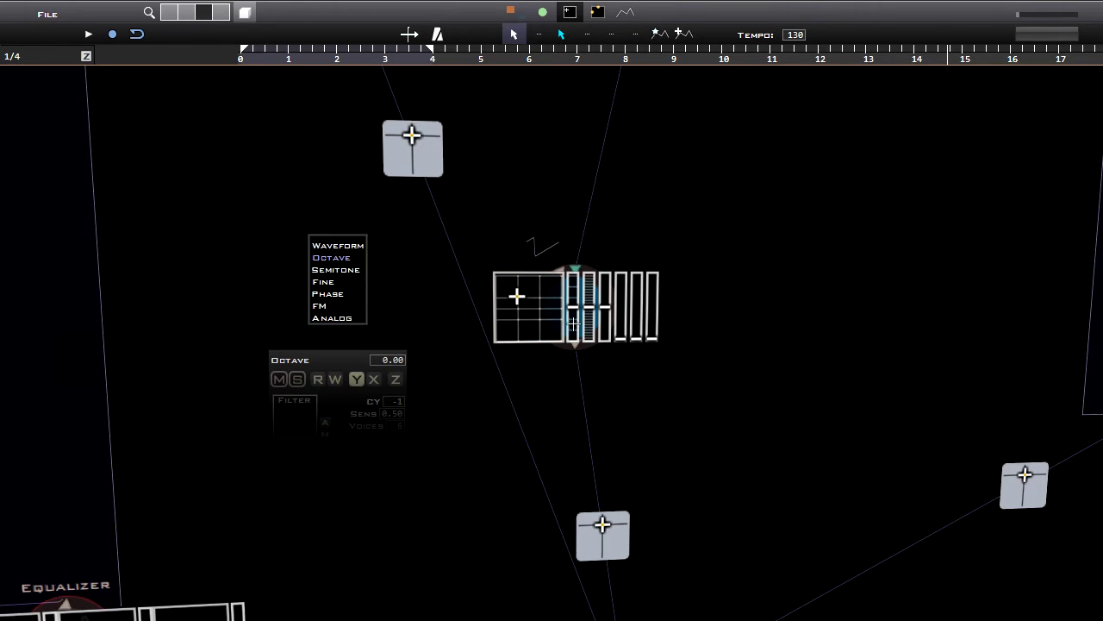
{"action": "mouse_move", "coordinate": [573, 315]}
{"action": "left_mouse_down"}
{"action": "mouse_move", "coordinate": [579, 365]}
{"action": "mouse_move", "coordinate": [574, 340]}
{"action": "mouse_move", "coordinate": [596, 345]}
{"action": "mouse_move", "coordinate": [593, 317]}
{"action": "left_mouse_up"}
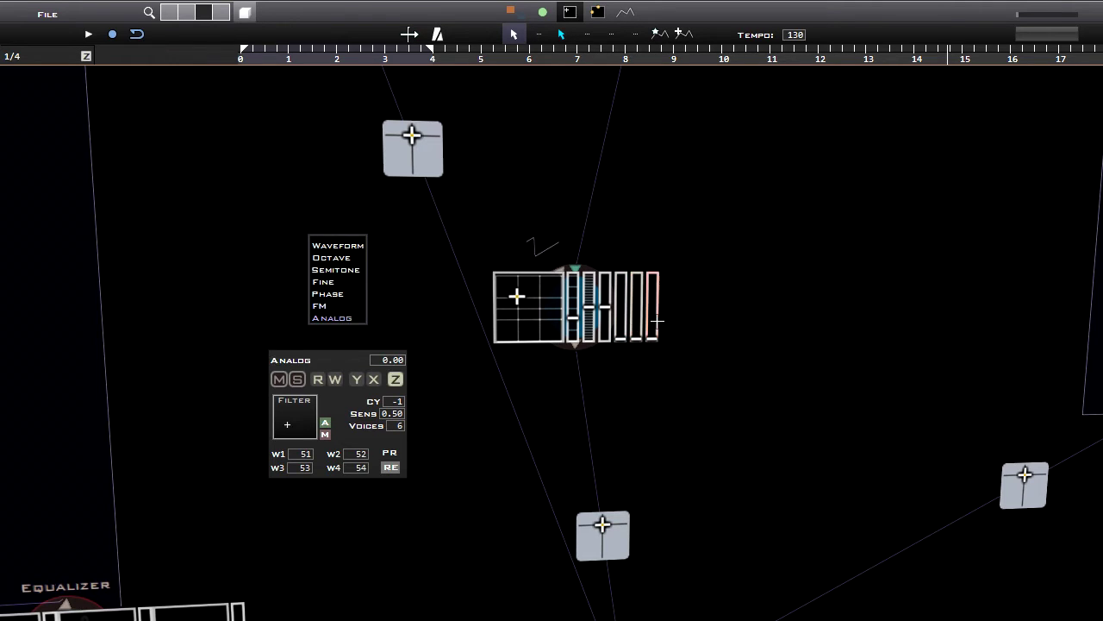
Raise the detached Oscillator's Octave and try a high Analog setting, returning Analog to 0.00.
{"action": "left_click_drag", "start_coordinate": [657, 322], "coordinate": [663, 213]}
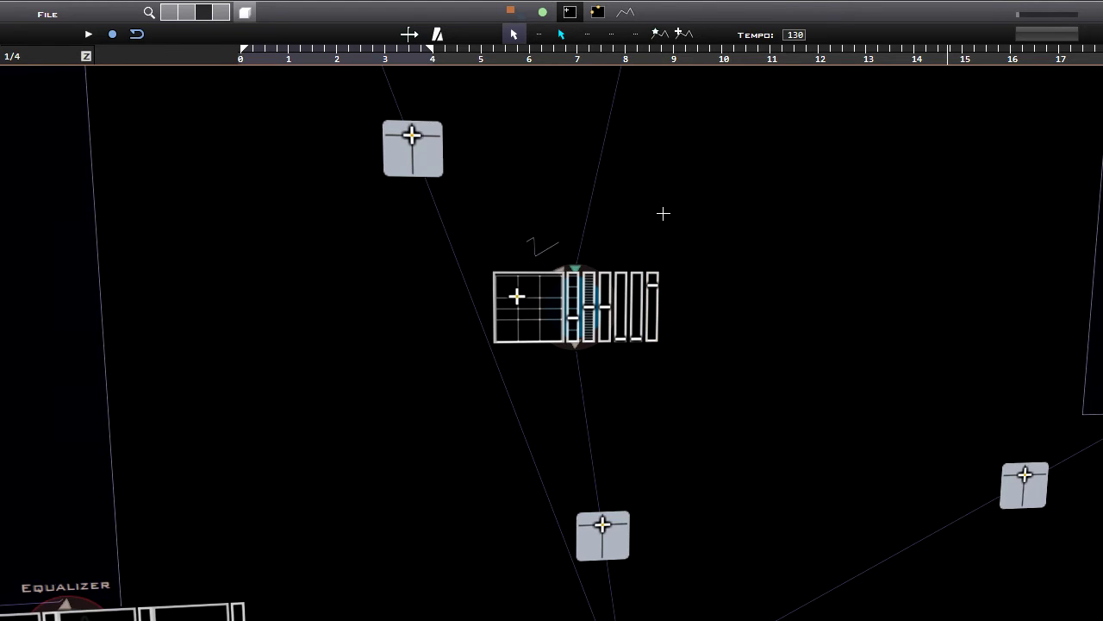
{"action": "mouse_move", "coordinate": [583, 280]}
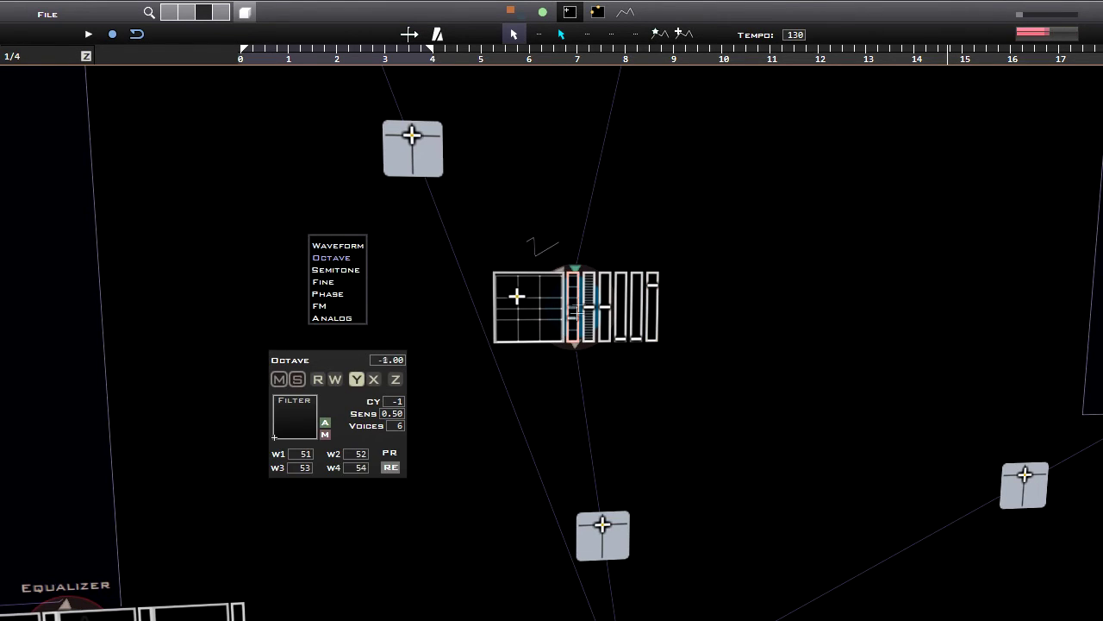
{"action": "left_click_drag", "start_coordinate": [654, 293], "coordinate": [698, 473]}
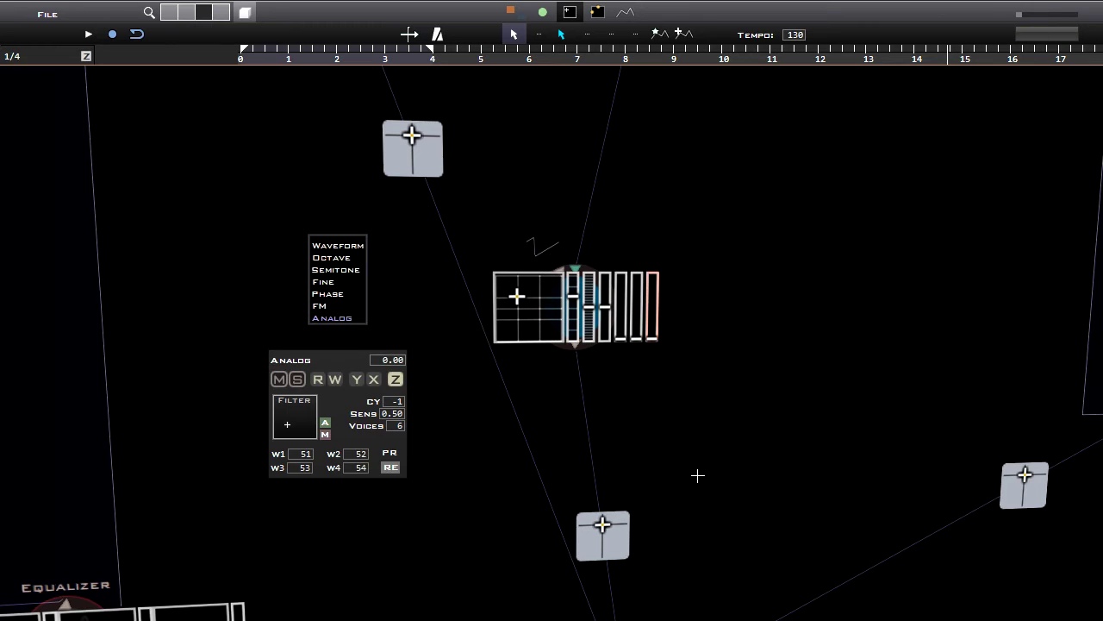
Move the detached Oscillator back into TranceLead, connecting its output to the Filter and removing its link to Main Out.
{"action": "key", "text": "F2"}
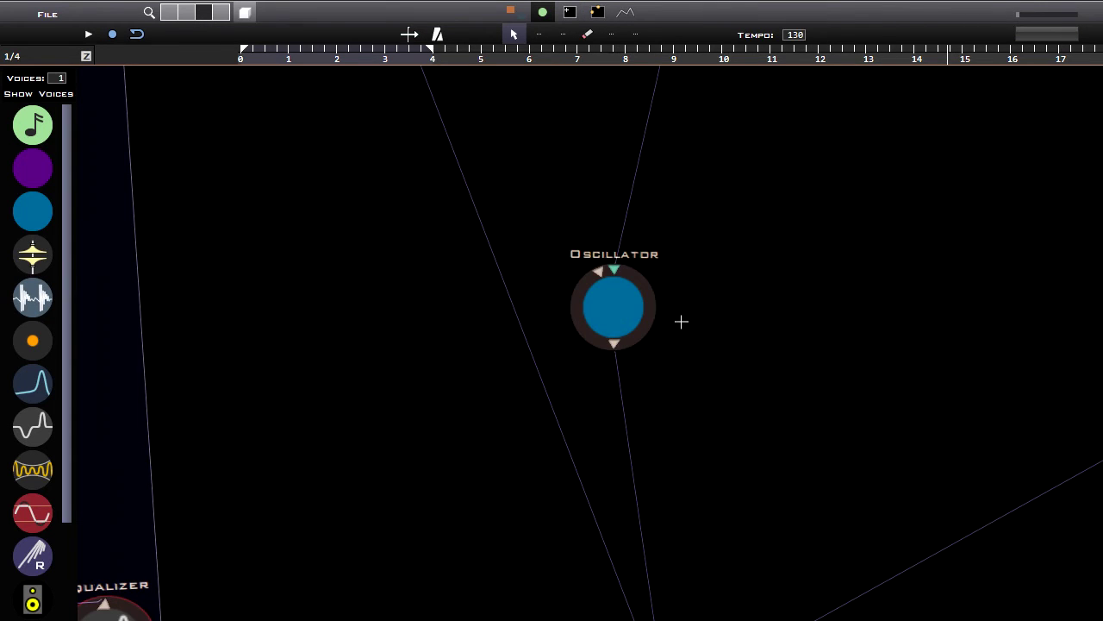
{"action": "scroll", "coordinate": [671, 354], "scroll_direction": "down", "scroll_amount": 5}
{"action": "left_click_drag", "start_coordinate": [595, 329], "coordinate": [591, 135]}
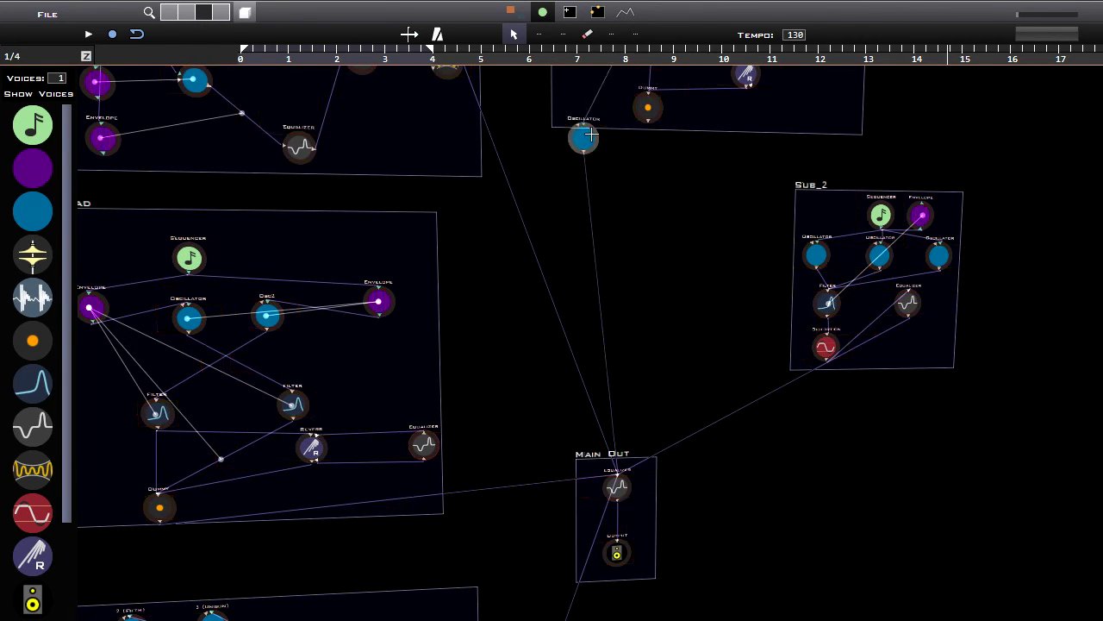
{"action": "middle_click_drag", "start_coordinate": [591, 135], "coordinate": [594, 403]}
{"action": "left_click_drag", "start_coordinate": [594, 403], "coordinate": [676, 230]}
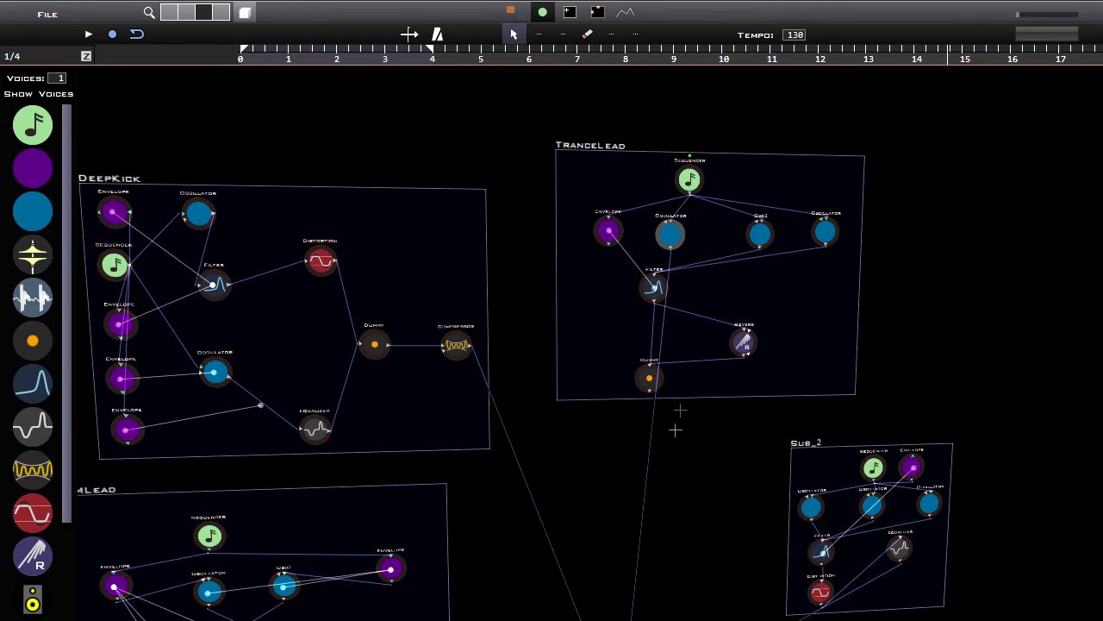
{"action": "left_click", "coordinate": [657, 467]}
{"action": "scroll", "coordinate": [616, 342], "scroll_direction": "up", "scroll_amount": 3}
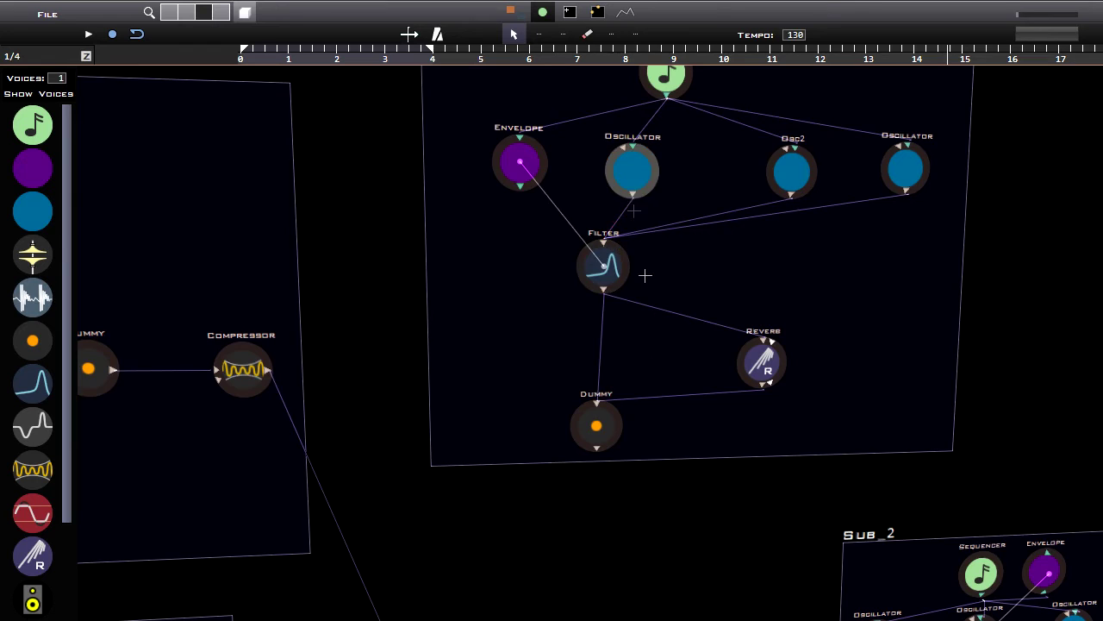
Connect the output of TranceLead's Dummy to the input of Main Out's Equalizer.
{"action": "middle_click_drag", "start_coordinate": [632, 207], "coordinate": [606, 101]}
{"action": "left_click_drag", "start_coordinate": [571, 348], "coordinate": [617, 423]}
{"action": "middle_click_drag", "start_coordinate": [636, 601], "coordinate": [643, 314]}
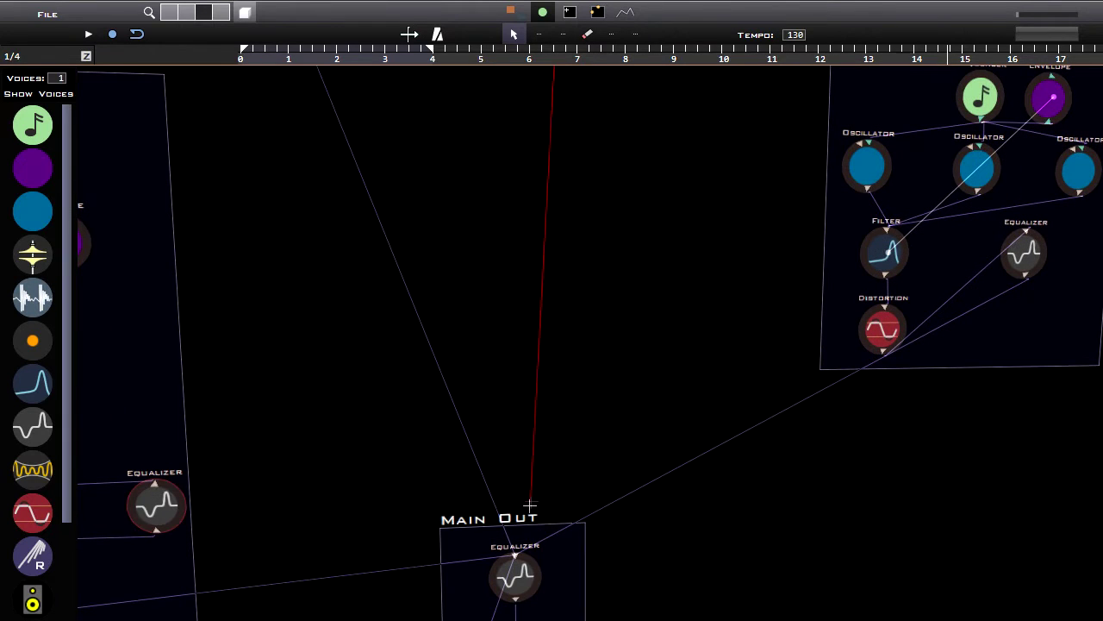
{"action": "left_click", "coordinate": [513, 557]}
Lower the volume of TranceLead's Filter-to-Dummy connection to 0.09 in parameter mode.
{"action": "middle_click_drag", "start_coordinate": [581, 255], "coordinate": [570, 582]}
{"action": "middle_click_drag", "start_coordinate": [543, 139], "coordinate": [583, 316]}
{"action": "key", "text": "3"}
{"action": "middle_click_drag", "start_coordinate": [594, 384], "coordinate": [663, 334]}
{"action": "scroll", "coordinate": [690, 374], "scroll_direction": "up", "scroll_amount": 3}
{"action": "left_click", "coordinate": [602, 354]}
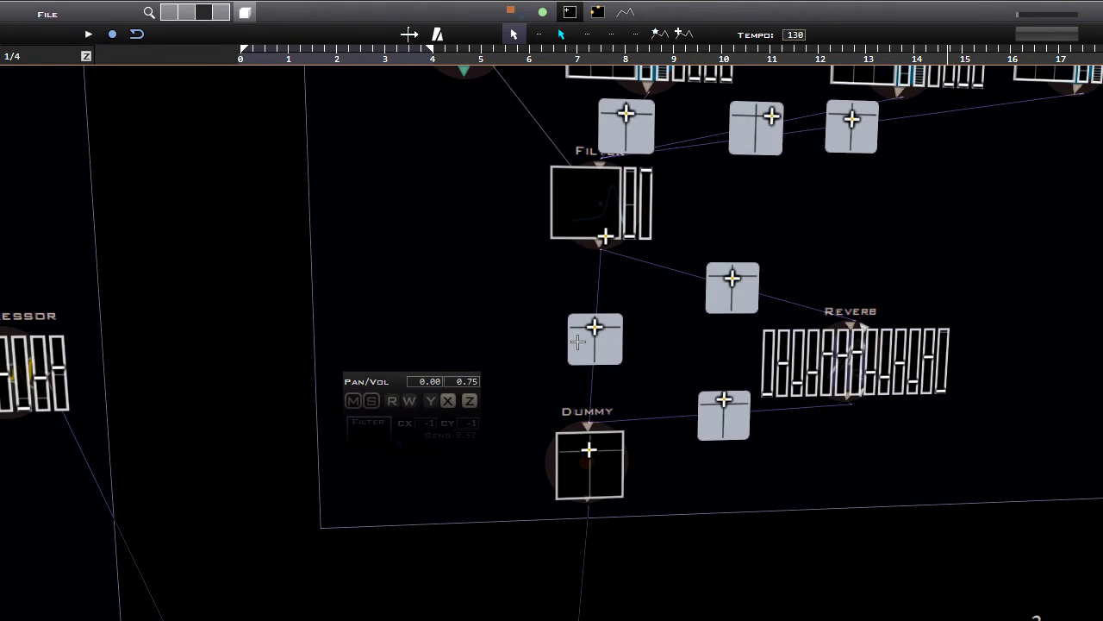
{"action": "left_click", "coordinate": [639, 232]}
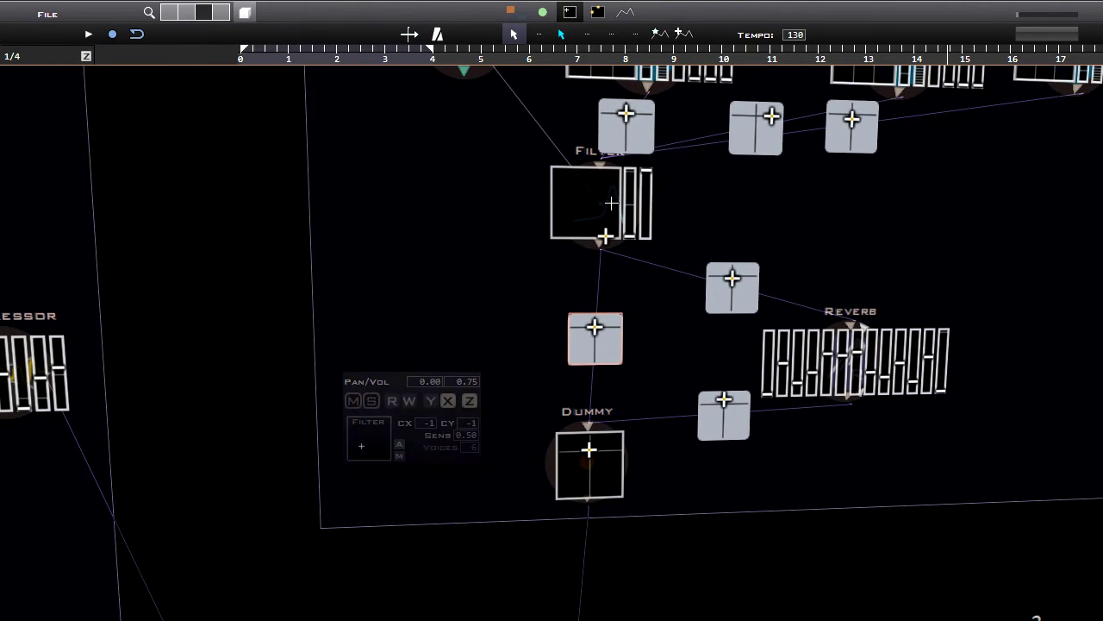
{"action": "left_click", "coordinate": [595, 360]}
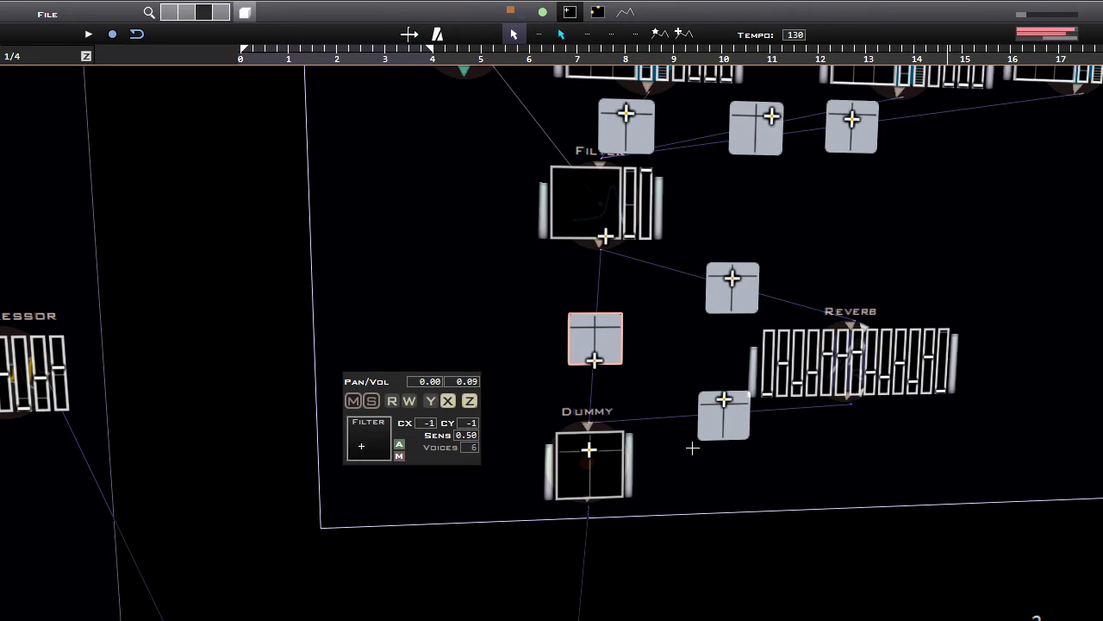
Lower the Reverb-to-Dummy connection's volume all the way and raise the Filter-to-Dummy connection's volume to 0.74.
{"action": "middle_click_drag", "start_coordinate": [687, 452], "coordinate": [688, 286]}
{"action": "middle_click_drag", "start_coordinate": [766, 253], "coordinate": [696, 273]}
{"action": "left_click_drag", "start_coordinate": [672, 277], "coordinate": [687, 507]}
{"action": "left_click_drag", "start_coordinate": [641, 284], "coordinate": [643, 323]}
{"action": "middle_click_drag", "start_coordinate": [505, 244], "coordinate": [566, 434]}
{"action": "left_click_drag", "start_coordinate": [582, 390], "coordinate": [587, 180]}
{"action": "left_click_drag", "start_coordinate": [583, 388], "coordinate": [574, 388]}
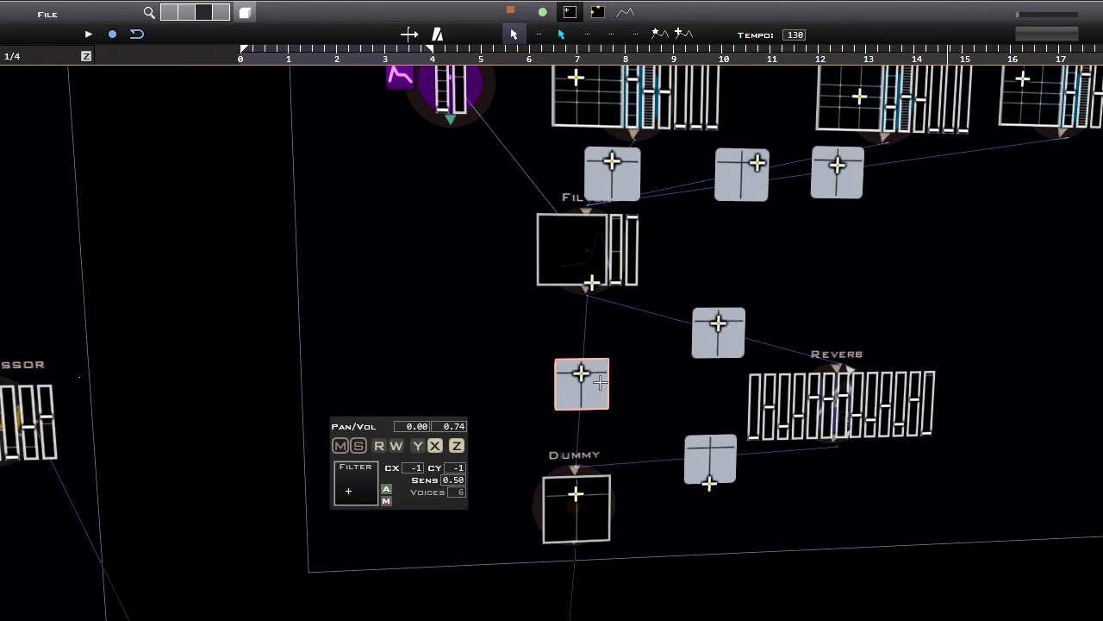
Toggle the X and Y options of the Filter-to-Dummy connection's Pan/Vol, moving its pan and volume point with different settings.
{"action": "left_click", "coordinate": [436, 446]}
{"action": "mouse_move", "coordinate": [581, 398]}
{"action": "left_mouse_down"}
{"action": "mouse_move", "coordinate": [631, 400]}
{"action": "mouse_move", "coordinate": [504, 412]}
{"action": "mouse_move", "coordinate": [636, 406]}
{"action": "mouse_move", "coordinate": [559, 403]}
{"action": "left_mouse_up"}
{"action": "left_click", "coordinate": [419, 445]}
{"action": "left_click", "coordinate": [436, 446]}
{"action": "left_click_drag", "start_coordinate": [591, 393], "coordinate": [604, 397]}
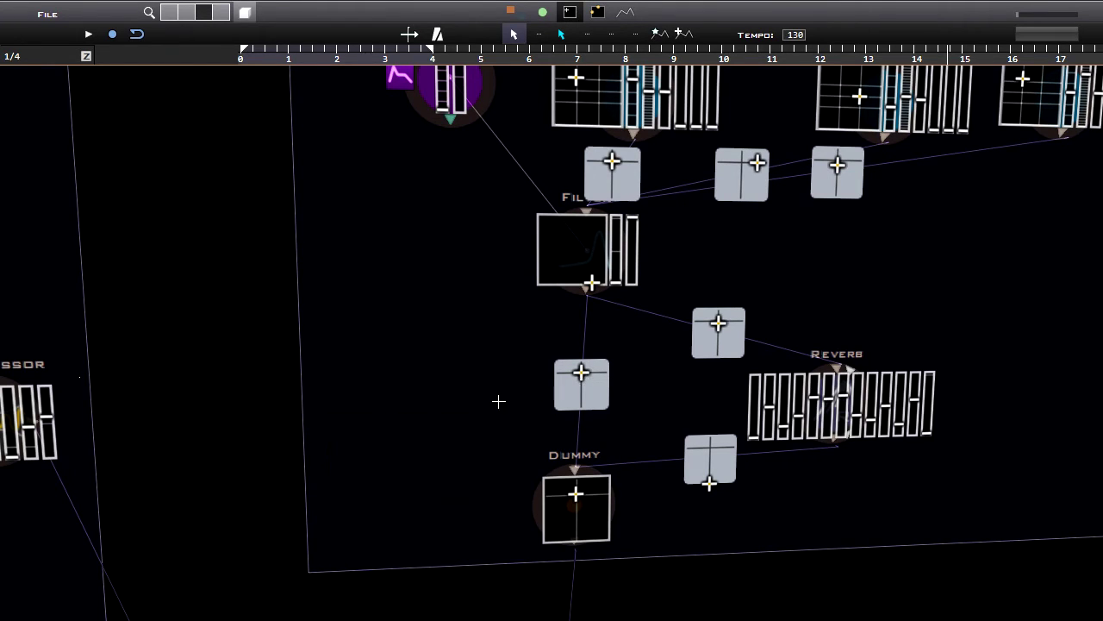
{"action": "left_click", "coordinate": [576, 381]}
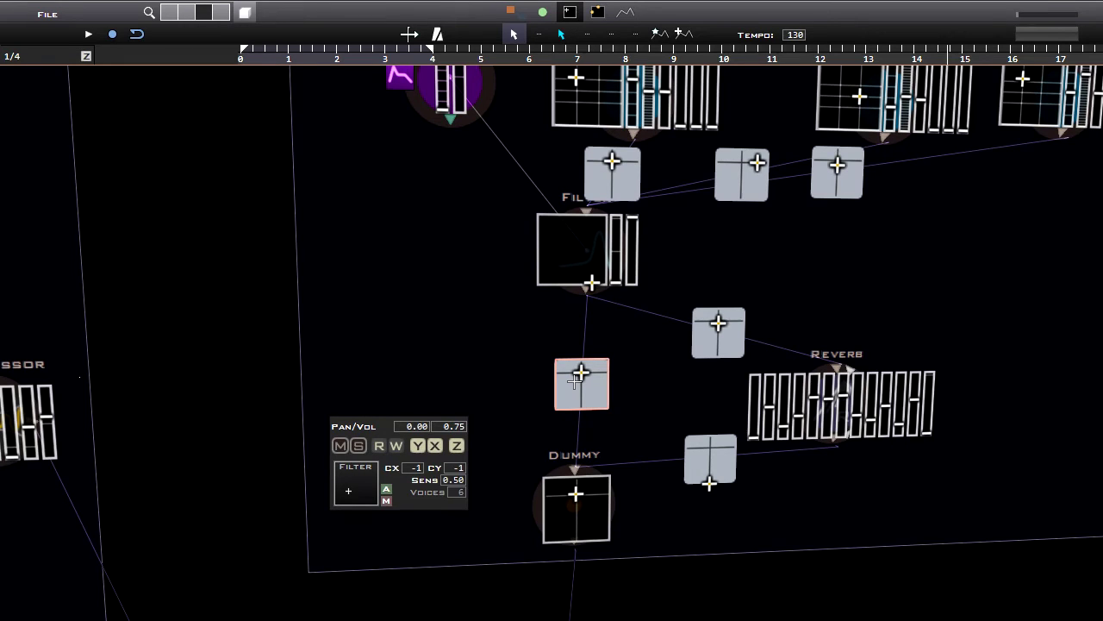
{"action": "left_click", "coordinate": [421, 447]}
{"action": "left_click", "coordinate": [433, 447]}
{"action": "mouse_move", "coordinate": [590, 400]}
{"action": "left_mouse_down"}
{"action": "mouse_move", "coordinate": [637, 404]}
{"action": "mouse_move", "coordinate": [546, 405]}
{"action": "mouse_move", "coordinate": [582, 406]}
{"action": "left_mouse_up"}
Set the Pitch of TranceLead's Filter to 113.75.
{"action": "scroll", "coordinate": [635, 408], "scroll_direction": "down", "scroll_amount": 3}
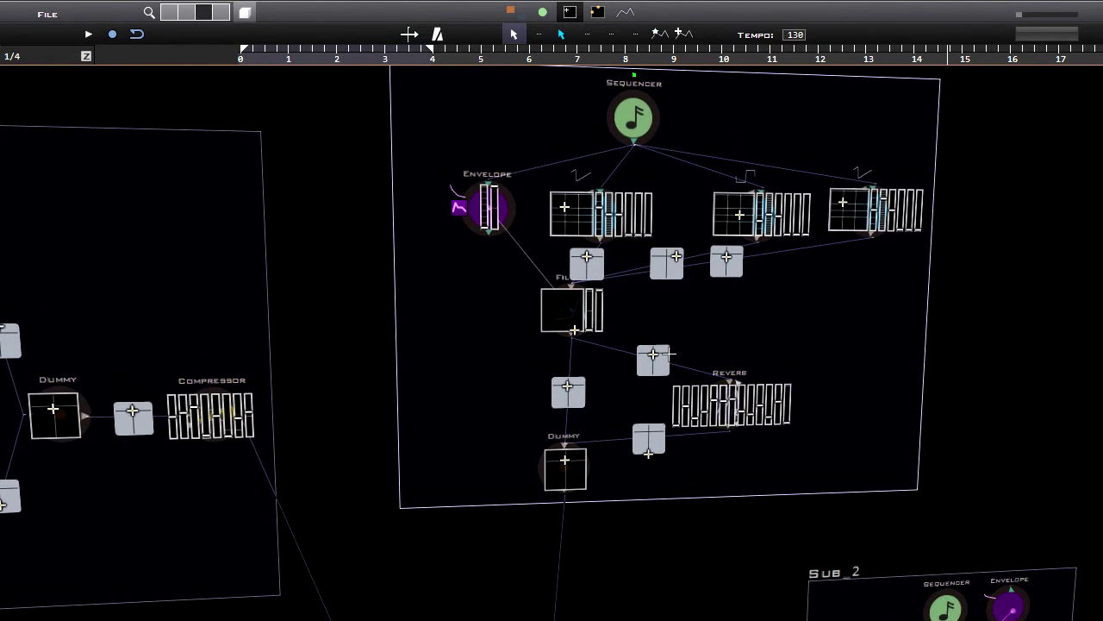
{"action": "mouse_move", "coordinate": [667, 353]}
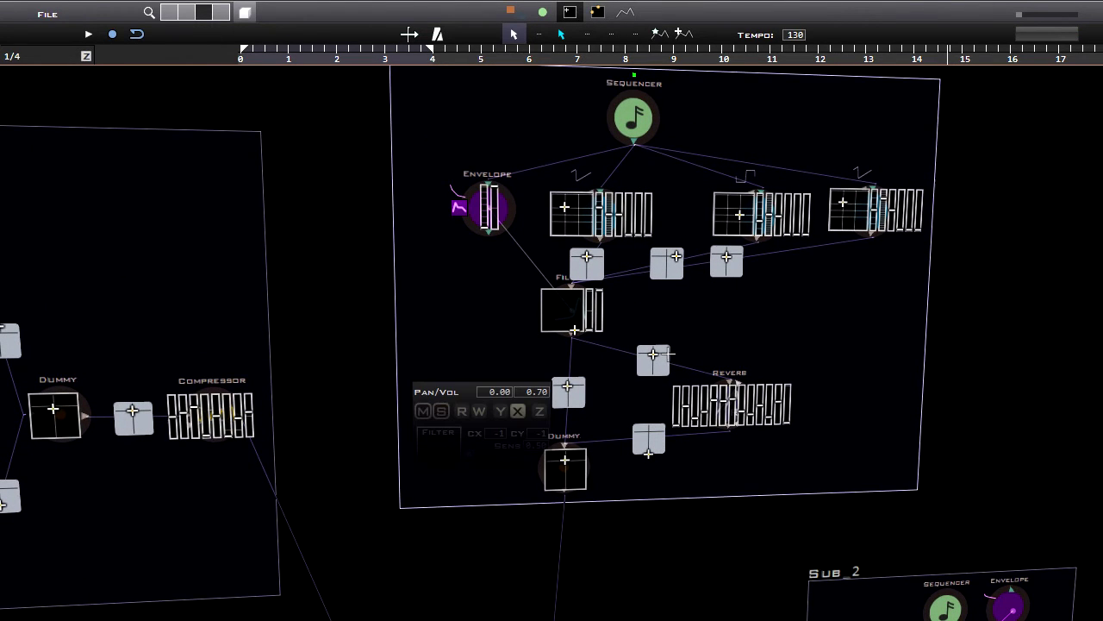
{"action": "scroll", "coordinate": [666, 354], "scroll_direction": "up", "scroll_amount": 3}
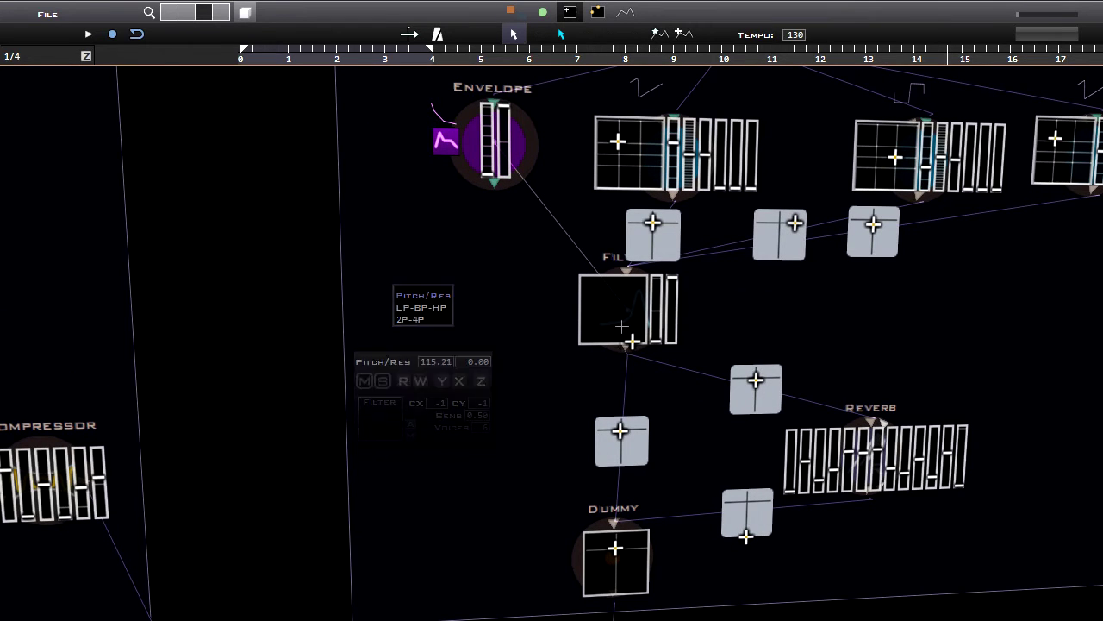
{"action": "left_click", "coordinate": [601, 309]}
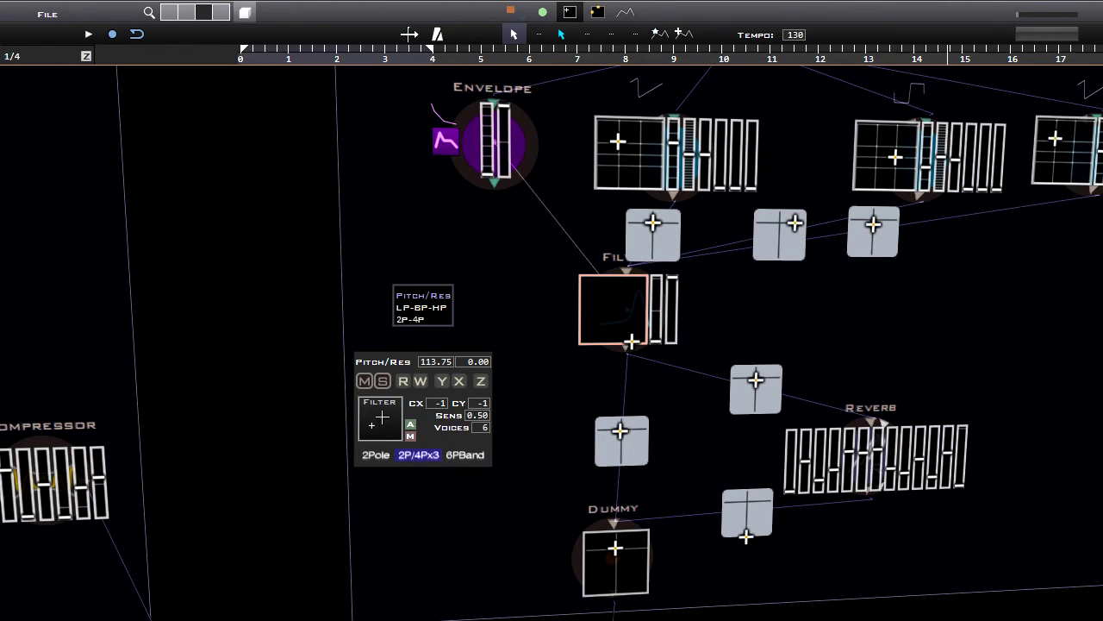
{"action": "left_click", "coordinate": [489, 265]}
Lower the Pitch of TranceLead's Filter to 90.42 and play a note from the Sequencer.
{"action": "middle_click_drag", "start_coordinate": [874, 298], "coordinate": [714, 367]}
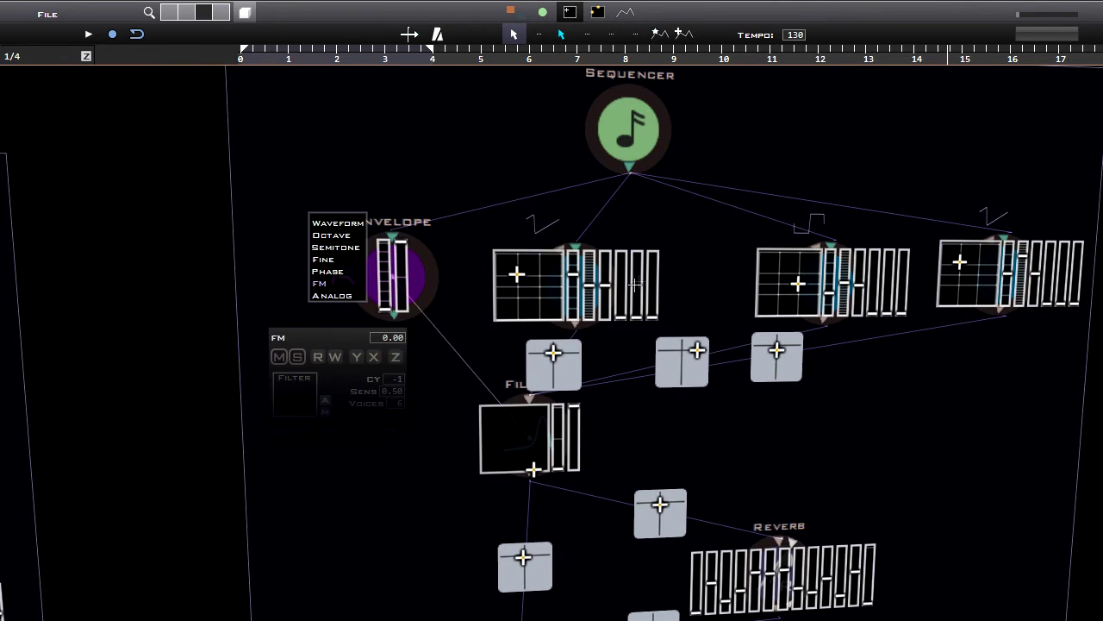
{"action": "middle_click_drag", "start_coordinate": [561, 162], "coordinate": [577, 205]}
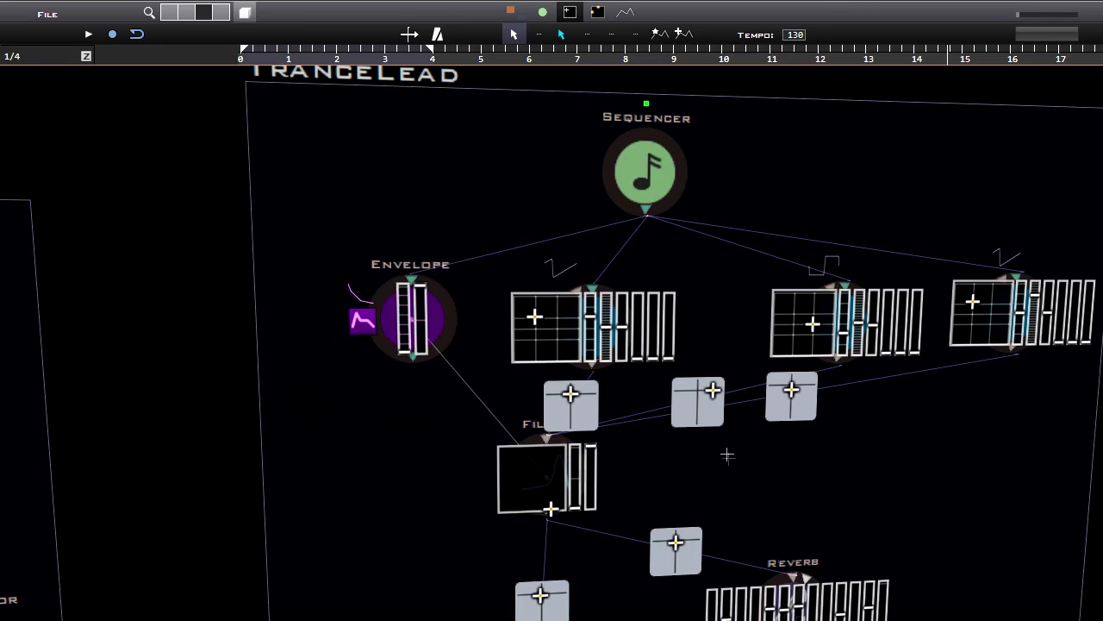
{"action": "scroll", "coordinate": [726, 455], "scroll_direction": "down", "scroll_amount": 5}
{"action": "scroll", "coordinate": [614, 343], "scroll_direction": "up", "scroll_amount": 2}
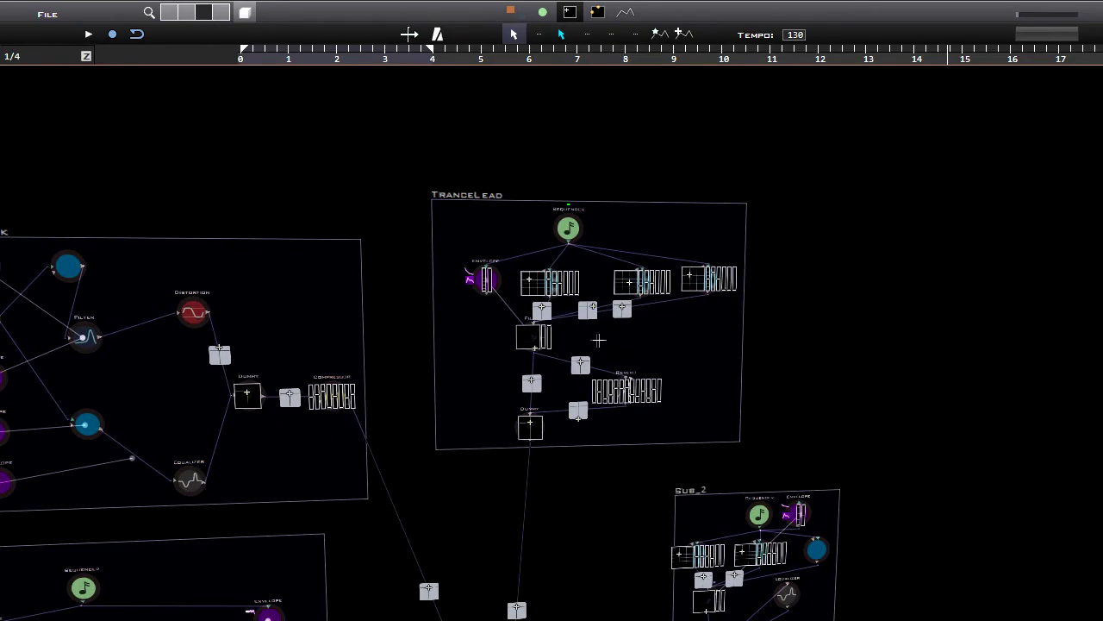
{"action": "scroll", "coordinate": [591, 341], "scroll_direction": "up", "scroll_amount": 3}
{"action": "mouse_move", "coordinate": [521, 379]}
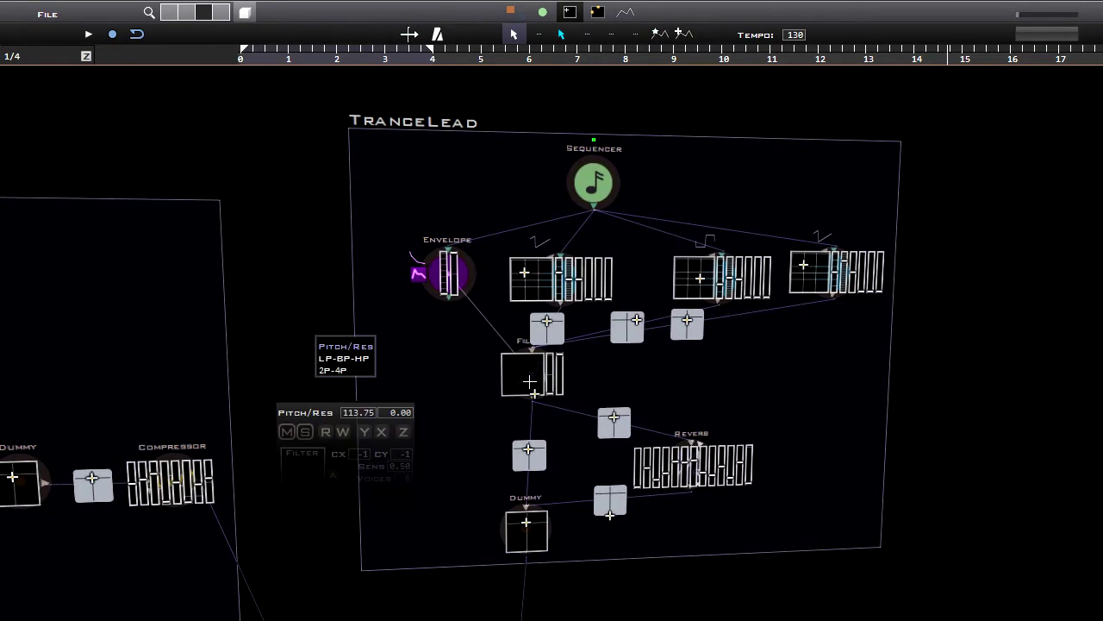
{"action": "left_click_drag", "start_coordinate": [509, 391], "coordinate": [518, 393]}
{"action": "left_click", "coordinate": [580, 187]}
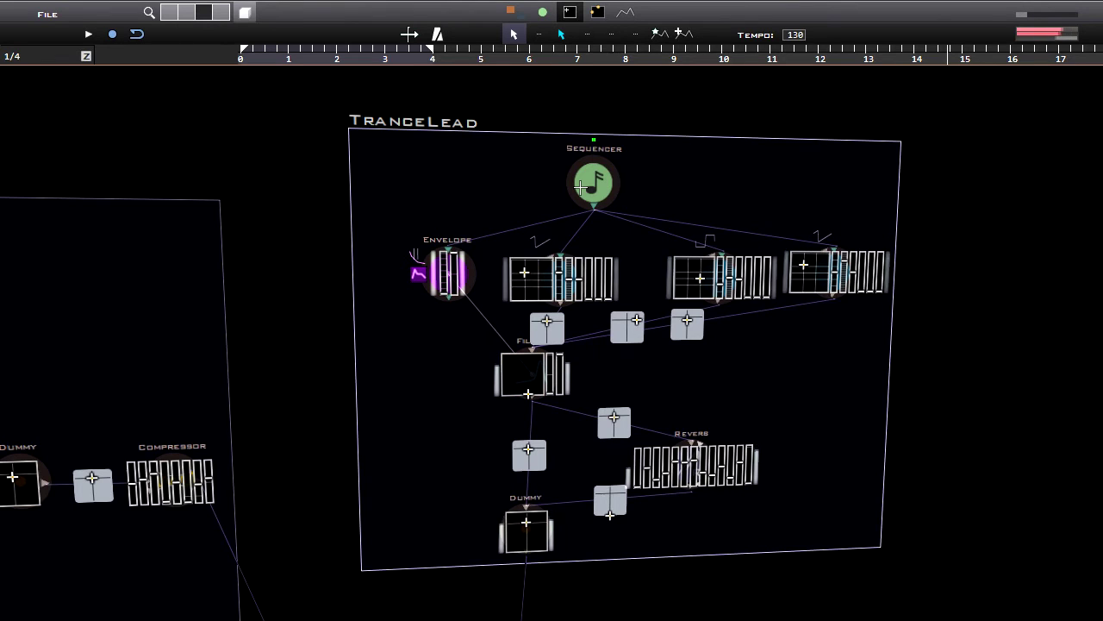
{"action": "scroll", "coordinate": [550, 344], "scroll_direction": "up", "scroll_amount": 2}
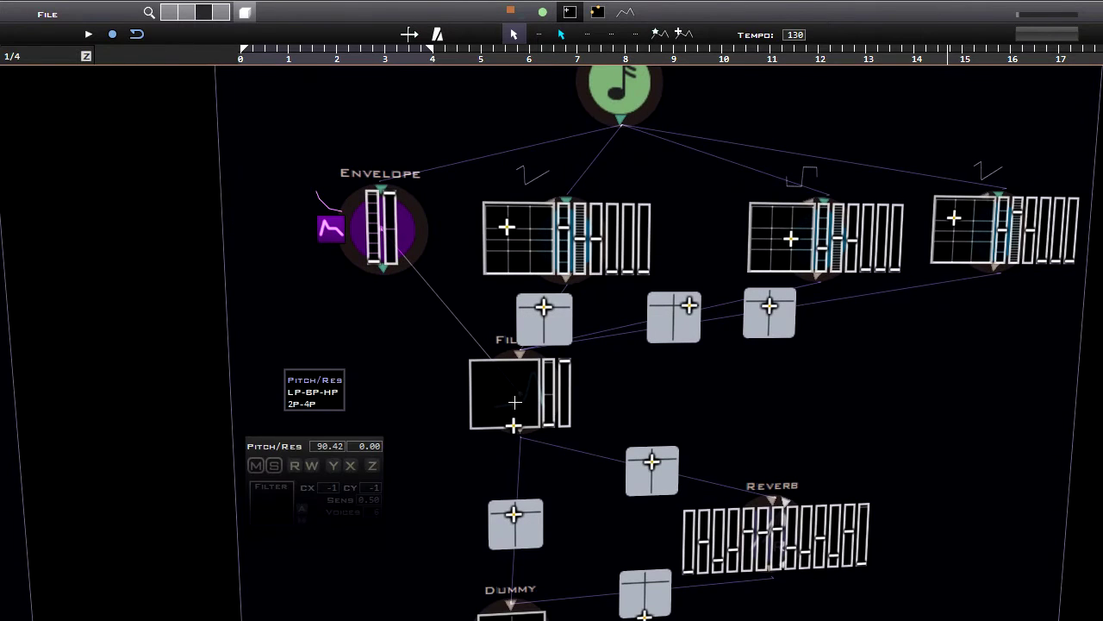
Examine the curve of TranceLead's Envelope in the Envelope Editor and close the editor.
{"action": "left_click", "coordinate": [541, 12]}
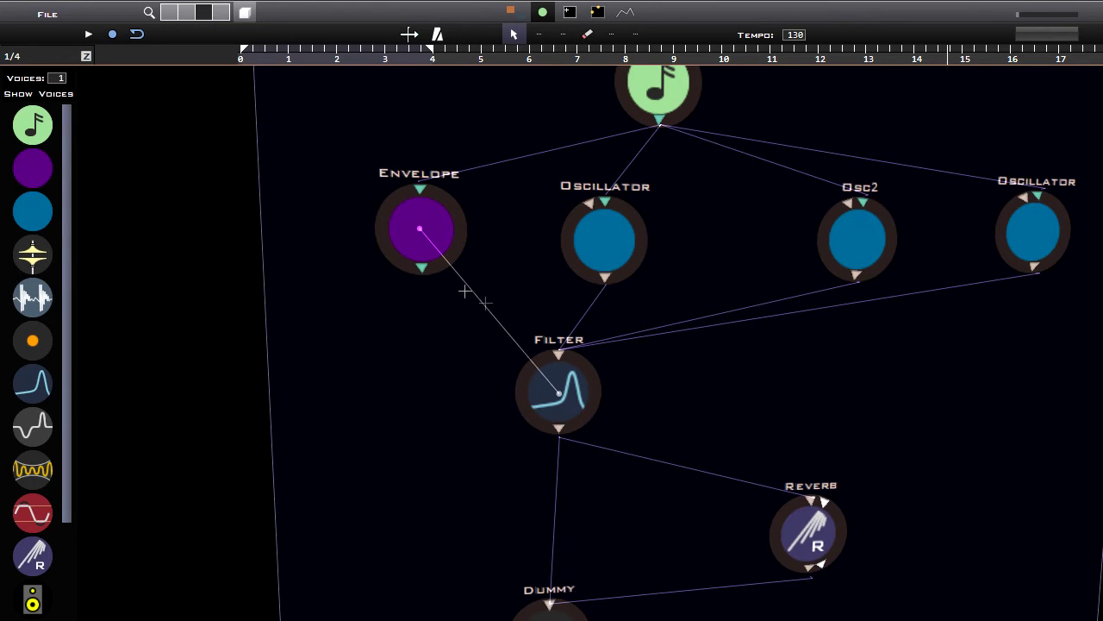
{"action": "middle_click_drag", "start_coordinate": [492, 297], "coordinate": [710, 407]}
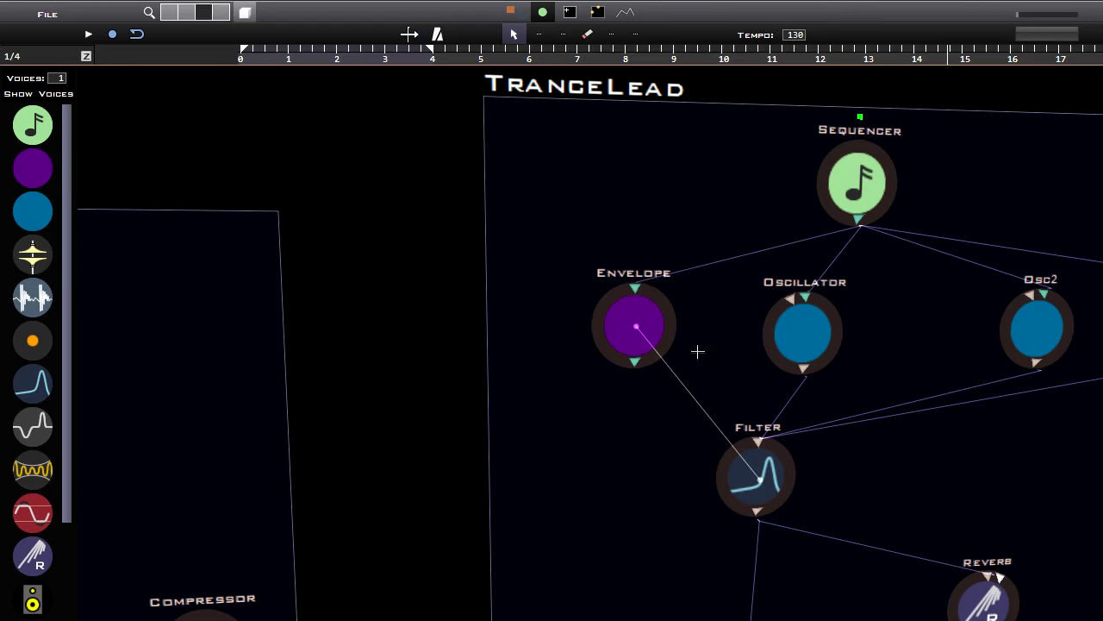
{"action": "double_click", "coordinate": [613, 318]}
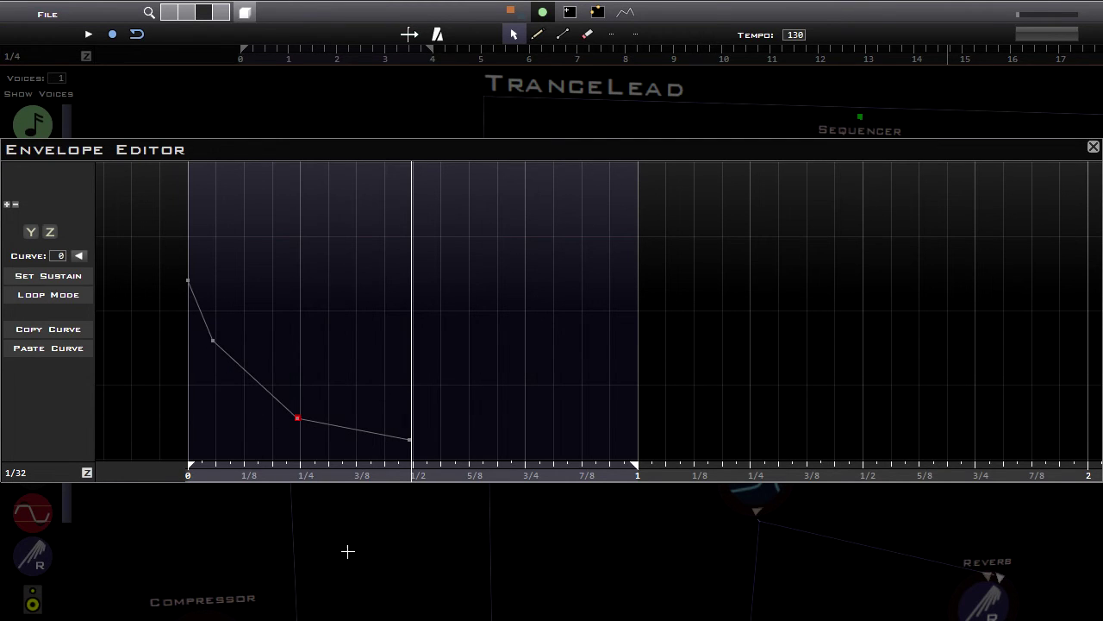
{"action": "left_click", "coordinate": [400, 555]}
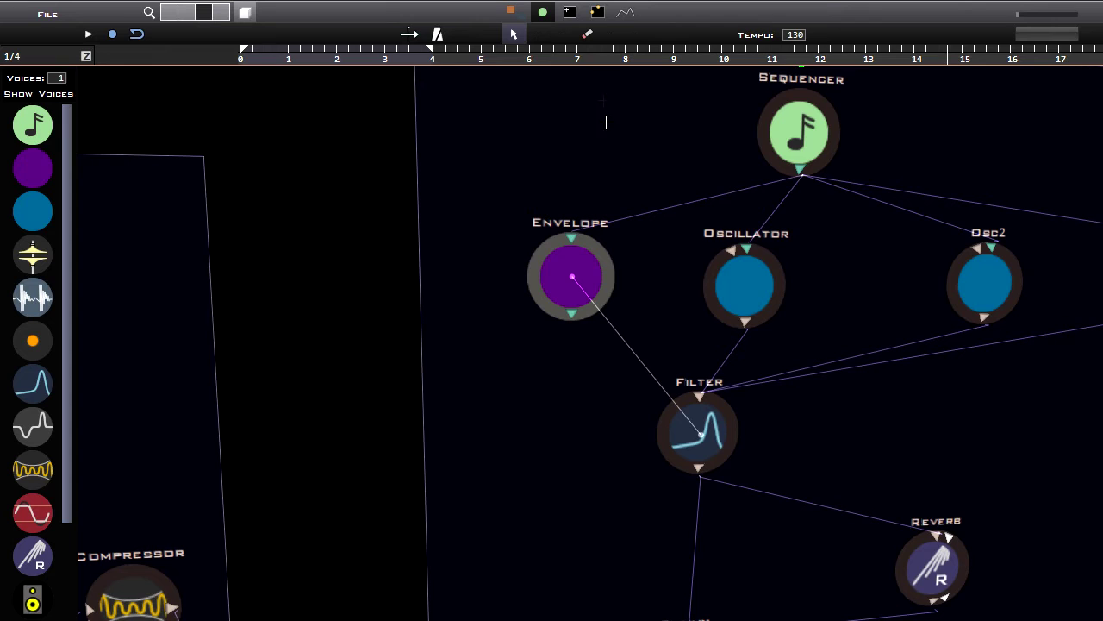
Delete the modulation connection from TranceLead's Envelope to the Filter's Pitch in modulation mode.
{"action": "left_click", "coordinate": [598, 13]}
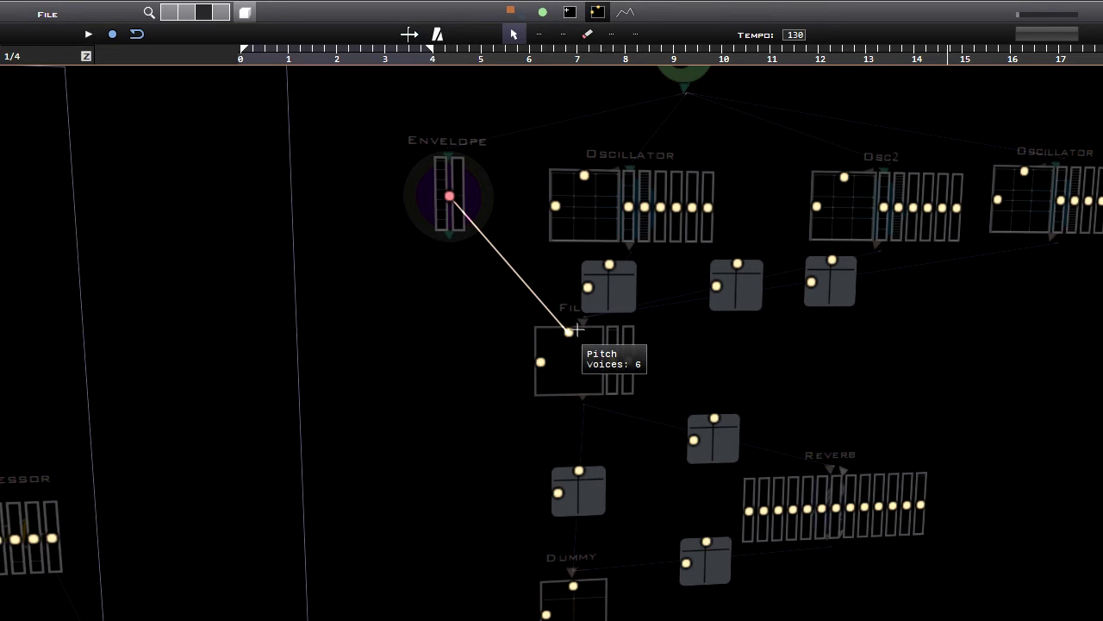
{"action": "left_click", "coordinate": [569, 331]}
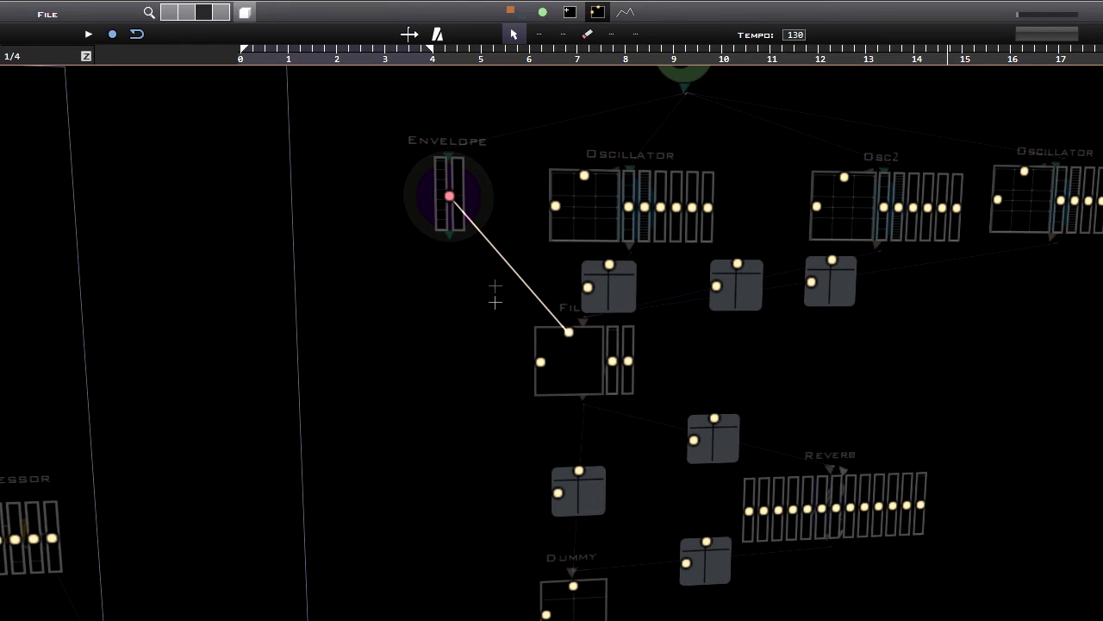
{"action": "middle_click_drag", "start_coordinate": [495, 302], "coordinate": [607, 375]}
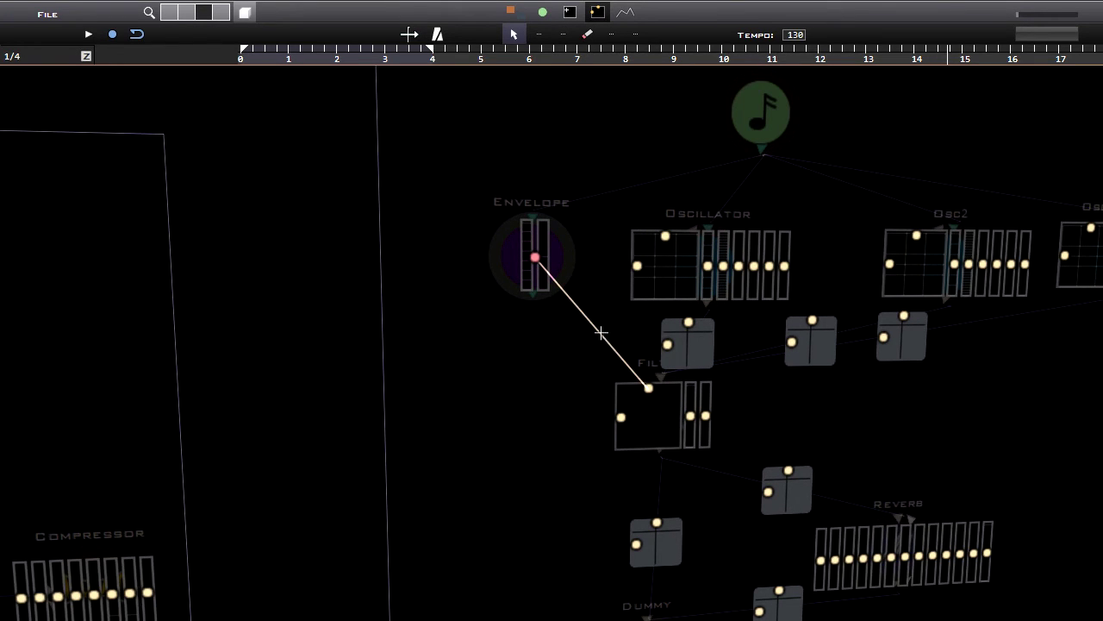
{"action": "key", "text": "Delete"}
Play a note from TranceLead's Sequencer and set the Filter's Pitch to 100.63 in parameter mode.
{"action": "key", "text": "F2"}
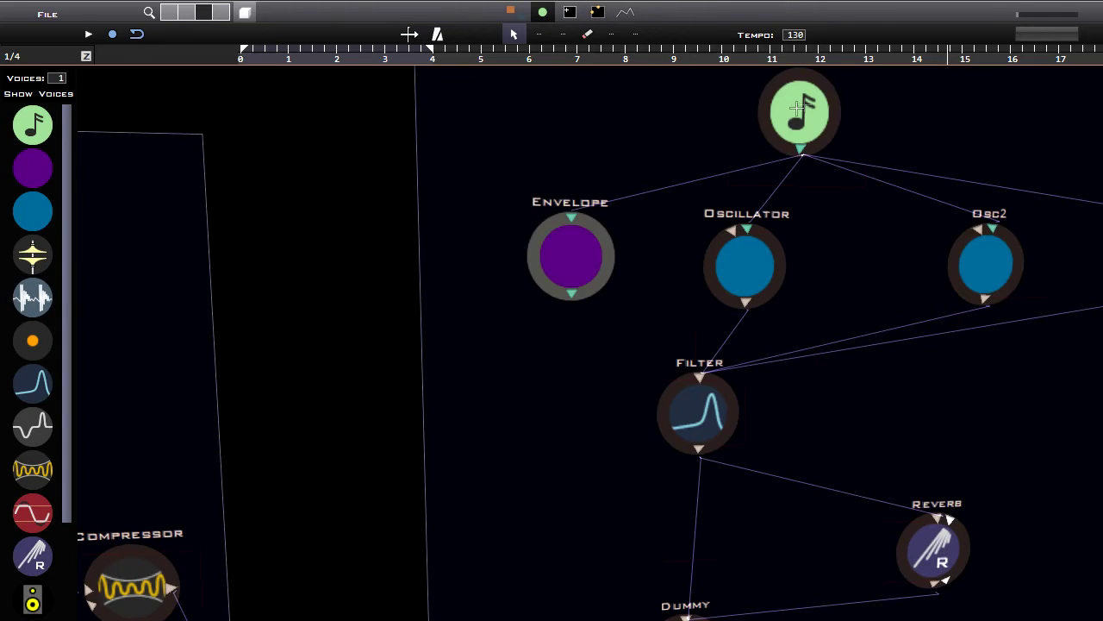
{"action": "left_click", "coordinate": [805, 105]}
{"action": "key", "text": "F3"}
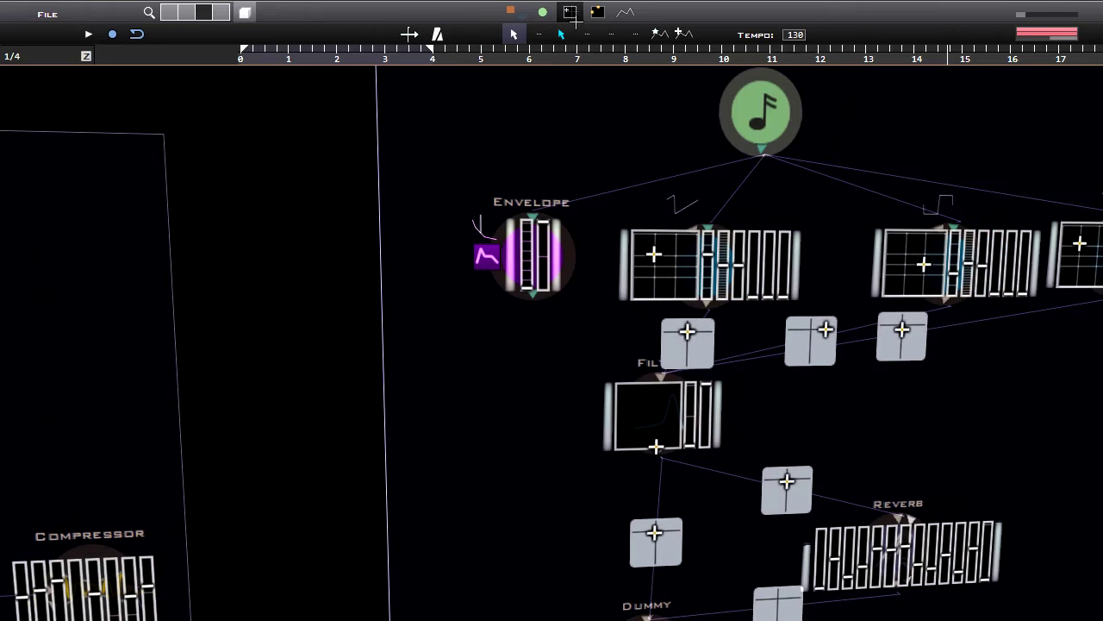
{"action": "left_click_drag", "start_coordinate": [662, 387], "coordinate": [684, 414]}
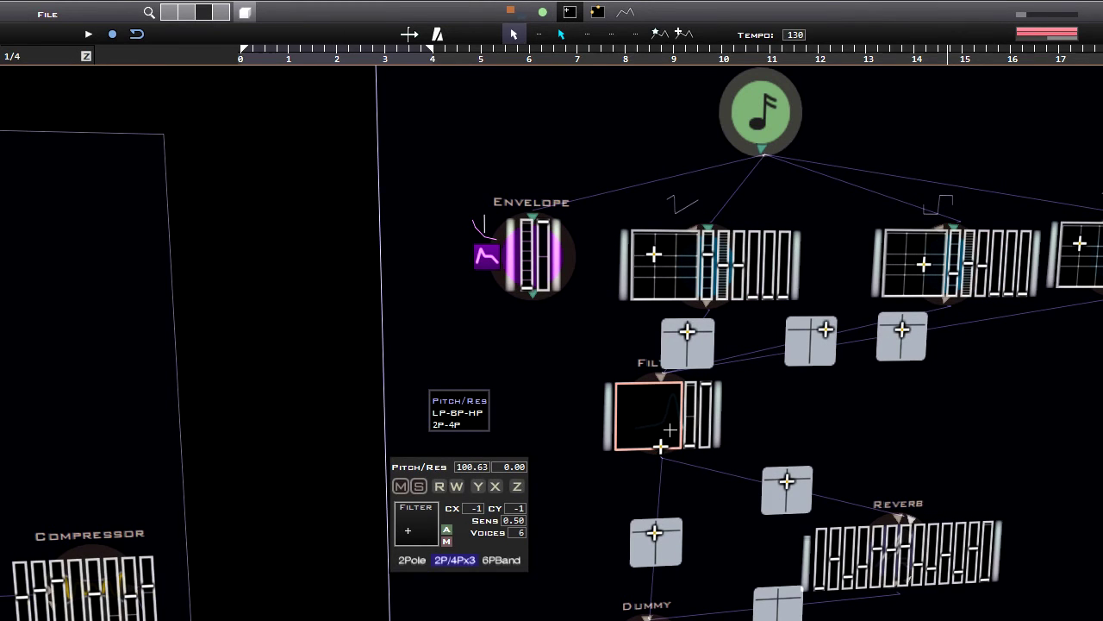
Reconnect TranceLead's Envelope to the Filter's Pitch in modulation mode.
{"action": "left_click", "coordinate": [597, 12]}
{"action": "left_click", "coordinate": [534, 257]}
{"action": "left_click", "coordinate": [648, 387]}
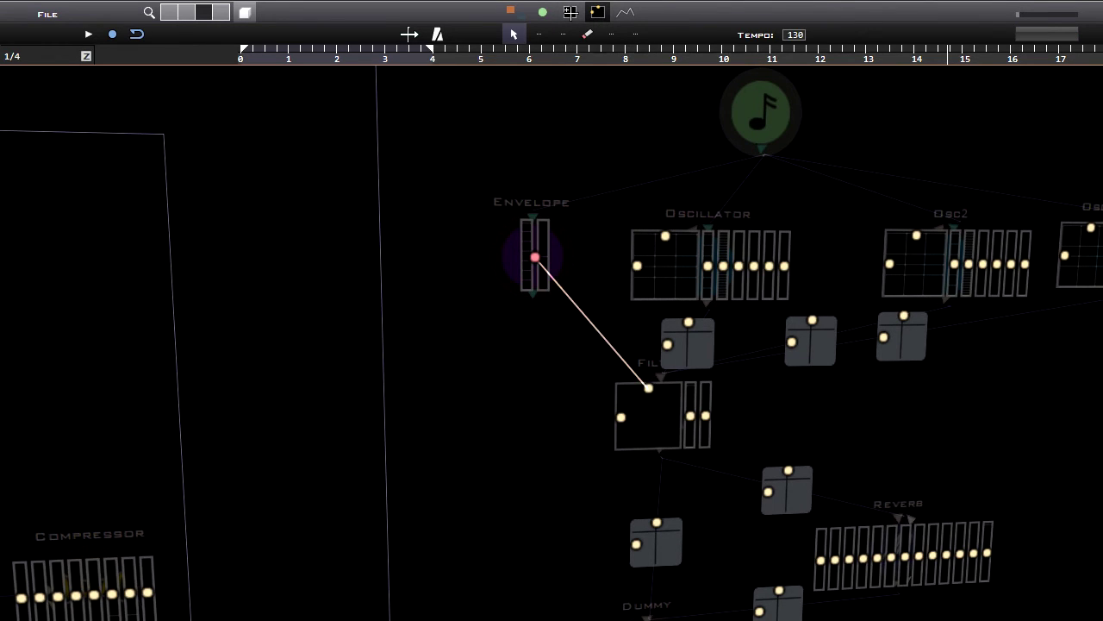
Open TranceLead's Envelope curve from parameter mode and move its second point lower and out to about 3/32.
{"action": "left_click", "coordinate": [570, 12]}
{"action": "left_click", "coordinate": [487, 256]}
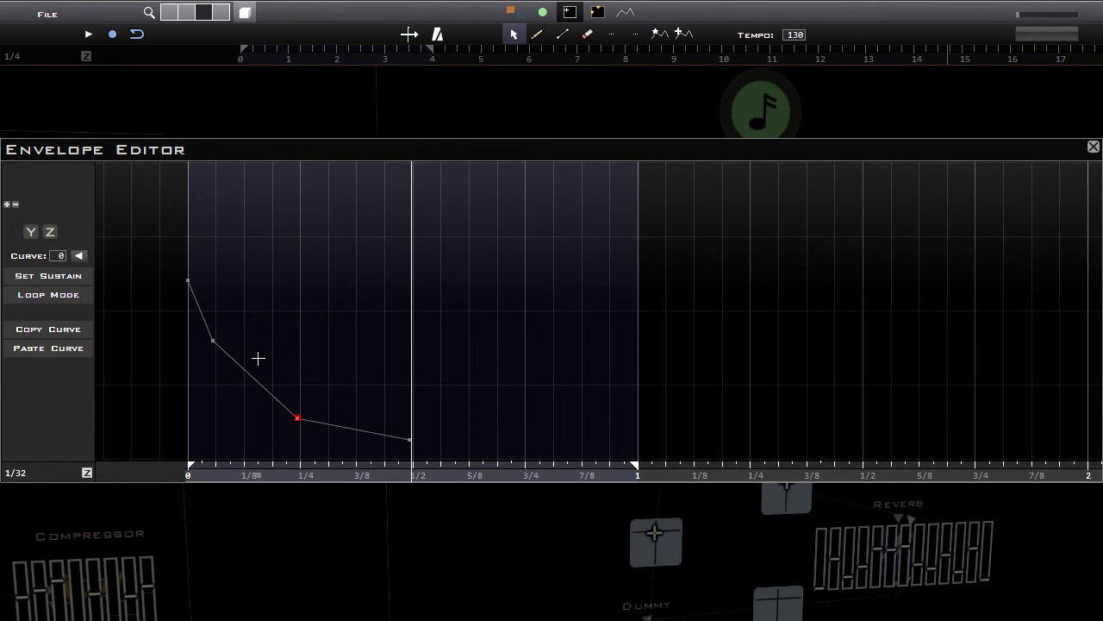
{"action": "left_click_drag", "start_coordinate": [211, 336], "coordinate": [229, 353]}
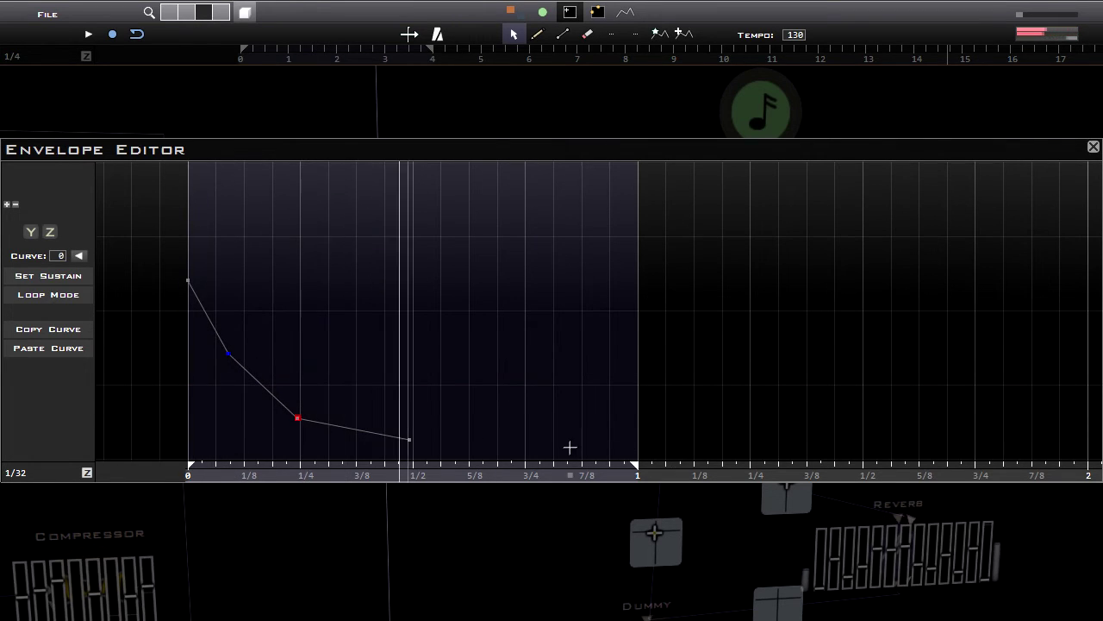
Set the Envelope's loop region from 0 to 3/16 in the Envelope Editor and enable Loop Mode.
{"action": "left_click_drag", "start_coordinate": [452, 473], "coordinate": [462, 473]}
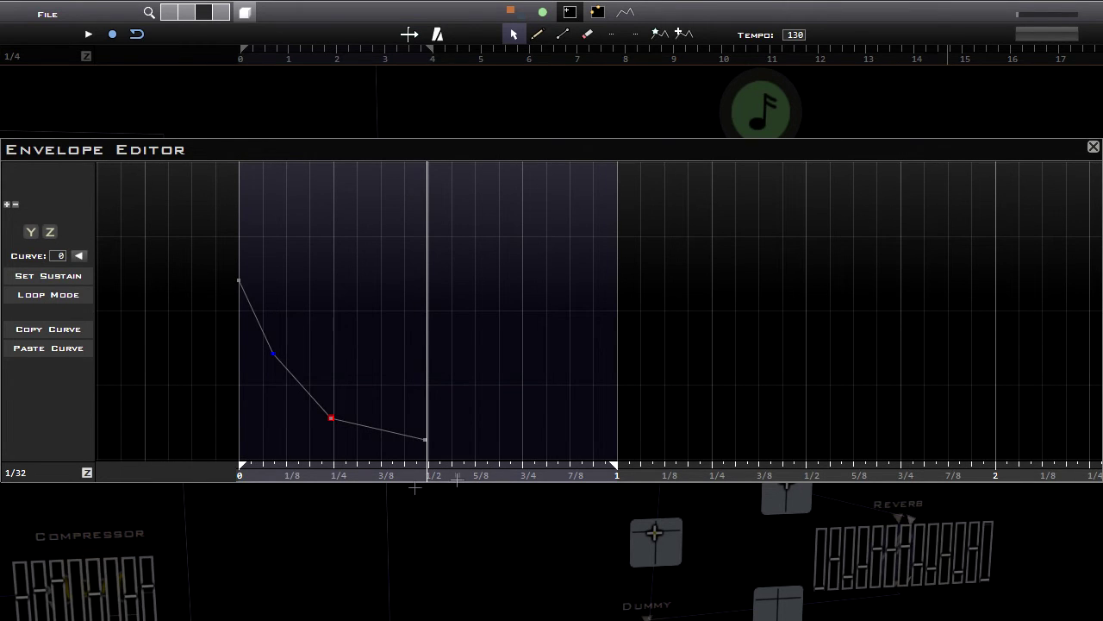
{"action": "mouse_move", "coordinate": [315, 475]}
{"action": "left_mouse_down"}
{"action": "mouse_move", "coordinate": [574, 471]}
{"action": "mouse_move", "coordinate": [283, 468]}
{"action": "mouse_move", "coordinate": [583, 469]}
{"action": "mouse_move", "coordinate": [451, 469]}
{"action": "left_mouse_up"}
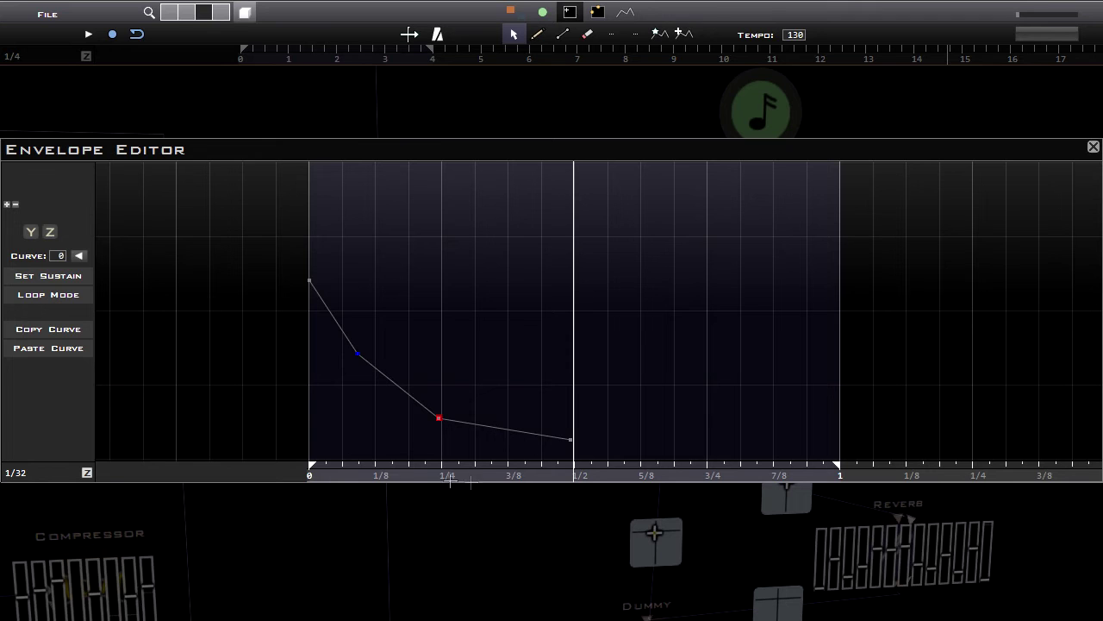
{"action": "left_click_drag", "start_coordinate": [378, 475], "coordinate": [457, 476]}
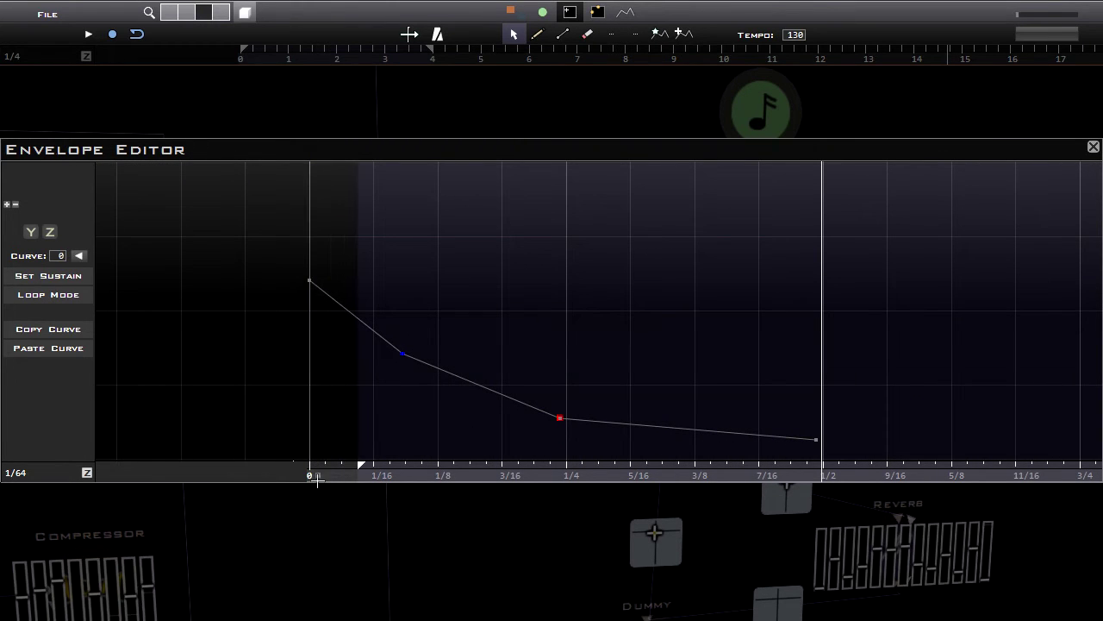
{"action": "right_click", "coordinate": [502, 472]}
{"action": "mouse_move", "coordinate": [414, 471]}
{"action": "left_mouse_down"}
{"action": "mouse_move", "coordinate": [581, 469]}
{"action": "mouse_move", "coordinate": [545, 470]}
{"action": "left_mouse_up"}
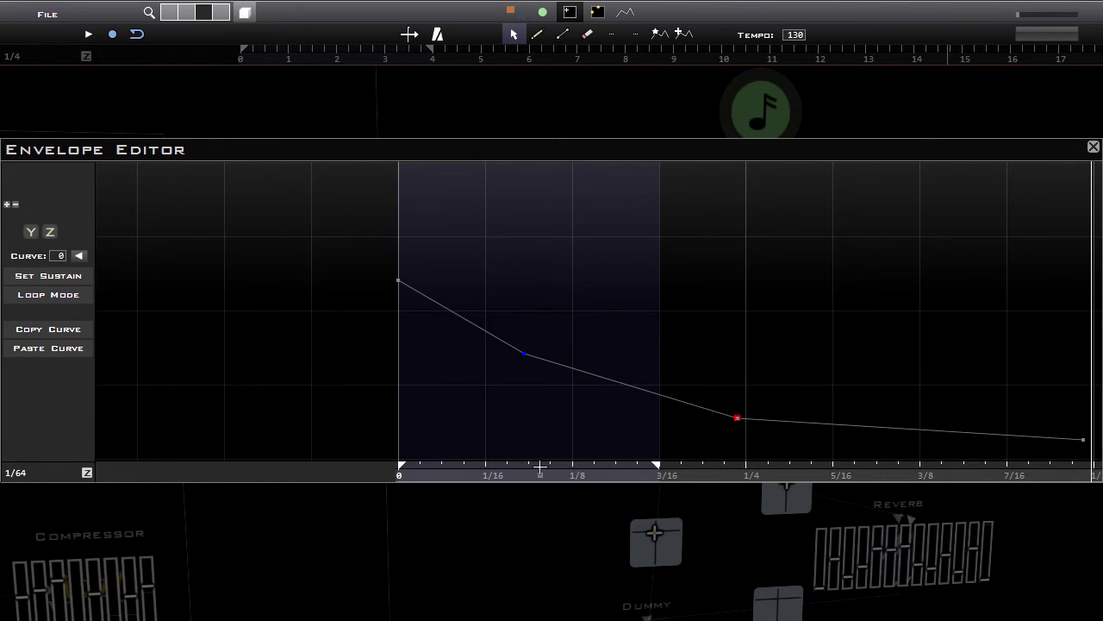
{"action": "left_click", "coordinate": [40, 294]}
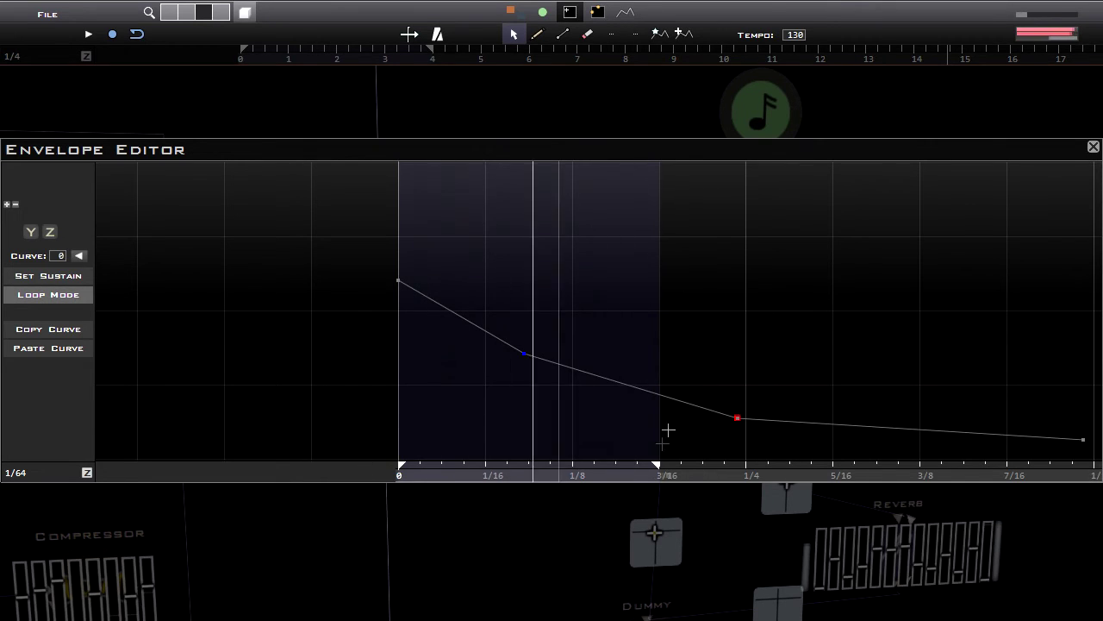
Shorten the Envelope's loop to end at 1/8, lower the curve's second point onto that loop end, and close the editor.
{"action": "right_click", "coordinate": [592, 475]}
{"action": "right_click", "coordinate": [516, 475]}
{"action": "left_click", "coordinate": [514, 520]}
{"action": "mouse_move", "coordinate": [427, 541]}
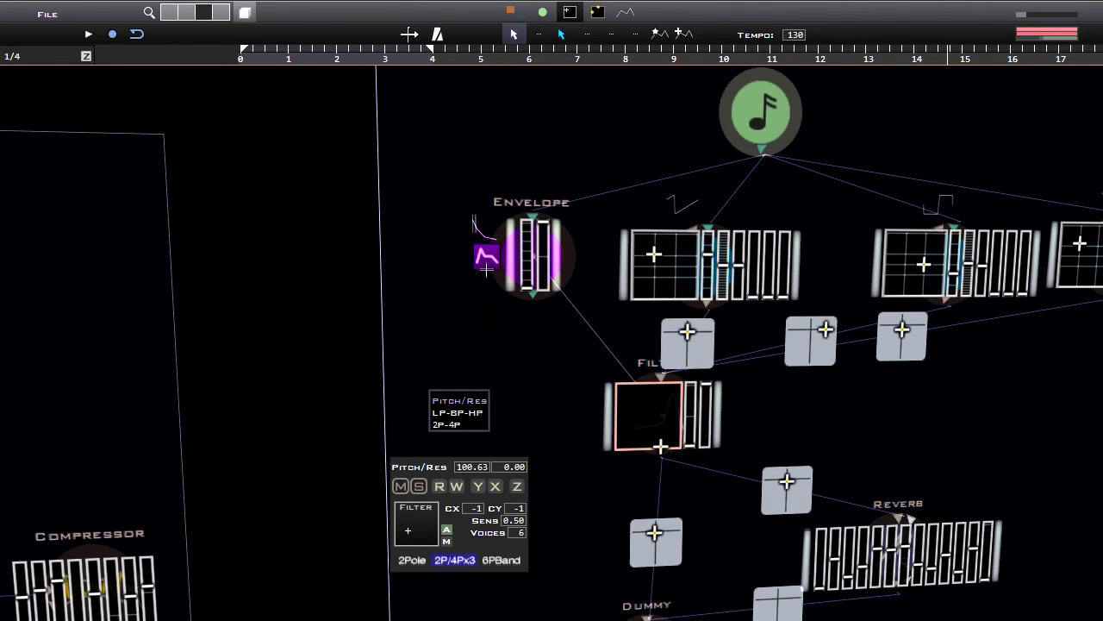
{"action": "left_click", "coordinate": [486, 258]}
{"action": "right_click", "coordinate": [484, 475]}
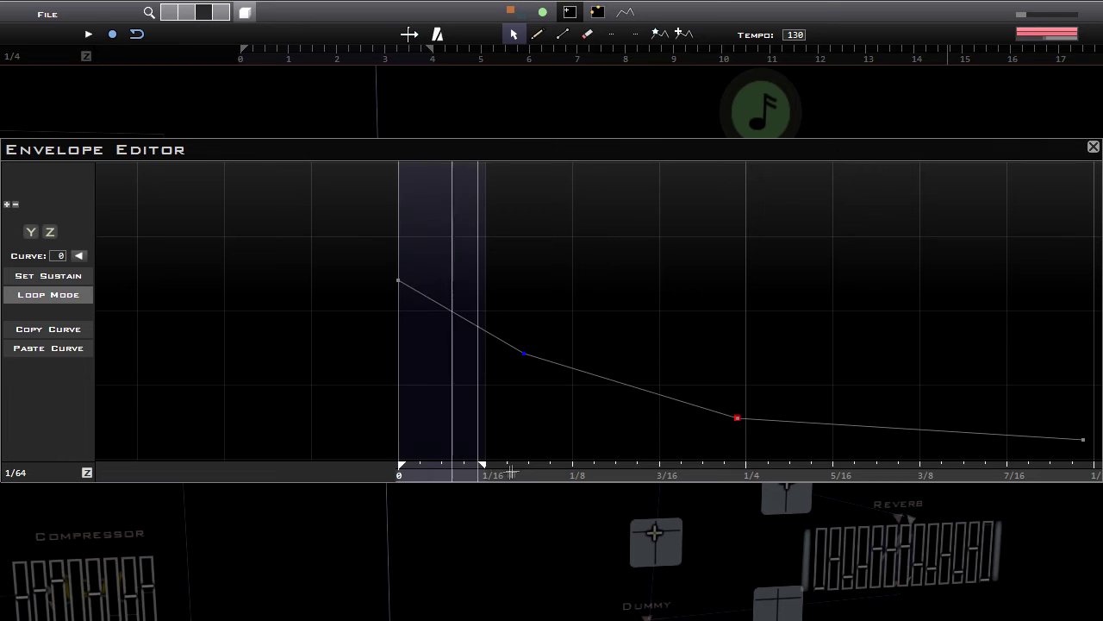
{"action": "right_click", "coordinate": [437, 475]}
{"action": "mouse_move", "coordinate": [505, 358]}
{"action": "left_mouse_down"}
{"action": "mouse_move", "coordinate": [407, 425]}
{"action": "mouse_move", "coordinate": [433, 417]}
{"action": "mouse_move", "coordinate": [402, 400]}
{"action": "mouse_move", "coordinate": [569, 399]}
{"action": "left_mouse_up"}
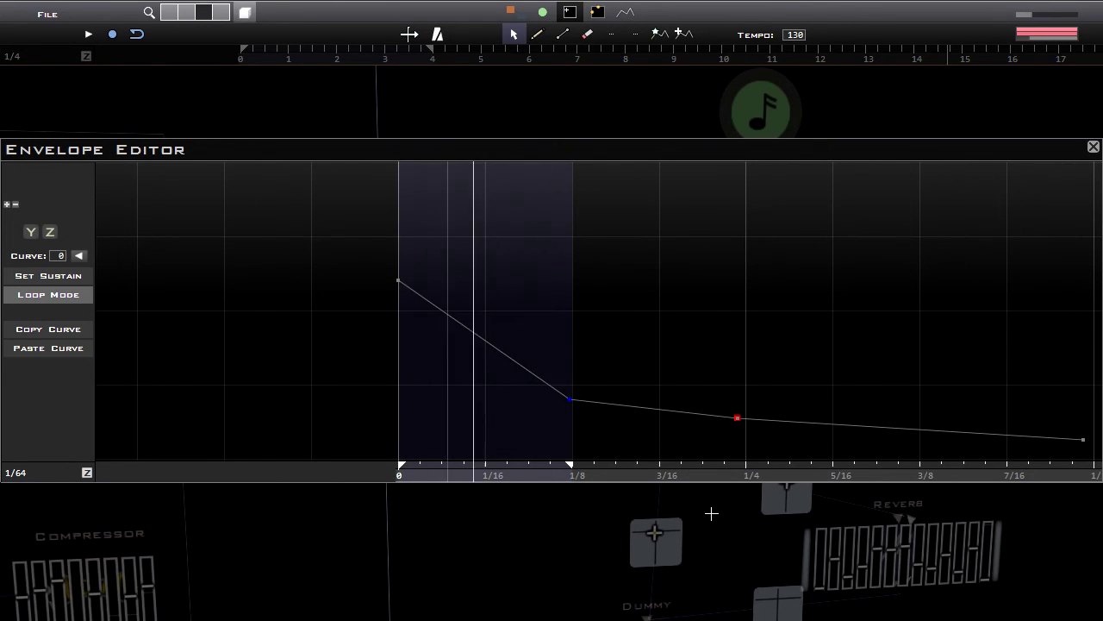
{"action": "key", "text": "Escape"}
{"action": "mouse_move", "coordinate": [655, 531]}
{"action": "middle_click_drag", "start_coordinate": [830, 436], "coordinate": [741, 416]}
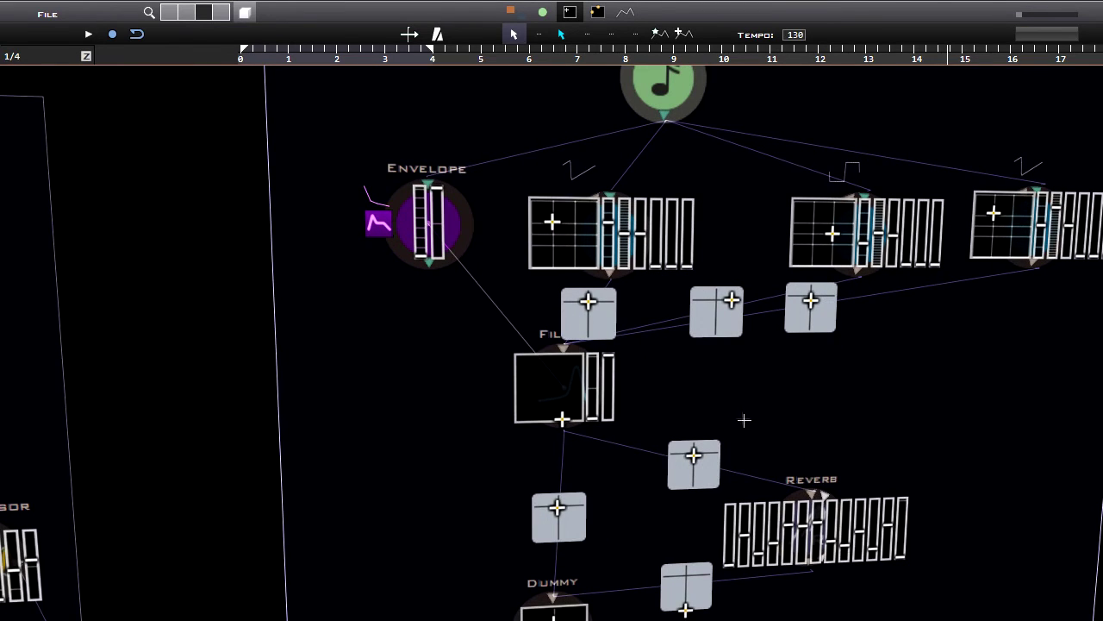
{"action": "middle_click_drag", "start_coordinate": [476, 286], "coordinate": [509, 288]}
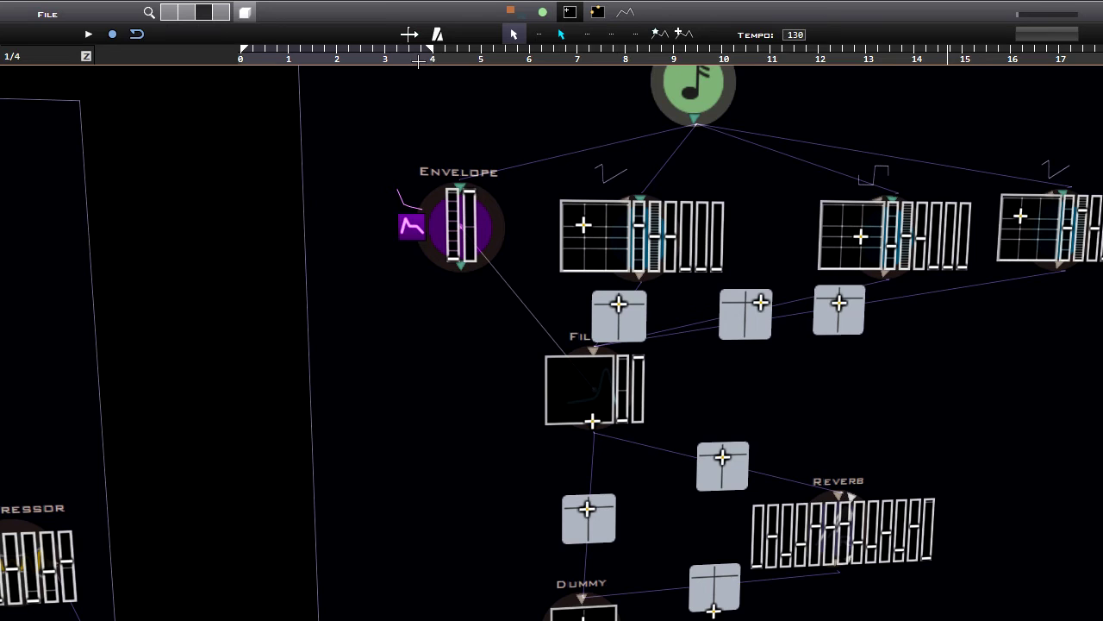
{"action": "left_click_drag", "start_coordinate": [422, 58], "coordinate": [666, 63]}
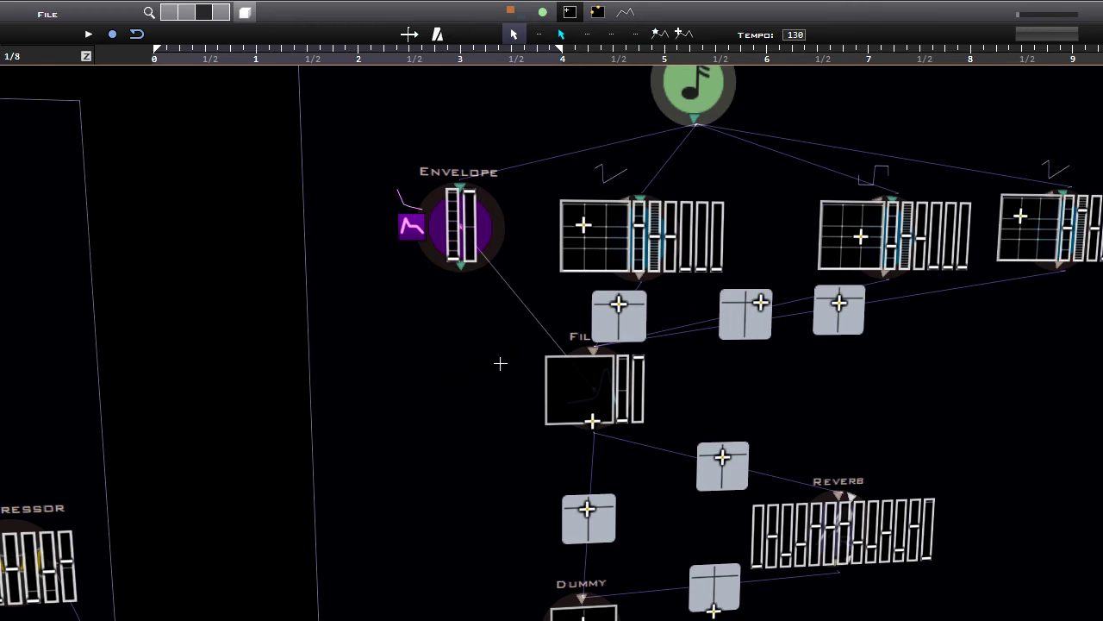
{"action": "scroll", "coordinate": [519, 419], "scroll_direction": "down", "scroll_amount": 6}
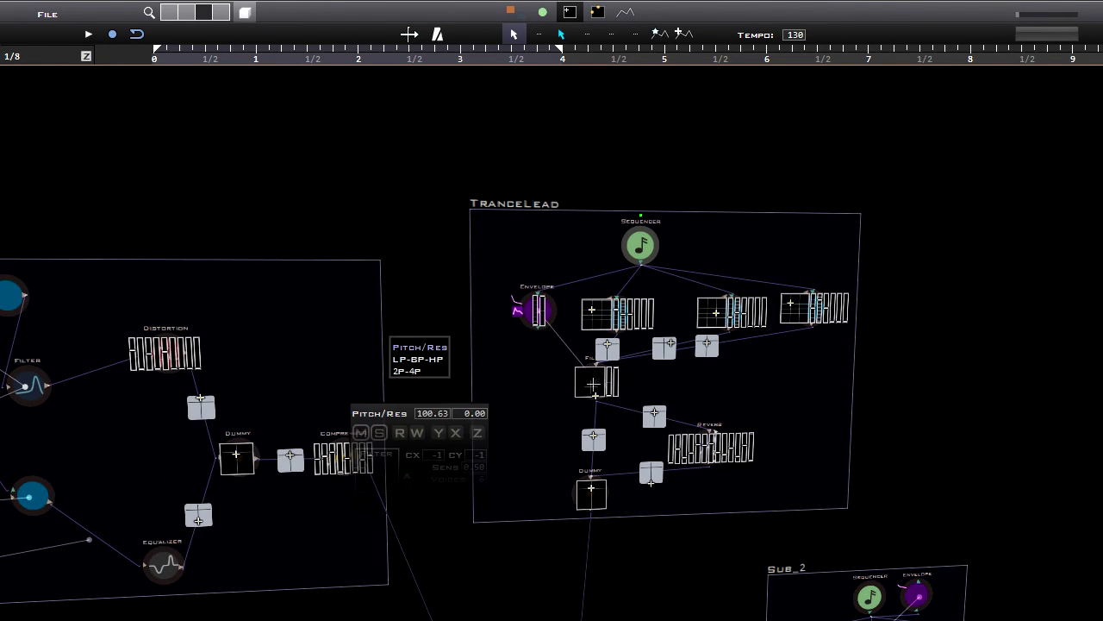
{"action": "scroll", "coordinate": [557, 344], "scroll_direction": "up", "scroll_amount": 5}
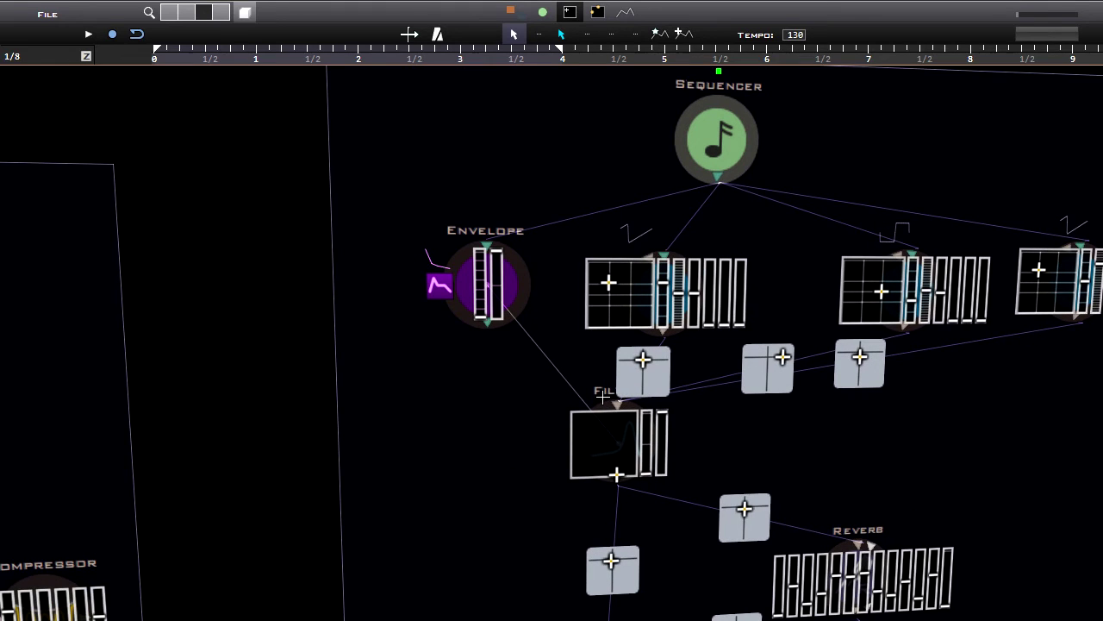
Go through canvas mode to node mode, view the curve of TranceLead's Envelope from its node, and close the editor.
{"action": "key", "text": "F1"}
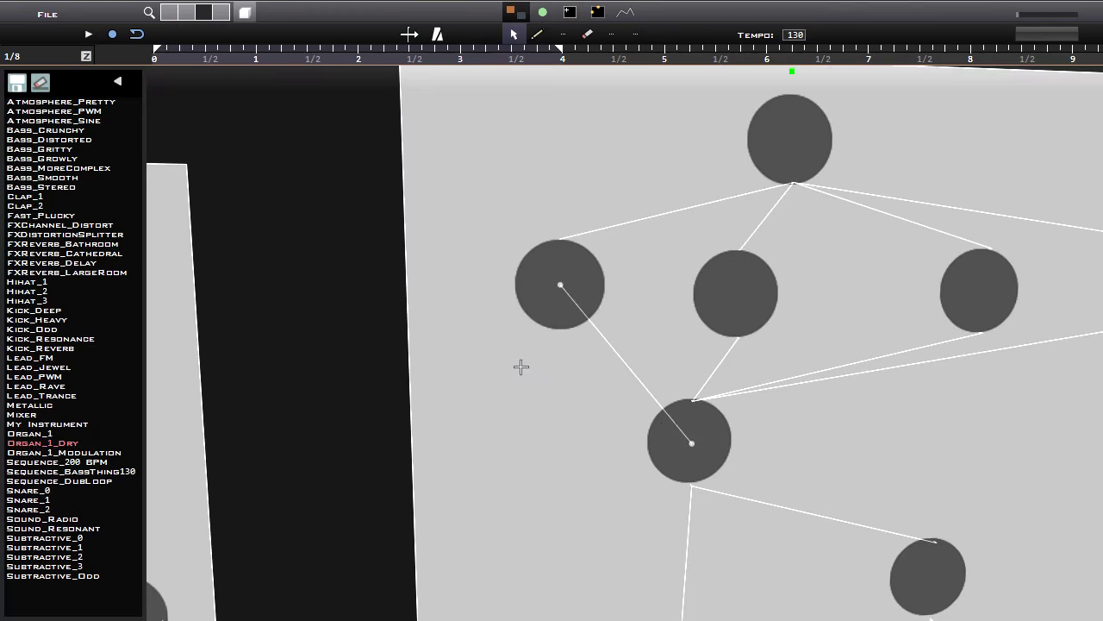
{"action": "middle_click_drag", "start_coordinate": [661, 360], "coordinate": [608, 371]}
{"action": "scroll", "coordinate": [633, 372], "scroll_direction": "down", "scroll_amount": 3}
{"action": "key", "text": "F2"}
{"action": "scroll", "coordinate": [655, 371], "scroll_direction": "up", "scroll_amount": 3}
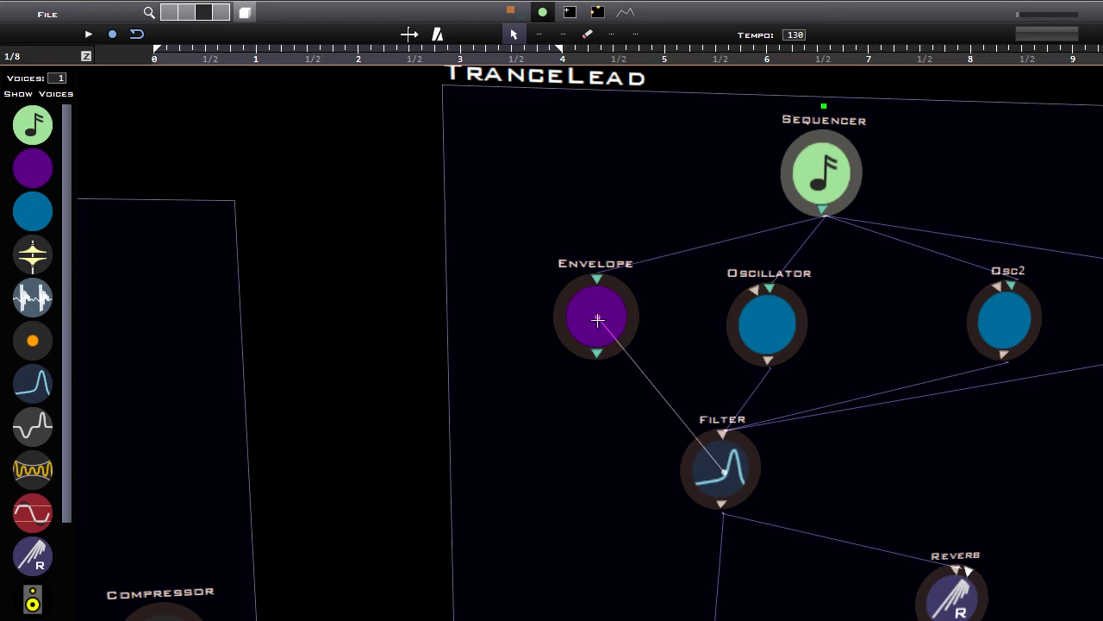
{"action": "double_click", "coordinate": [597, 320]}
{"action": "left_click", "coordinate": [602, 129]}
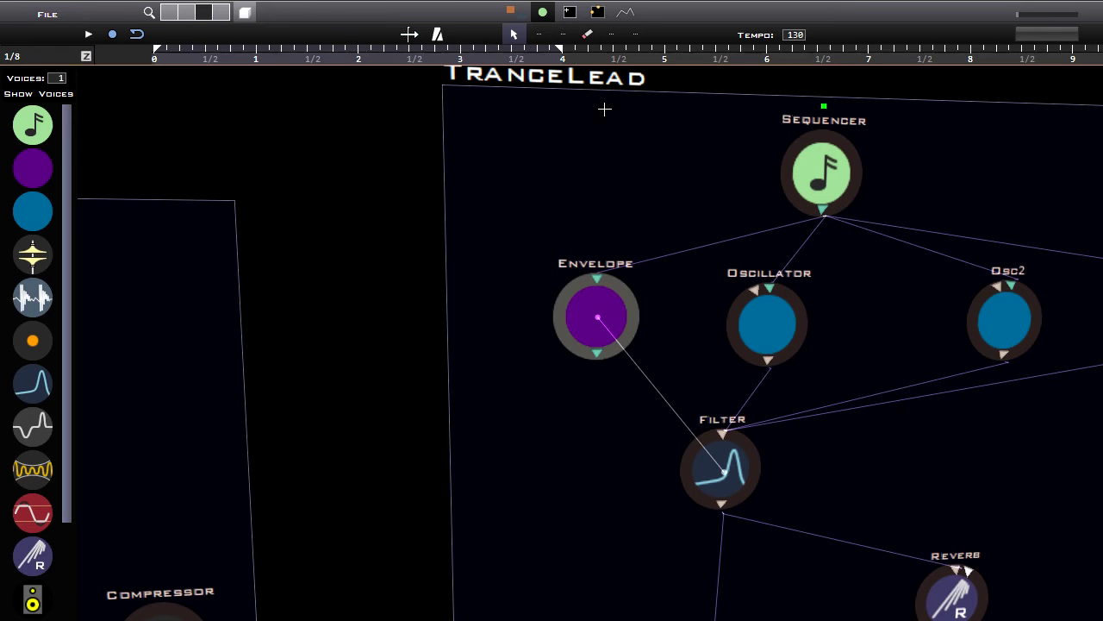
View the curve of TranceLead's Envelope from parameter mode and close the editor.
{"action": "left_click", "coordinate": [570, 12]}
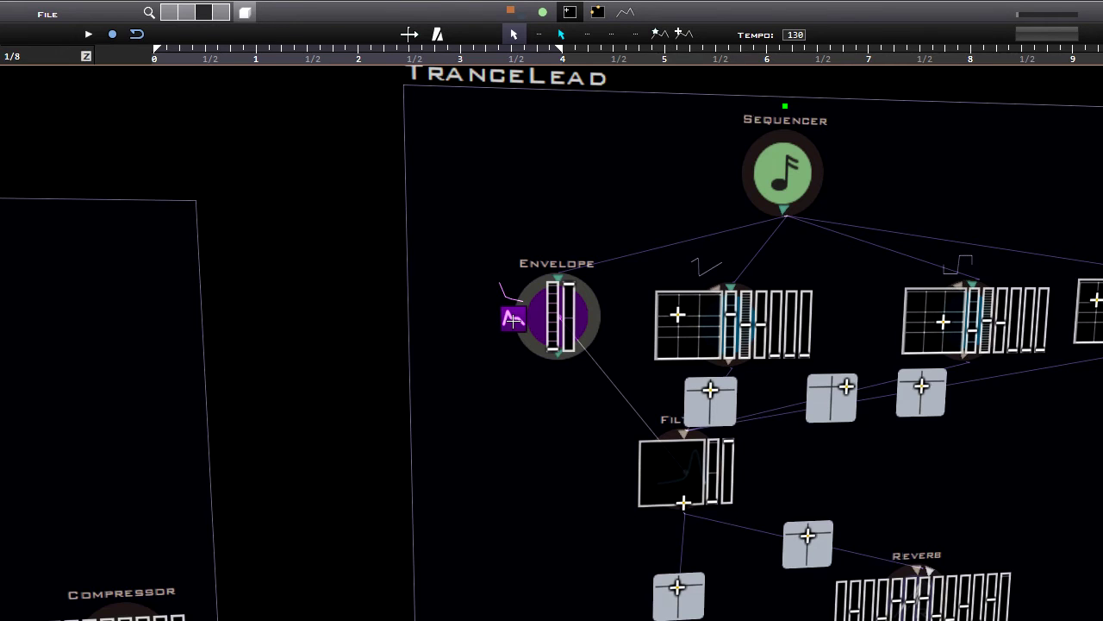
{"action": "left_click", "coordinate": [513, 318]}
{"action": "left_click", "coordinate": [556, 115]}
{"action": "scroll", "coordinate": [726, 367], "scroll_direction": "down", "scroll_amount": 3}
{"action": "middle_click_drag", "start_coordinate": [549, 377], "coordinate": [581, 387]}
{"action": "scroll", "coordinate": [583, 383], "scroll_direction": "up", "scroll_amount": 3}
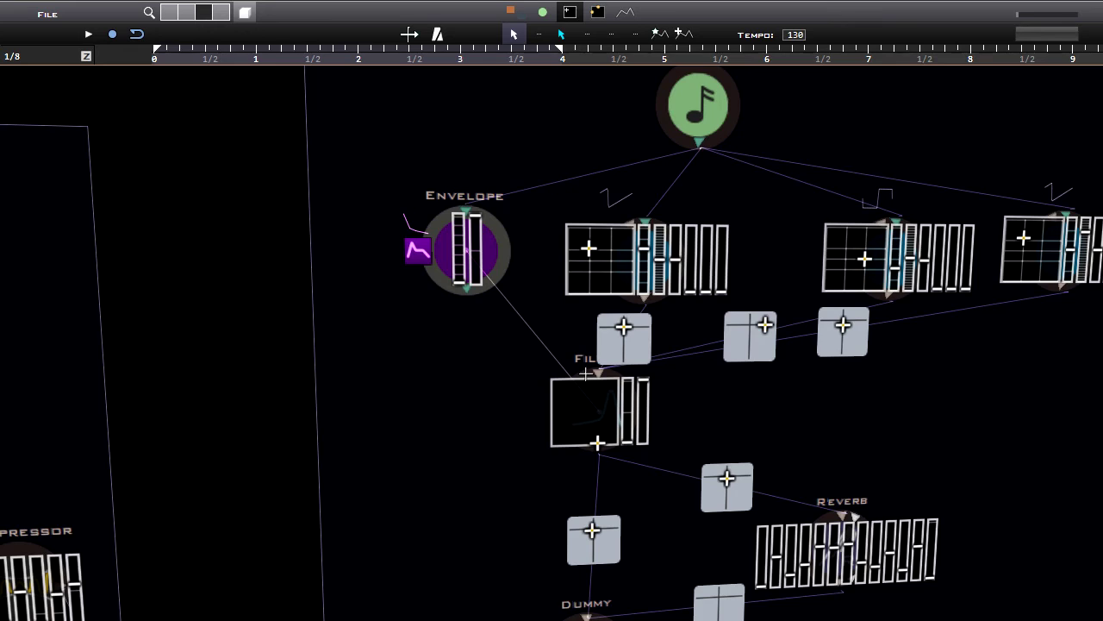
Connect TranceLead's Envelope to the Octave parameter of each of its three oscillators in modulation mode.
{"action": "key", "text": "4"}
{"action": "middle_click_drag", "start_coordinate": [564, 339], "coordinate": [512, 372]}
{"action": "left_click", "coordinate": [412, 284]}
{"action": "middle_click_drag", "start_coordinate": [630, 399], "coordinate": [509, 423]}
{"action": "left_click", "coordinate": [472, 312]}
{"action": "left_click", "coordinate": [284, 305]}
{"action": "middle_click_drag", "start_coordinate": [745, 311], "coordinate": [586, 316]}
{"action": "left_click", "coordinate": [586, 315]}
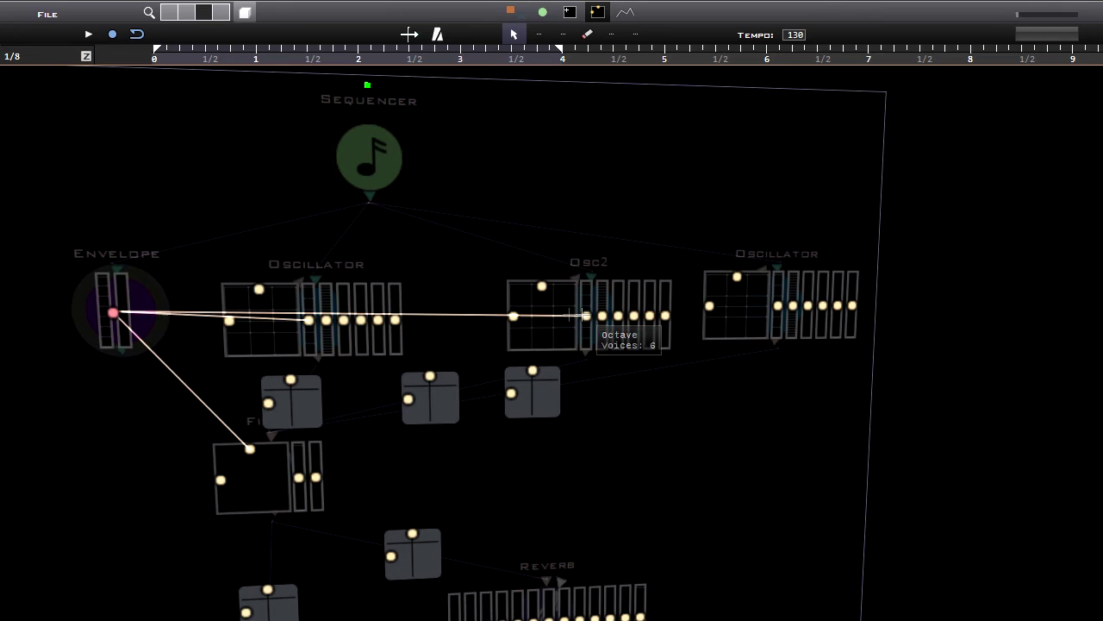
{"action": "left_click", "coordinate": [138, 306]}
{"action": "left_click", "coordinate": [778, 305]}
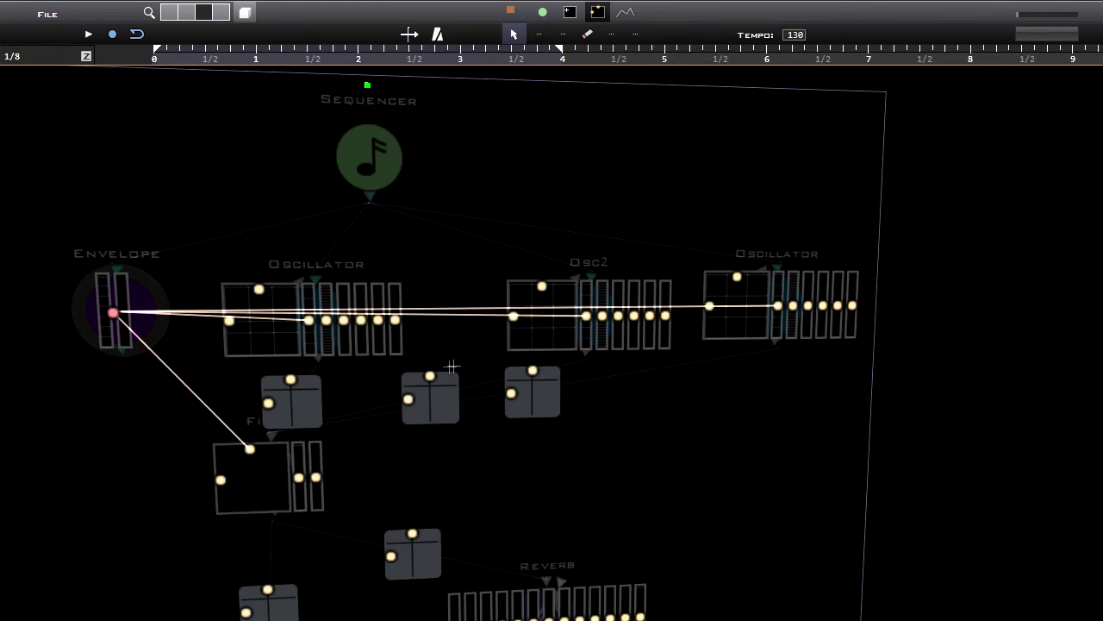
Reopen the Envelope's curve, move its second point before 1/16, and pencil in higher points near 1/8 and midway between 1/16 and 1/8.
{"action": "middle_click_drag", "start_coordinate": [484, 360], "coordinate": [791, 347]}
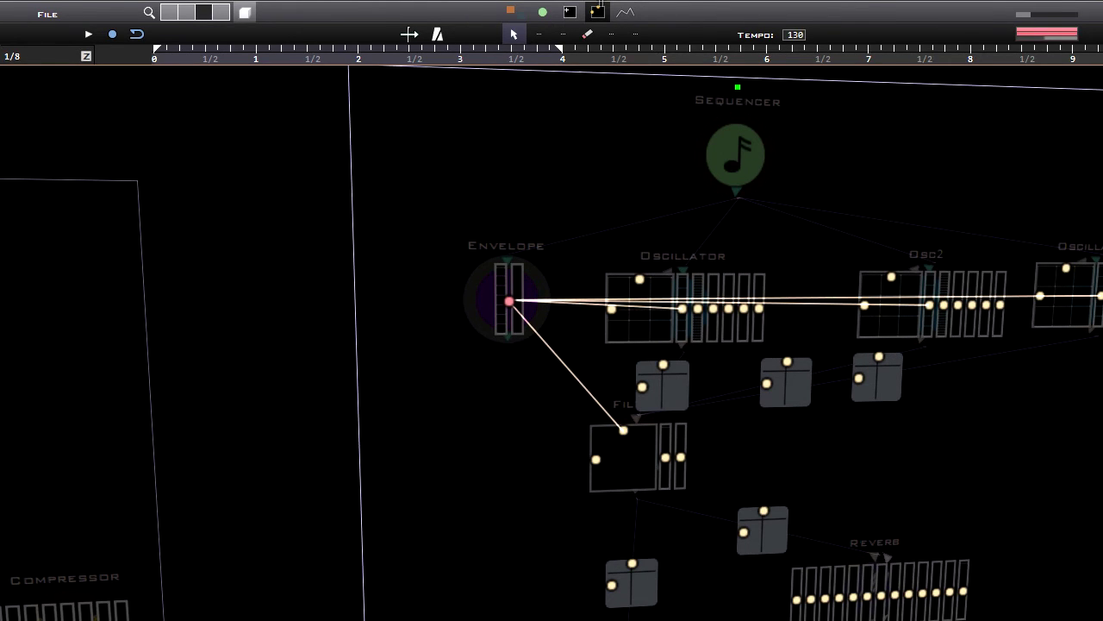
{"action": "double_click", "coordinate": [461, 298]}
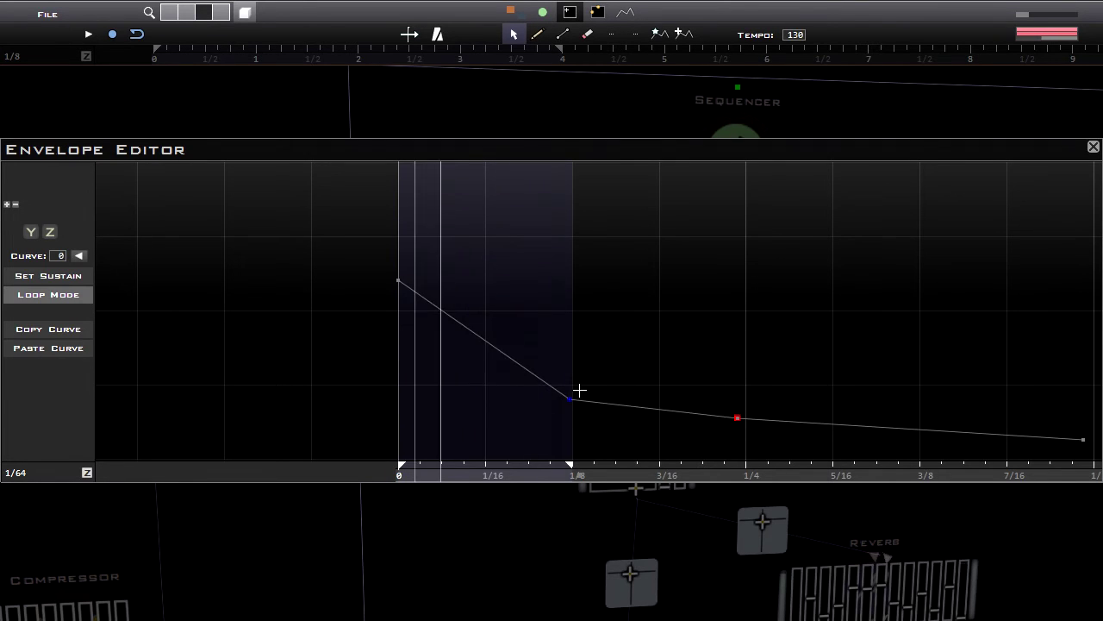
{"action": "mouse_move", "coordinate": [569, 397]}
{"action": "left_mouse_down"}
{"action": "mouse_move", "coordinate": [563, 249]}
{"action": "mouse_move", "coordinate": [543, 306]}
{"action": "mouse_move", "coordinate": [474, 352]}
{"action": "left_mouse_up"}
{"action": "left_click", "coordinate": [537, 33]}
{"action": "left_click", "coordinate": [565, 284]}
{"action": "left_click_drag", "start_coordinate": [565, 284], "coordinate": [575, 281]}
{"action": "left_click", "coordinate": [517, 275]}
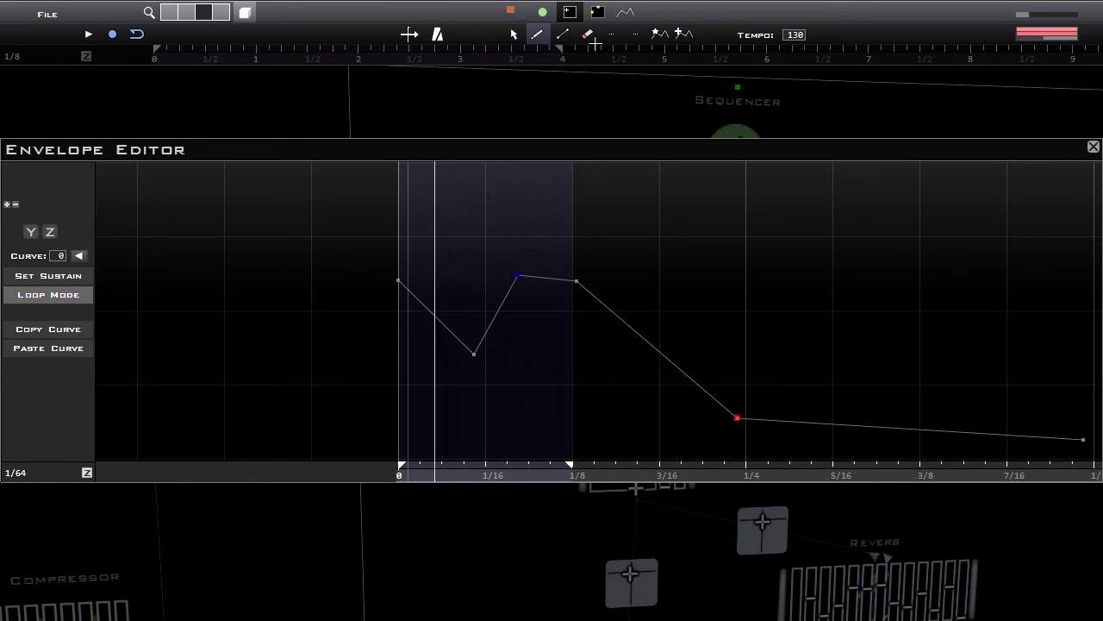
Draw a rising staircase of line segments across the Envelope's loop region with the line tool.
{"action": "left_click", "coordinate": [562, 34]}
{"action": "left_click_drag", "start_coordinate": [427, 396], "coordinate": [463, 396]}
{"action": "left_click_drag", "start_coordinate": [474, 253], "coordinate": [516, 254]}
{"action": "mouse_move", "coordinate": [508, 200]}
{"action": "left_mouse_down"}
{"action": "mouse_move", "coordinate": [549, 199]}
{"action": "mouse_move", "coordinate": [561, 170]}
{"action": "left_mouse_up"}
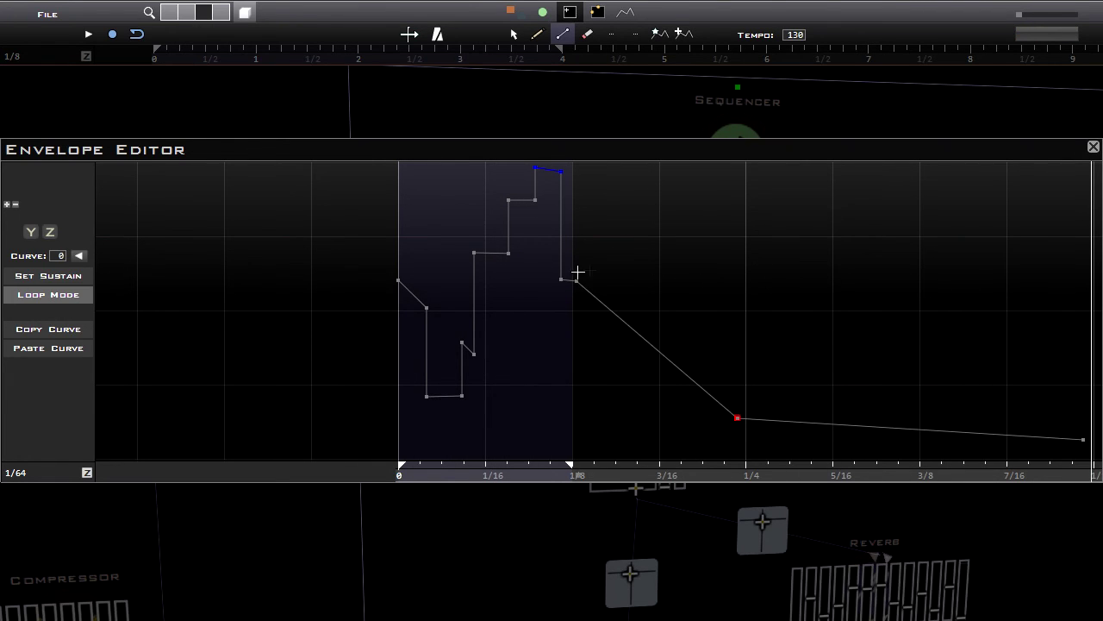
Draw a level line across the Envelope's loop from 0 to 1/8, restore the selection tool, and close the editor.
{"action": "left_click_drag", "start_coordinate": [399, 278], "coordinate": [576, 280]}
{"action": "left_click", "coordinate": [514, 33]}
{"action": "left_click", "coordinate": [581, 123]}
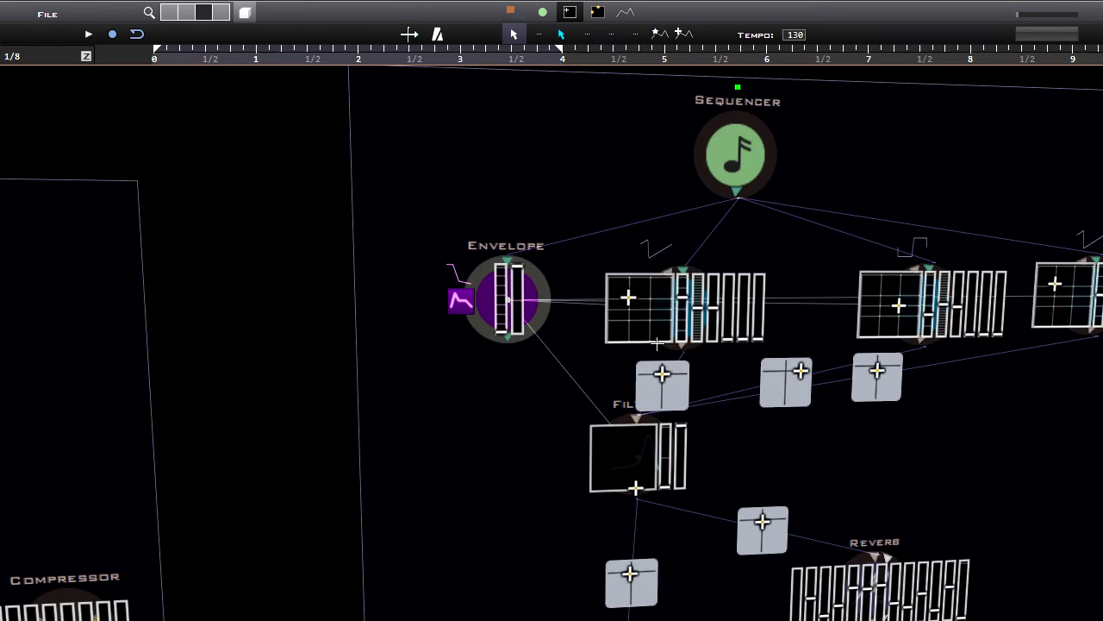
Delete the modulation connections from TranceLead's Envelope to its three oscillators in modulation mode.
{"action": "key", "text": "4"}
{"action": "middle_click_drag", "start_coordinate": [625, 338], "coordinate": [667, 332]}
{"action": "scroll", "coordinate": [690, 324], "scroll_direction": "up", "scroll_amount": 5}
{"action": "middle_click_drag", "start_coordinate": [772, 295], "coordinate": [681, 278]}
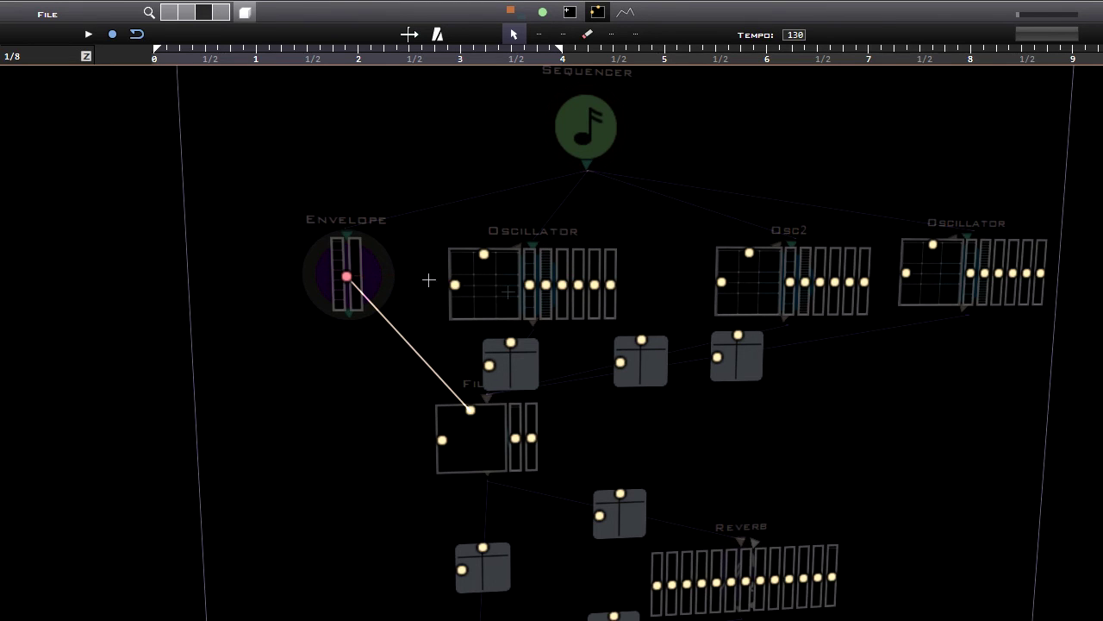
Review the TranceLead instrument in node, canvas, parameter and modulation modes, ending in the edit-page mode.
{"action": "scroll", "coordinate": [416, 279], "scroll_direction": "down", "scroll_amount": 5}
{"action": "key", "text": "2"}
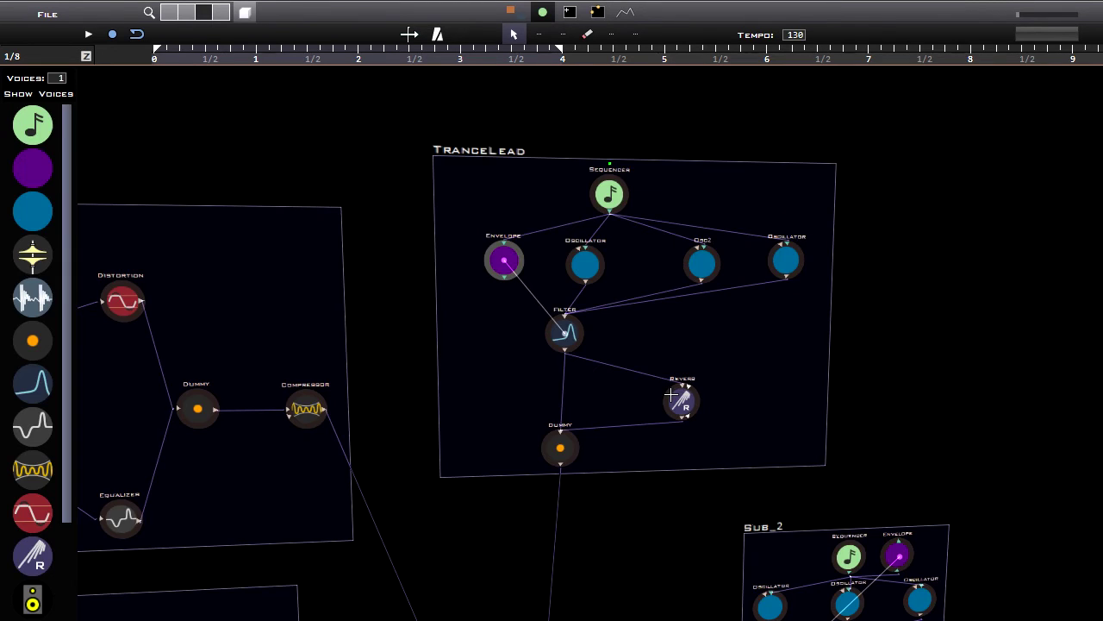
{"action": "key", "text": "1"}
{"action": "key", "text": "2"}
{"action": "key", "text": "3"}
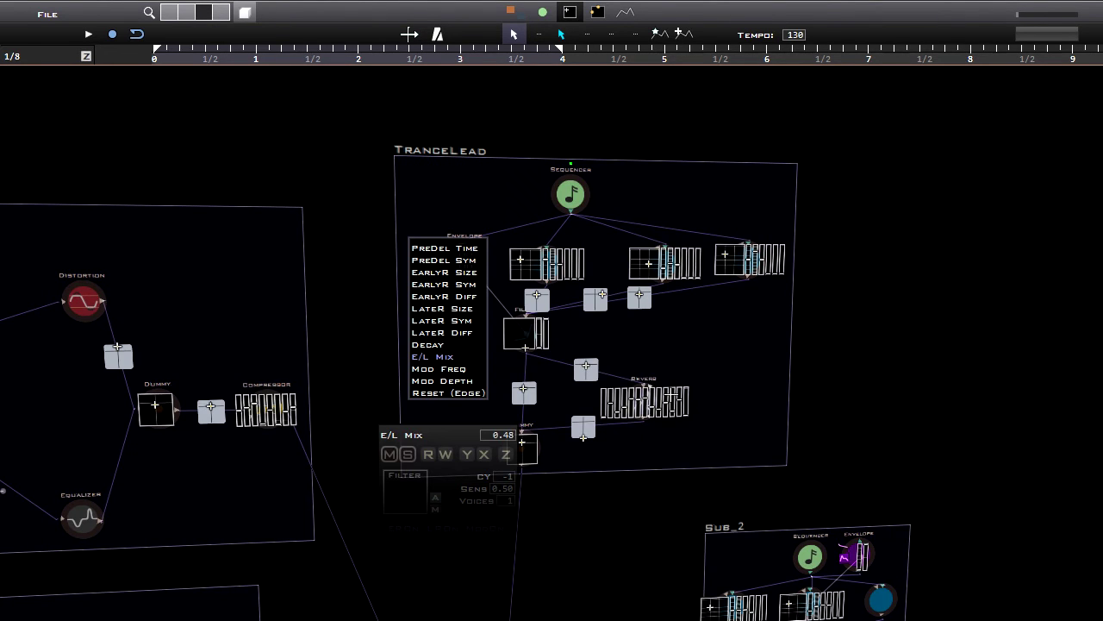
{"action": "key", "text": "4"}
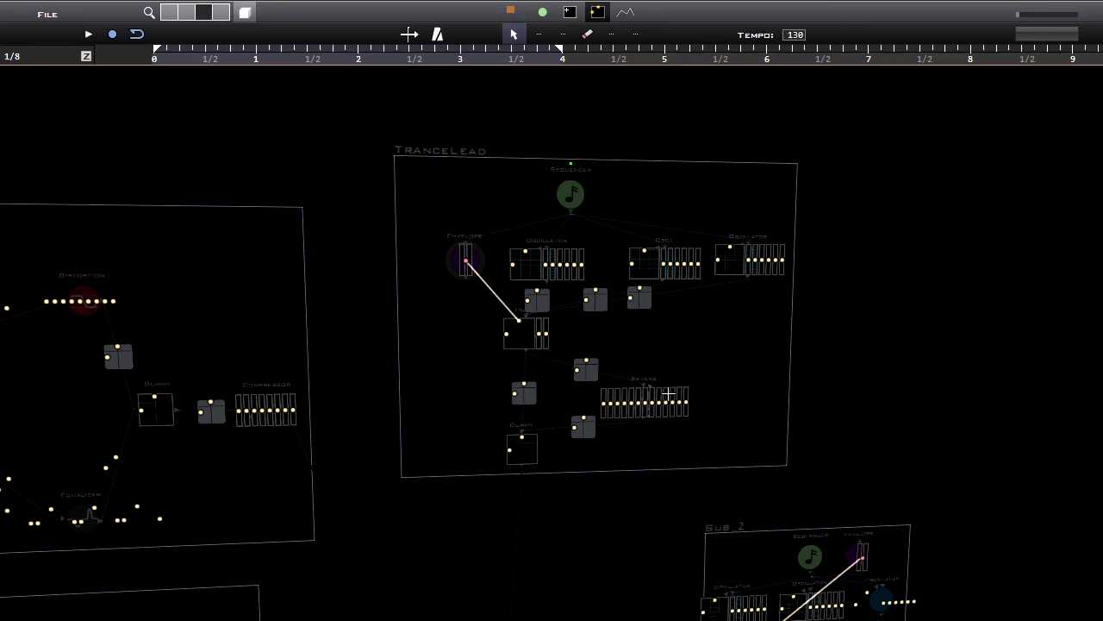
{"action": "key", "text": "5"}
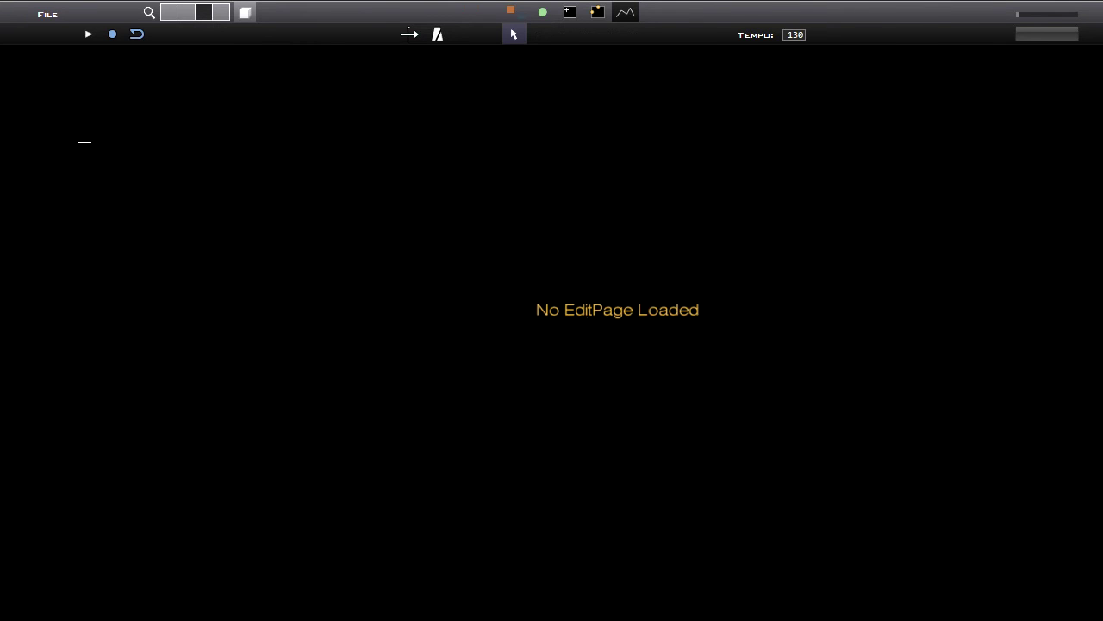
Open another saved project from its file.
{"action": "left_click", "coordinate": [46, 14]}
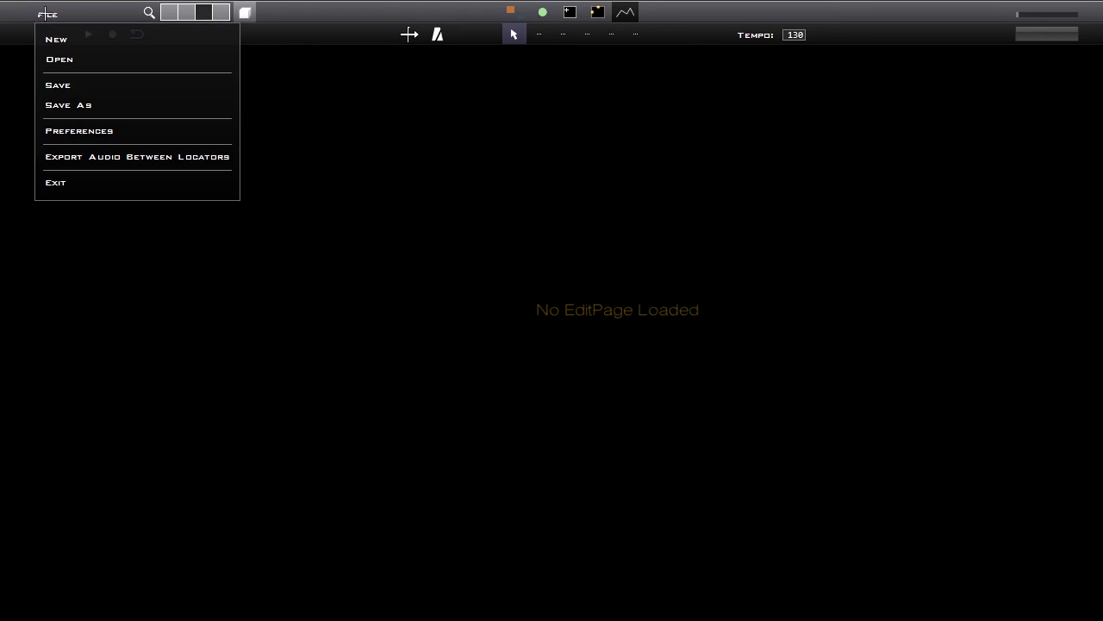
{"action": "left_click", "coordinate": [70, 60]}
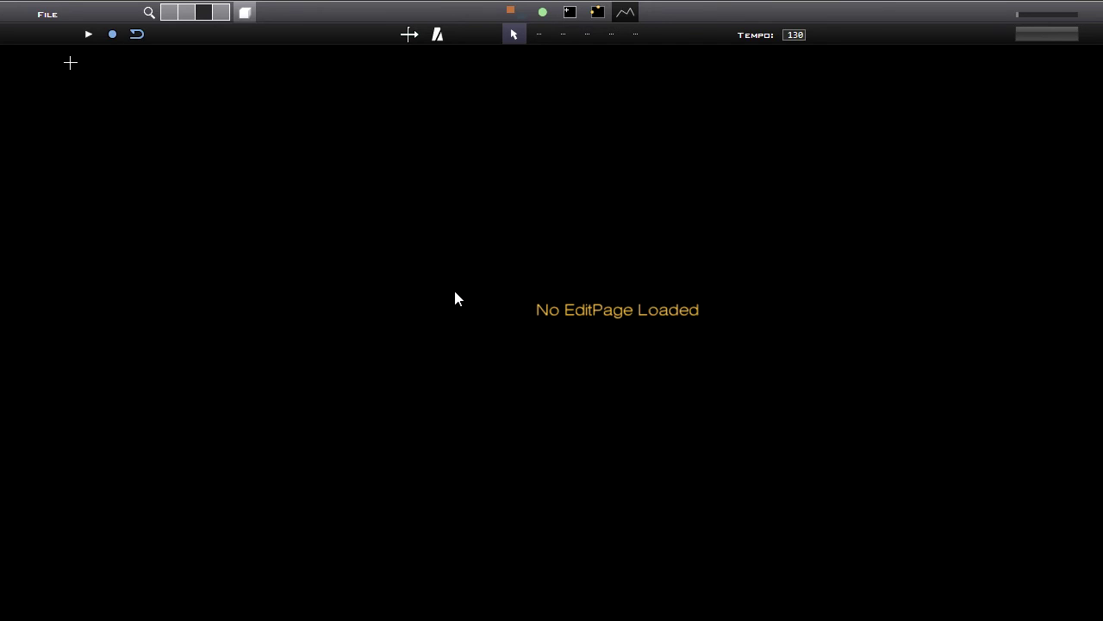
{"action": "double_click", "coordinate": [478, 226]}
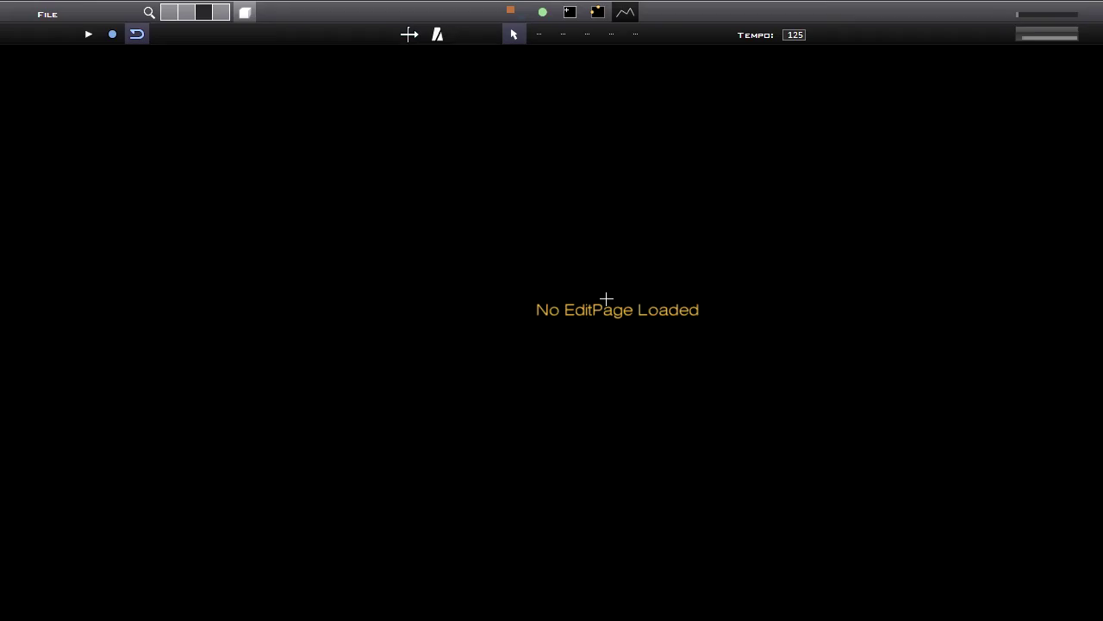
Survey the whole project in parameter mode and play it back briefly.
{"action": "left_click", "coordinate": [570, 11]}
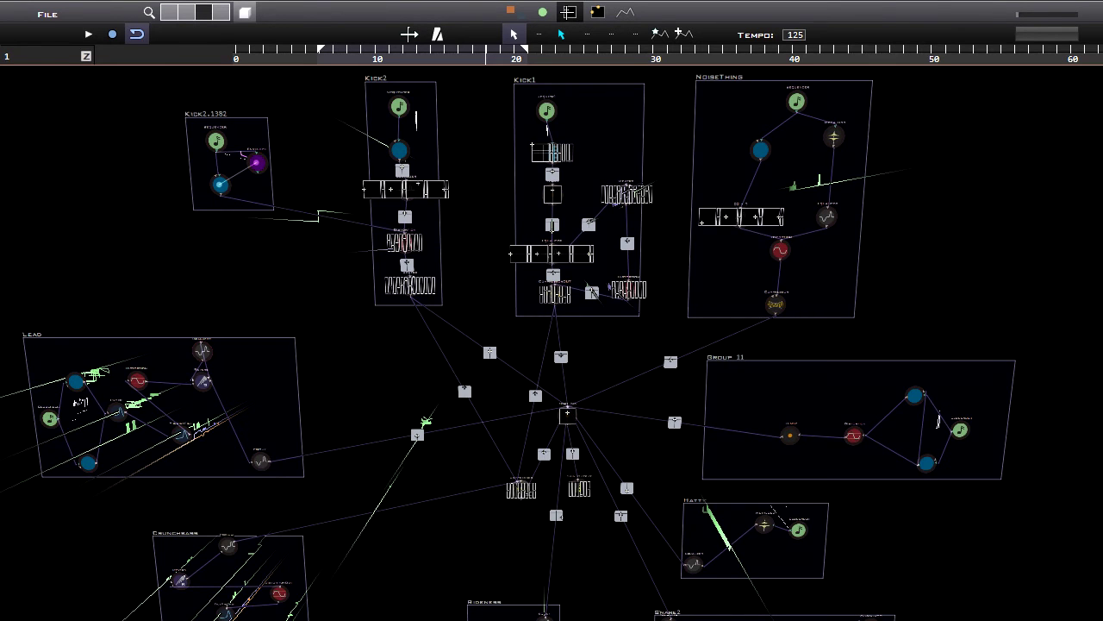
{"action": "scroll", "coordinate": [656, 363], "scroll_direction": "down", "scroll_amount": 4}
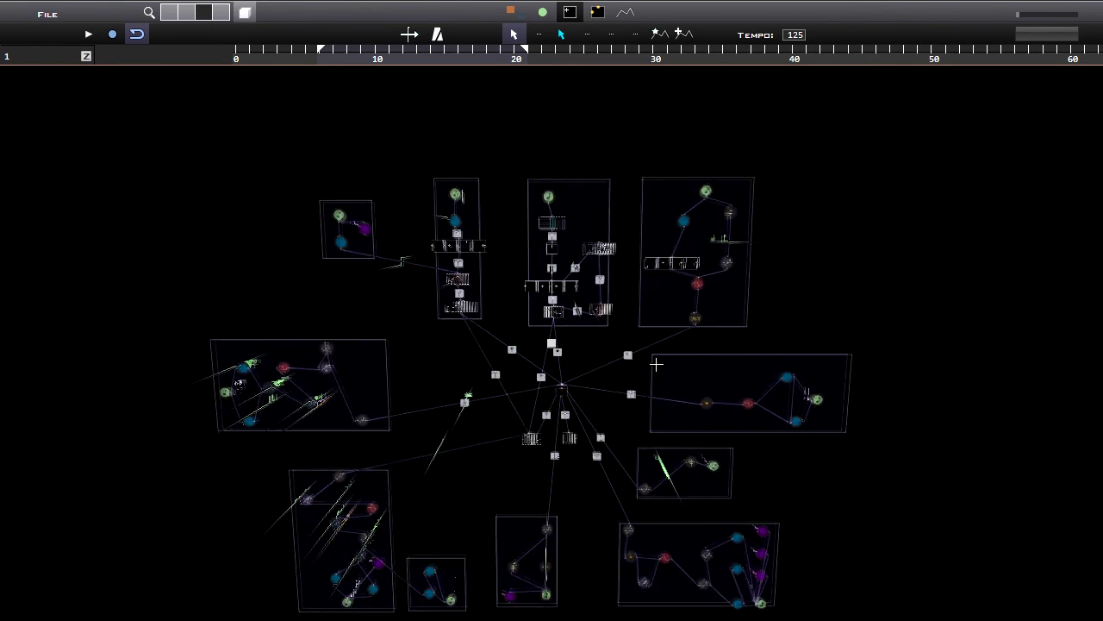
{"action": "key", "text": "space"}
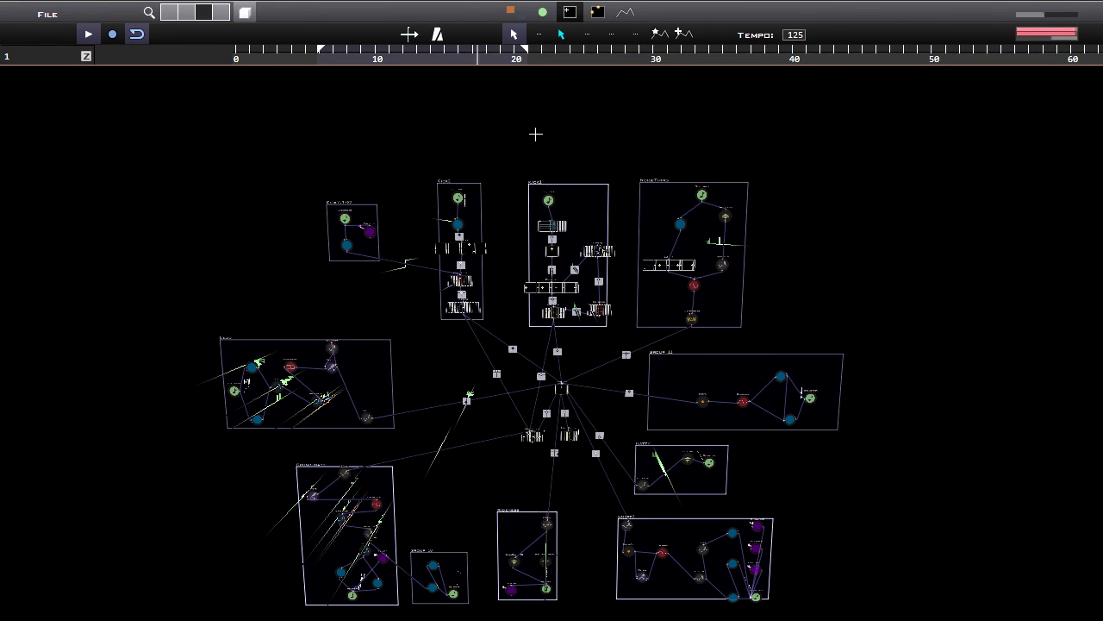
{"action": "key", "text": "space"}
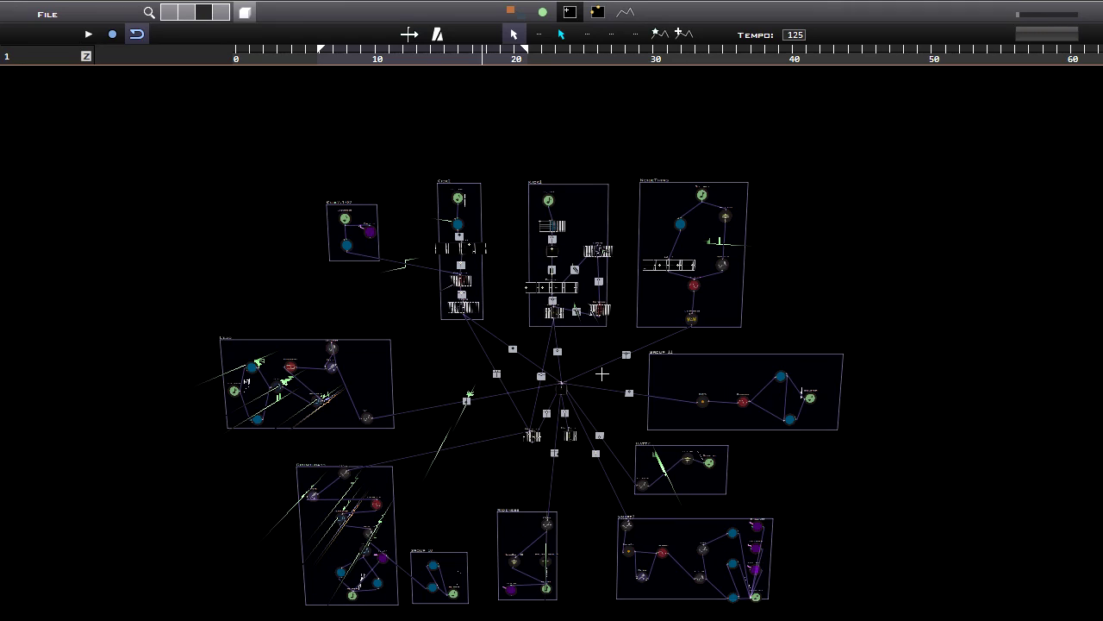
{"action": "scroll", "coordinate": [603, 373], "scroll_direction": "down", "scroll_amount": 2}
{"action": "scroll", "coordinate": [573, 388], "scroll_direction": "up", "scroll_amount": 4}
Open edit-page mode, zoom the timeline to about bars 6 to 22, and view the Lead, Kick2, Kick1, Hihat1 and CrunchBass pages.
{"action": "key", "text": "Tab"}
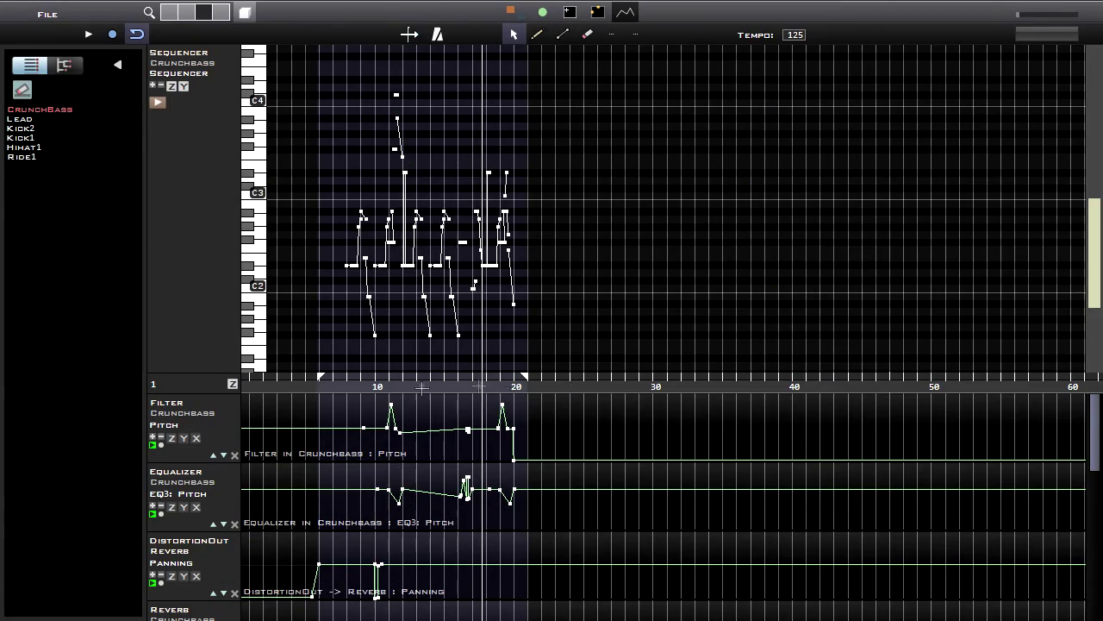
{"action": "left_click_drag", "start_coordinate": [345, 388], "coordinate": [421, 387]}
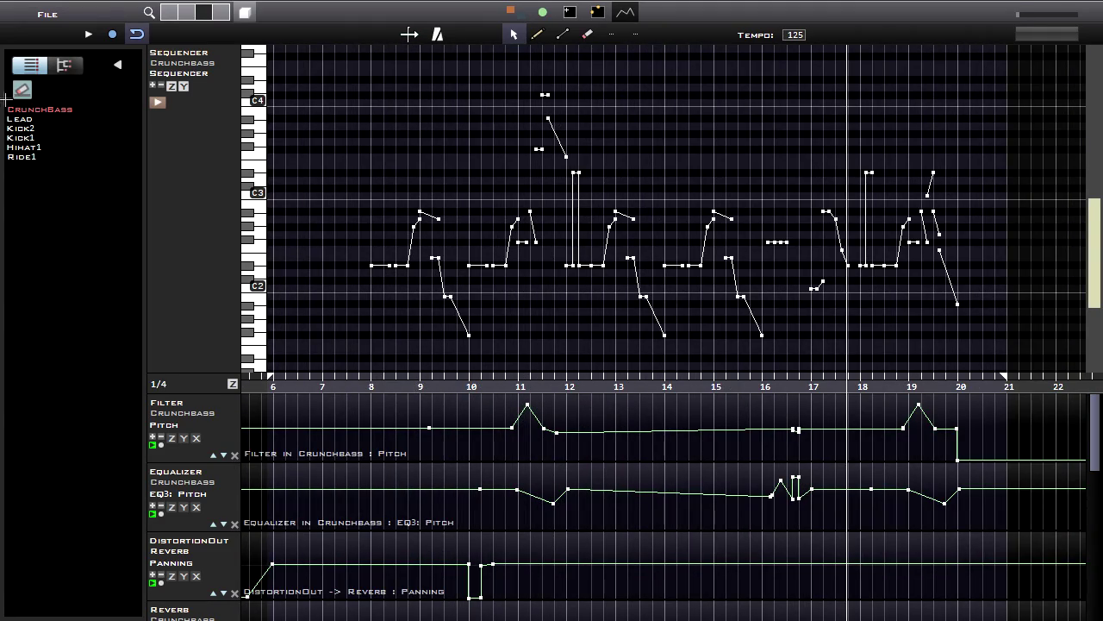
{"action": "left_click", "coordinate": [24, 119]}
{"action": "left_click", "coordinate": [25, 129]}
{"action": "left_click", "coordinate": [26, 138]}
{"action": "left_click", "coordinate": [26, 148]}
{"action": "left_click", "coordinate": [26, 109]}
Examine the CrunchBass page's piano roll and automation lanes, auditioning two piano keys.
{"action": "scroll", "coordinate": [652, 504], "scroll_direction": "down", "scroll_amount": 2}
{"action": "scroll", "coordinate": [646, 498], "scroll_direction": "up", "scroll_amount": 2}
{"action": "left_click", "coordinate": [254, 247]}
{"action": "left_click", "coordinate": [252, 289]}
{"action": "scroll", "coordinate": [582, 493], "scroll_direction": "down", "scroll_amount": 5}
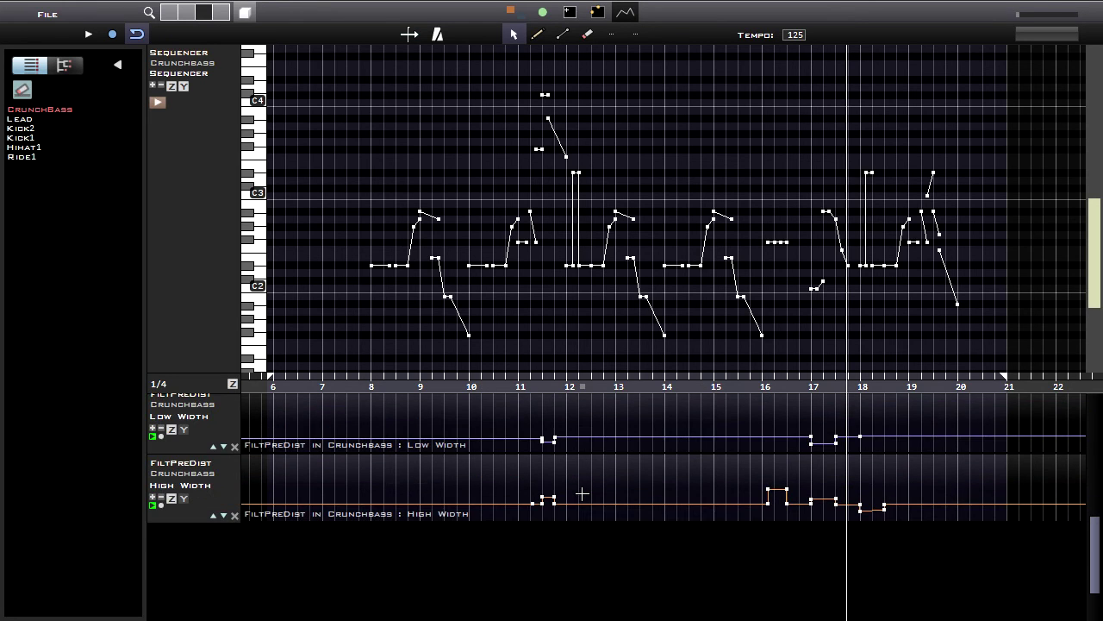
{"action": "scroll", "coordinate": [583, 493], "scroll_direction": "up", "scroll_amount": 5}
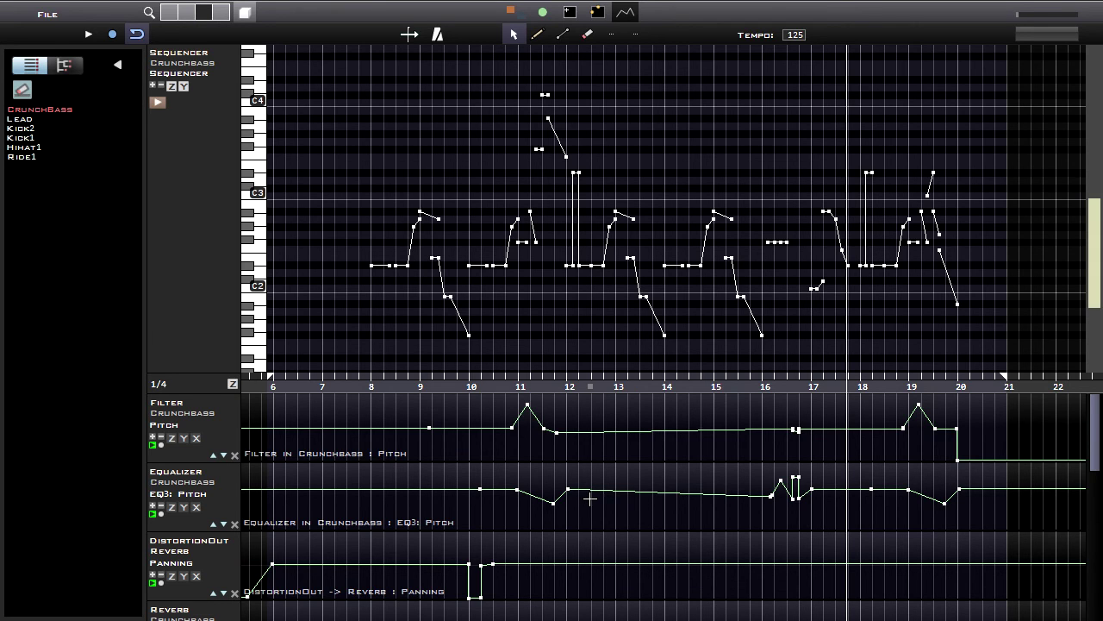
In parameter mode, select the Lead group's Sequencer and its automated oscillator, Filter, connection and PreDistFilt parameters.
{"action": "key", "text": "F1"}
{"action": "scroll", "coordinate": [378, 408], "scroll_direction": "down", "scroll_amount": 2}
{"action": "middle_click_drag", "start_coordinate": [429, 399], "coordinate": [768, 316]}
{"action": "scroll", "coordinate": [725, 395], "scroll_direction": "up", "scroll_amount": 3}
{"action": "scroll", "coordinate": [725, 394], "scroll_direction": "down", "scroll_amount": 1}
{"action": "key", "text": "F3"}
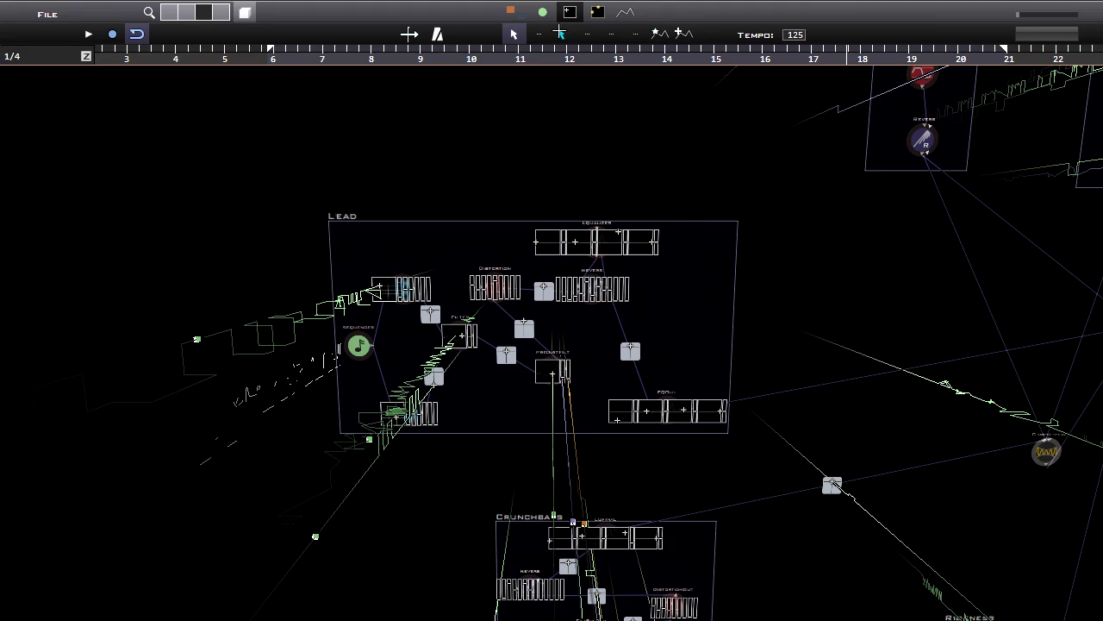
{"action": "middle_click_drag", "start_coordinate": [495, 246], "coordinate": [555, 250]}
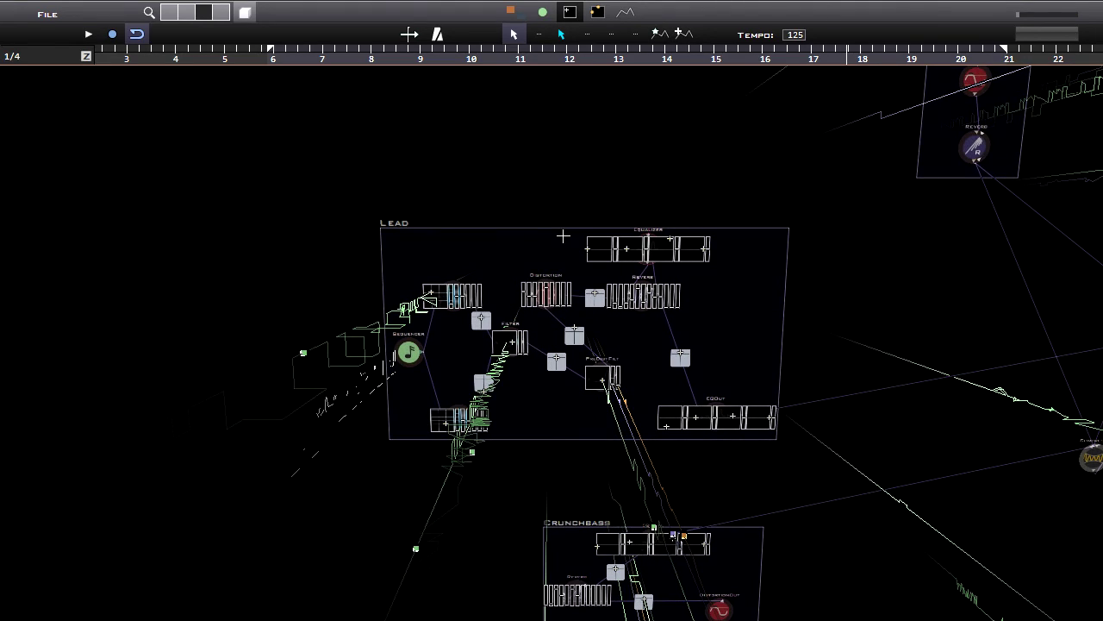
{"action": "scroll", "coordinate": [522, 276], "scroll_direction": "up", "scroll_amount": 3}
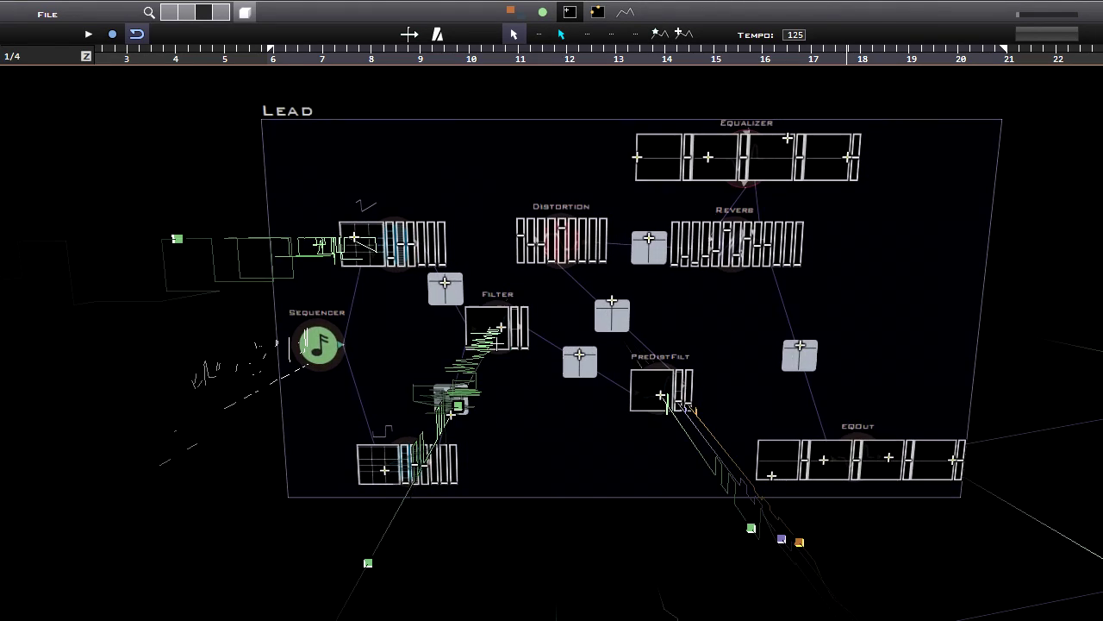
{"action": "left_click", "coordinate": [307, 343]}
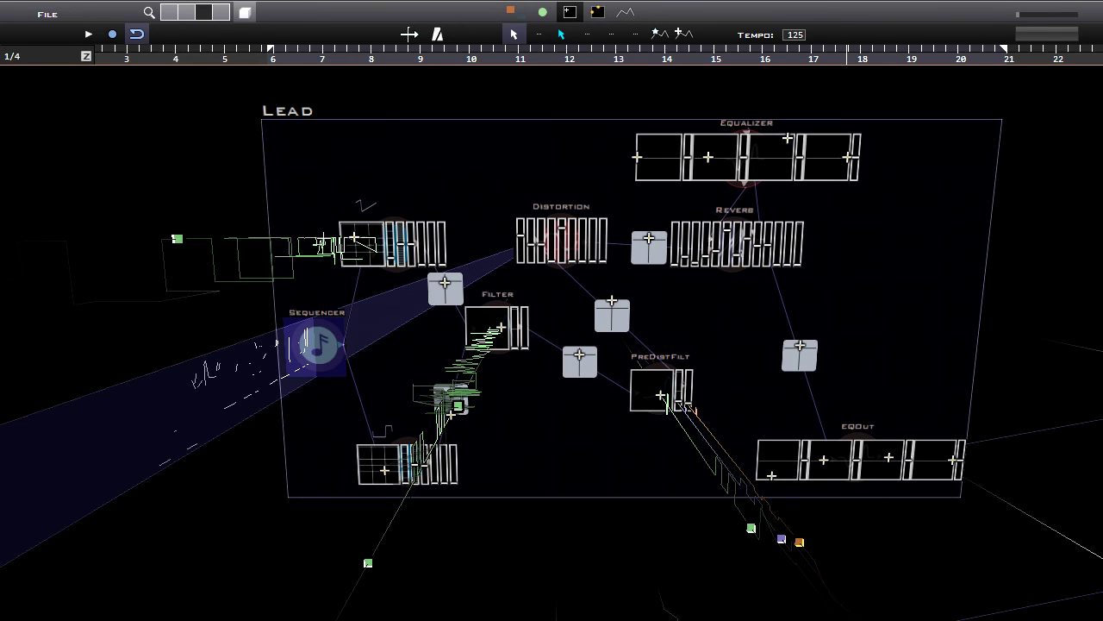
{"action": "left_click", "coordinate": [504, 340]}
{"action": "middle_click_drag", "start_coordinate": [558, 432], "coordinate": [590, 336]}
{"action": "left_click", "coordinate": [481, 315]}
{"action": "left_click", "coordinate": [697, 296]}
Add the automated connection parameter outside the Lead group to the selection and create a new edit page from it.
{"action": "middle_click_drag", "start_coordinate": [788, 288], "coordinate": [620, 364]}
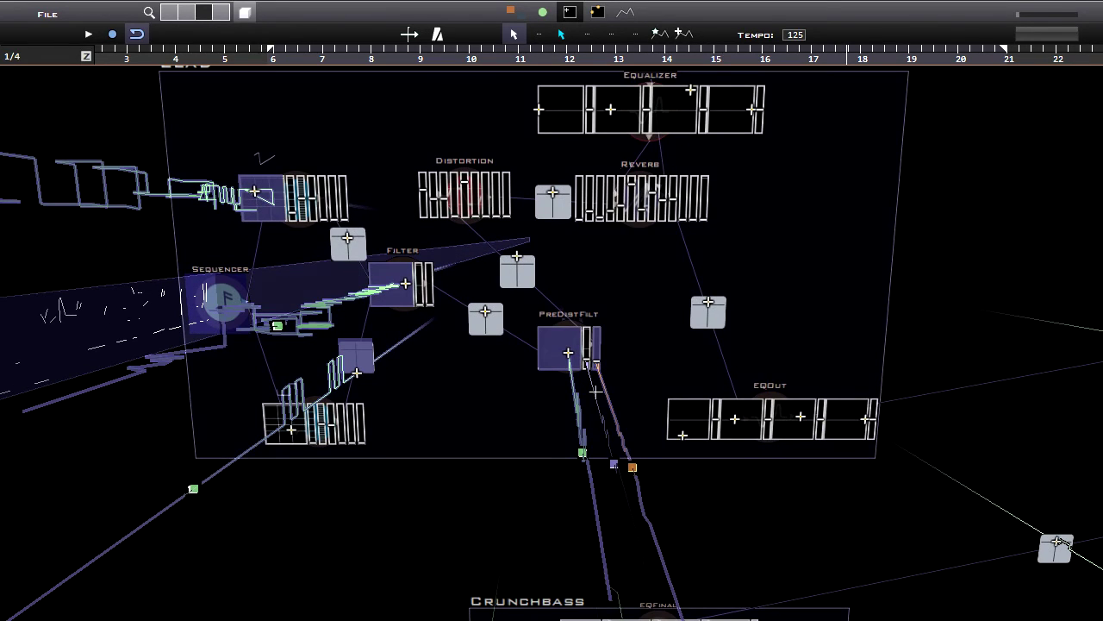
{"action": "middle_click_drag", "start_coordinate": [759, 294], "coordinate": [392, 334]}
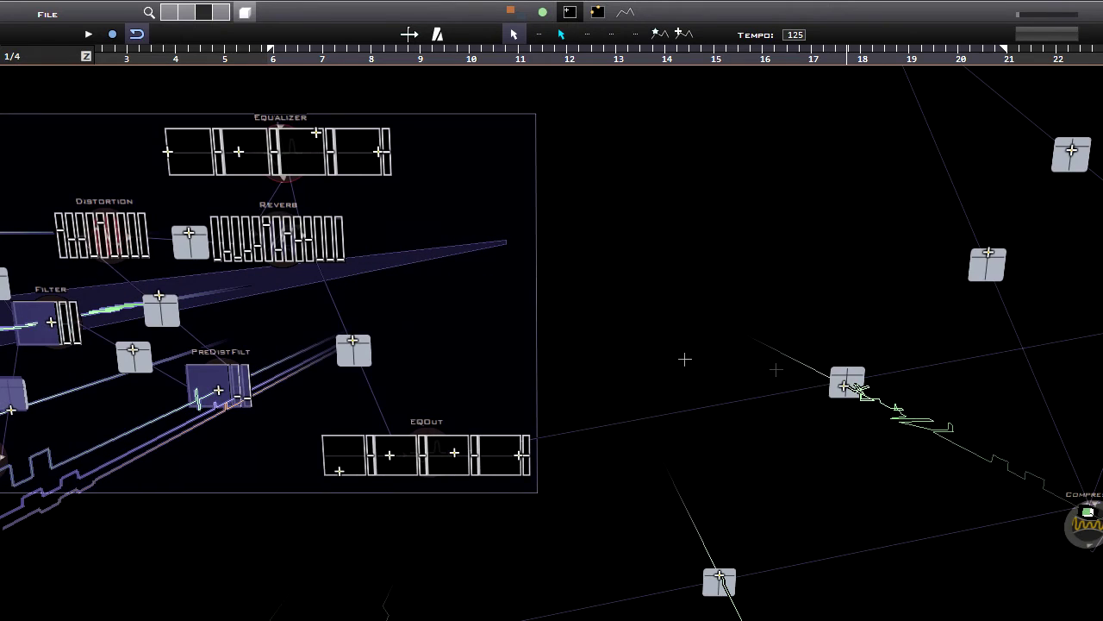
{"action": "left_click", "coordinate": [853, 387]}
{"action": "middle_click_drag", "start_coordinate": [797, 260], "coordinate": [819, 244]}
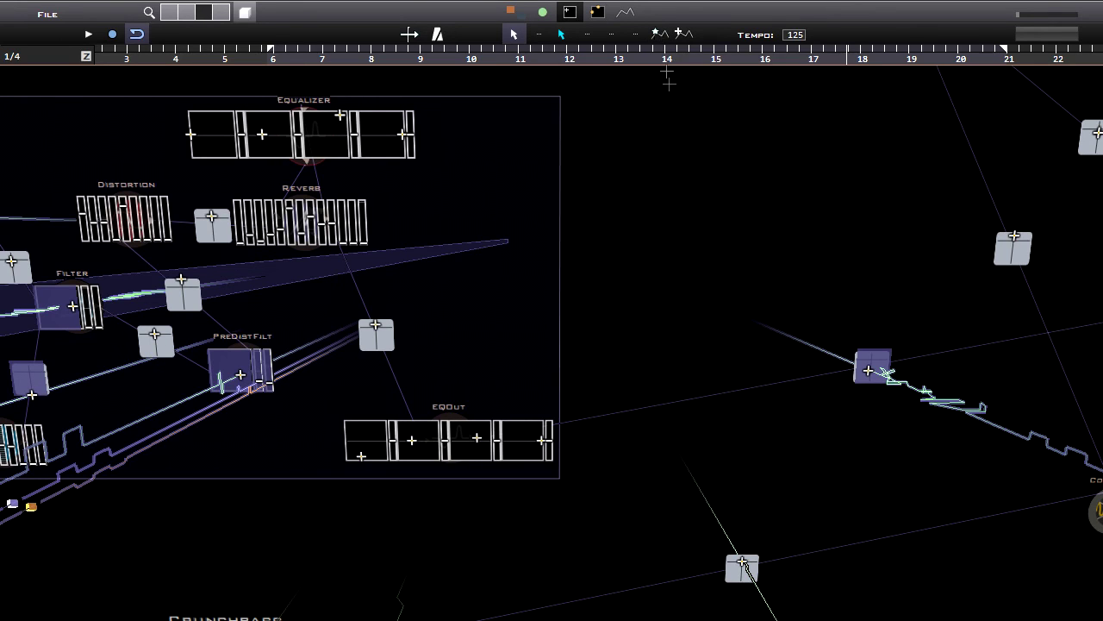
{"action": "left_click", "coordinate": [655, 34]}
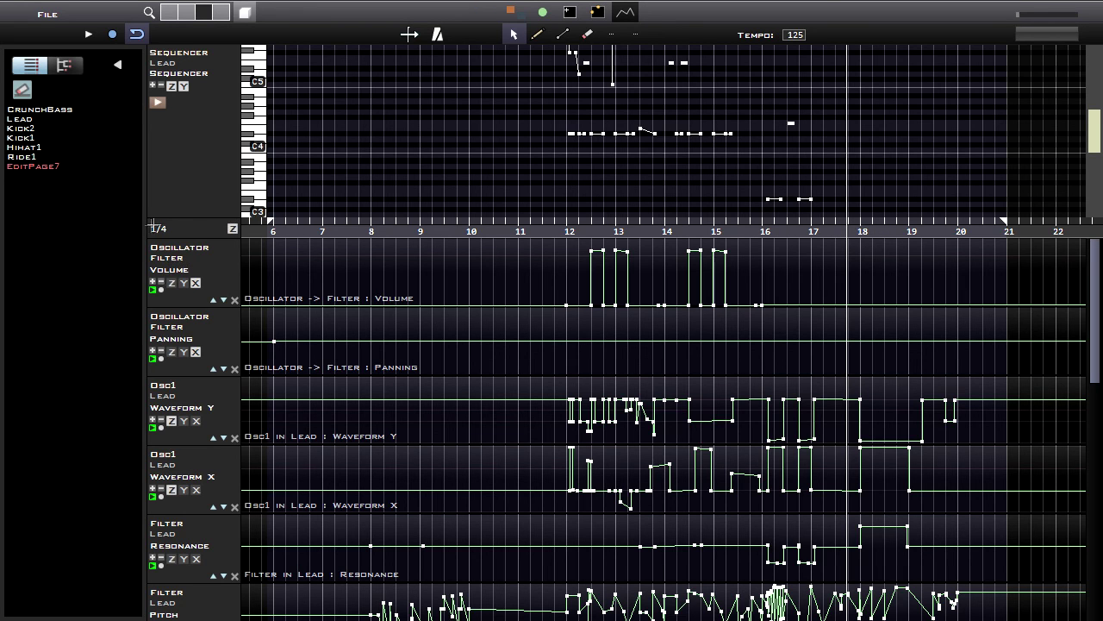
Enlarge the new page's piano roll area and reduce its vertical zoom to show roughly octaves C4 to C7.
{"action": "left_click_drag", "start_coordinate": [180, 210], "coordinate": [180, 290]}
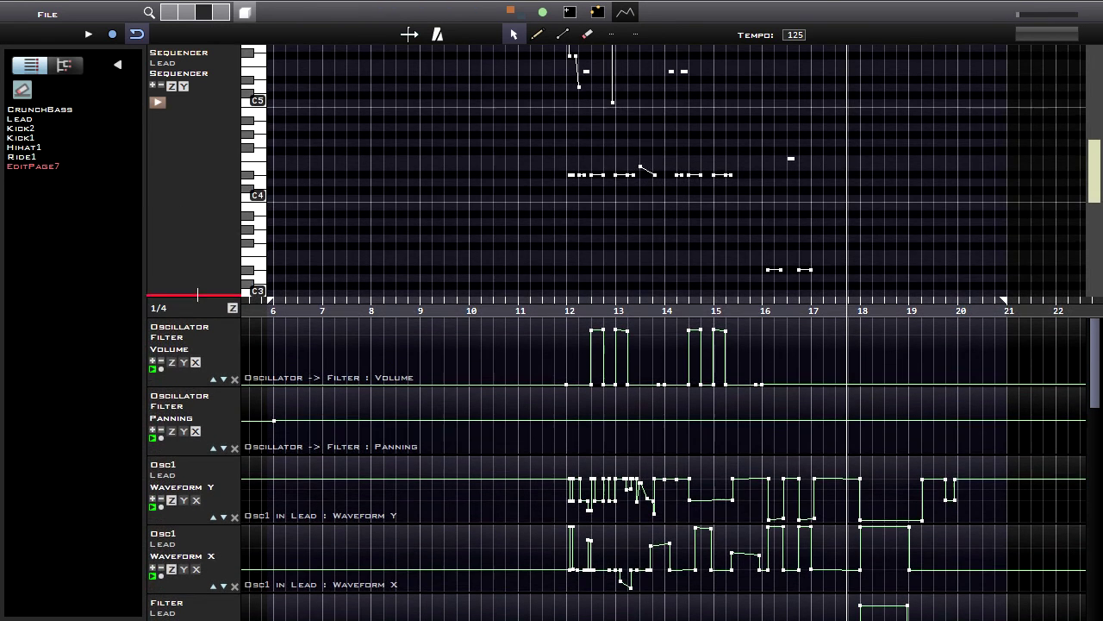
{"action": "scroll", "coordinate": [630, 223], "scroll_direction": "up", "scroll_amount": 5}
{"action": "scroll", "coordinate": [630, 223], "scroll_direction": "down", "scroll_amount": 5}
{"action": "scroll", "coordinate": [630, 223], "scroll_direction": "up", "scroll_amount": 5}
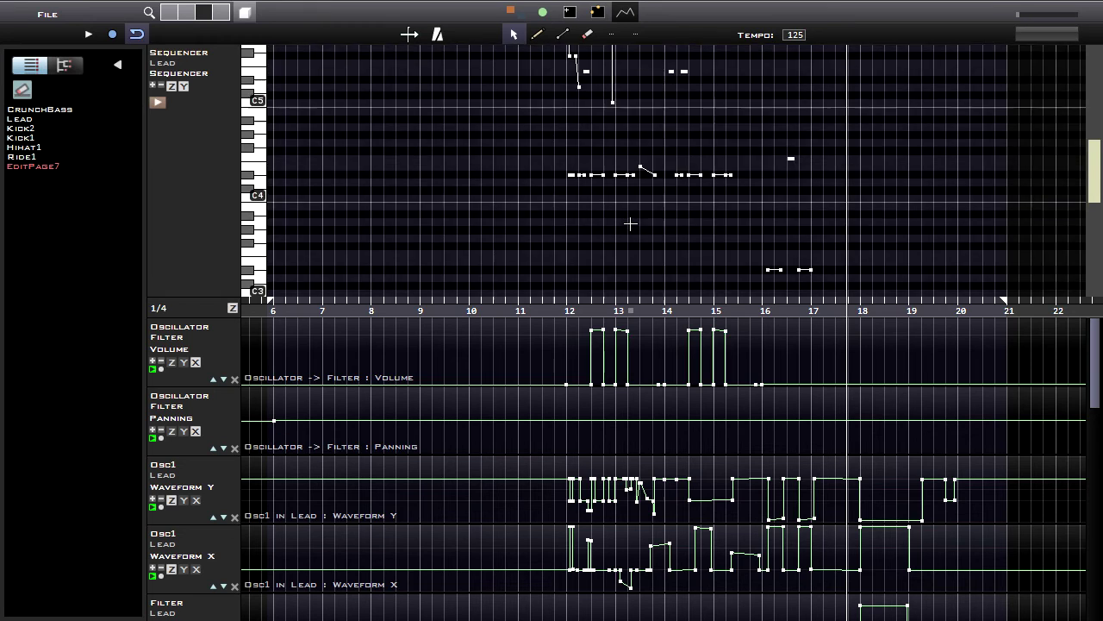
{"action": "scroll", "coordinate": [631, 221], "scroll_direction": "down", "scroll_amount": 3}
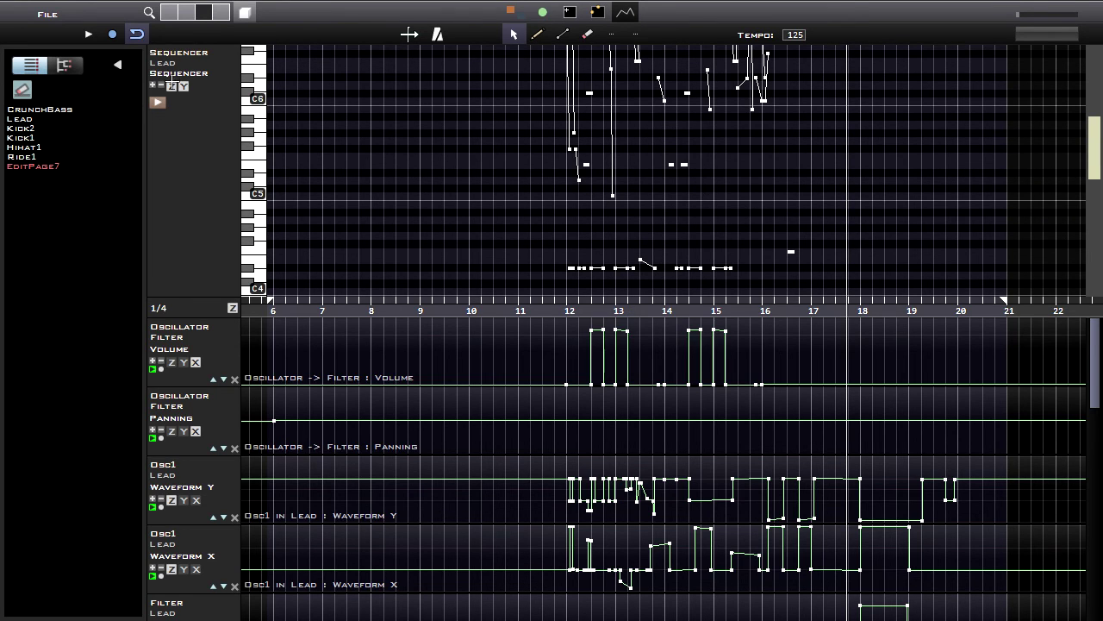
{"action": "left_click", "coordinate": [152, 86]}
{"action": "left_click", "coordinate": [160, 83]}
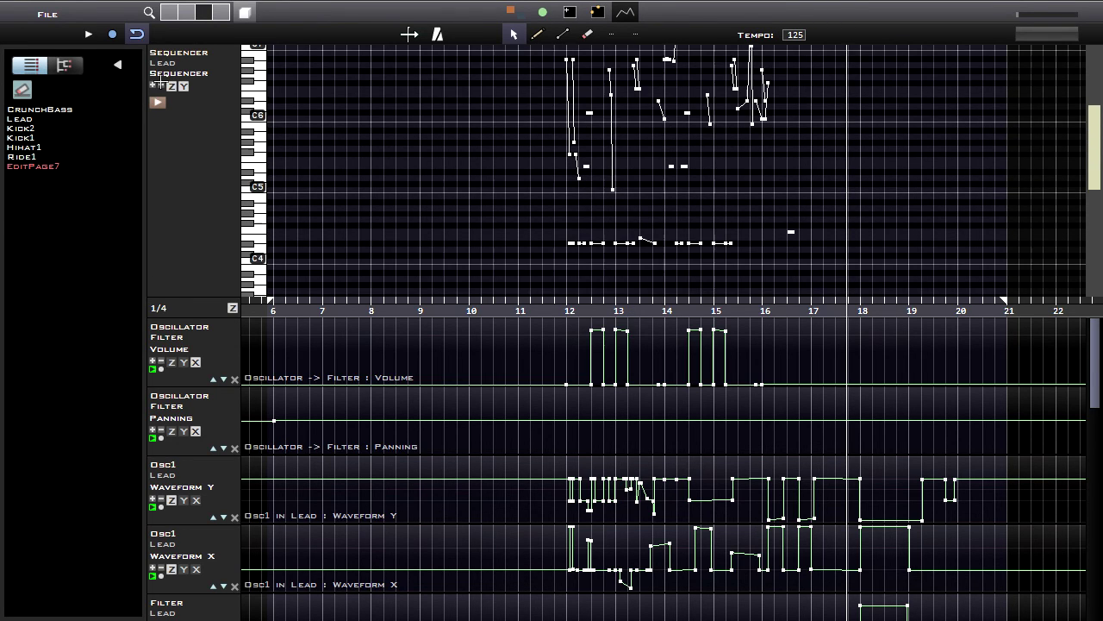
{"action": "scroll", "coordinate": [693, 197], "scroll_direction": "up", "scroll_amount": 1}
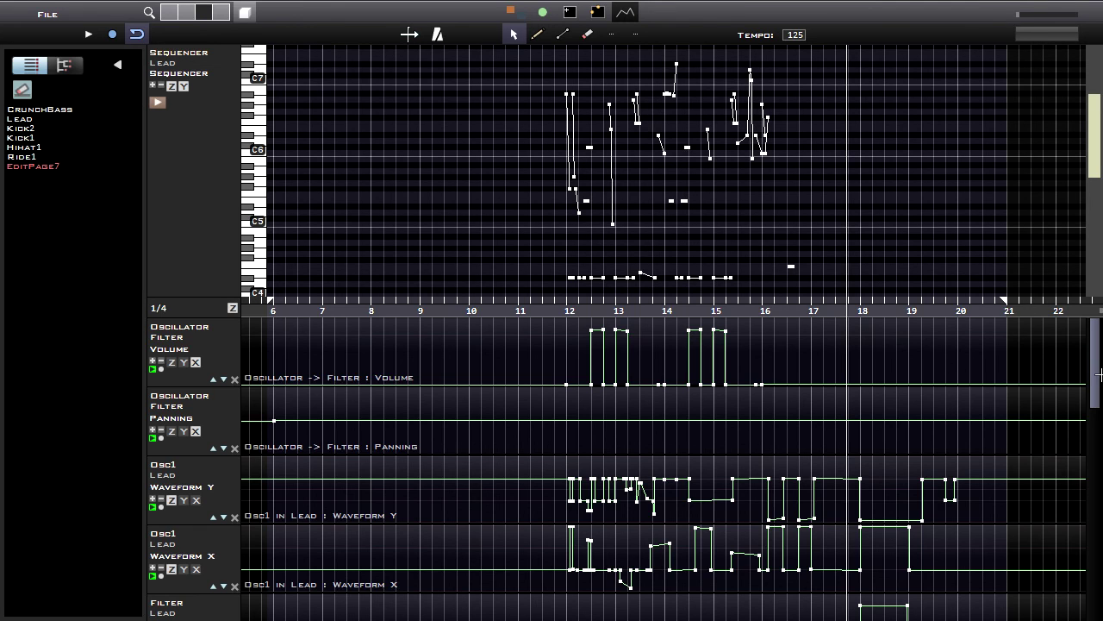
Look through the new page's automation lanes and increase the height of the Osc1 Waveform Y lane.
{"action": "left_click_drag", "start_coordinate": [1091, 369], "coordinate": [1096, 419]}
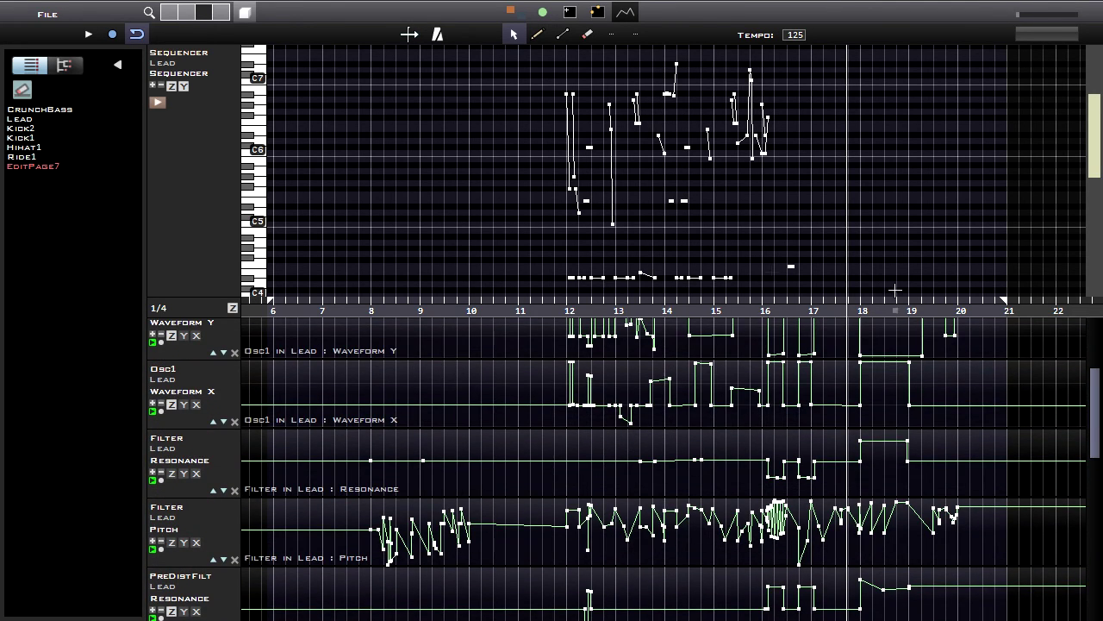
{"action": "left_click_drag", "start_coordinate": [196, 359], "coordinate": [197, 403]}
{"action": "scroll", "coordinate": [816, 402], "scroll_direction": "up", "scroll_amount": 3}
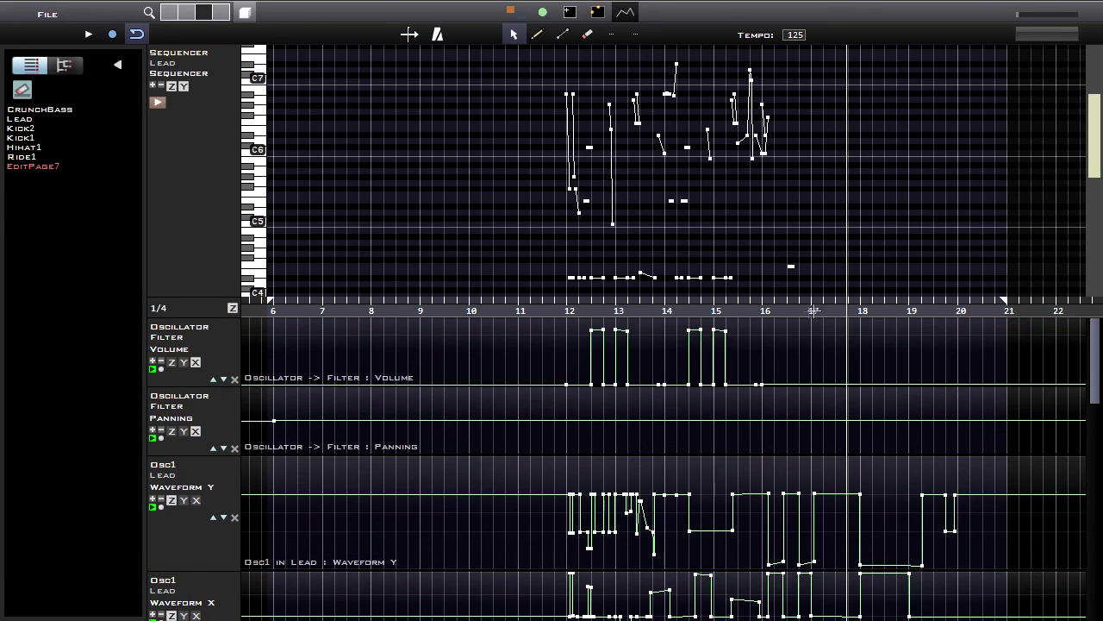
Copy the notes and automation points between about bars 13.3 and 17.3 and paste them at about bar 17.75.
{"action": "left_click_drag", "start_coordinate": [767, 316], "coordinate": [681, 317]}
{"action": "left_click_drag", "start_coordinate": [788, 56], "coordinate": [465, 598]}
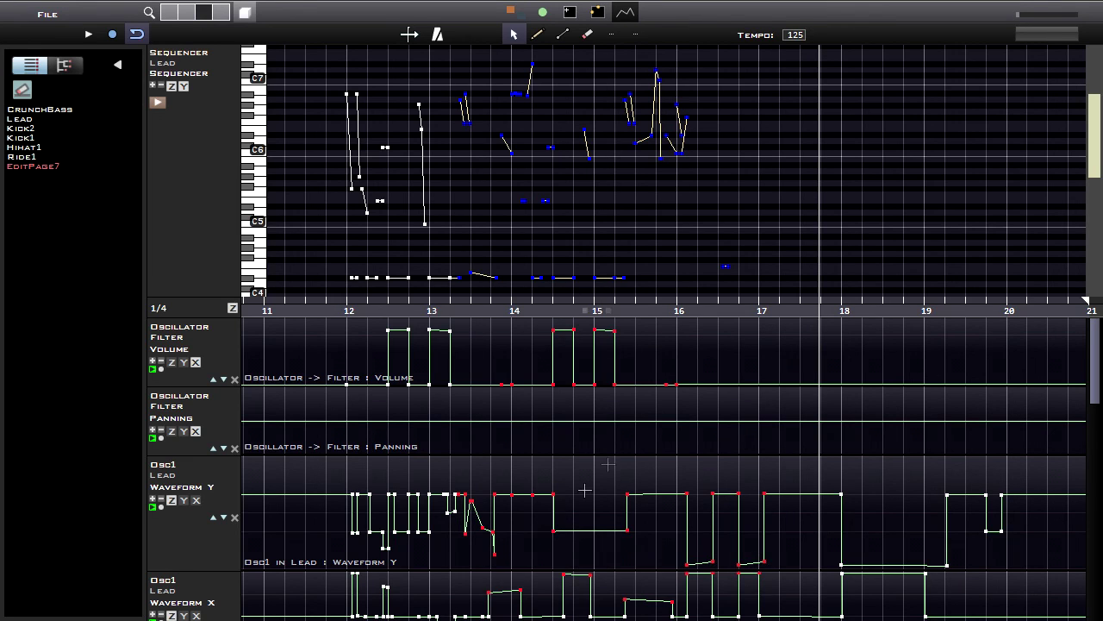
{"action": "left_click", "coordinate": [823, 309]}
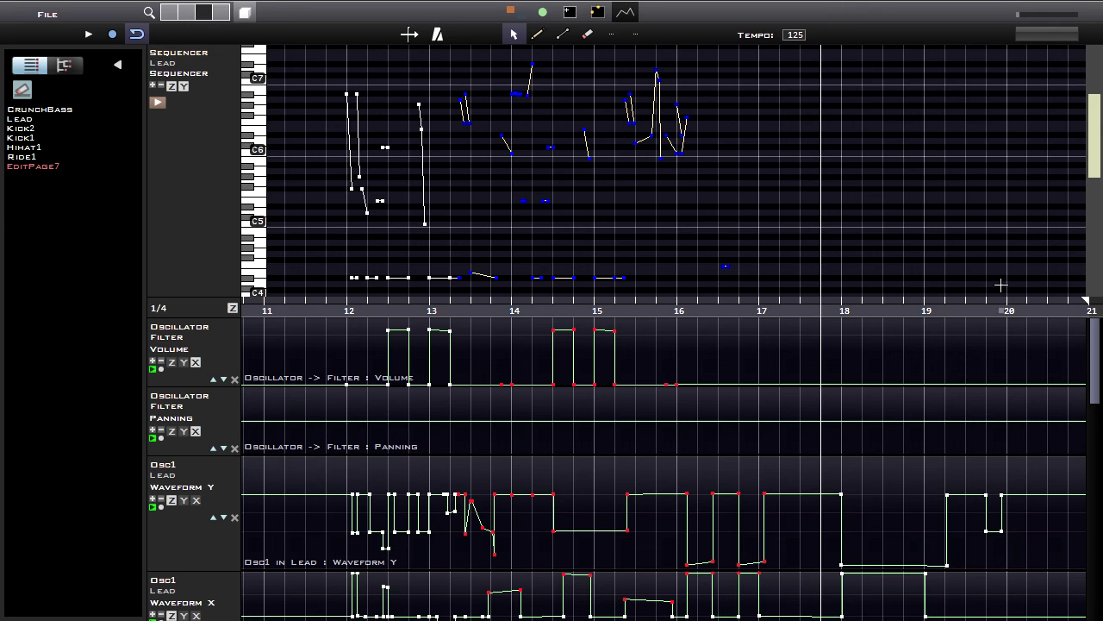
{"action": "key", "text": "ctrl+v"}
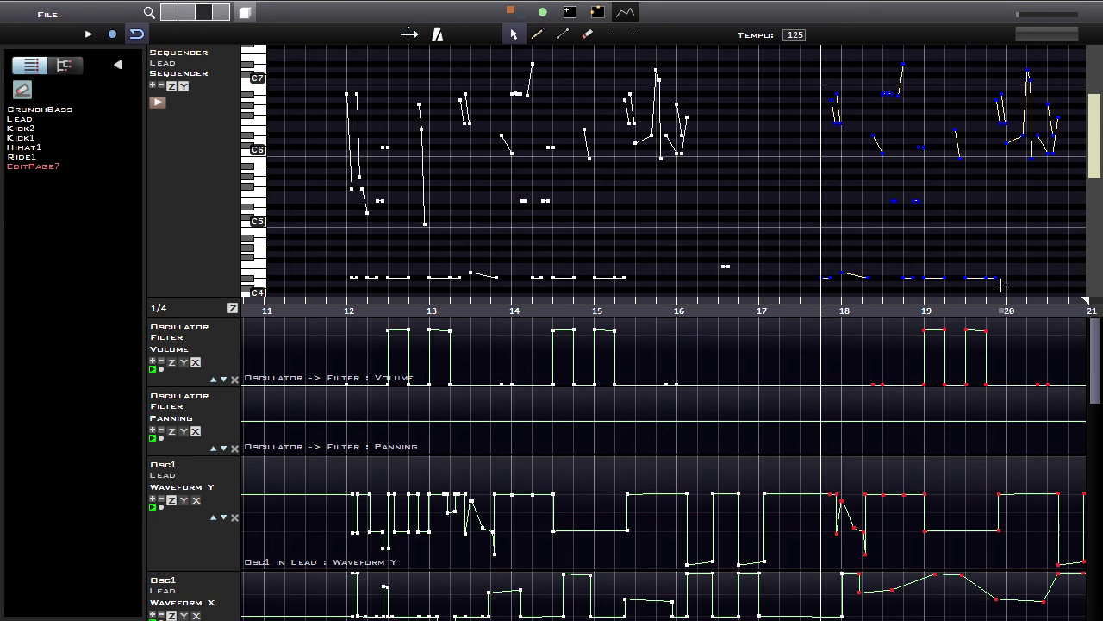
{"action": "left_click_drag", "start_coordinate": [340, 311], "coordinate": [411, 313]}
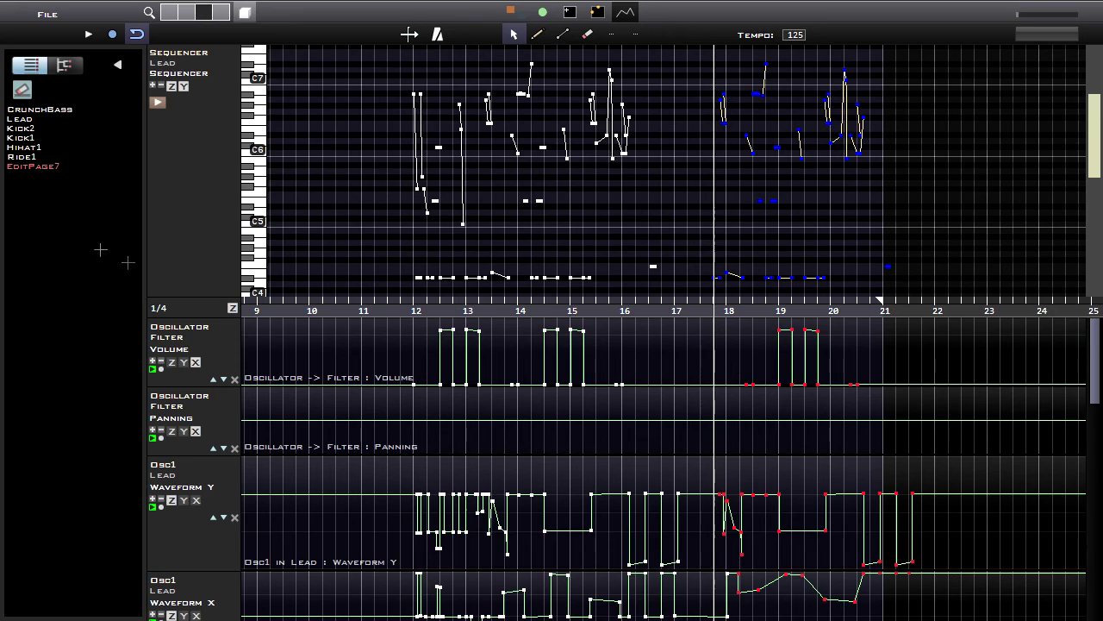
Rename EditPage7 as "name".
{"action": "double_click", "coordinate": [26, 166]}
{"action": "type", "text": "Nam"}
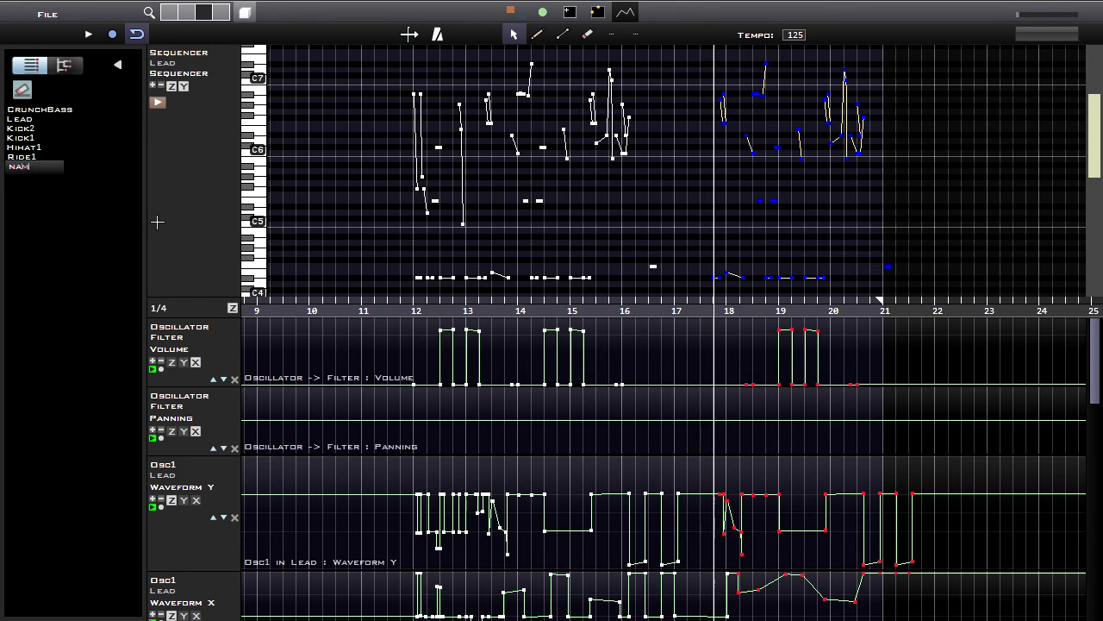
{"action": "key", "text": "Return"}
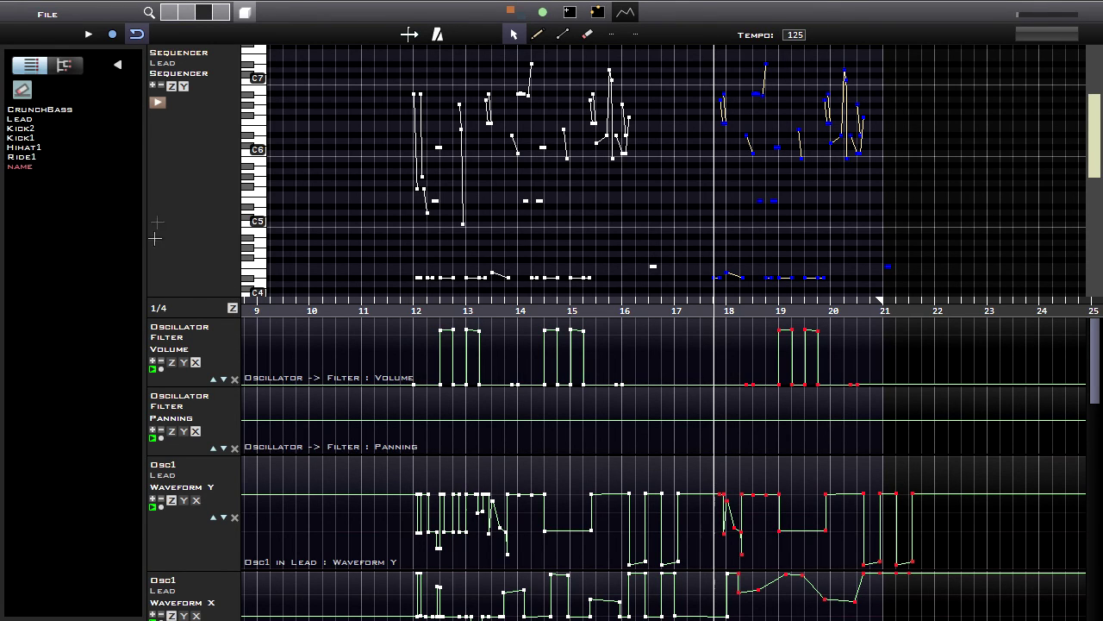
Compare the Kick1, Kick2, Hihat1 and Lead edit pages, ending on Kick1.
{"action": "left_click", "coordinate": [17, 138]}
{"action": "left_click", "coordinate": [21, 127]}
{"action": "left_click", "coordinate": [19, 138]}
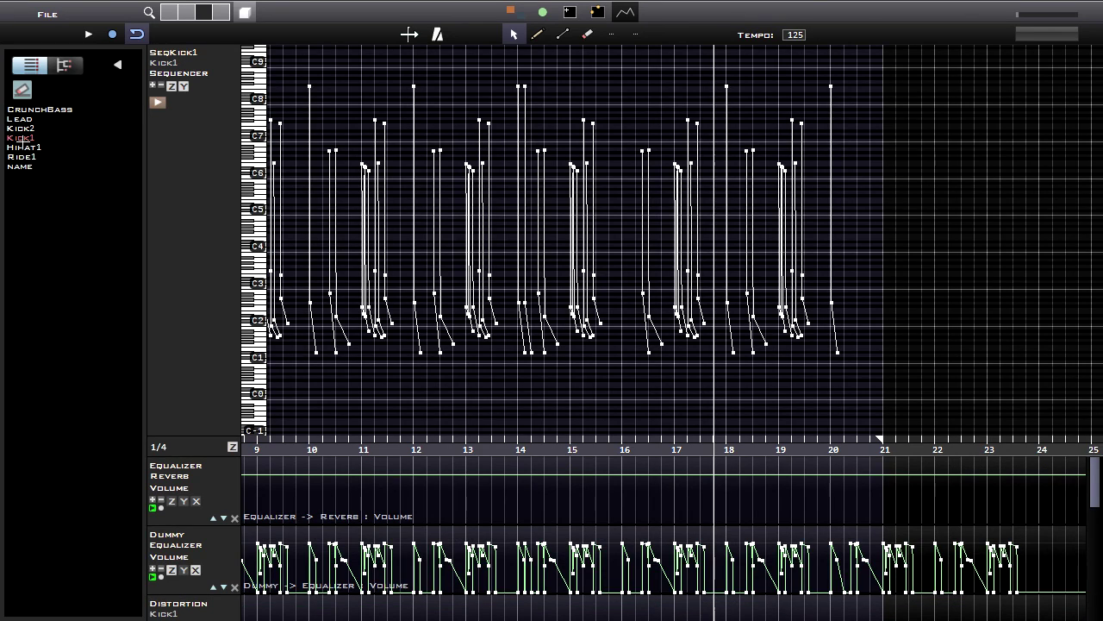
{"action": "left_click", "coordinate": [19, 150]}
{"action": "left_click", "coordinate": [19, 128]}
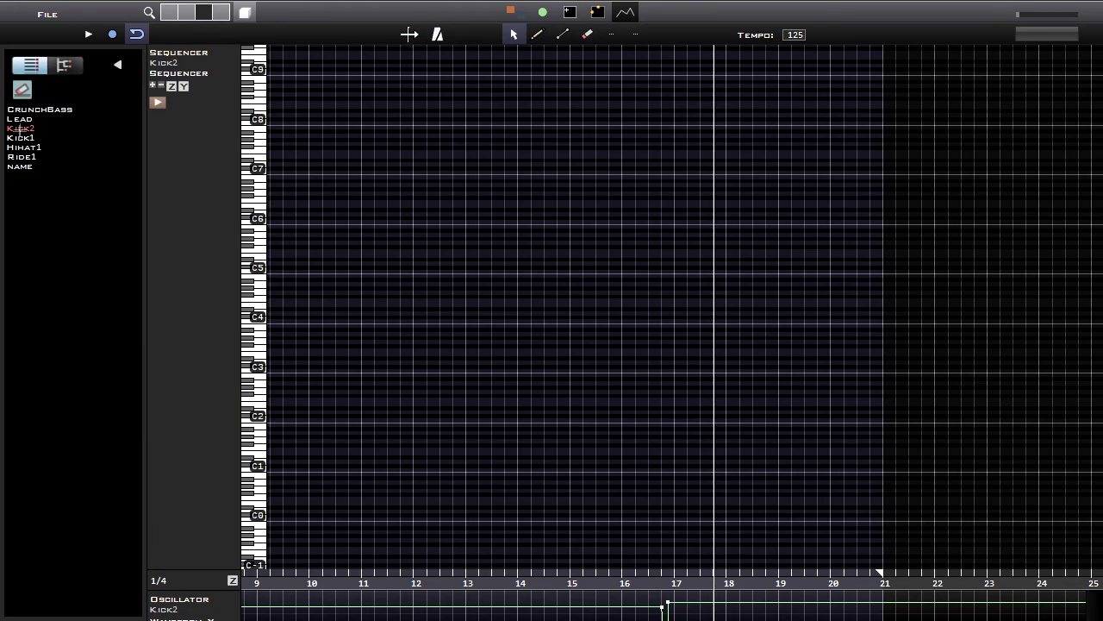
{"action": "left_click", "coordinate": [19, 119]}
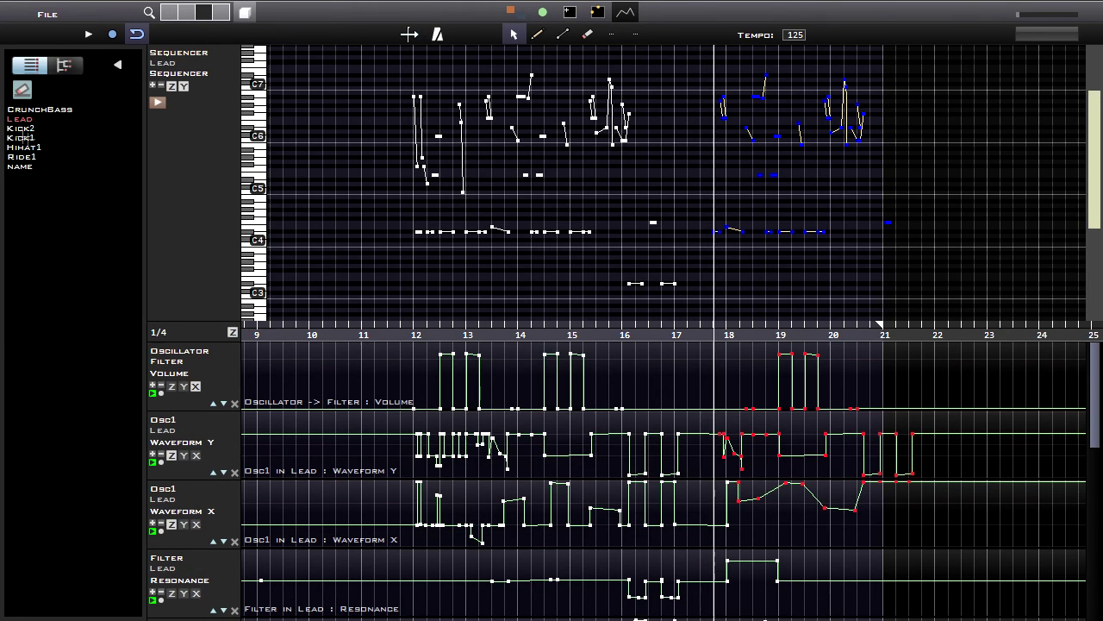
{"action": "left_click", "coordinate": [19, 138]}
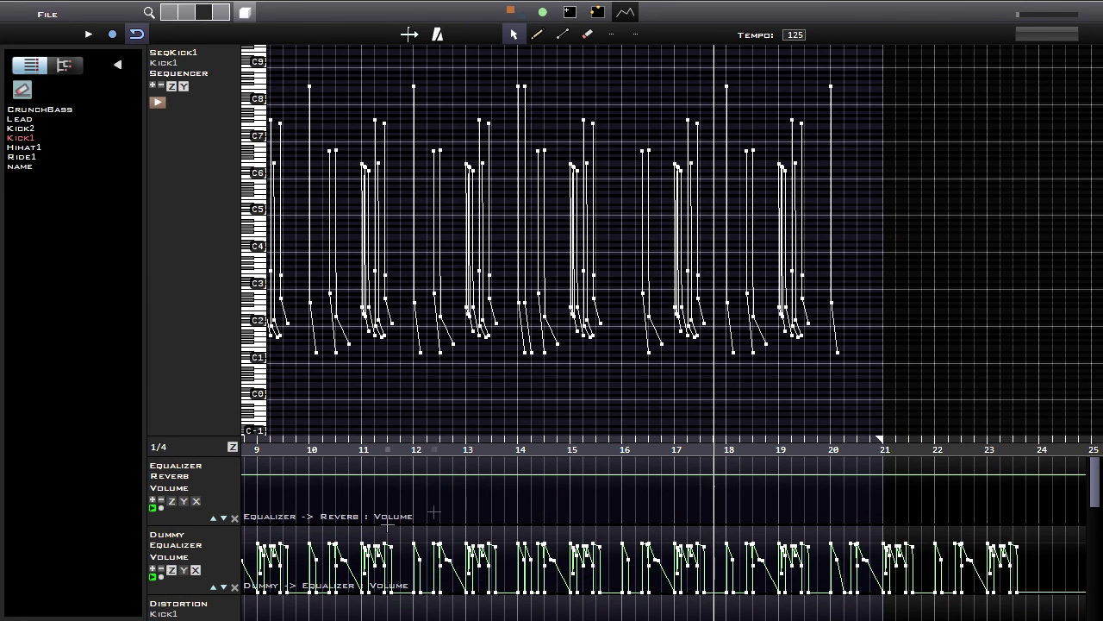
Zoom the Kick1 page in around bar 13 and shrink its piano roll to examine the automation lanes.
{"action": "left_click_drag", "start_coordinate": [487, 443], "coordinate": [649, 449]}
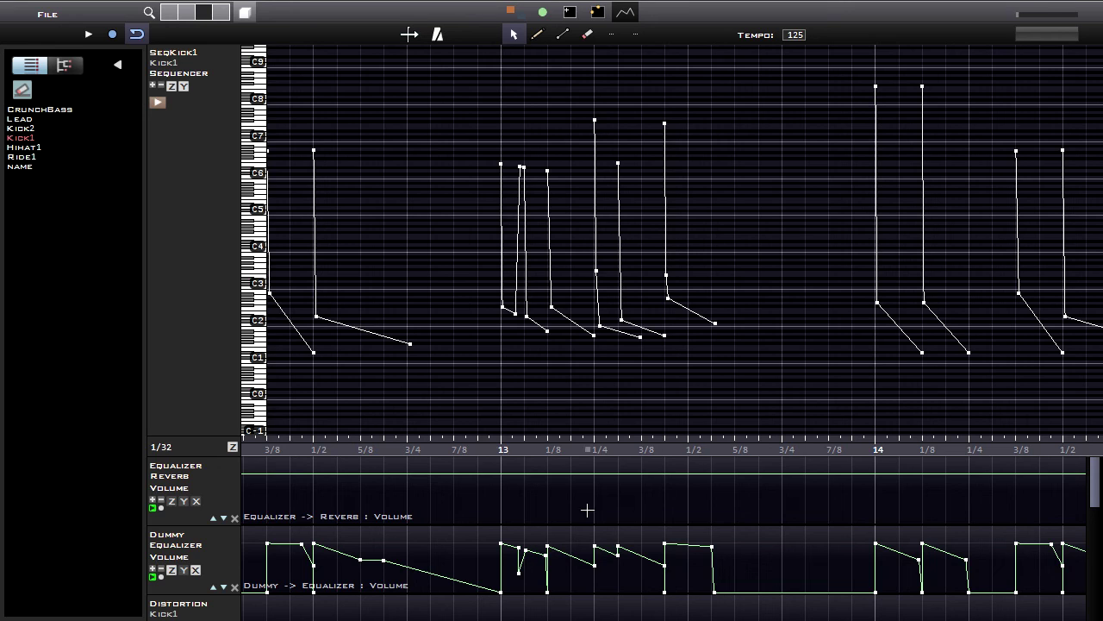
{"action": "scroll", "coordinate": [655, 530], "scroll_direction": "down", "scroll_amount": 2}
{"action": "left_click_drag", "start_coordinate": [194, 438], "coordinate": [215, 242]}
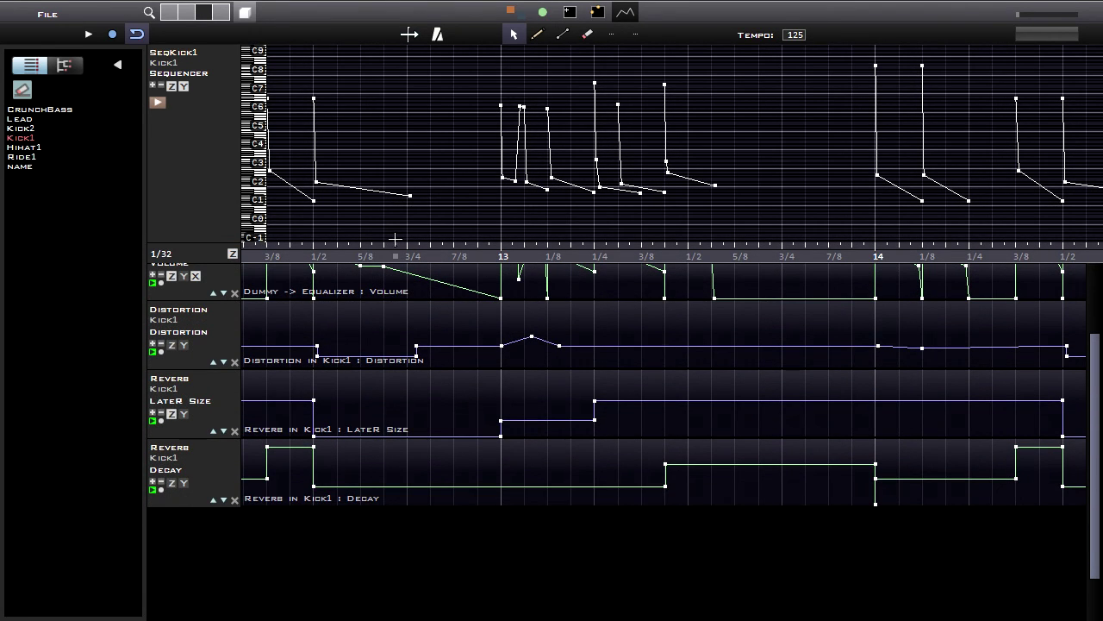
{"action": "scroll", "coordinate": [709, 436], "scroll_direction": "up", "scroll_amount": 2}
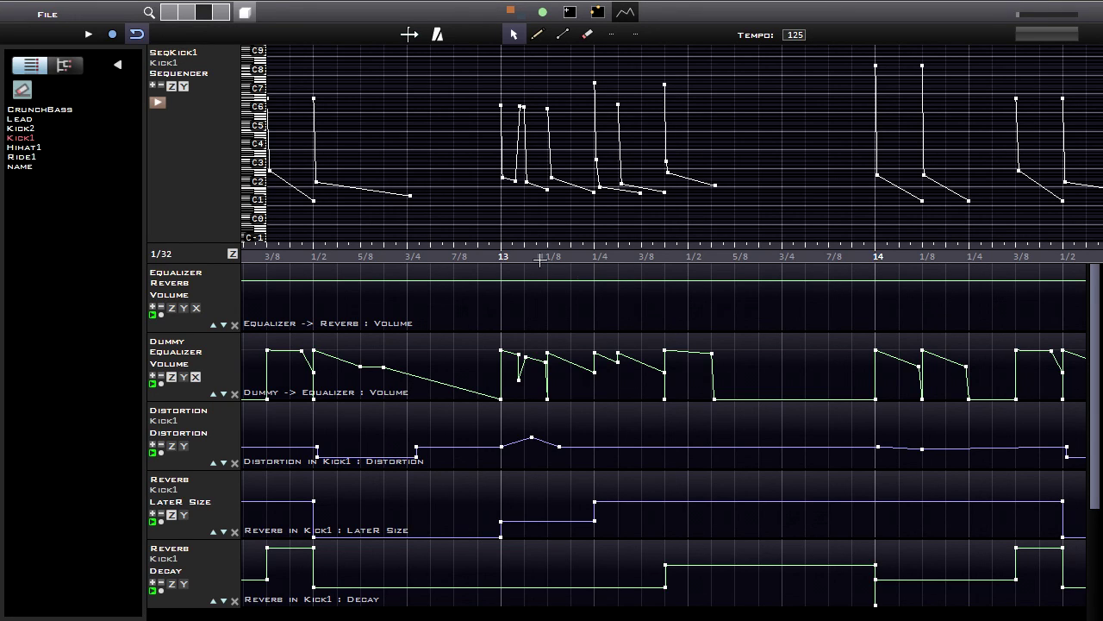
Switch to canvas mode and survey the project's groups and their connections.
{"action": "key", "text": "F1"}
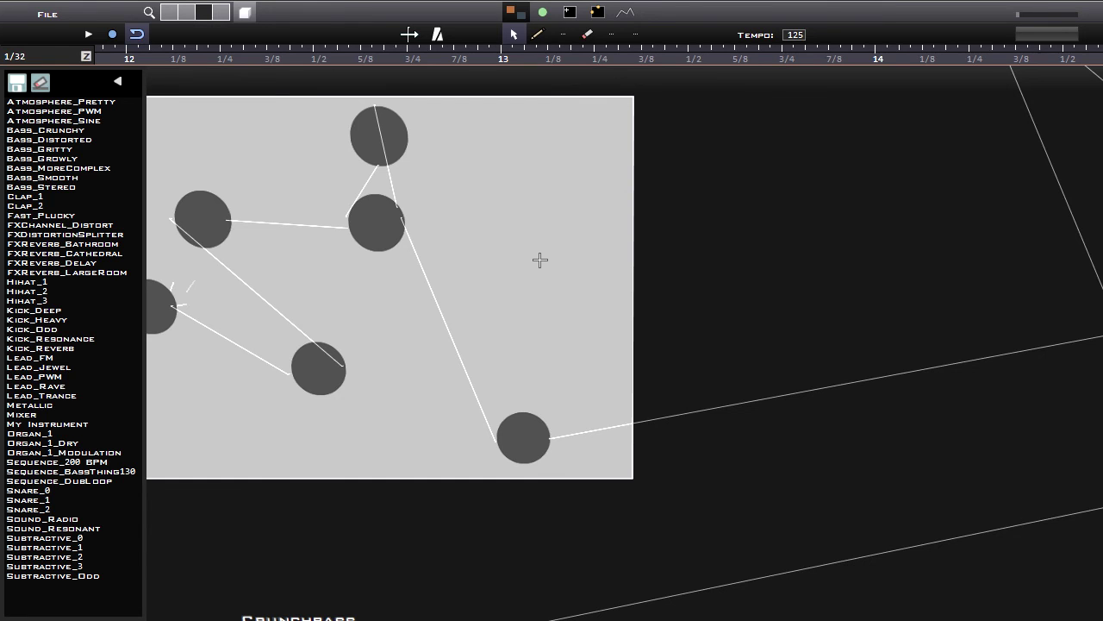
{"action": "scroll", "coordinate": [606, 281], "scroll_direction": "down", "scroll_amount": 3}
{"action": "middle_click_drag", "start_coordinate": [908, 189], "coordinate": [721, 181]}
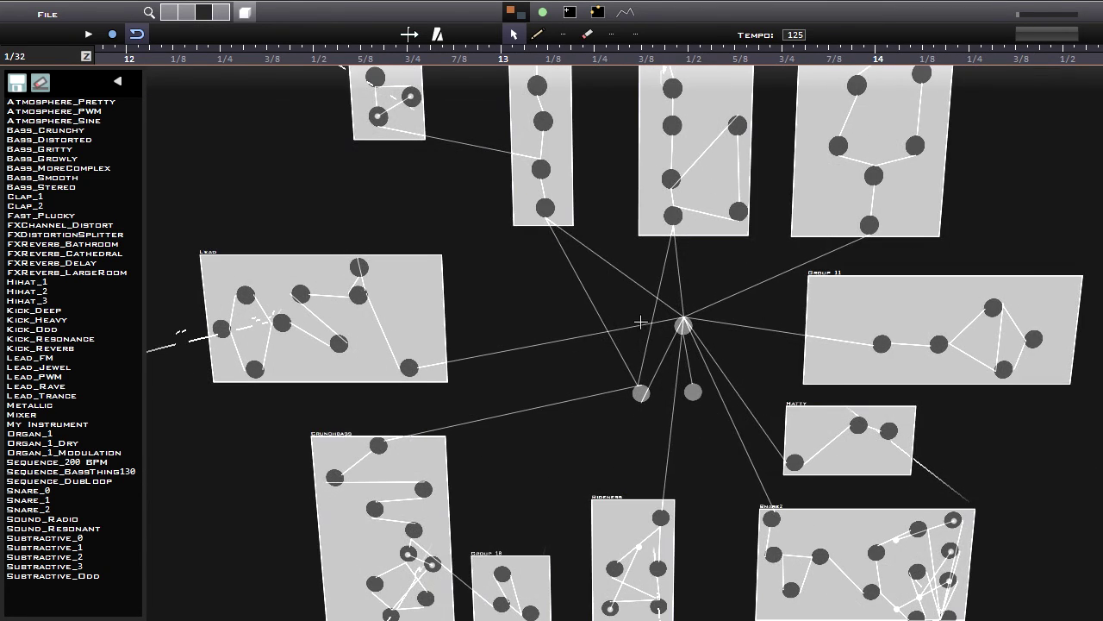
{"action": "middle_click_drag", "start_coordinate": [642, 322], "coordinate": [611, 331]}
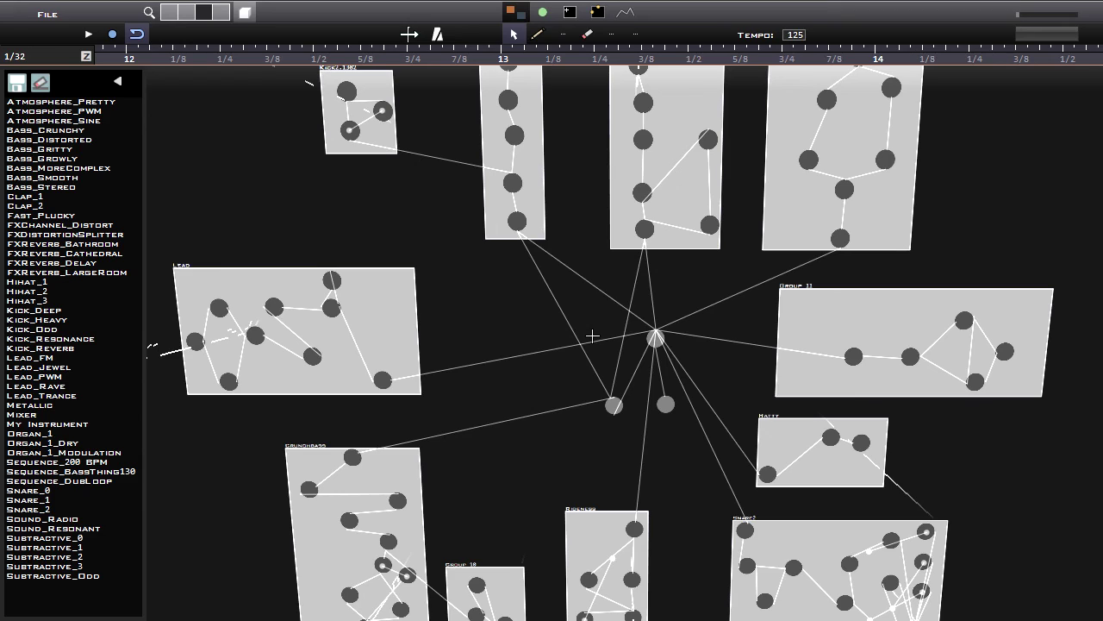